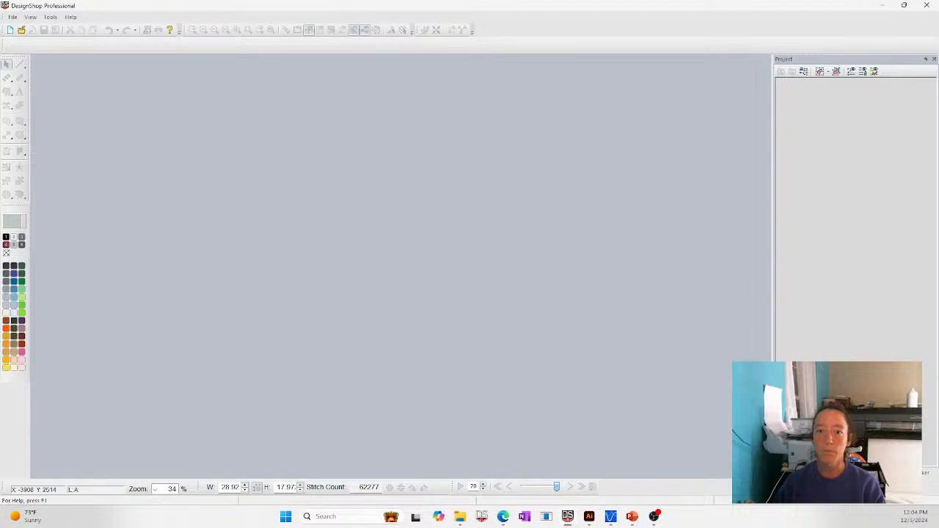
# - Open the recent design brocolli.ofm and turn on the 3D stitch view
pyautogui.click(12, 18)
pyautogui.click(13, 17)
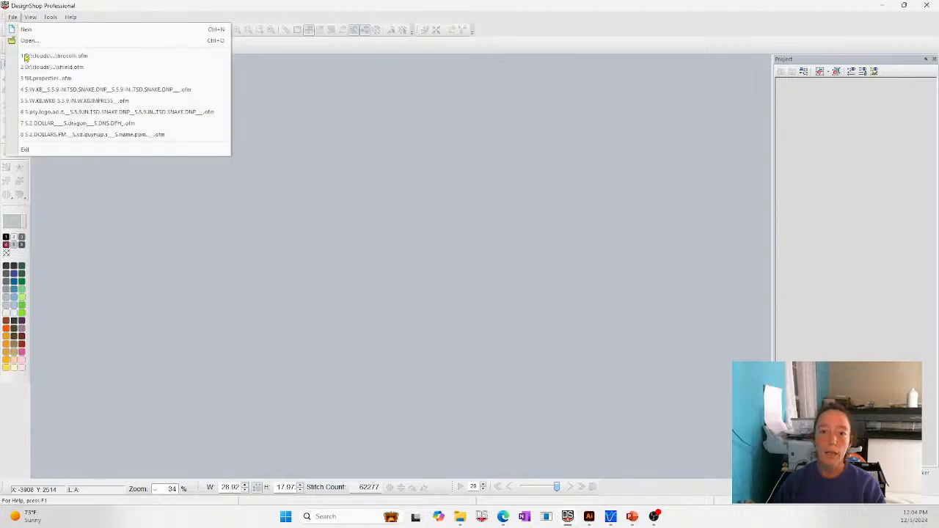
pyautogui.click(66, 58)
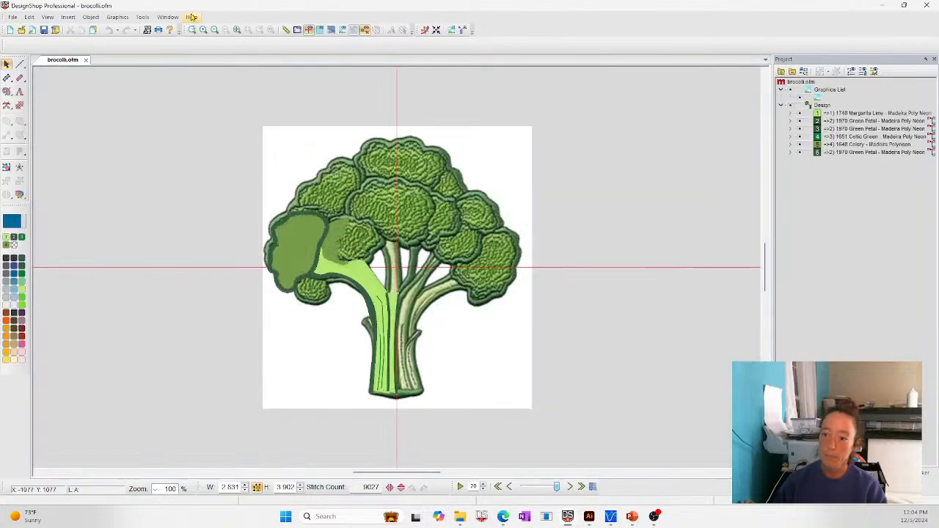
pyautogui.click(332, 29)
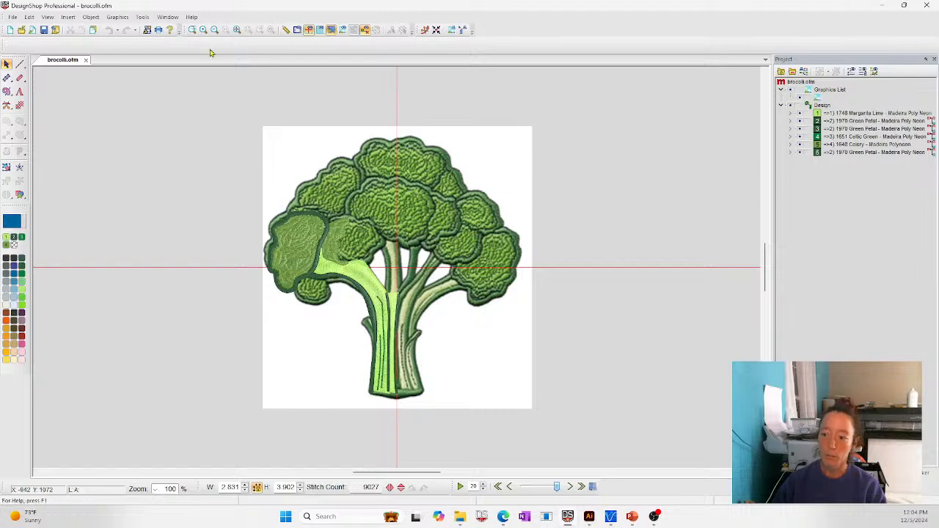
# - Zoom in on the digitized leftmost broccoli floret and hide the background graphic
pyautogui.click(192, 29)
pyautogui.moveTo(259, 211); pyautogui.dragTo(371, 314)
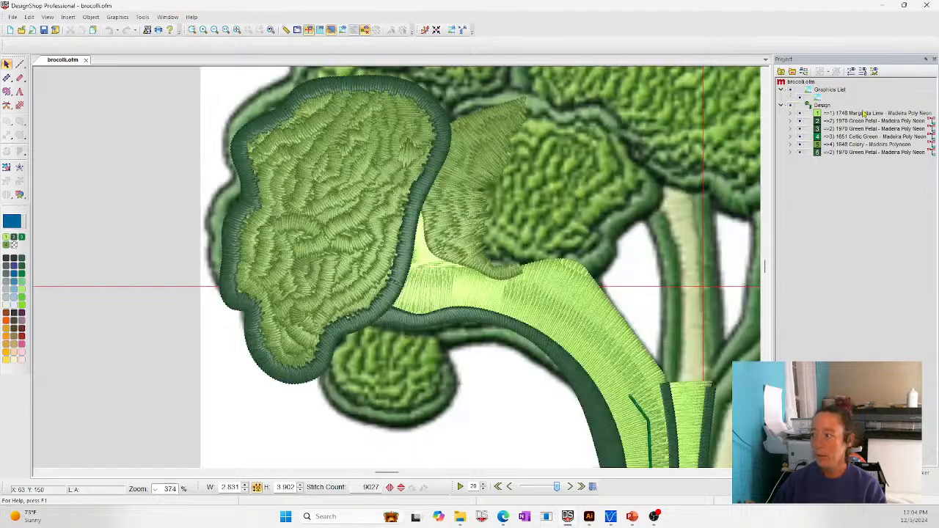
pyautogui.click(805, 105)
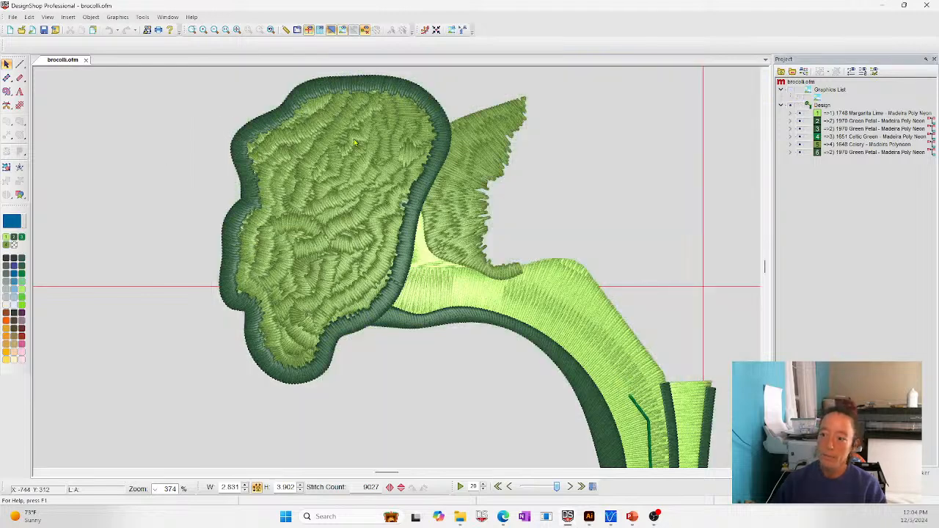
# - Examine individual satin elements that make up the floret's texture, selecting those along its left edge
pyautogui.click(337, 205)
pyautogui.click(266, 213)
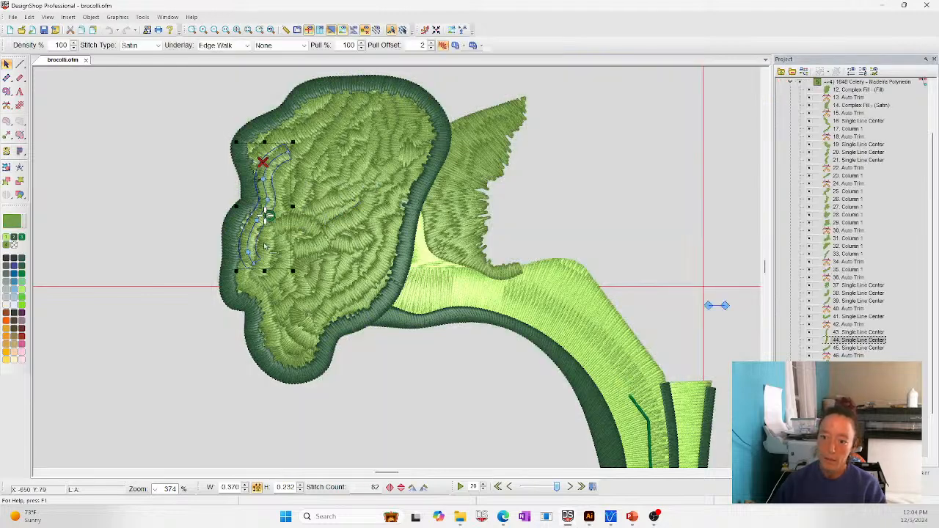
pyautogui.click(274, 323)
pyautogui.click(386, 392)
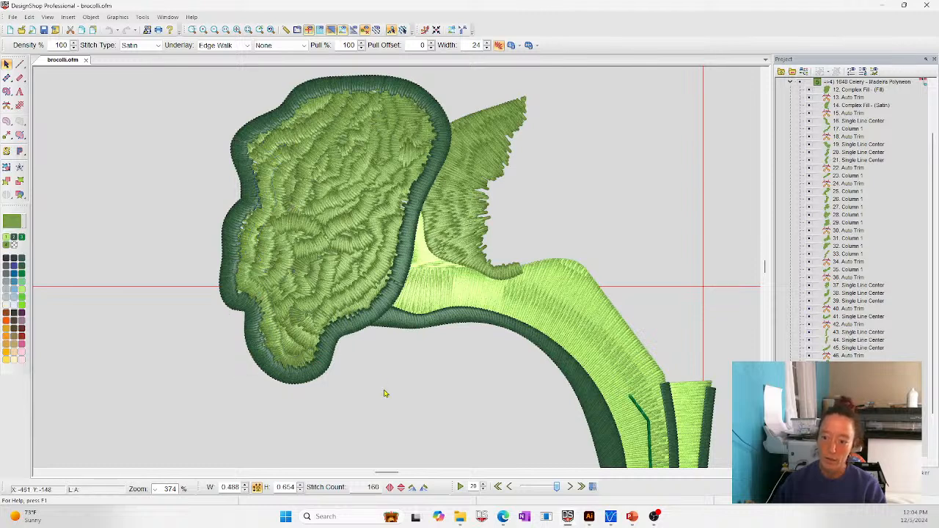
pyautogui.click(252, 250)
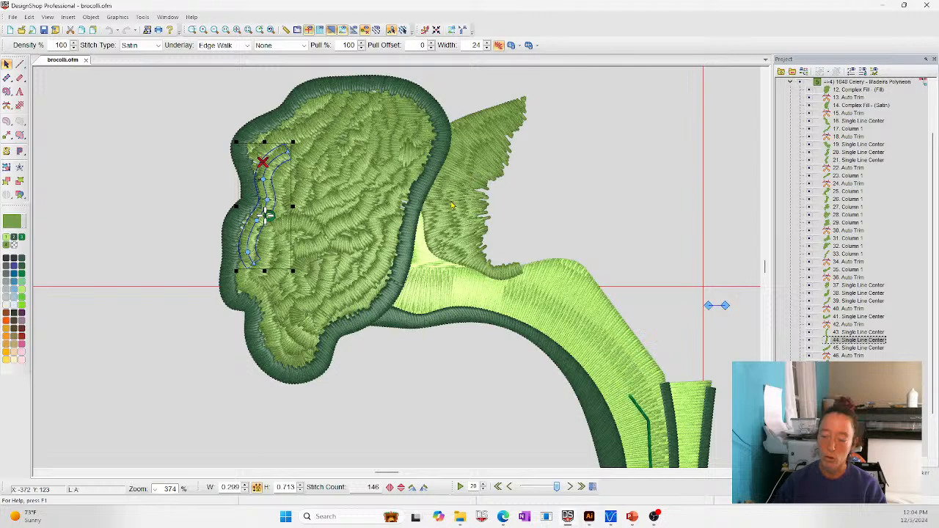
# - Hide the Celery-coloured elements except the Complex Fill underneath the texture, and select that fill to inspect it
pyautogui.click(851, 97)
pyautogui.click(810, 90)
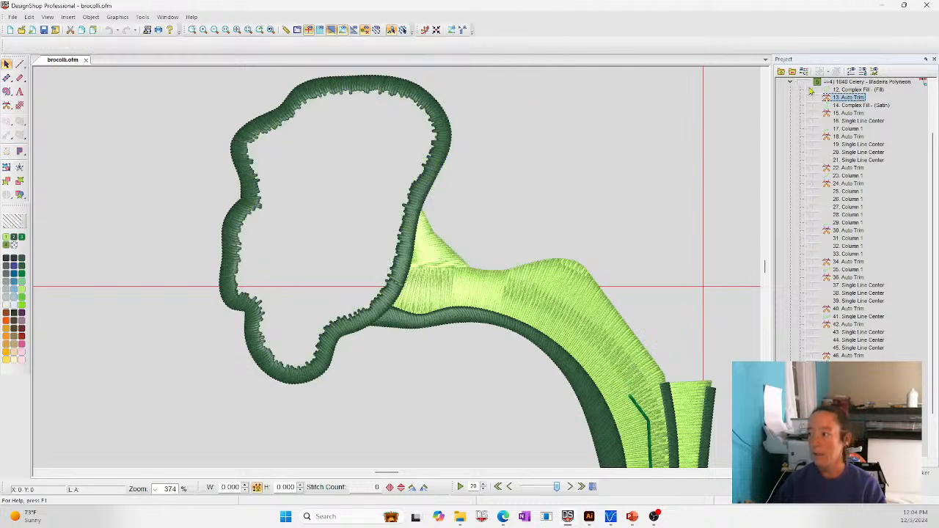
pyautogui.click(811, 91)
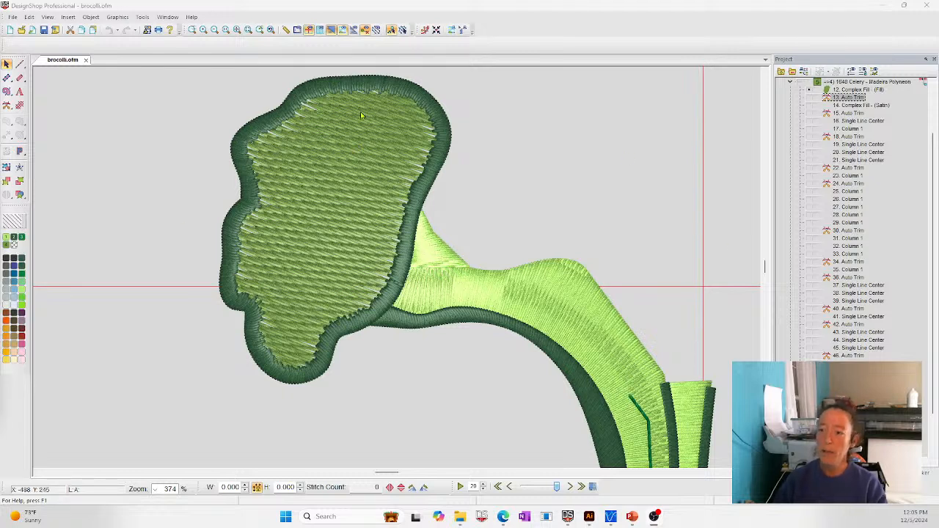
pyautogui.click(283, 306)
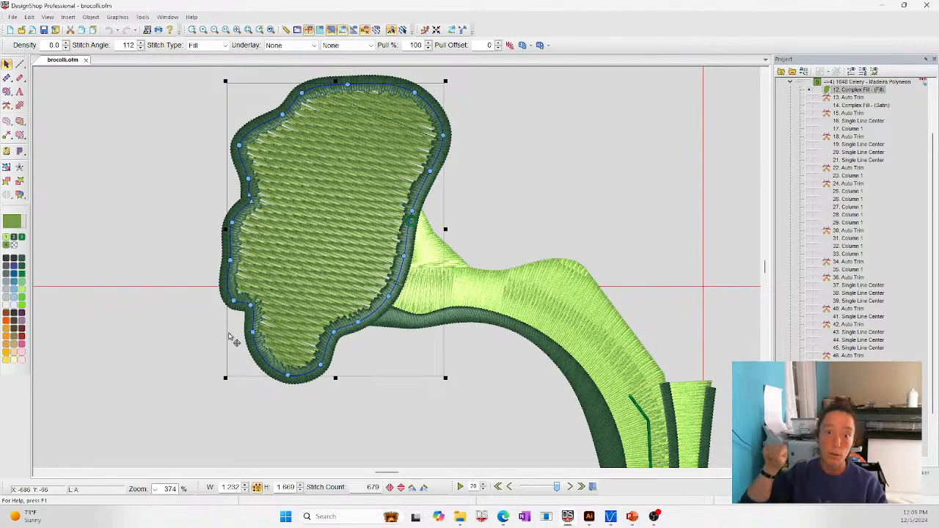
# - Show all Celery-coloured elements again and inspect the single-line satin elements along the floret's left edge
pyautogui.click(801, 82)
pyautogui.click(800, 82)
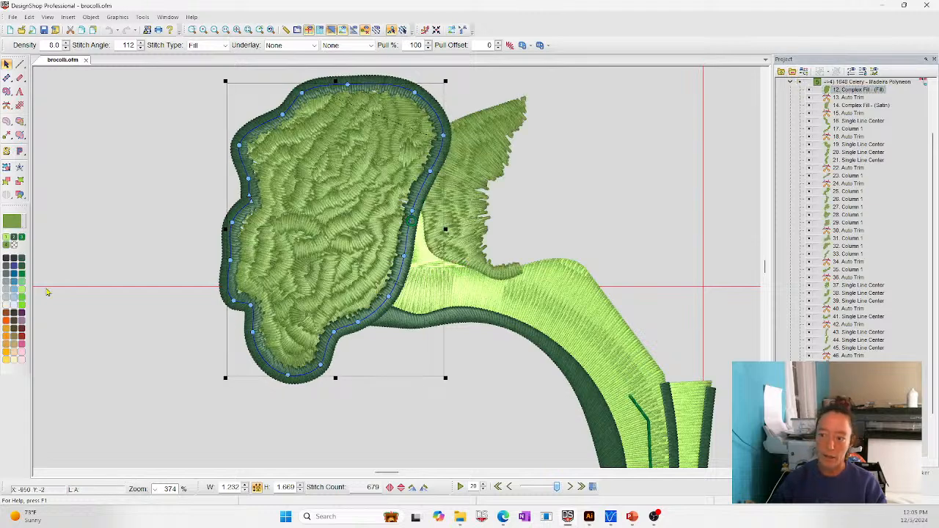
pyautogui.click(197, 254)
pyautogui.click(253, 241)
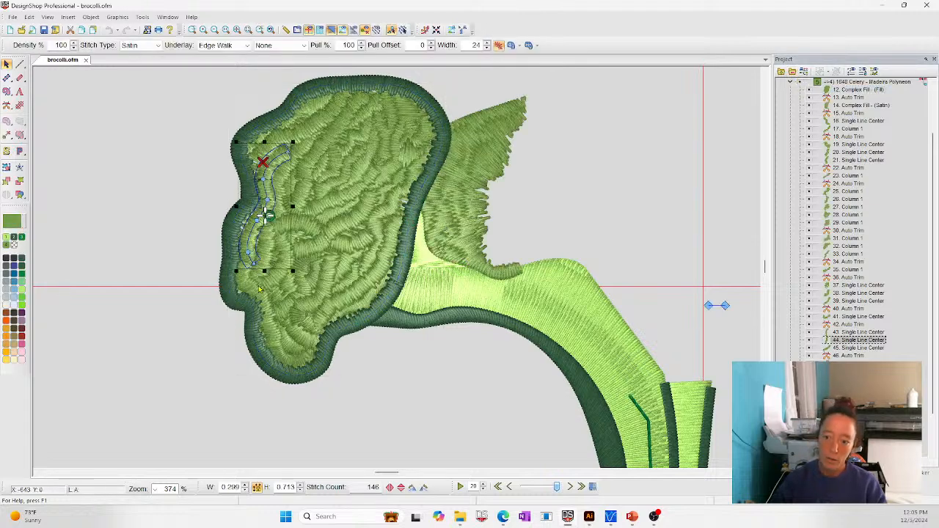
pyautogui.click(267, 323)
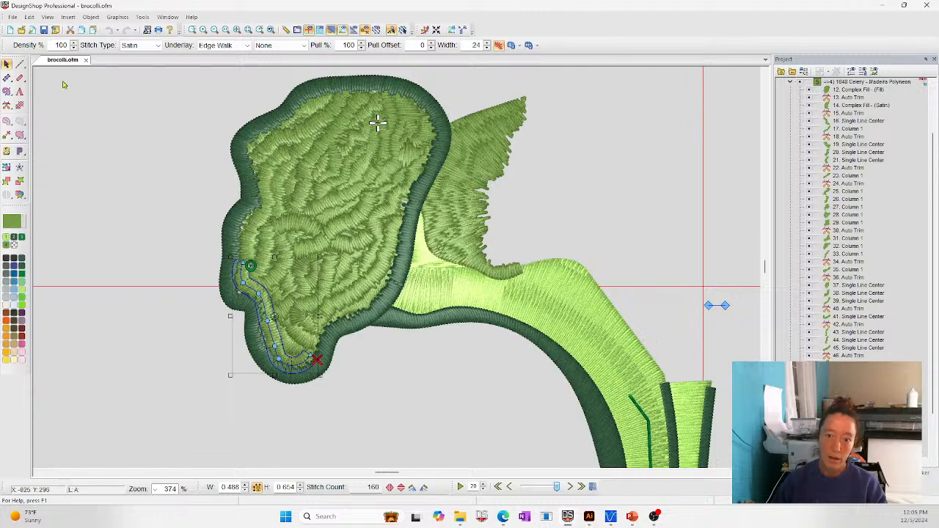
# - Draw a curved single-line satin element, width 23, following the floret's left edge down to its lower tip, about 1.34 tall
pyautogui.click(20, 78)
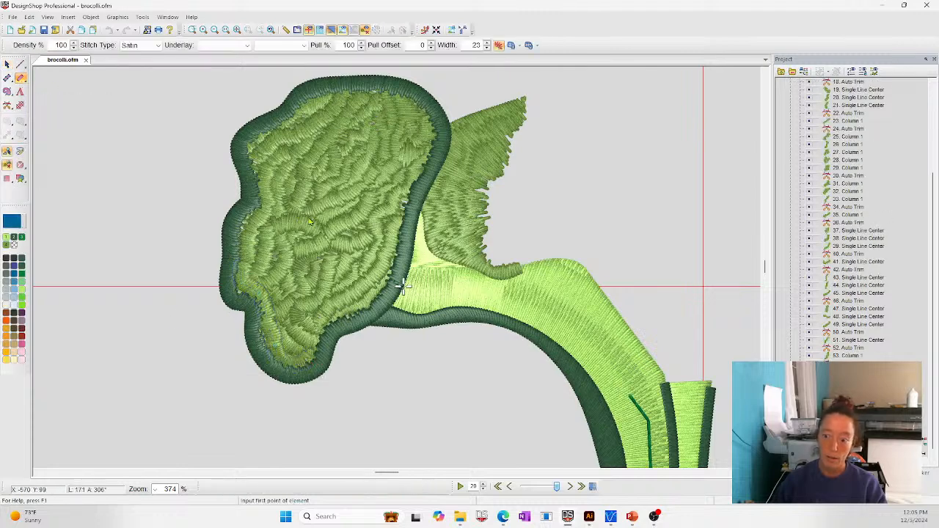
pyautogui.click(285, 155)
pyautogui.click(266, 170)
pyautogui.click(267, 197)
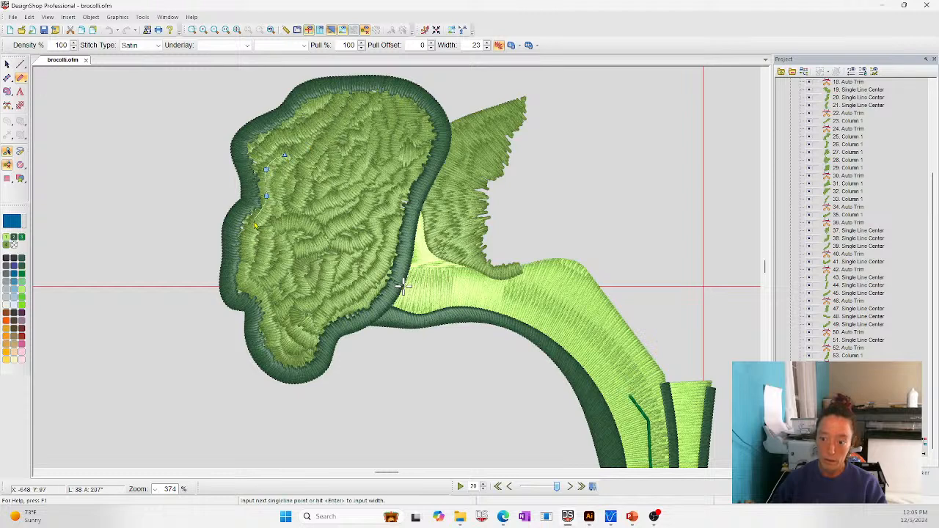
pyautogui.click(254, 218)
pyautogui.click(245, 257)
pyautogui.click(243, 276)
pyautogui.click(260, 296)
pyautogui.click(272, 325)
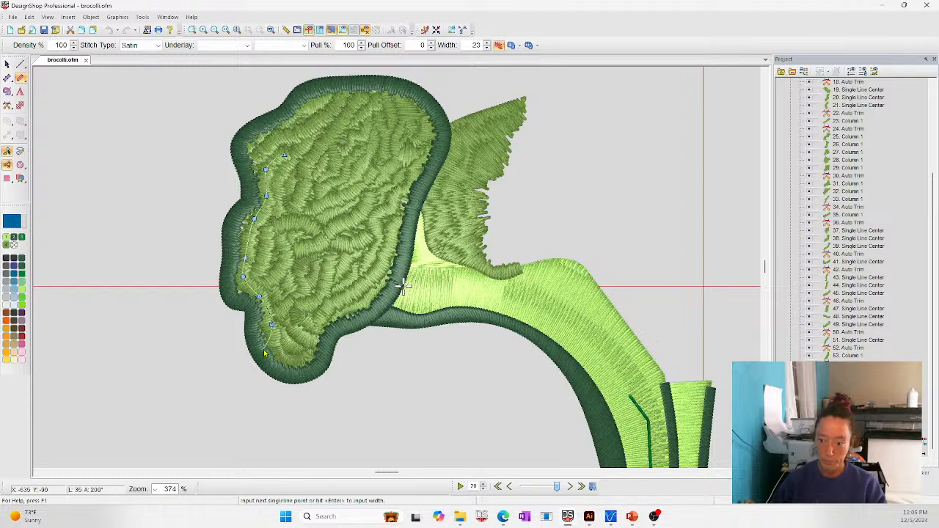
pyautogui.click(309, 378)
pyautogui.press('Return')
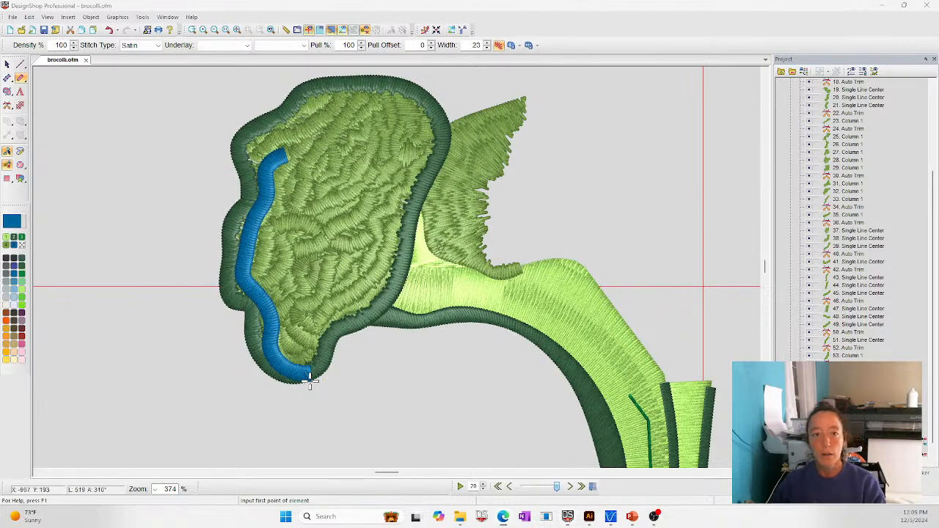
pyautogui.press('Escape')
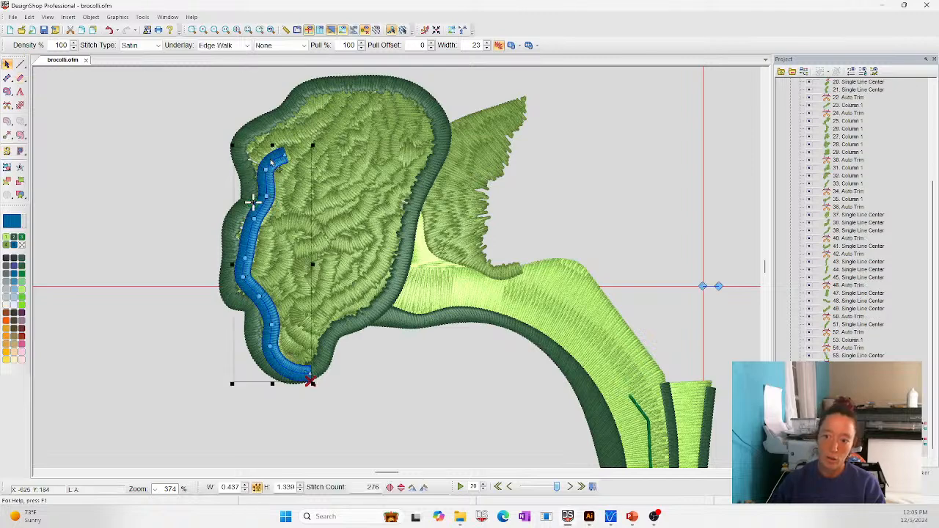
# - Enable the Random Edge effect on the new edge line with width 15% and type Both
pyautogui.rightClick(271, 161)
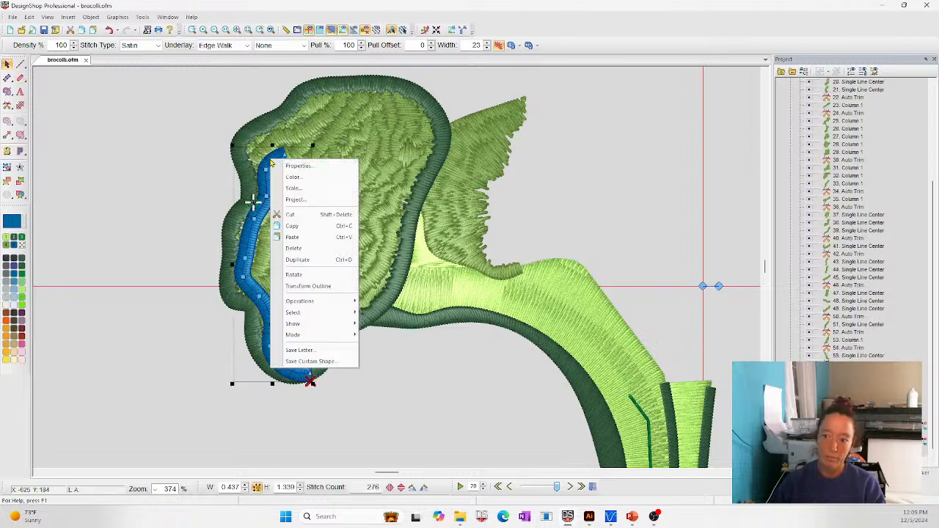
pyautogui.click(293, 169)
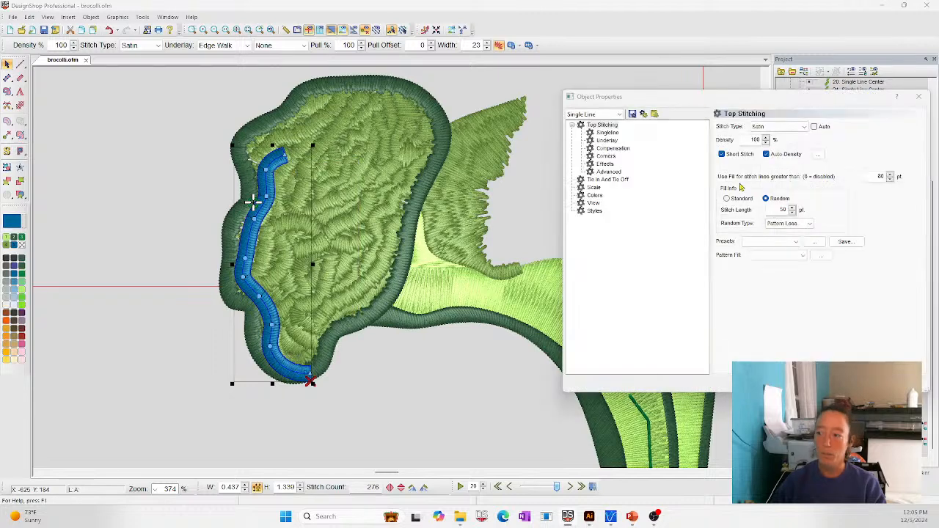
pyautogui.click(603, 165)
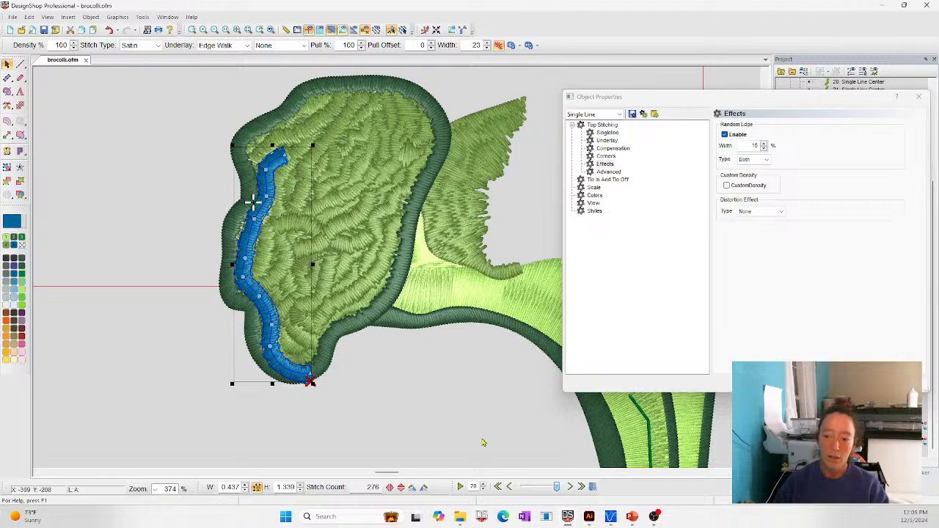
# - Check the Random Edge settings of an existing small satin column in the upper part of the floret
pyautogui.click(373, 375)
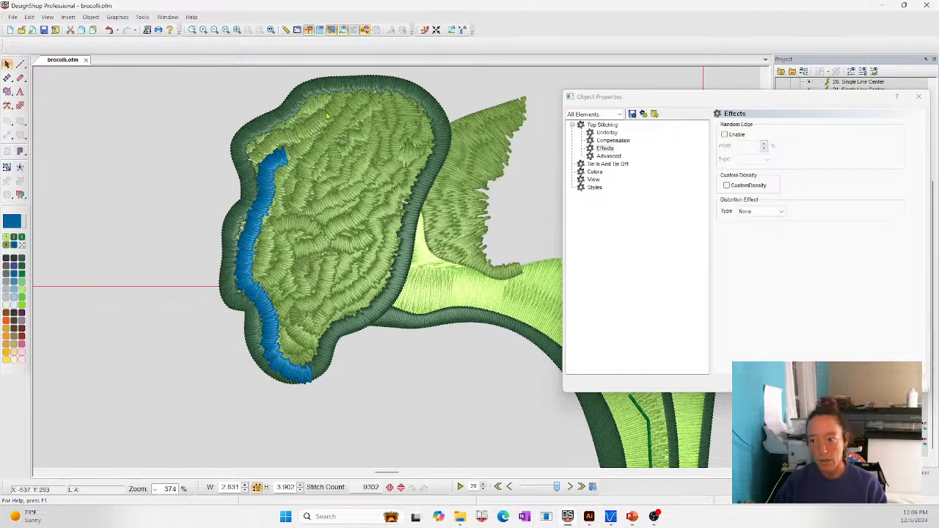
pyautogui.click(323, 147)
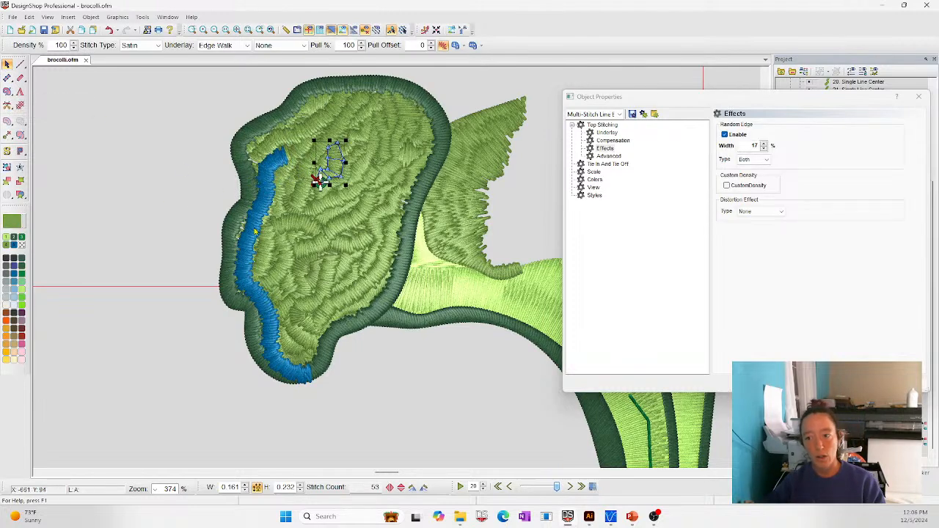
pyautogui.click(157, 127)
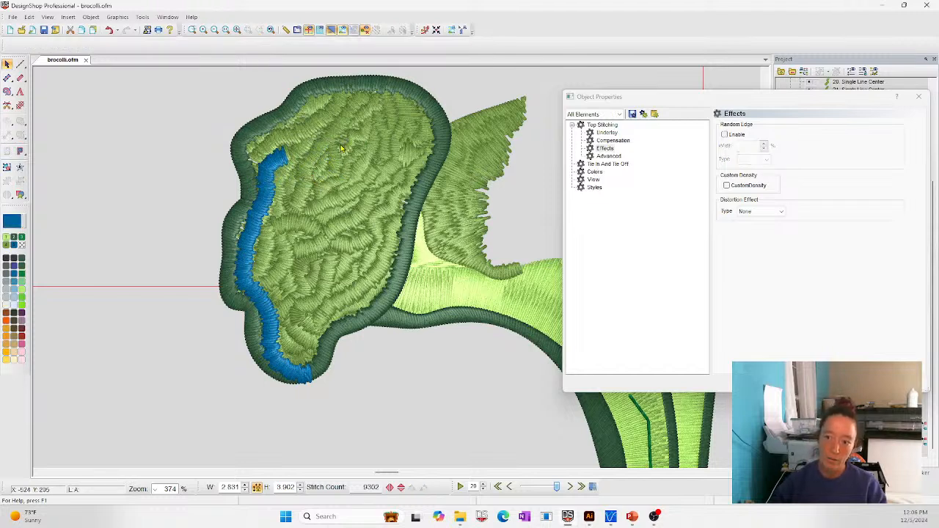
# - Draw a short irregular satin column with alternating edge points in the upper middle of the floret, about 0.36 by 0.38
pyautogui.click(7, 79)
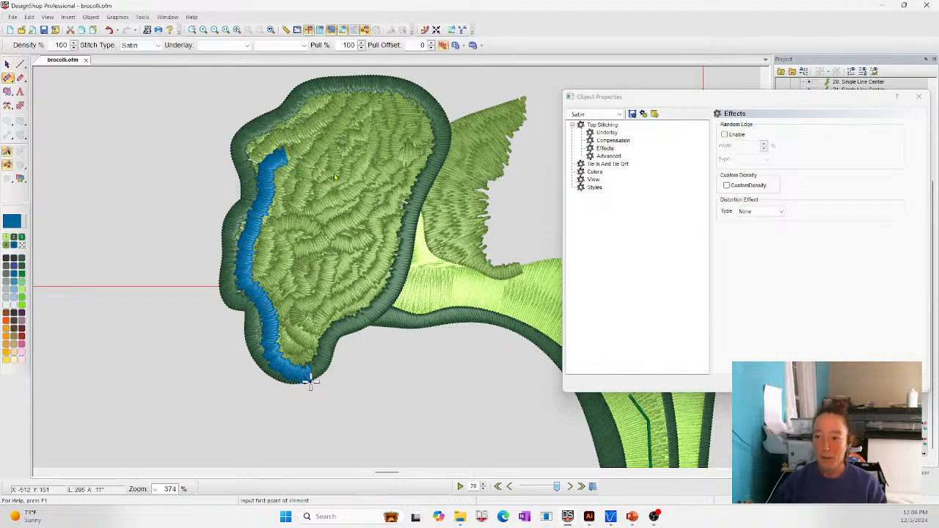
pyautogui.click(313, 205)
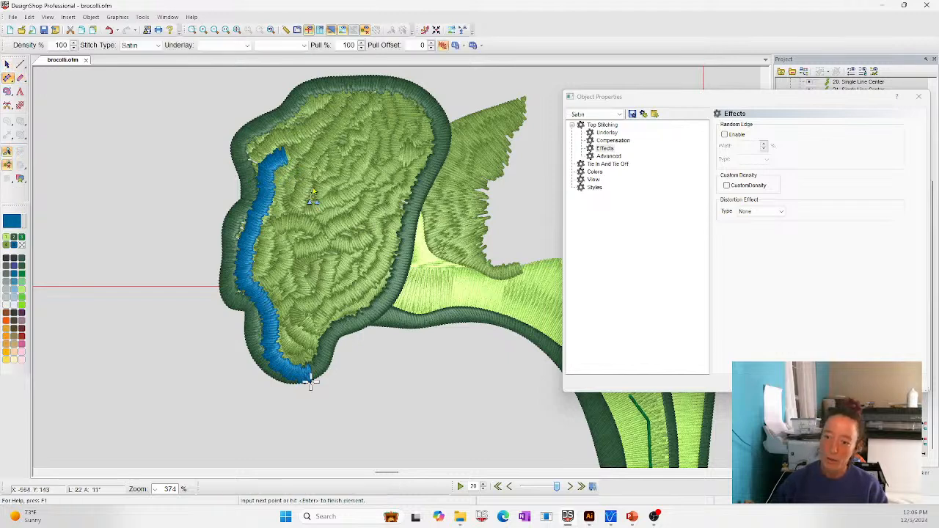
pyautogui.click(325, 181)
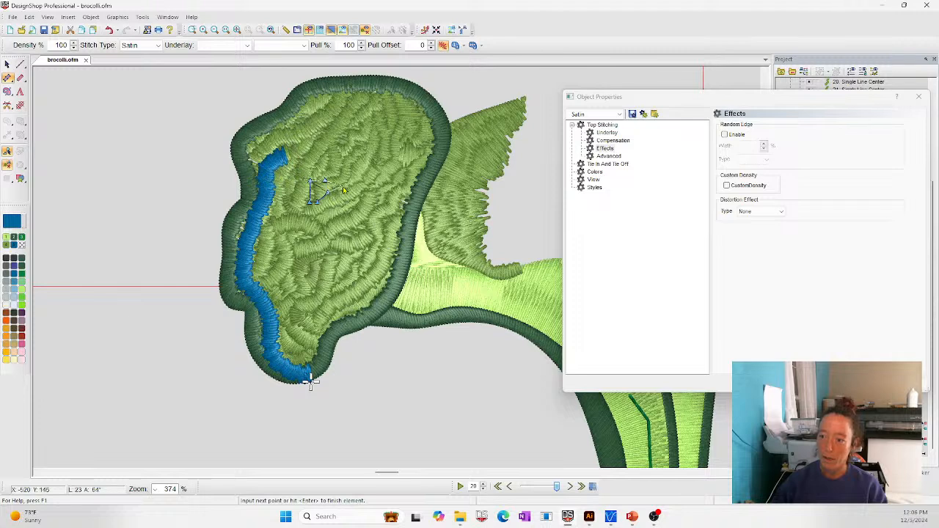
pyautogui.click(343, 185)
pyautogui.click(338, 175)
pyautogui.click(348, 179)
pyautogui.click(343, 155)
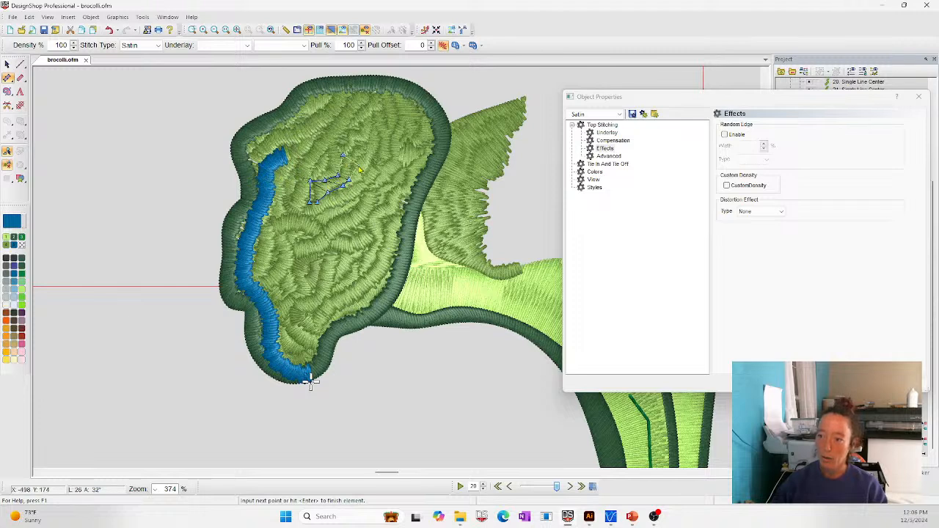
pyautogui.click(355, 165)
pyautogui.click(360, 143)
pyautogui.click(369, 146)
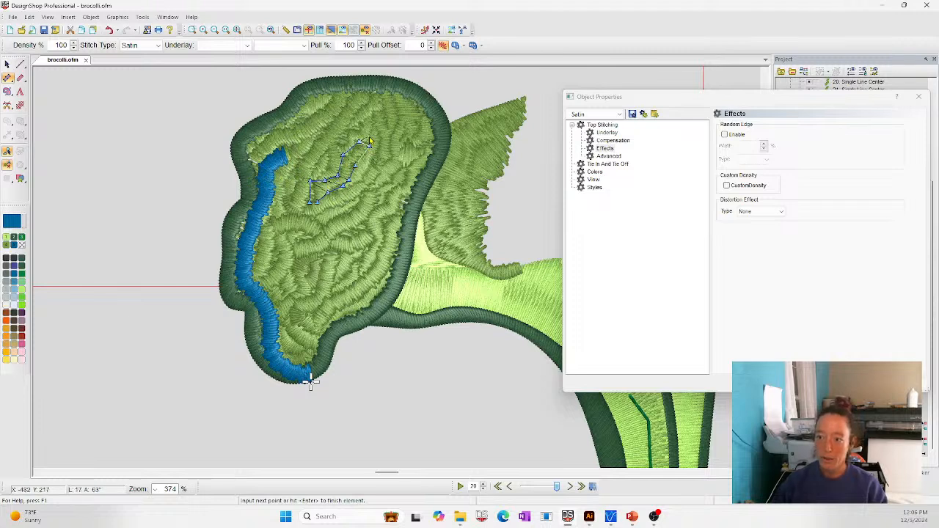
pyautogui.click(370, 136)
pyautogui.press('Return')
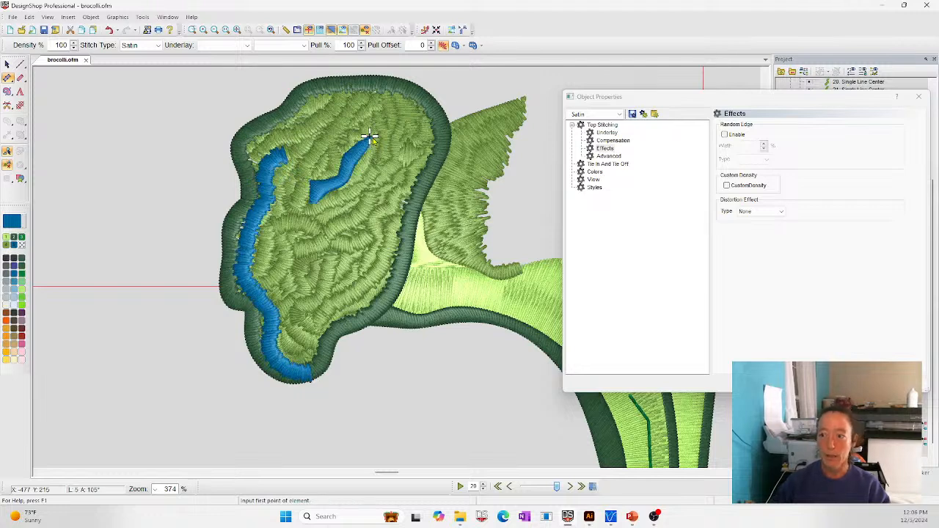
# - Enable Random Edge on the short satin column with width 15% and type Both, and close its properties
pyautogui.click(603, 148)
pyautogui.click(724, 134)
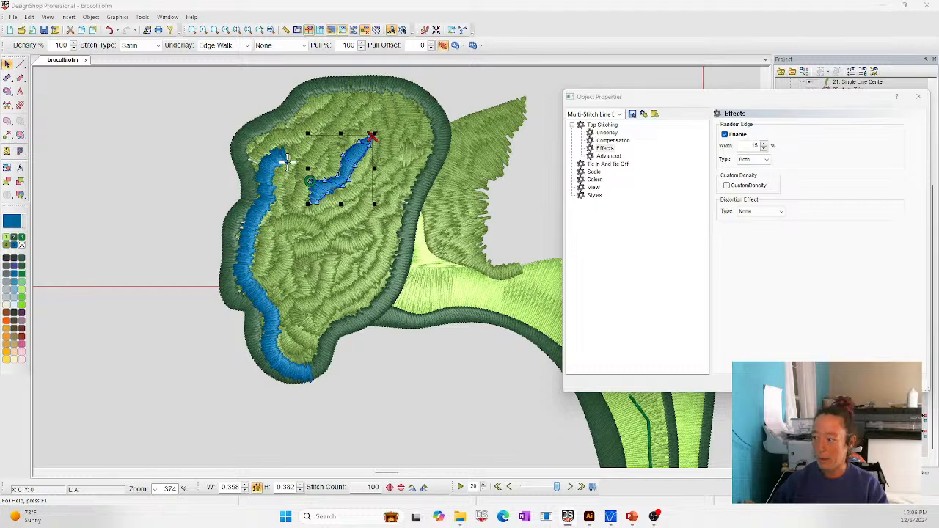
pyautogui.click(810, 383)
pyautogui.click(157, 243)
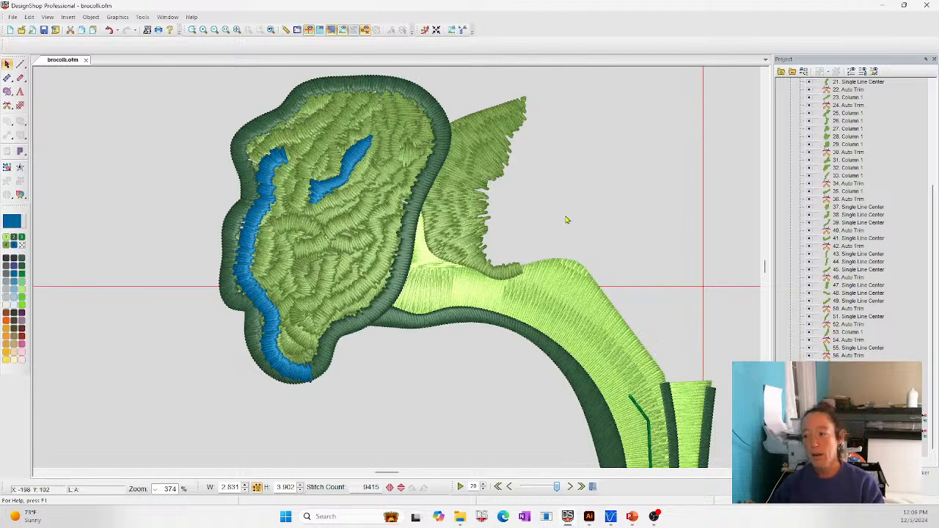
# - Switch to the PowerPoint slide show with the Questions slide
pyautogui.scroll(2, 564, 218)
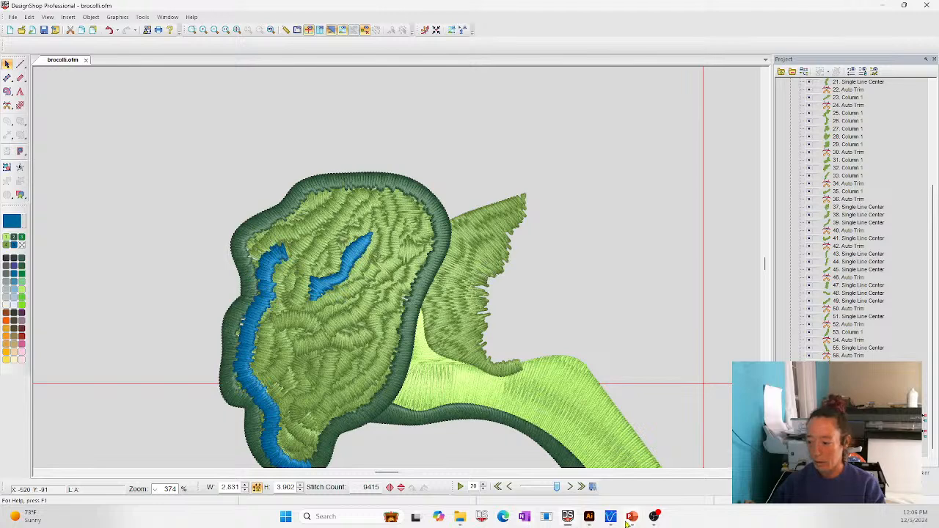
pyautogui.moveTo(630, 521)
pyautogui.click(647, 488)
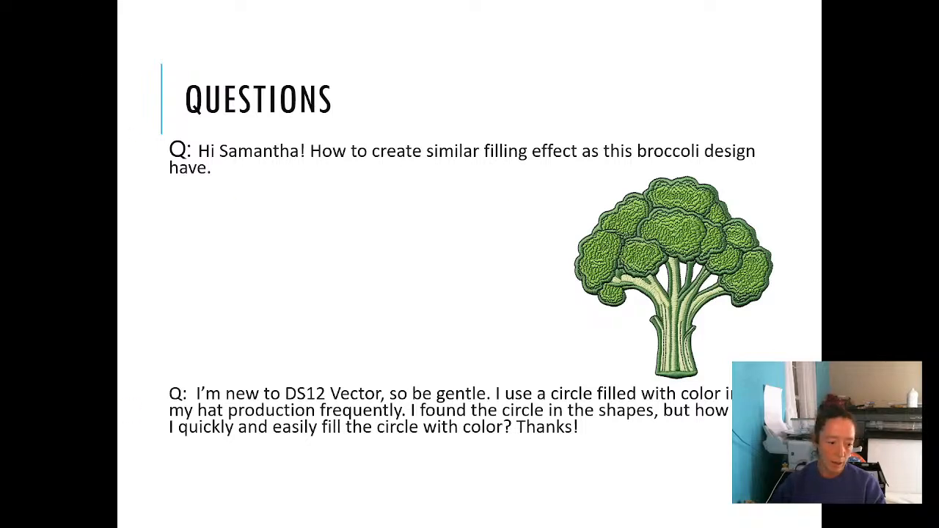
# - Switch to DesignShop and draw a wavy complex fill above the floret, about 1.30 by 0.74, with a near-vertical stitch direction
pyautogui.hotkey('alt', 'Tab')
pyautogui.click(477, 296)
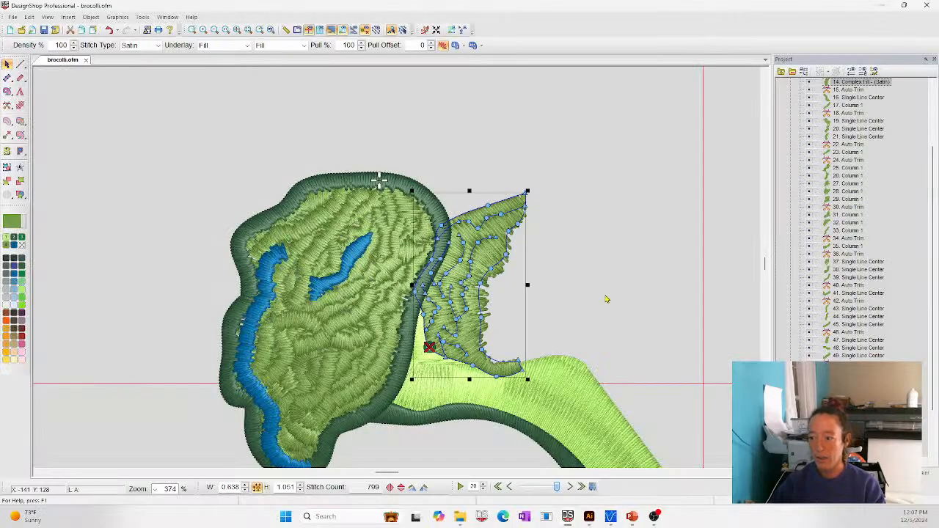
pyautogui.click(8, 91)
pyautogui.scroll(3, 456, 147)
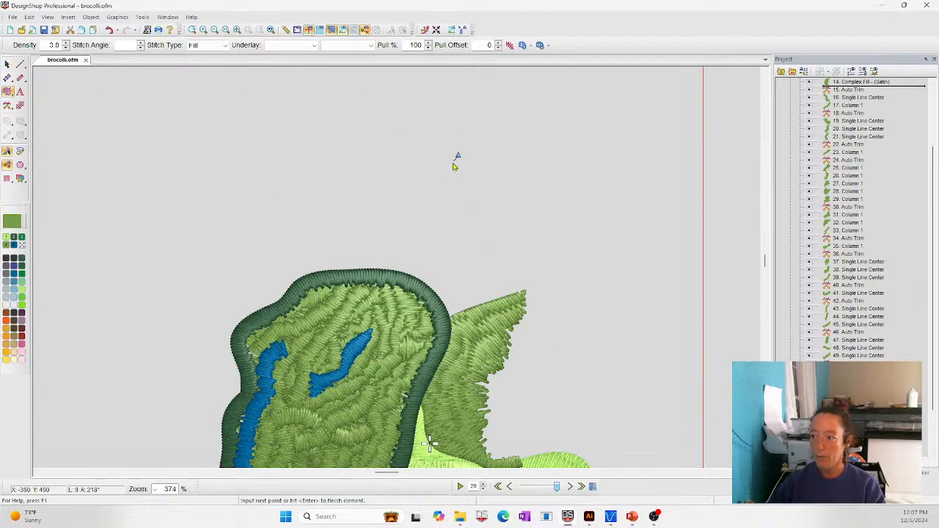
pyautogui.rightClick(450, 165)
pyautogui.rightClick(443, 203)
pyautogui.rightClick(487, 220)
pyautogui.rightClick(509, 203)
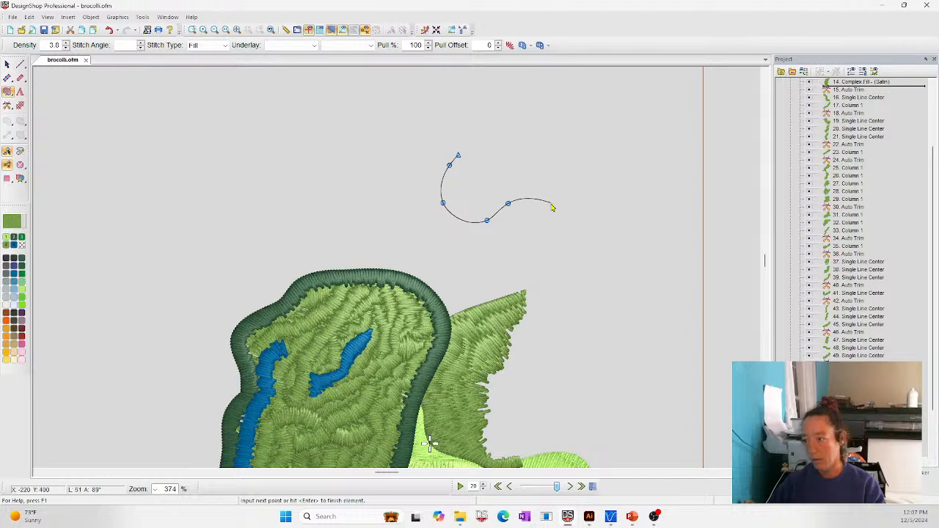
pyautogui.rightClick(550, 203)
pyautogui.rightClick(609, 205)
pyautogui.rightClick(665, 170)
pyautogui.rightClick(664, 122)
pyautogui.rightClick(652, 95)
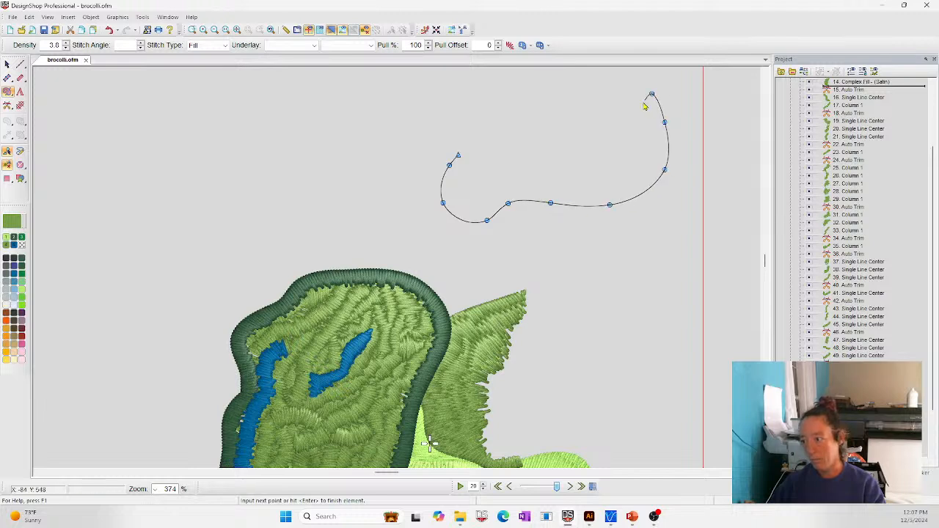
pyautogui.rightClick(641, 108)
pyautogui.rightClick(608, 139)
pyautogui.rightClick(554, 139)
pyautogui.rightClick(491, 146)
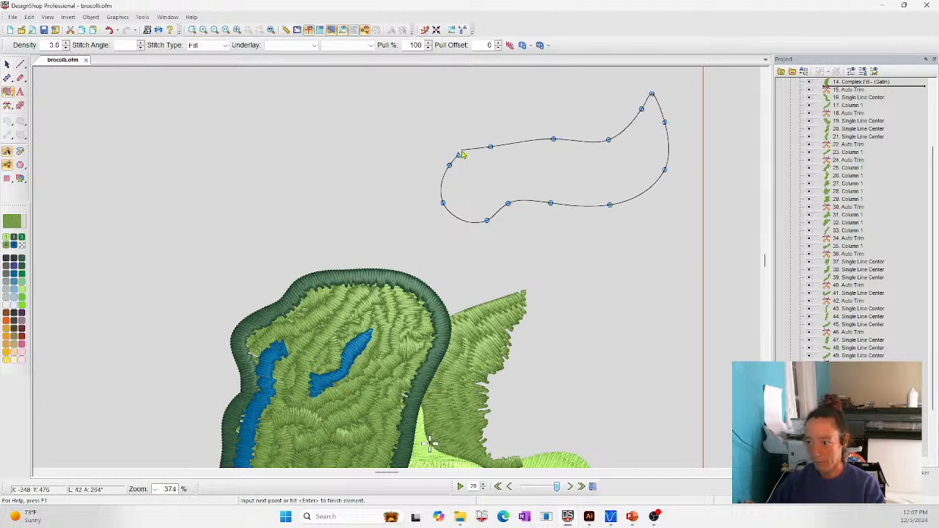
pyautogui.click(463, 154)
pyautogui.press('Return')
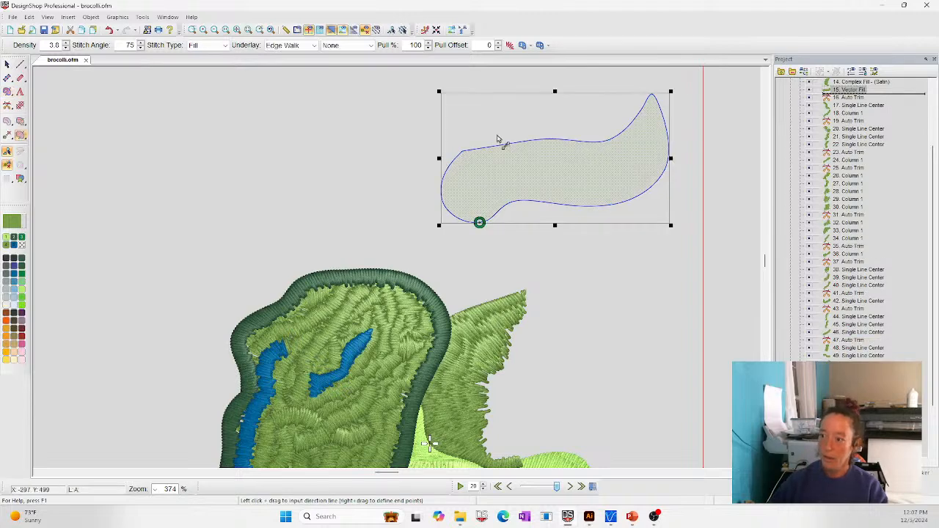
pyautogui.moveTo(497, 138); pyautogui.dragTo(511, 233)
# - Outline a second, domed complex fill resting along the upper edge of the wavy fill, about 1.08 by 0.62
pyautogui.scroll(2, 312, 140)
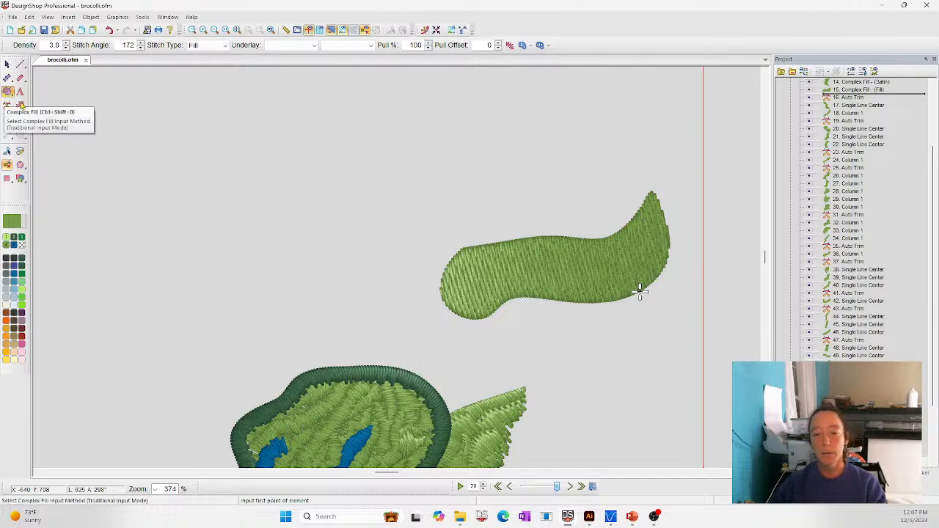
pyautogui.click(463, 251)
pyautogui.click(470, 212)
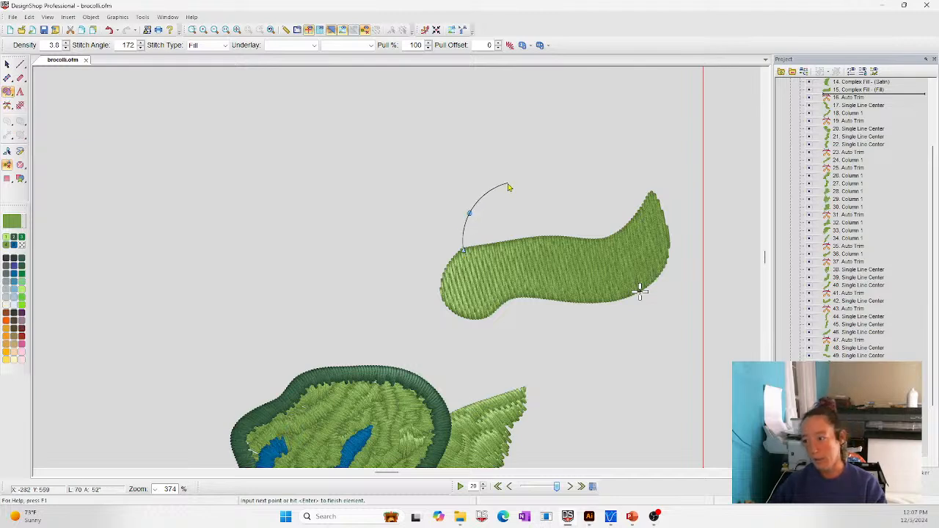
pyautogui.click(507, 183)
pyautogui.click(553, 159)
pyautogui.click(569, 143)
pyautogui.click(603, 153)
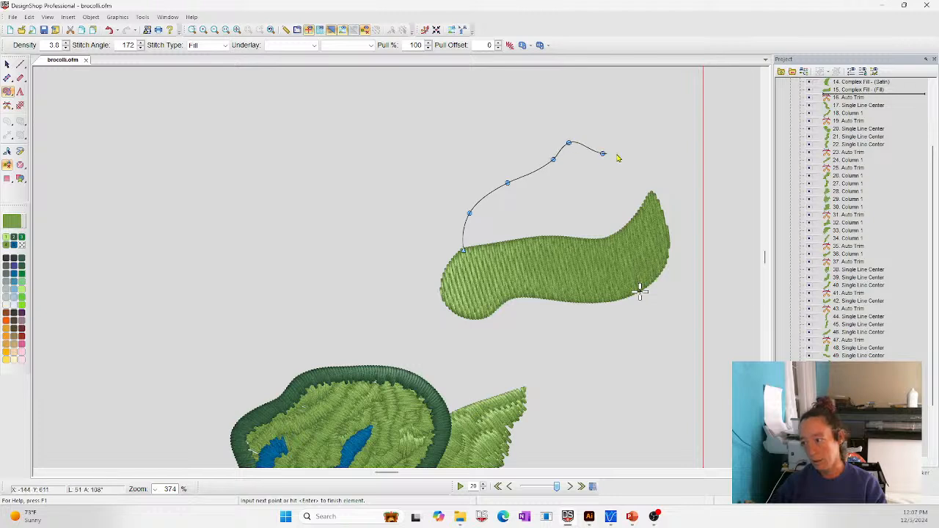
pyautogui.click(650, 174)
pyautogui.click(647, 198)
pyautogui.click(614, 240)
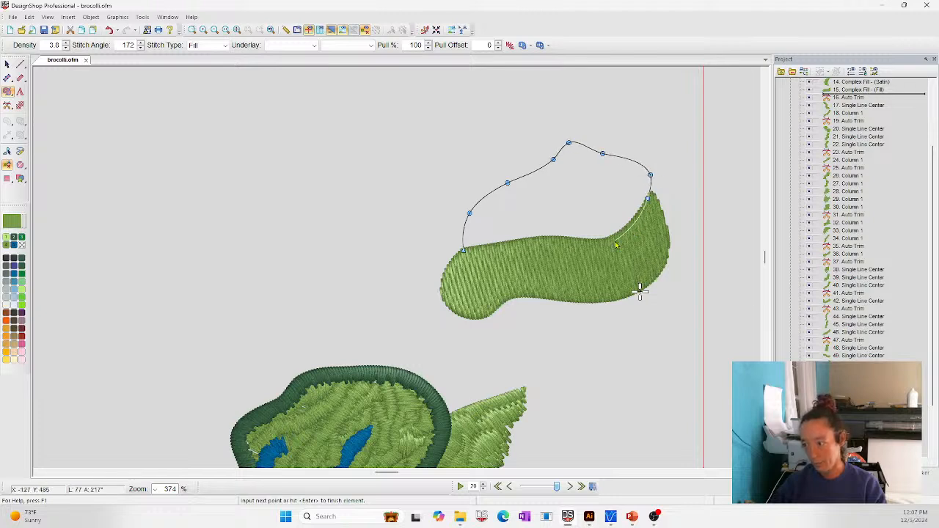
pyautogui.click(567, 238)
pyautogui.click(520, 243)
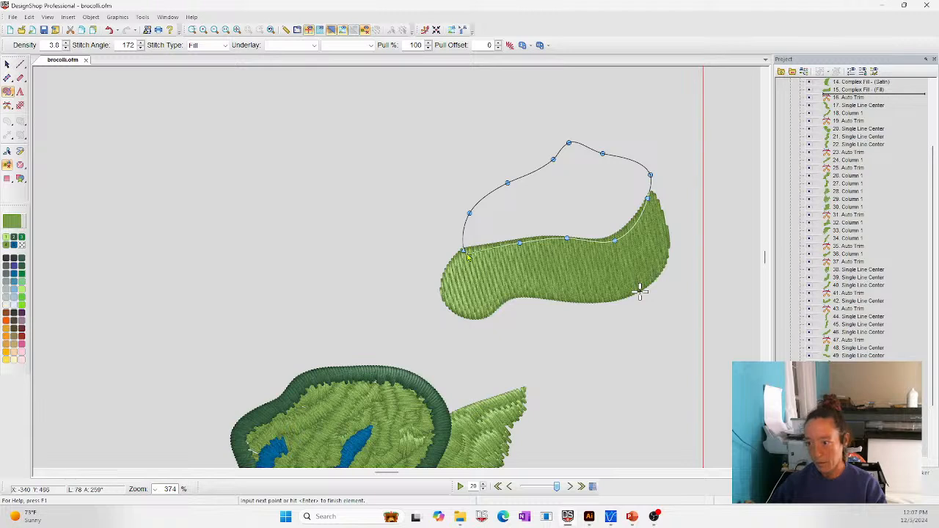
pyautogui.press('Return')
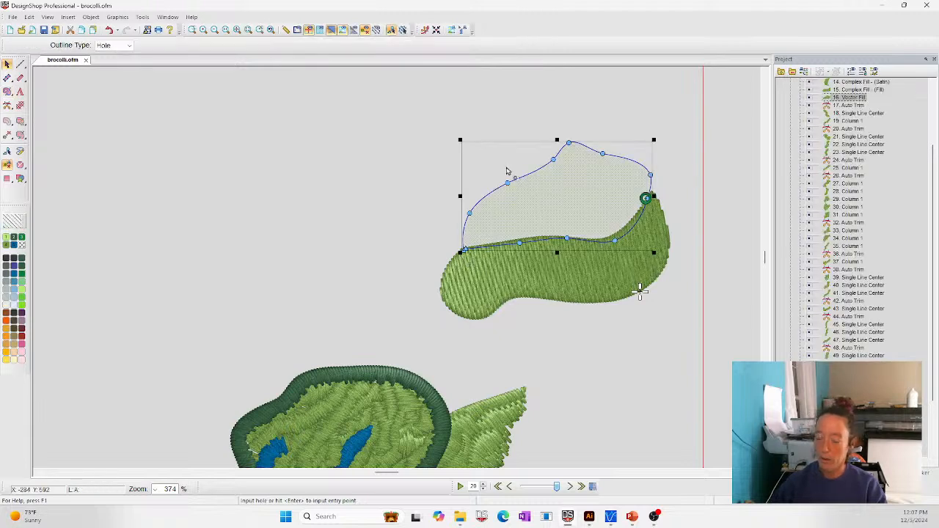
pyautogui.click(507, 173)
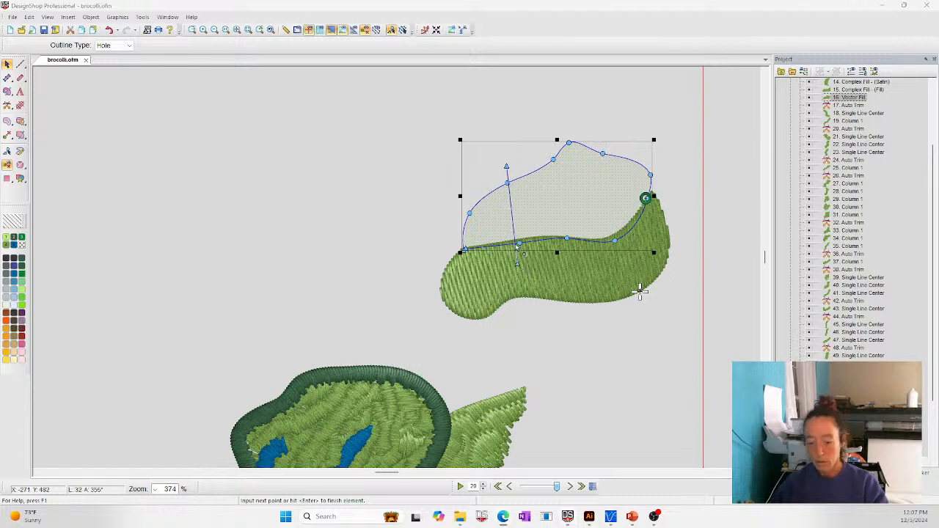
pyautogui.click(518, 264)
pyautogui.press('Escape')
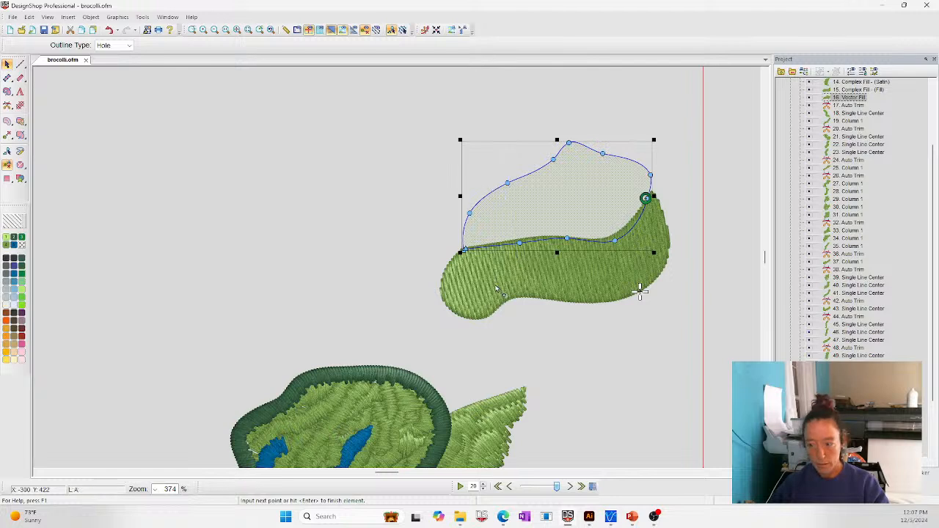
# - Complete the domed fill without any holes and give it a near-horizontal stitch direction
pyautogui.press('Return')
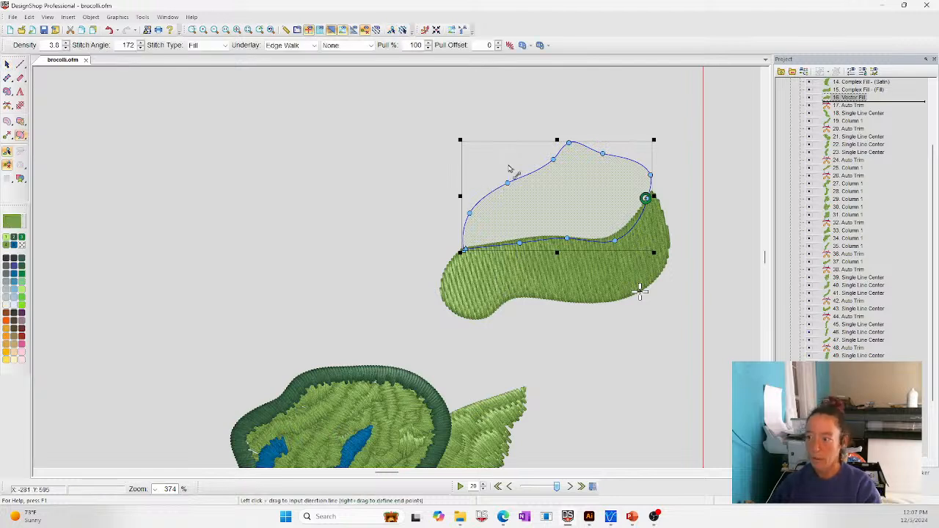
pyautogui.moveTo(512, 168); pyautogui.dragTo(690, 160)
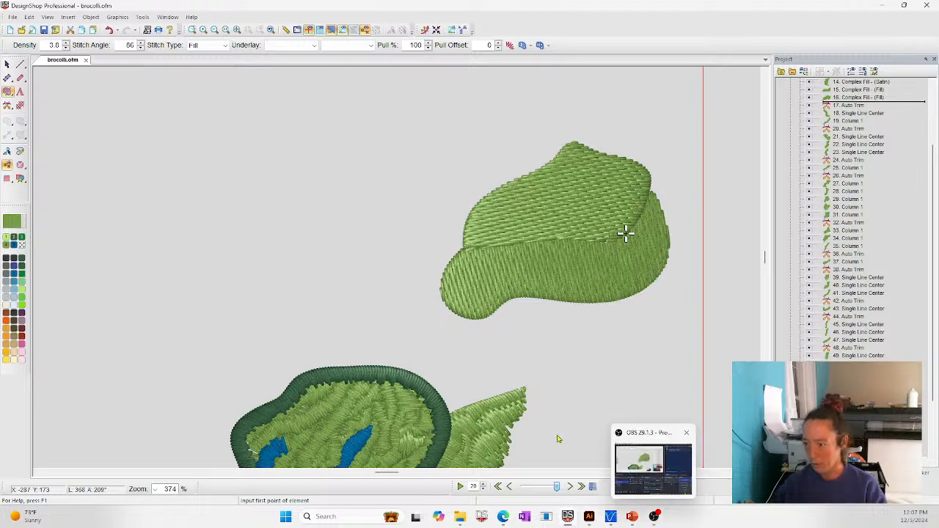
pyautogui.press('Escape')
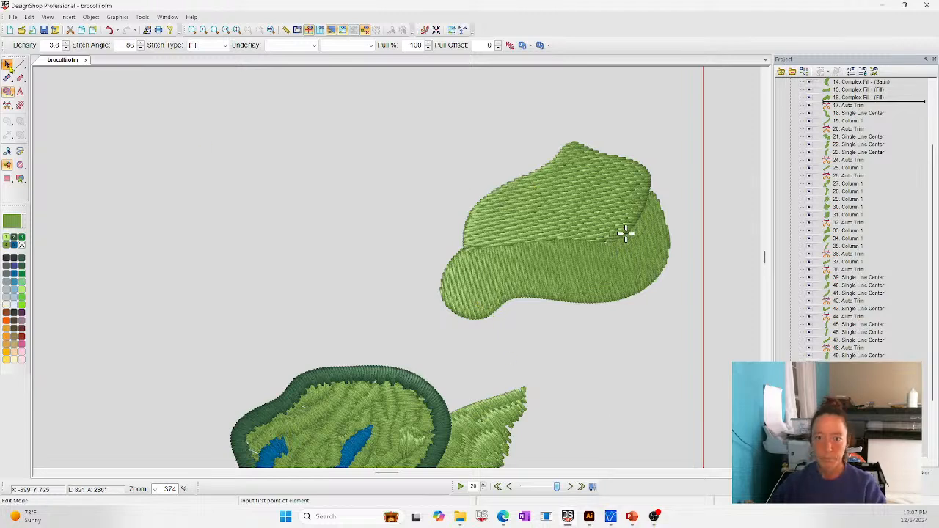
# - Show the reference broccoli image and redirect the stitches of the lower wavy fill to run nearly horizontally along its length
pyautogui.click(625, 234)
pyautogui.click(791, 90)
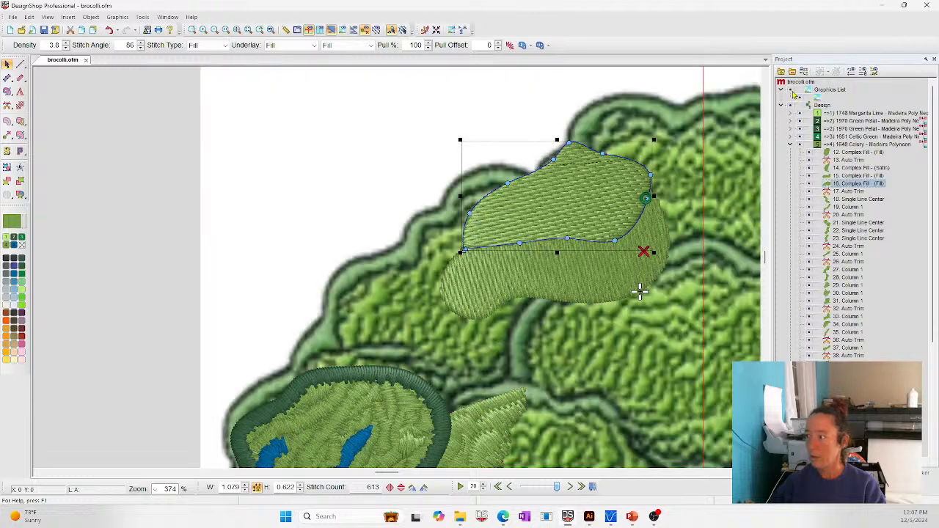
pyautogui.click(520, 281)
pyautogui.click(21, 135)
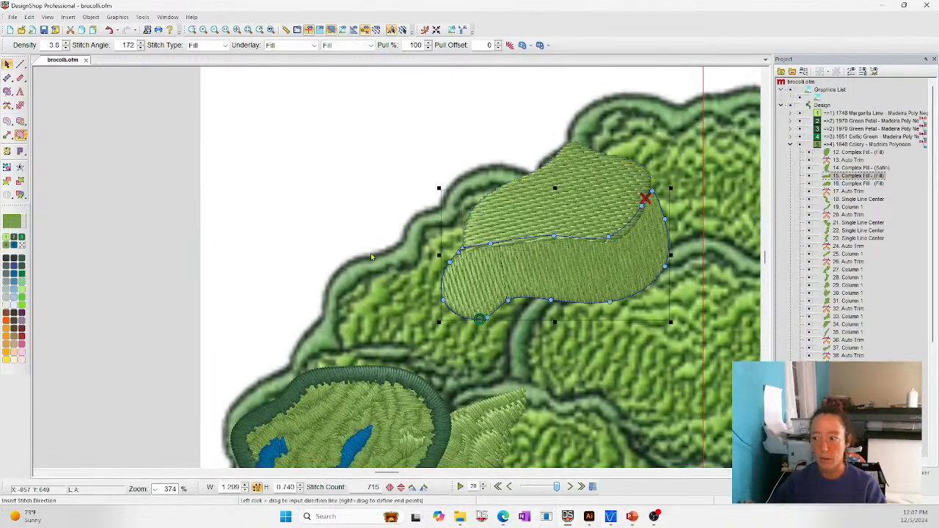
pyautogui.moveTo(444, 271); pyautogui.dragTo(678, 253)
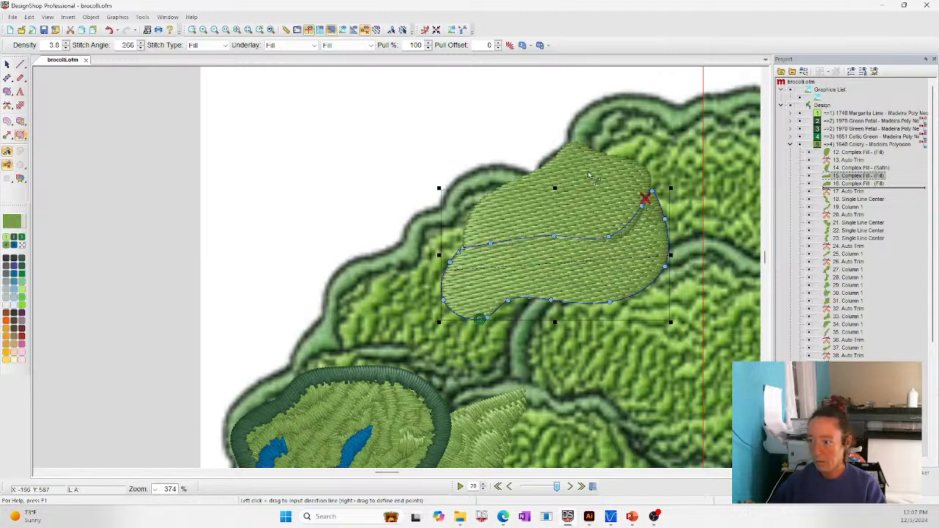
# - Redirect the stitches of the upper domed fill to run nearly vertically
pyautogui.click(844, 185)
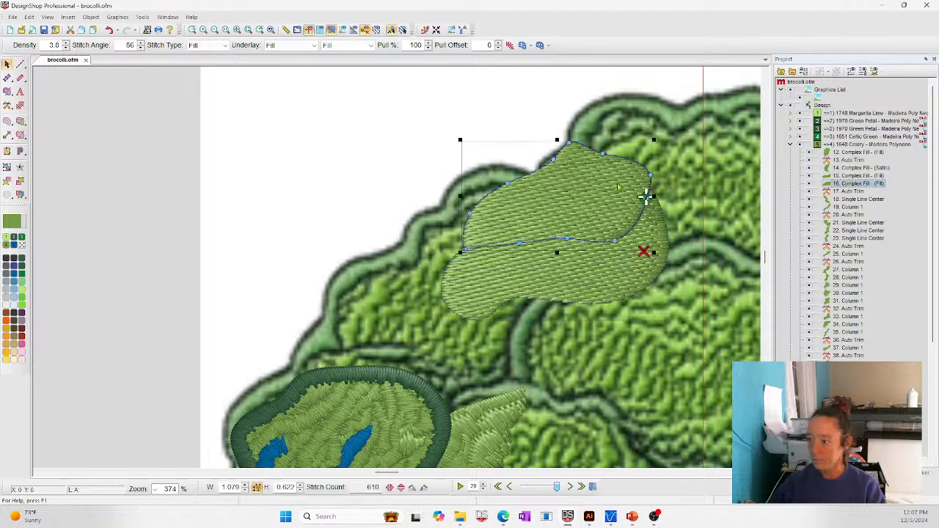
pyautogui.click(20, 134)
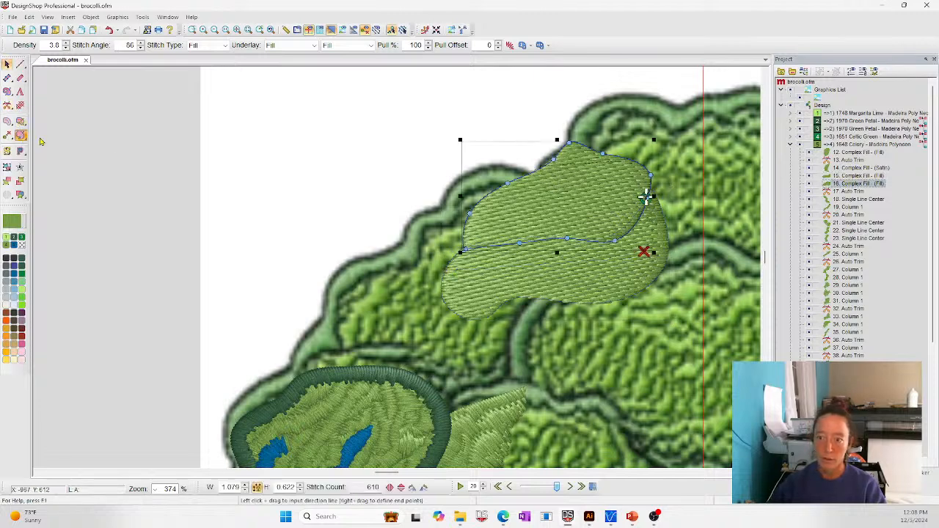
pyautogui.moveTo(629, 160); pyautogui.dragTo(628, 232)
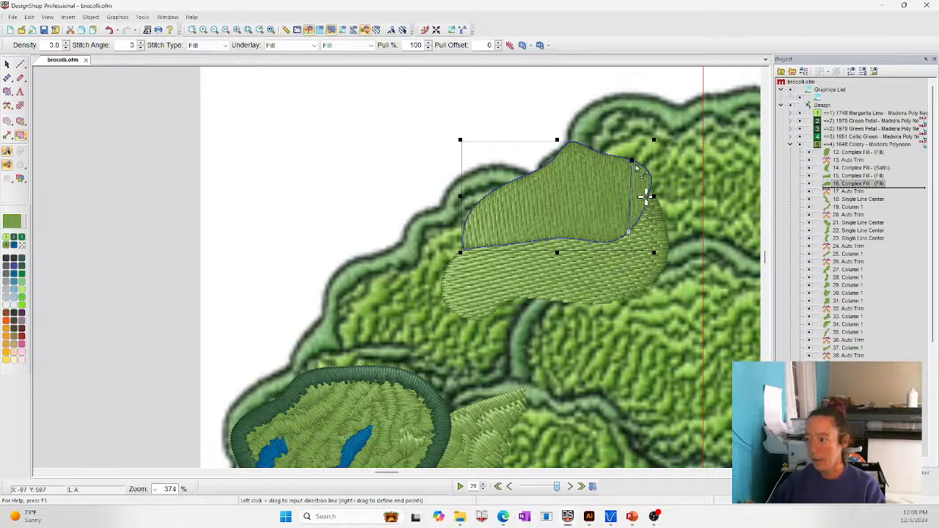
# - Outline a crescent-shaped complex fill wrapping around the right side of the two existing fills
pyautogui.click(8, 91)
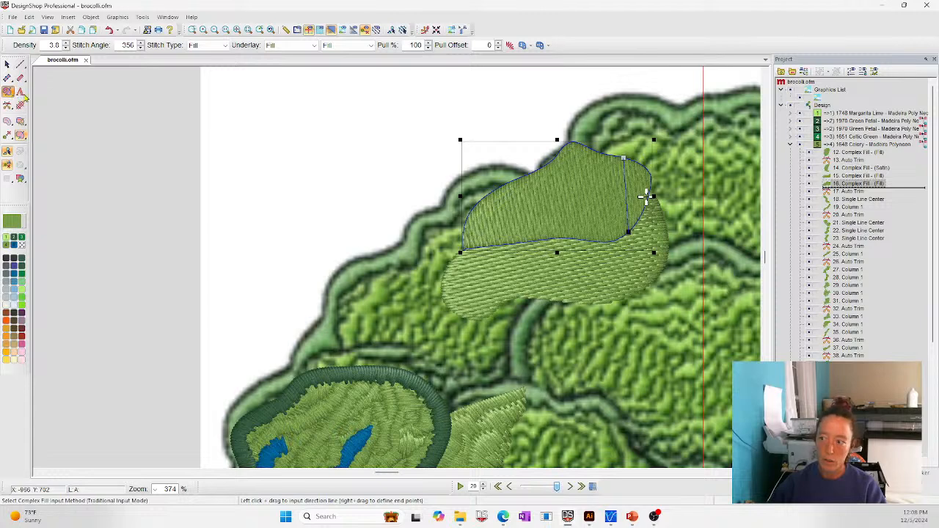
pyautogui.click(610, 157)
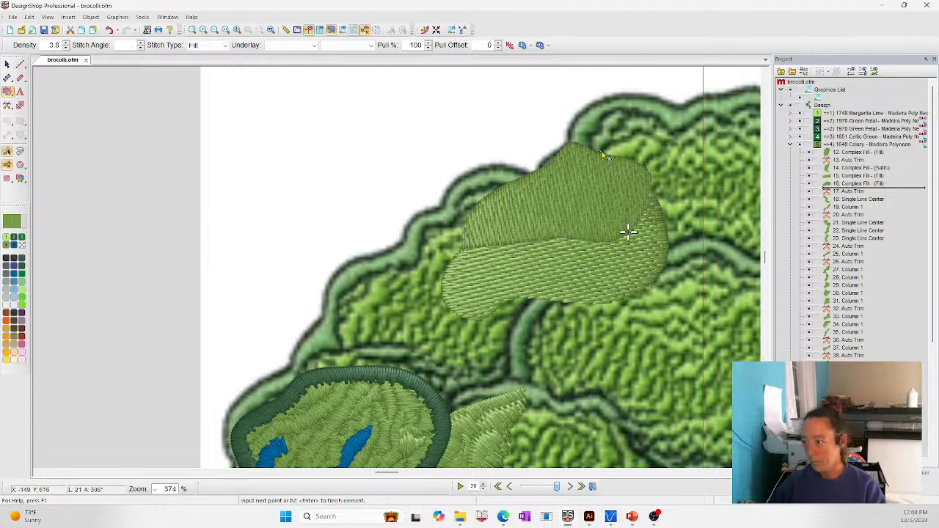
pyautogui.click(646, 156)
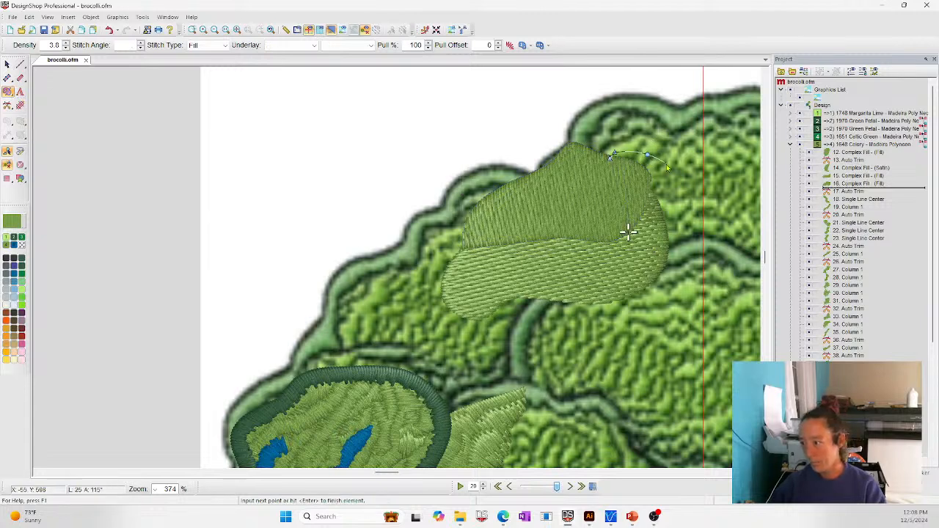
pyautogui.click(663, 176)
pyautogui.click(686, 198)
pyautogui.click(699, 240)
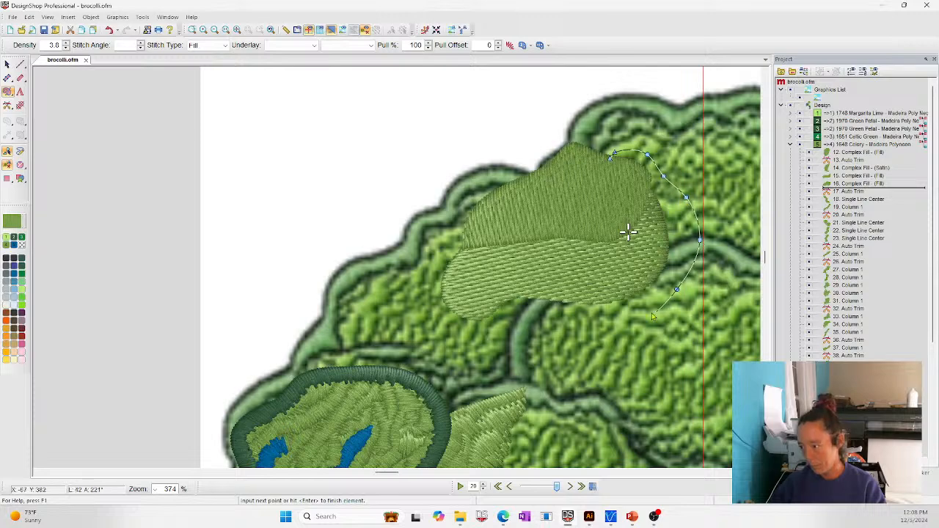
pyautogui.click(676, 289)
pyautogui.click(637, 311)
pyautogui.click(567, 309)
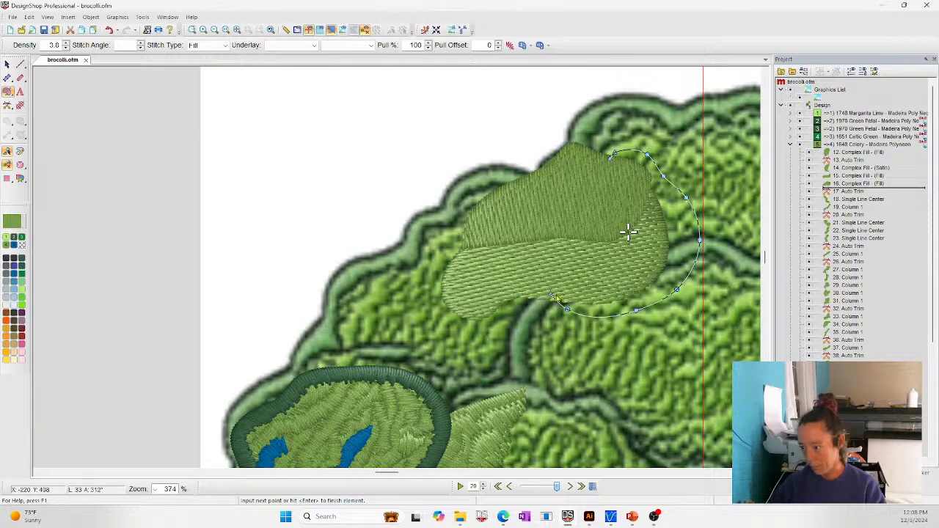
pyautogui.click(552, 295)
pyautogui.click(645, 284)
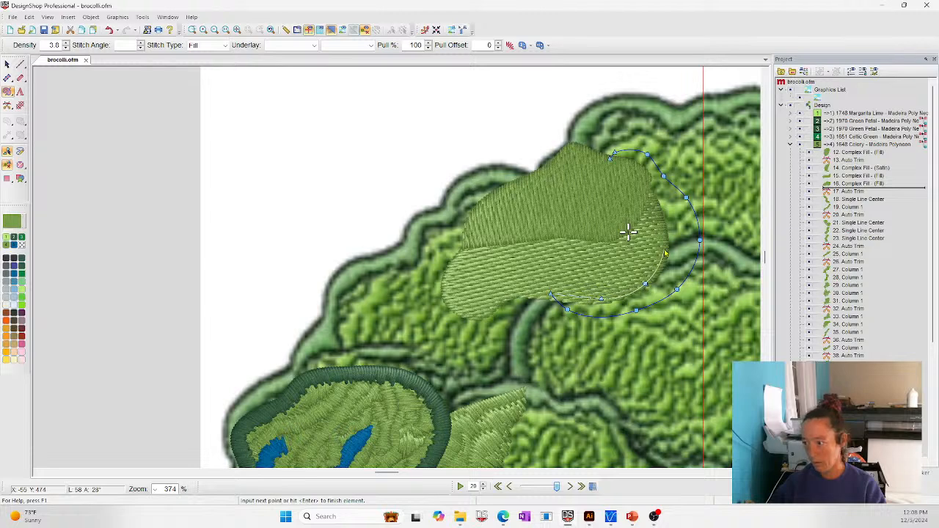
pyautogui.click(664, 248)
pyautogui.press('Return')
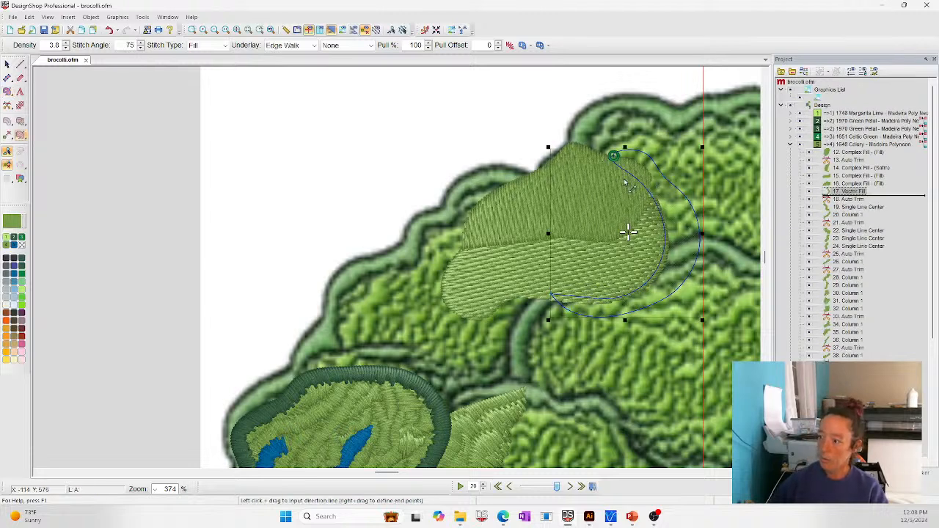
# - Add stitch direction lines across the upper and lower ends of the crescent fill so its stitches follow the curve
pyautogui.moveTo(624, 160); pyautogui.dragTo(655, 136)
pyautogui.press('Escape')
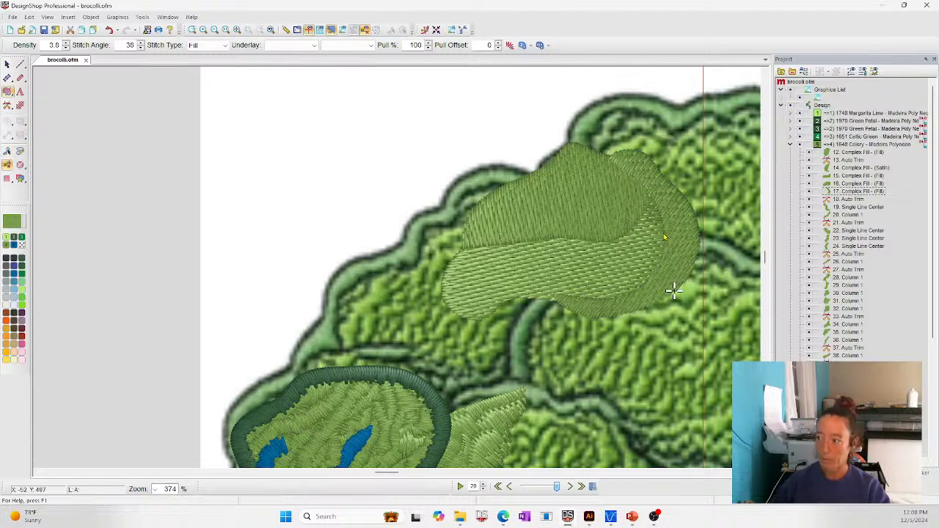
pyautogui.click(664, 235)
pyautogui.click(22, 135)
pyautogui.moveTo(590, 285); pyautogui.dragTo(607, 331)
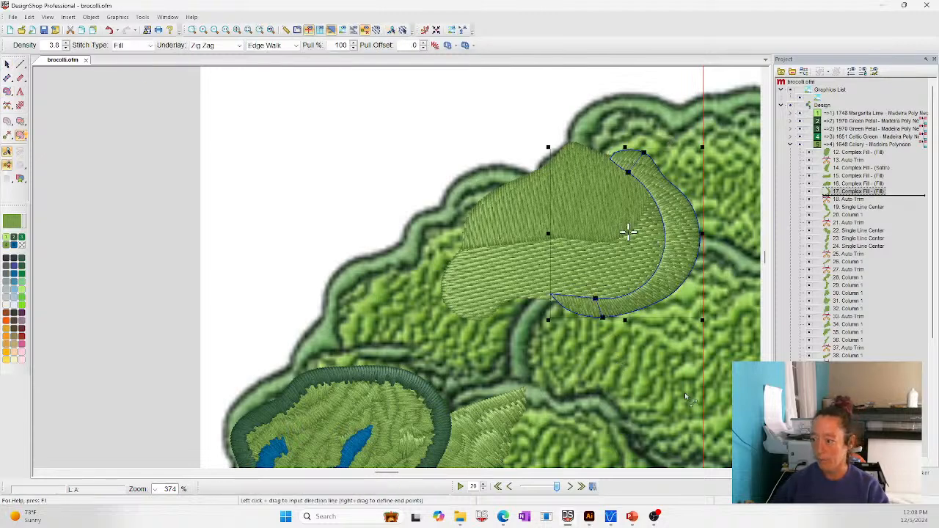
# - Hide the reference broccoli image and select the lower wavy fill for editing
pyautogui.click(790, 90)
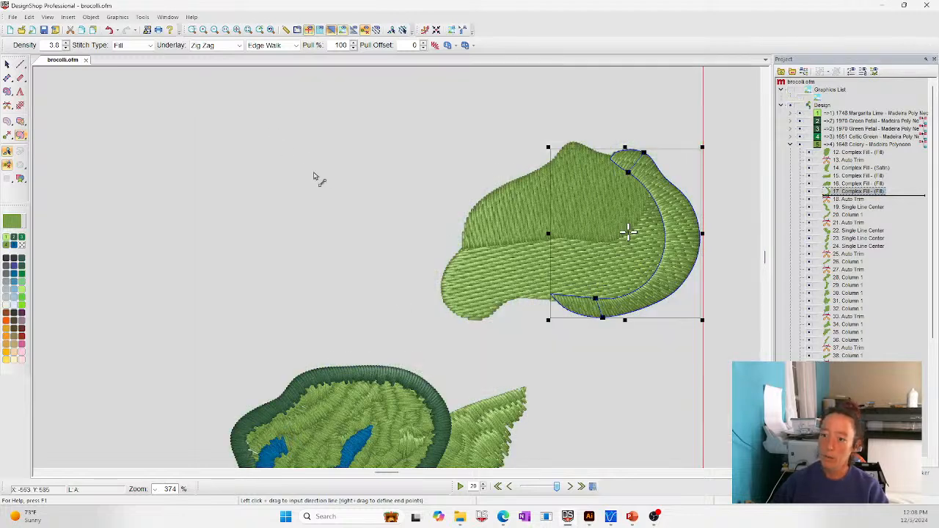
pyautogui.click(8, 64)
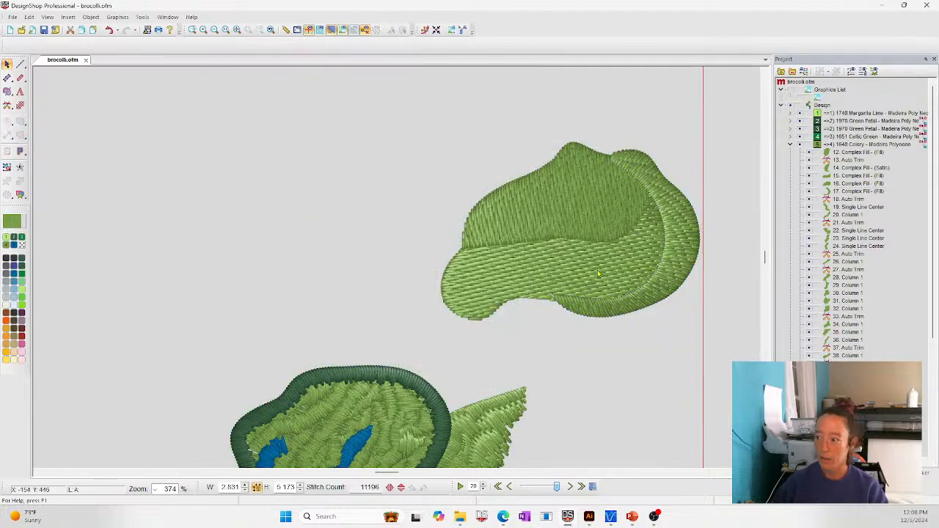
pyautogui.click(534, 266)
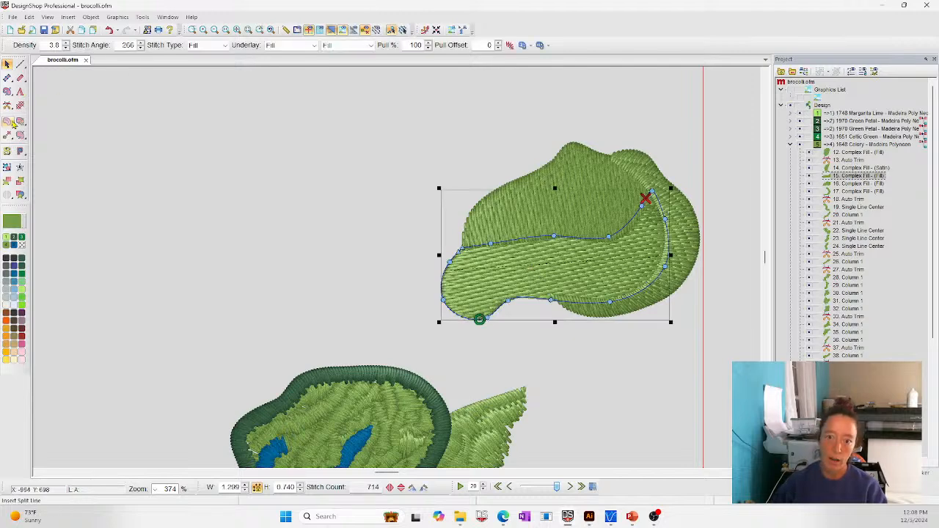
pyautogui.click(13, 125)
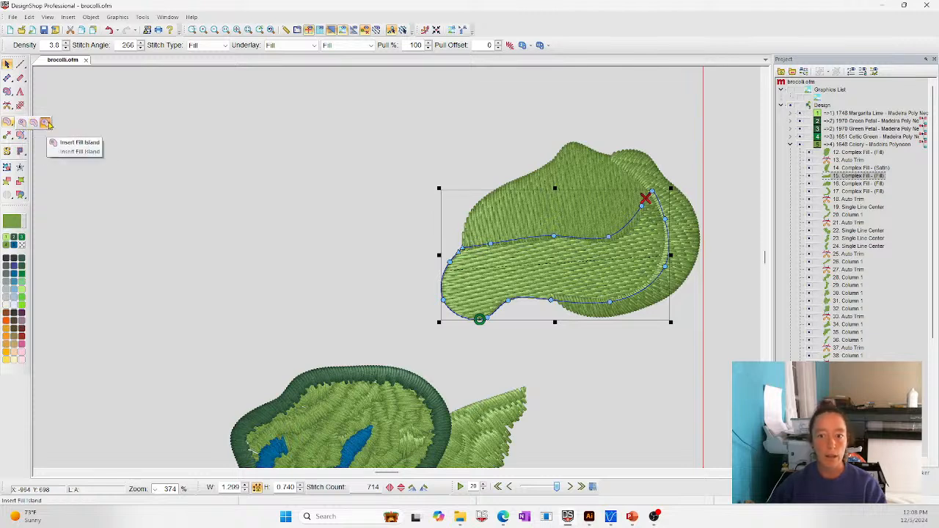
pyautogui.click(46, 123)
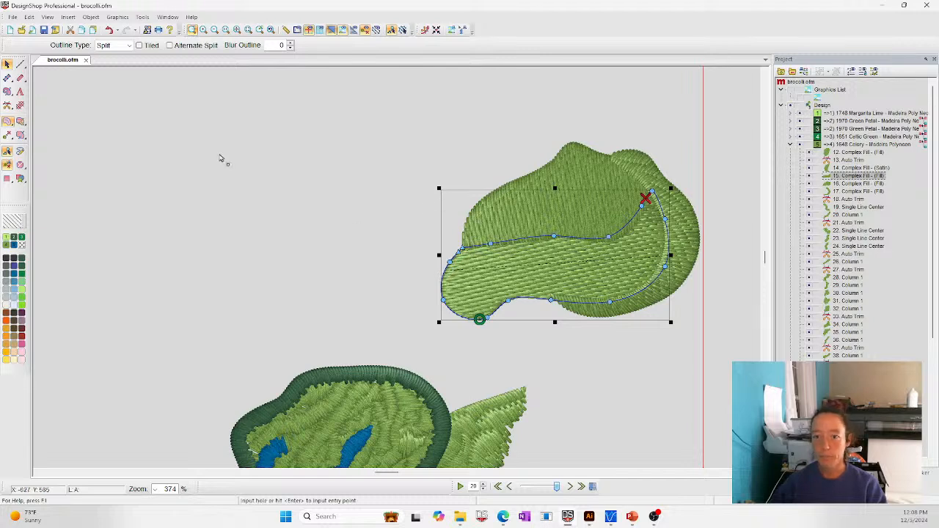
pyautogui.click(7, 64)
pyautogui.click(289, 111)
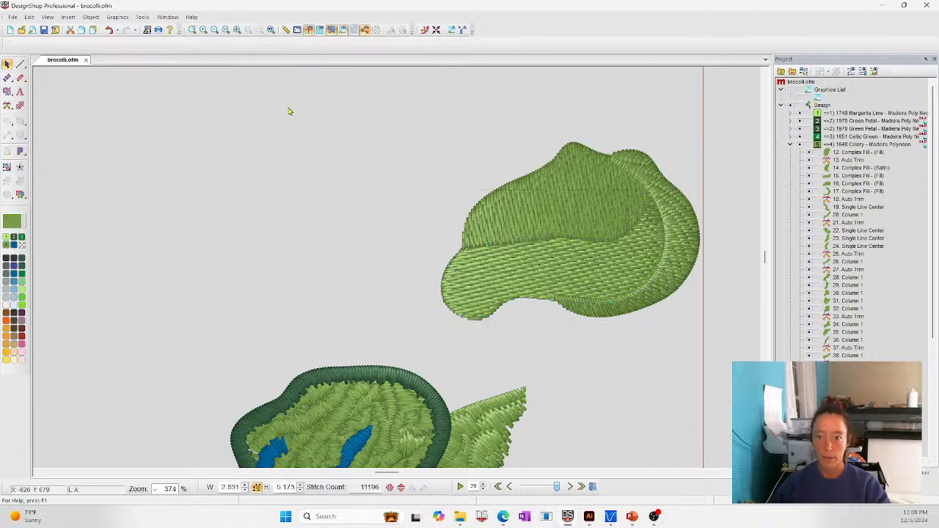
# - Draw a wavy split line running downward just inside the left end of the lower wavy fill
pyautogui.click(191, 29)
pyautogui.moveTo(432, 174); pyautogui.dragTo(671, 350)
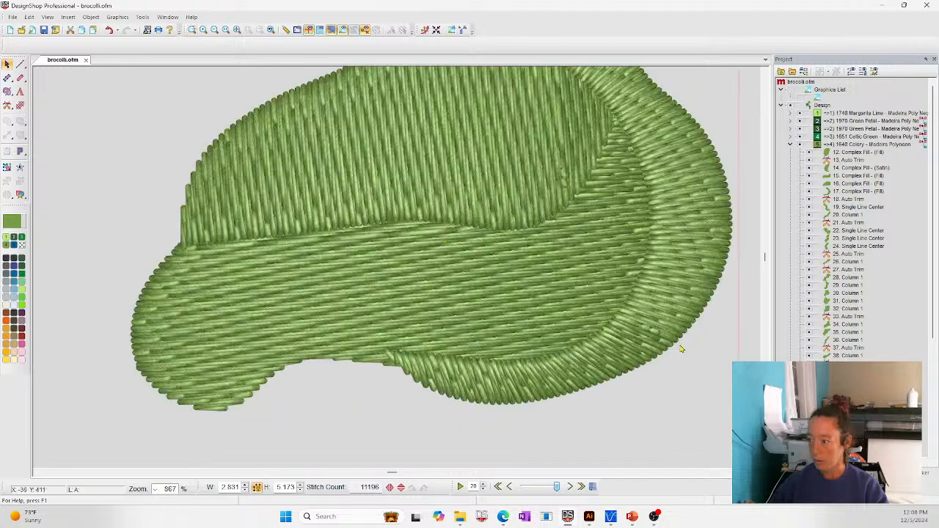
pyautogui.click(210, 286)
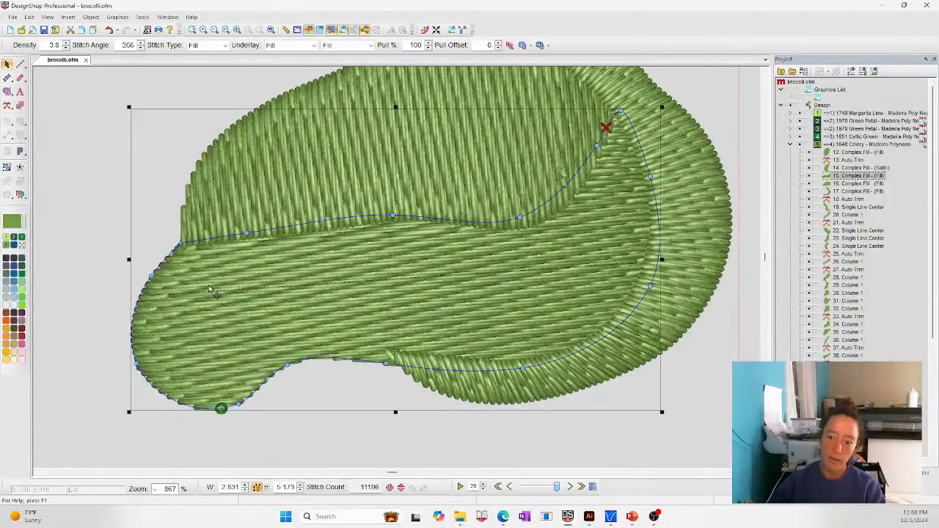
pyautogui.click(7, 122)
pyautogui.click(182, 254)
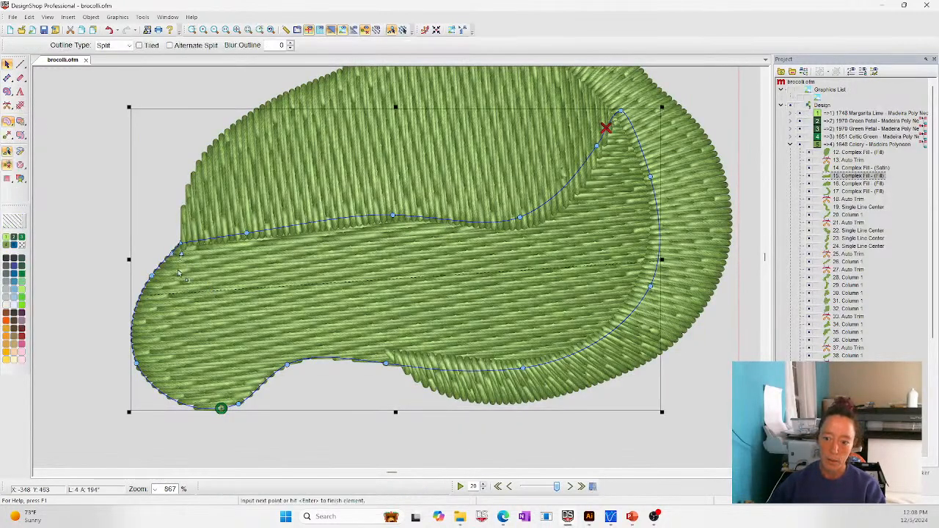
pyautogui.rightClick(171, 275)
pyautogui.rightClick(152, 302)
pyautogui.rightClick(172, 324)
pyautogui.rightClick(172, 349)
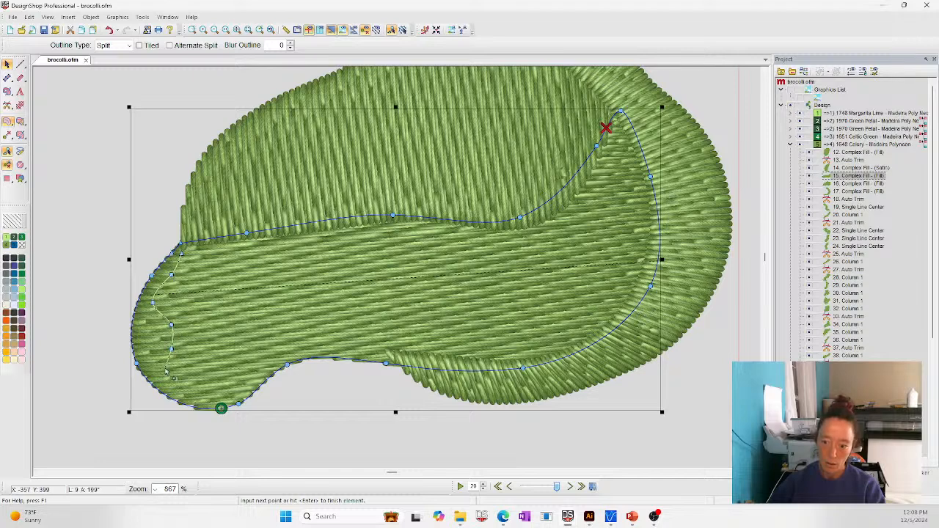
pyautogui.rightClick(166, 367)
pyautogui.press('Return')
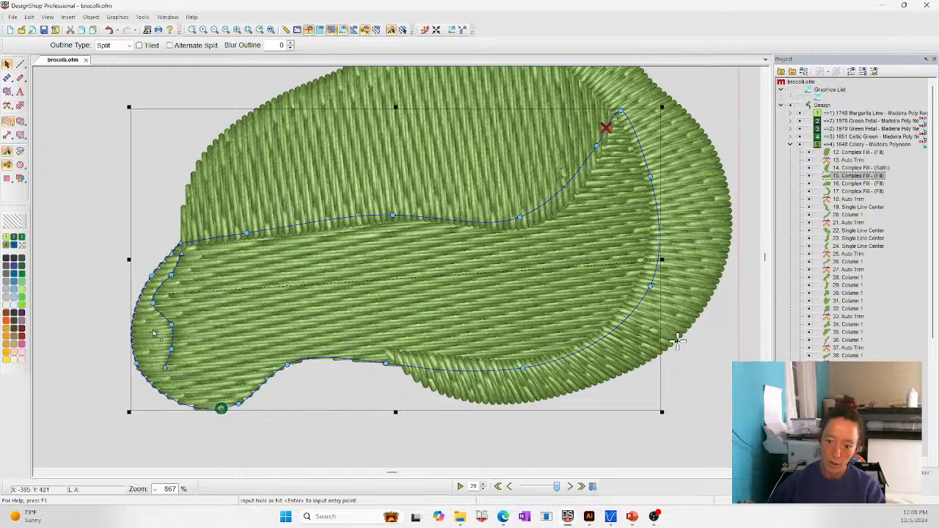
# - Add a second curved split line to the right of the first, ending near the lower-left edge of the lower fill
pyautogui.click(192, 306)
pyautogui.rightClick(191, 336)
pyautogui.rightClick(211, 358)
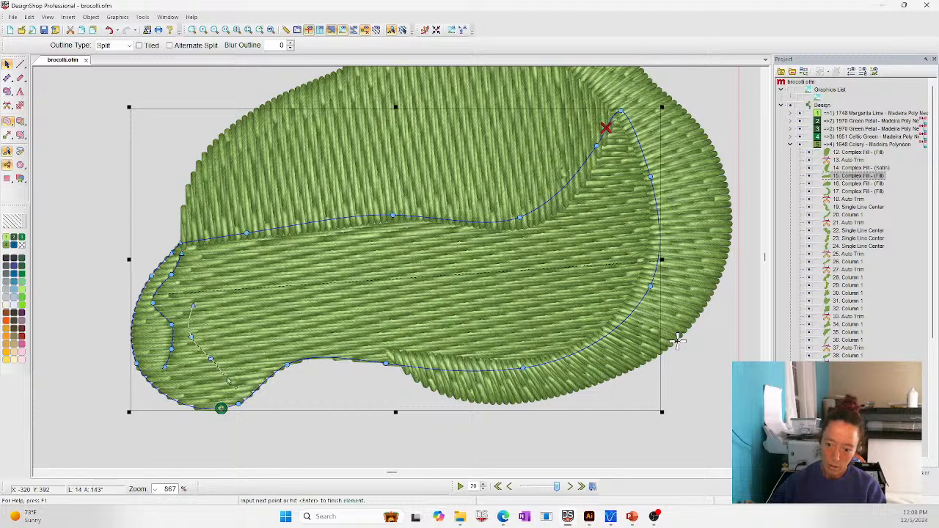
pyautogui.click(203, 382)
pyautogui.click(181, 396)
pyautogui.press('Return')
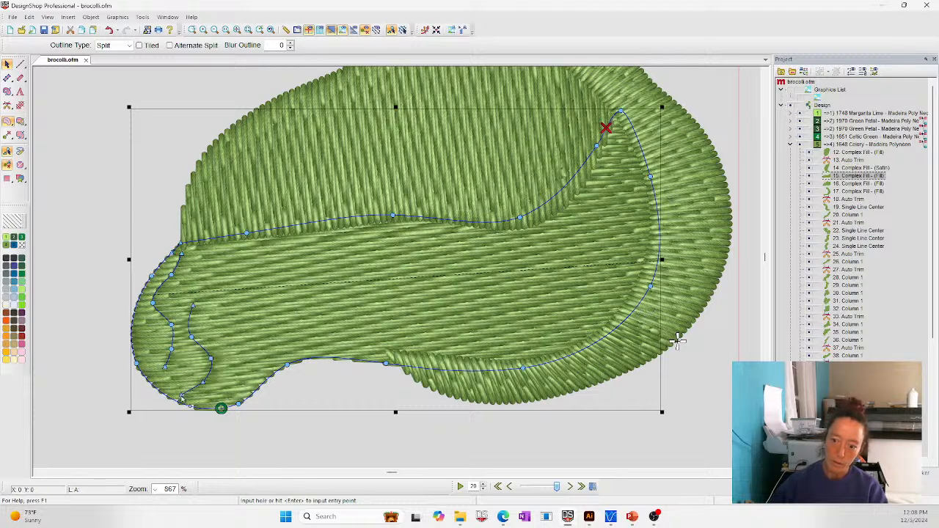
# - Change the lower wavy fill's stitch type to Satin
pyautogui.click(8, 64)
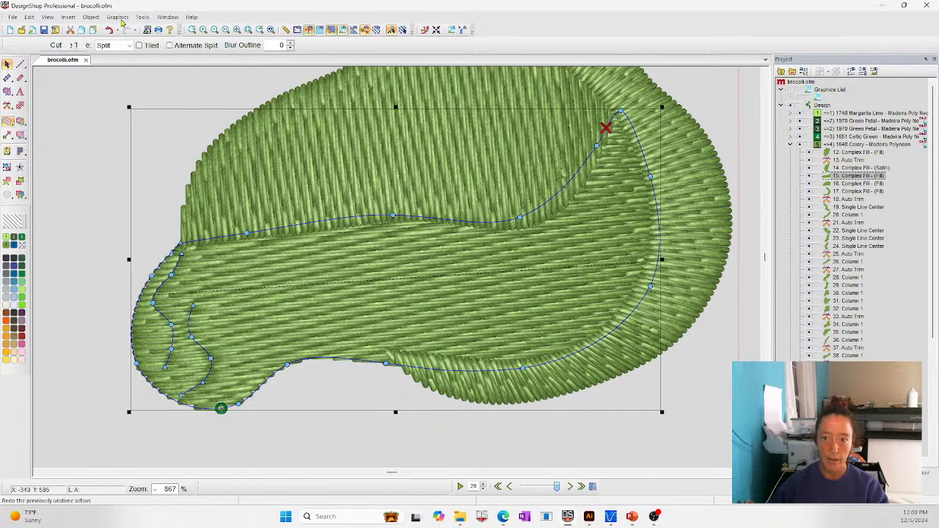
pyautogui.click(212, 46)
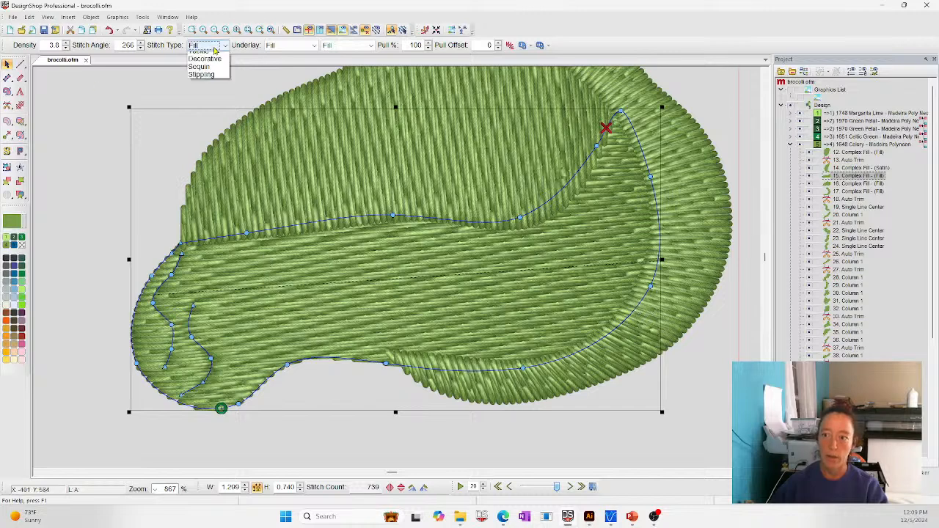
pyautogui.click(199, 55)
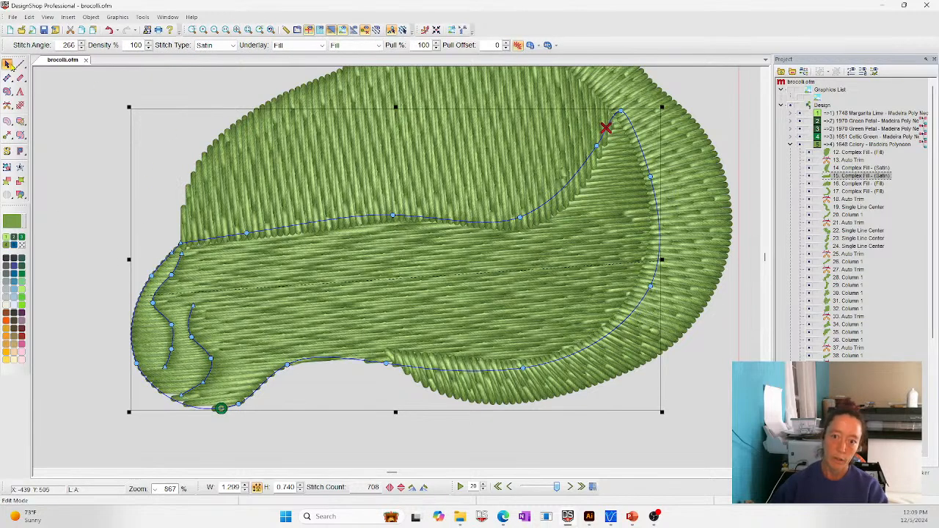
# - Add a third, zigzagging split line from the fill's upper edge around the second line down toward its lower edge
pyautogui.click(7, 121)
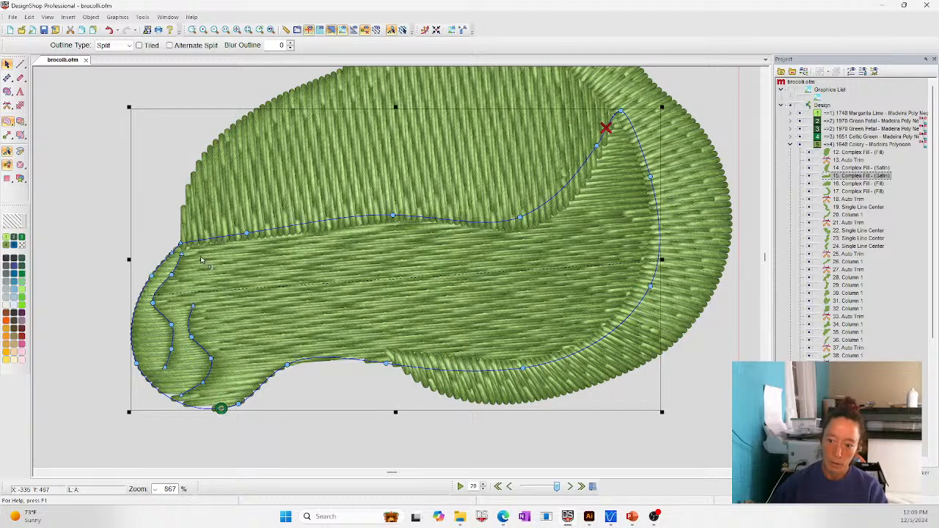
pyautogui.click(200, 256)
pyautogui.click(196, 273)
pyautogui.click(181, 285)
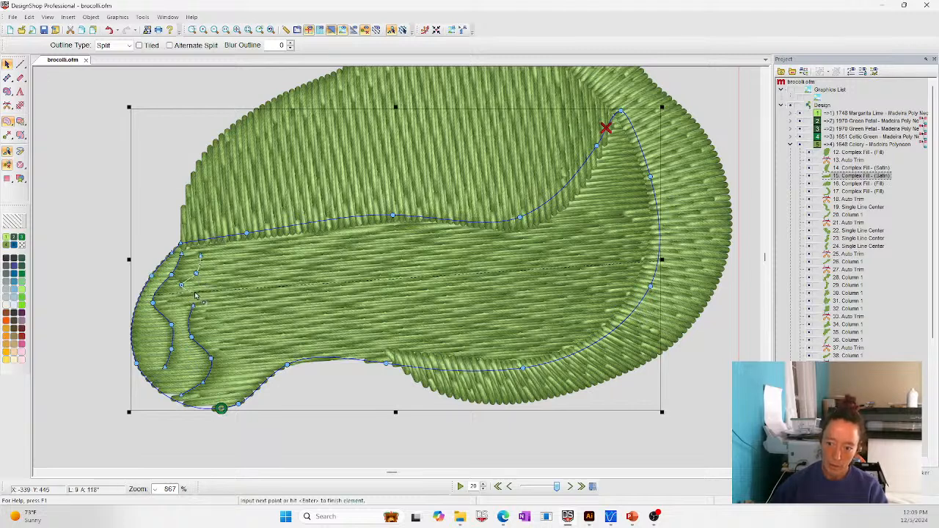
pyautogui.click(197, 292)
pyautogui.click(230, 322)
pyautogui.click(223, 338)
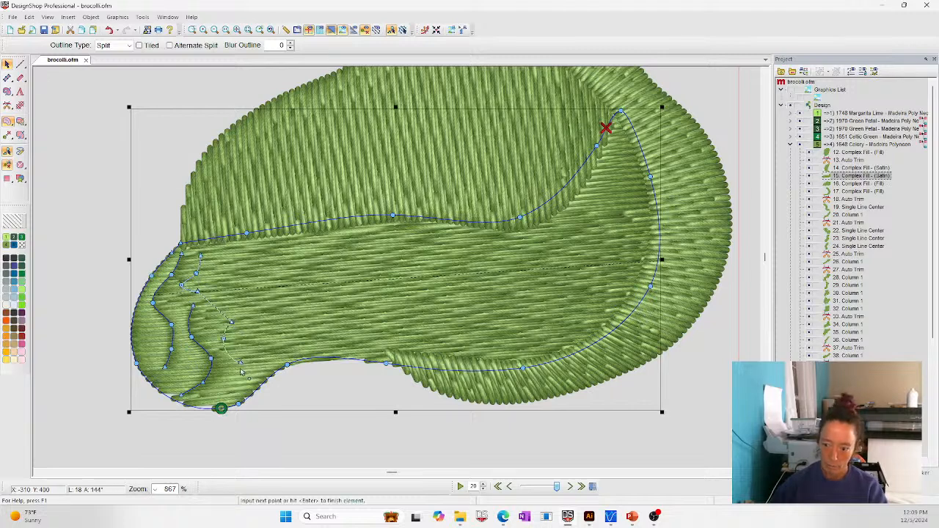
pyautogui.click(240, 362)
pyautogui.click(235, 388)
pyautogui.press('Return')
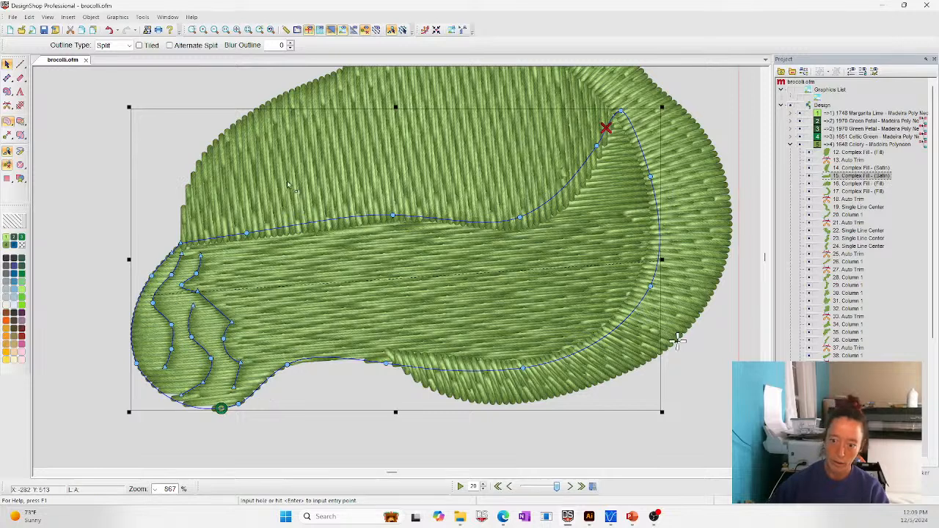
# - Add a fourth split line that hooks at its upper end and winds down alongside the third
pyautogui.click(223, 254)
pyautogui.click(249, 257)
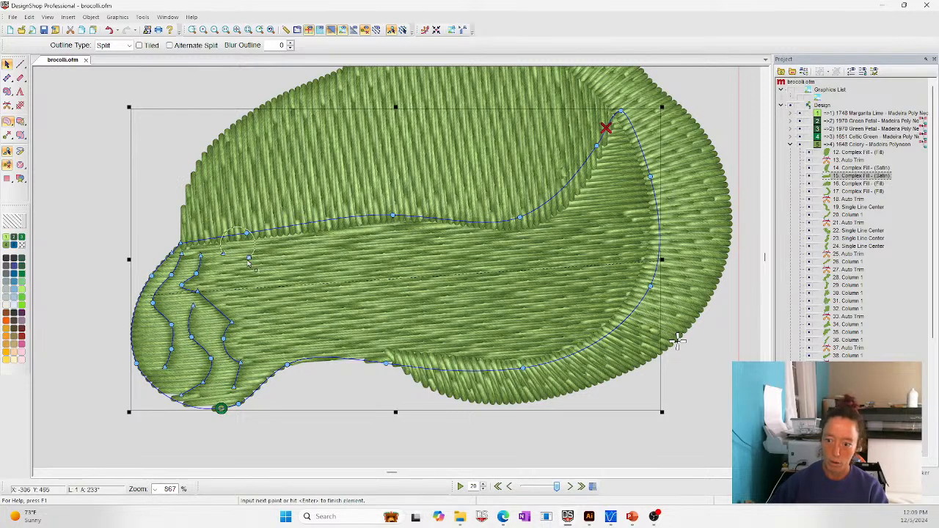
pyautogui.click(237, 297)
pyautogui.click(261, 328)
pyautogui.click(257, 364)
pyautogui.press('Return')
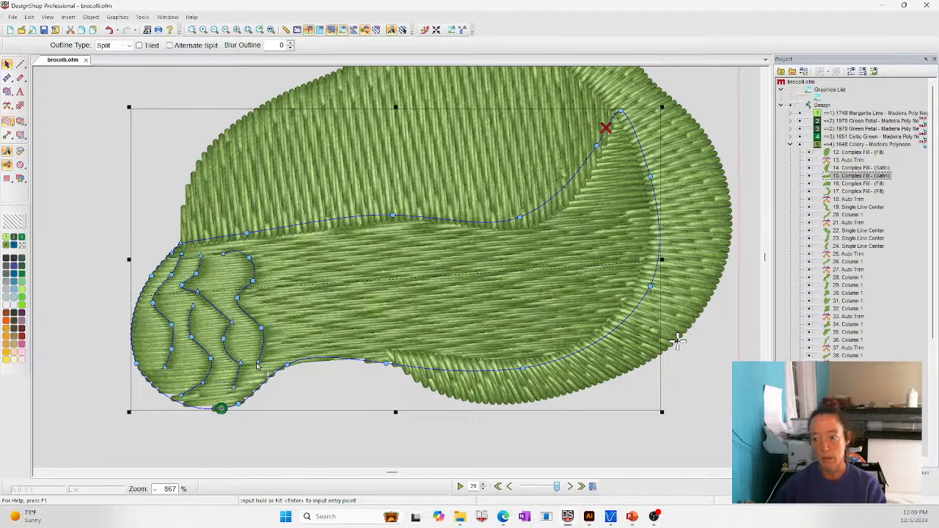
# - Draw a fifth wavy split line from the lower fill's upper outline down to its lower outline
pyautogui.click(278, 229)
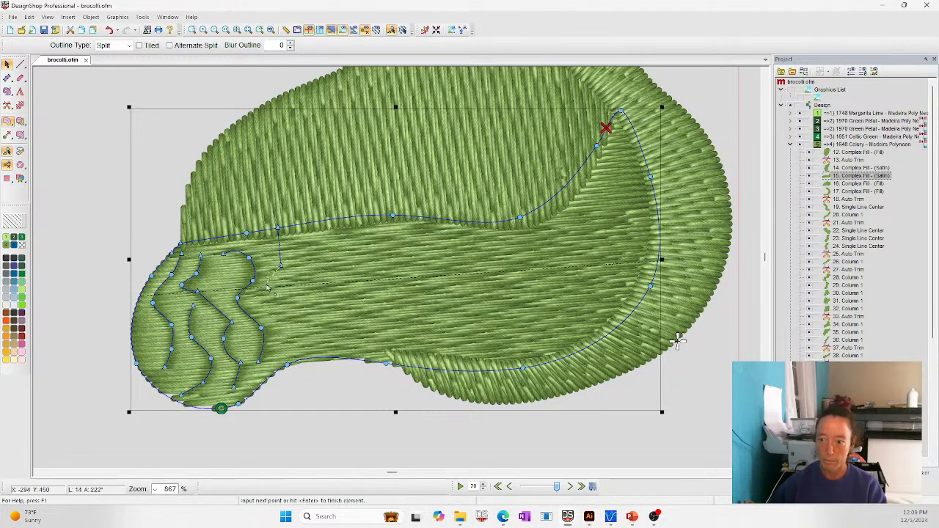
pyautogui.rightClick(270, 291)
pyautogui.rightClick(285, 317)
pyautogui.click(287, 358)
pyautogui.press('Return')
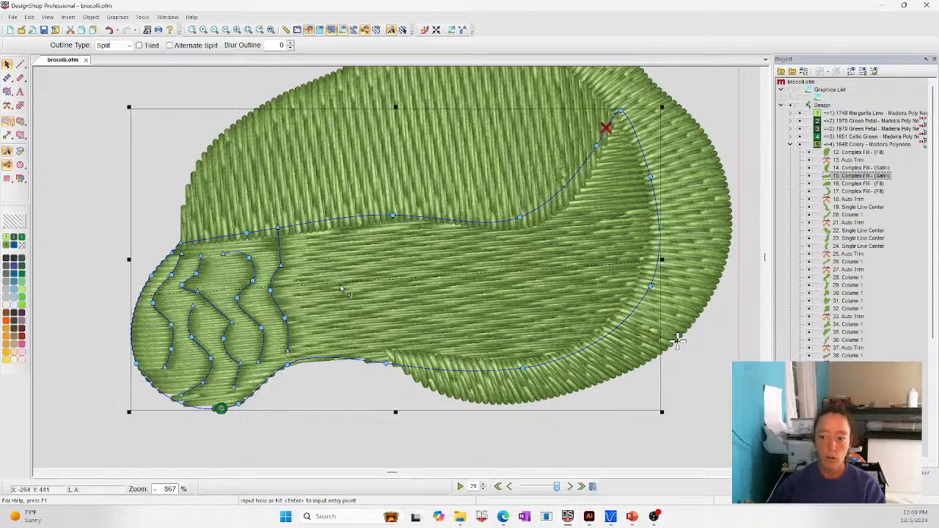
# - Add a short split line bulging to the right in the upper half of the lower fill, beside the fifth line
pyautogui.click(78, 108)
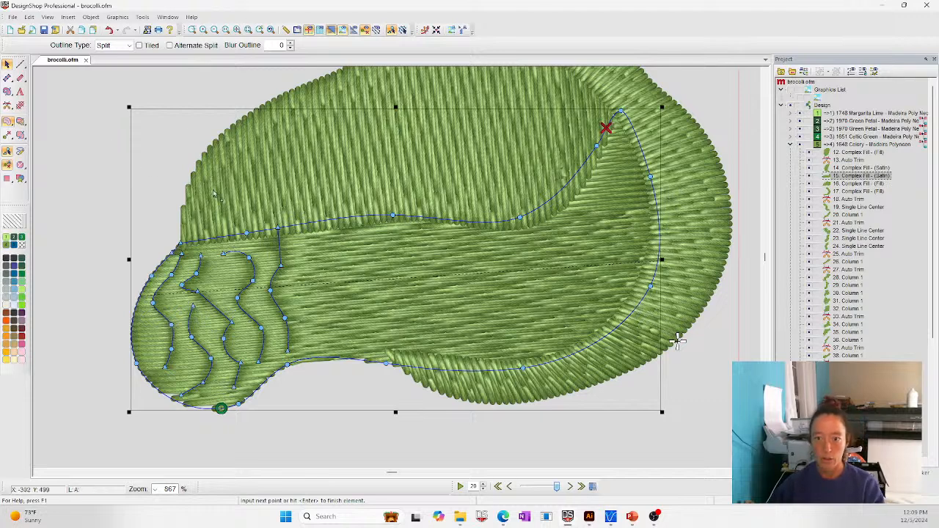
pyautogui.click(292, 234)
pyautogui.click(309, 257)
pyautogui.click(315, 286)
pyautogui.click(305, 300)
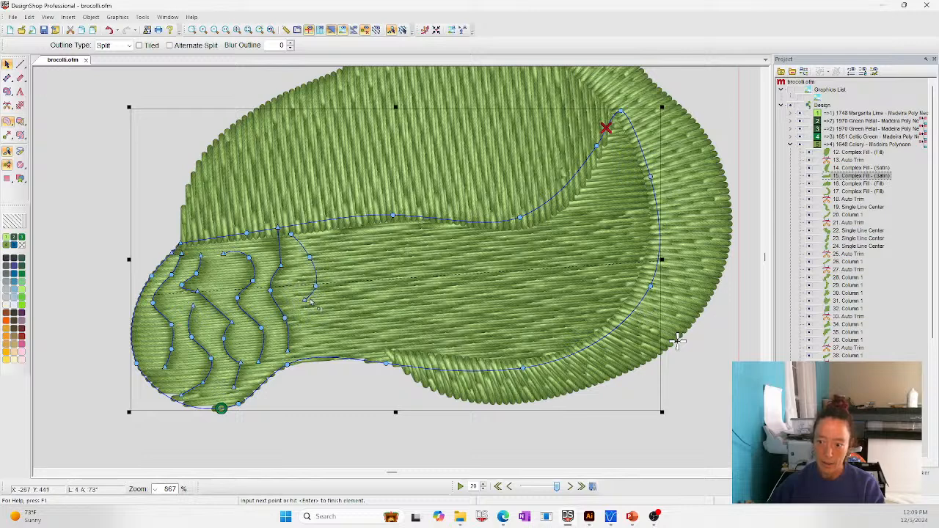
pyautogui.press('Return')
# - Add a long S-shaped split line passing inside the short curve, plus a small straight one crossing the lower outline to its right
pyautogui.click(293, 261)
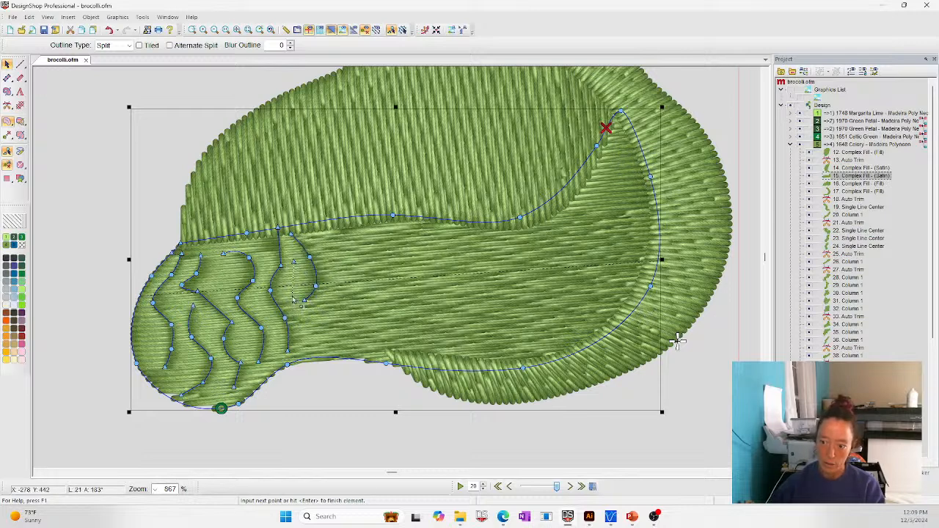
pyautogui.rightClick(292, 296)
pyautogui.rightClick(329, 325)
pyautogui.click(337, 347)
pyautogui.press('Return')
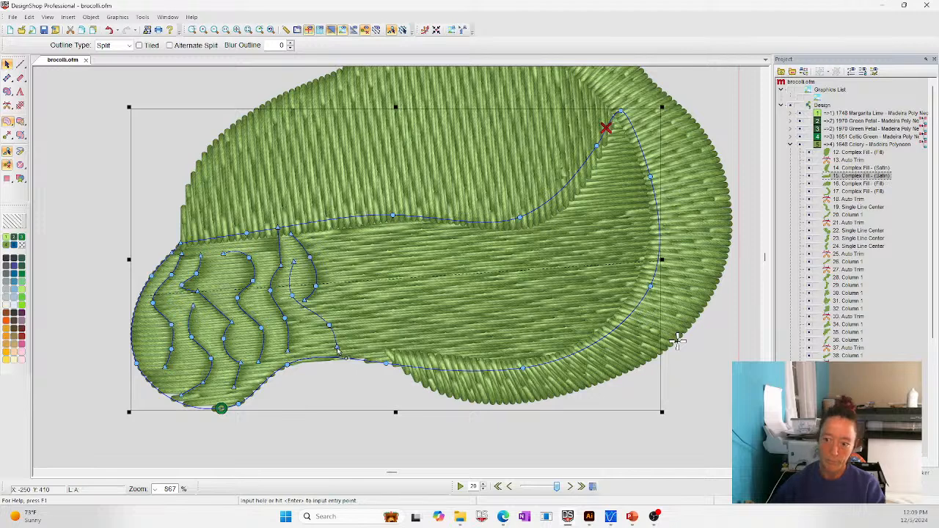
pyautogui.click(361, 343)
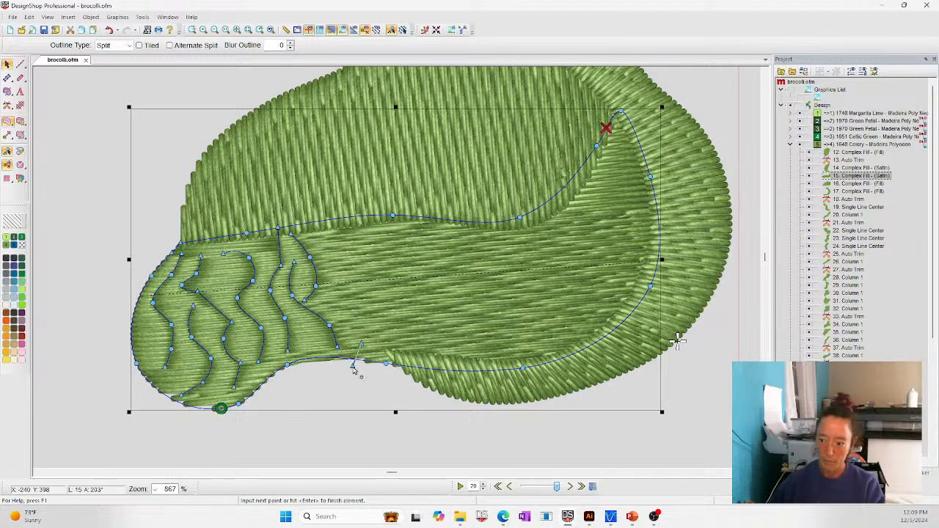
pyautogui.click(353, 366)
pyautogui.press('Return')
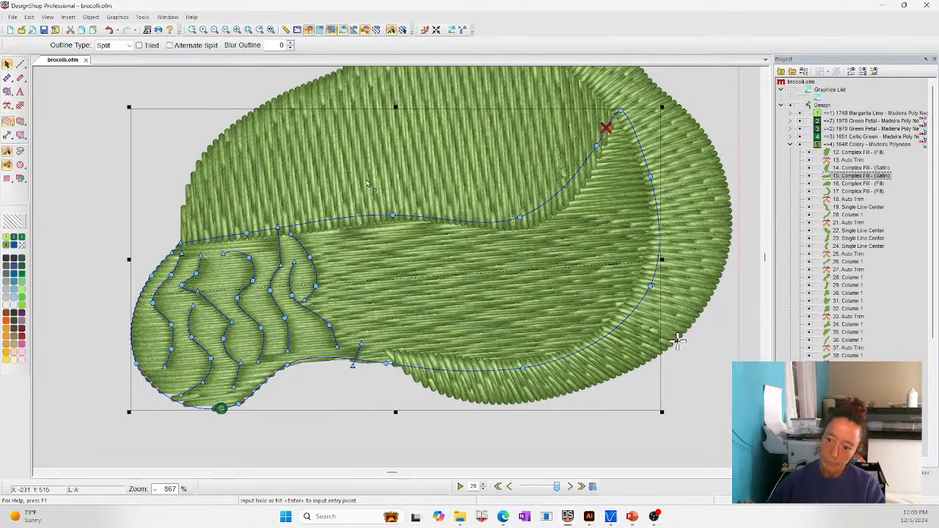
# - Select the upper domed fill and draw a split line across it that follows the contour of its peak
pyautogui.scroll(1, 315, 201)
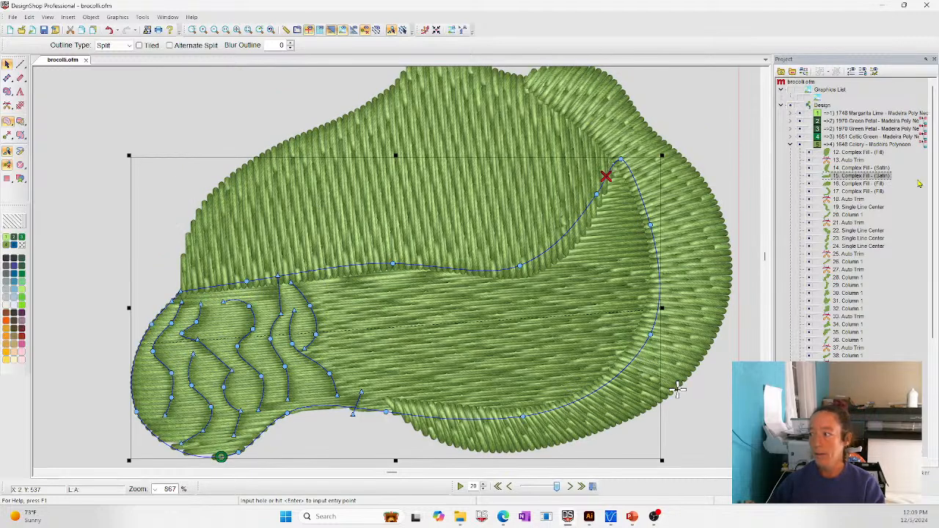
pyautogui.click(857, 169)
pyautogui.click(855, 153)
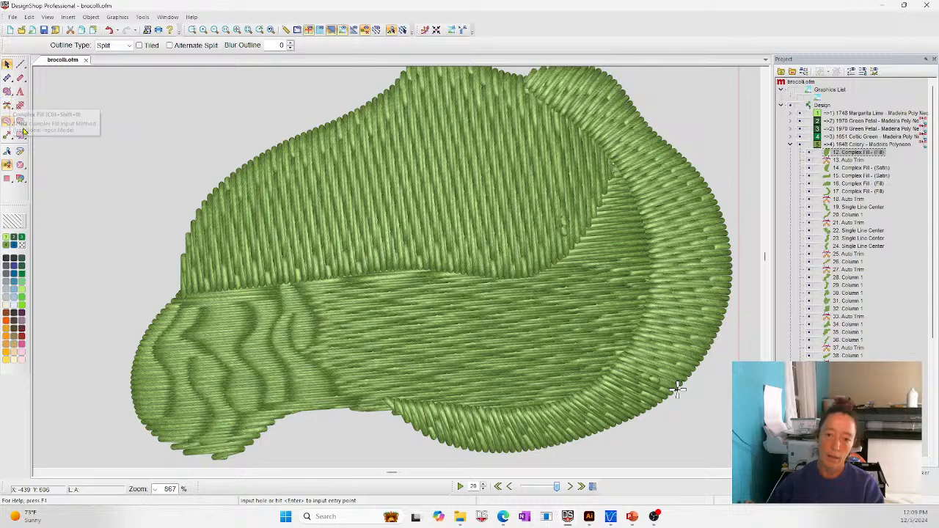
pyautogui.click(851, 183)
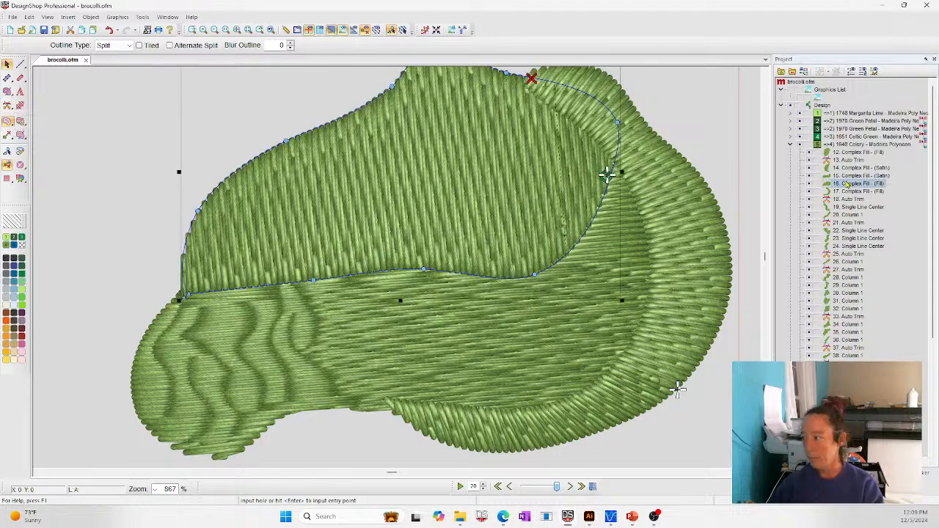
pyautogui.scroll(1, 312, 163)
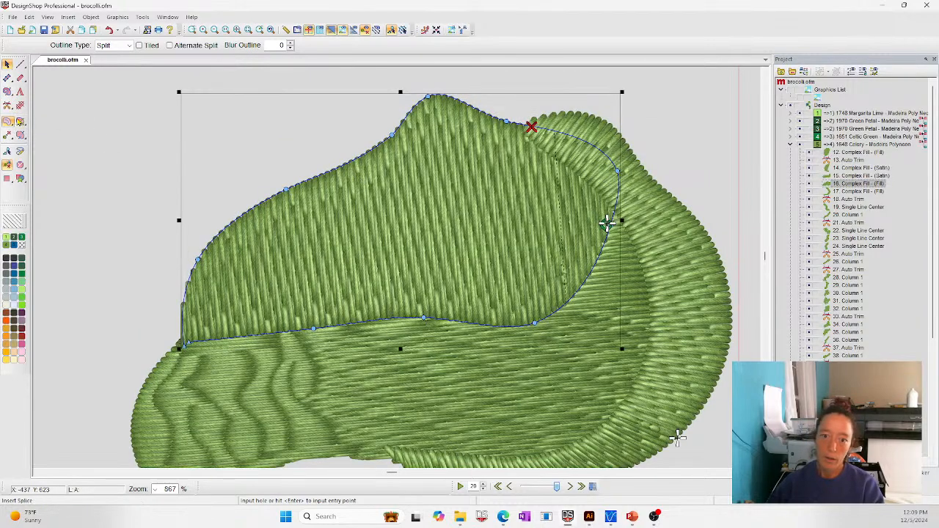
pyautogui.click(387, 145)
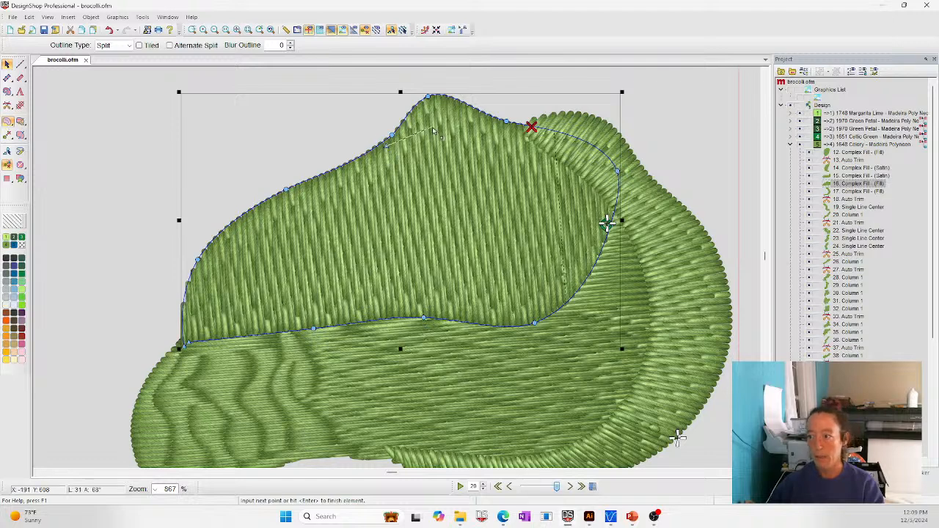
pyautogui.click(433, 127)
pyautogui.click(495, 139)
pyautogui.press('Return')
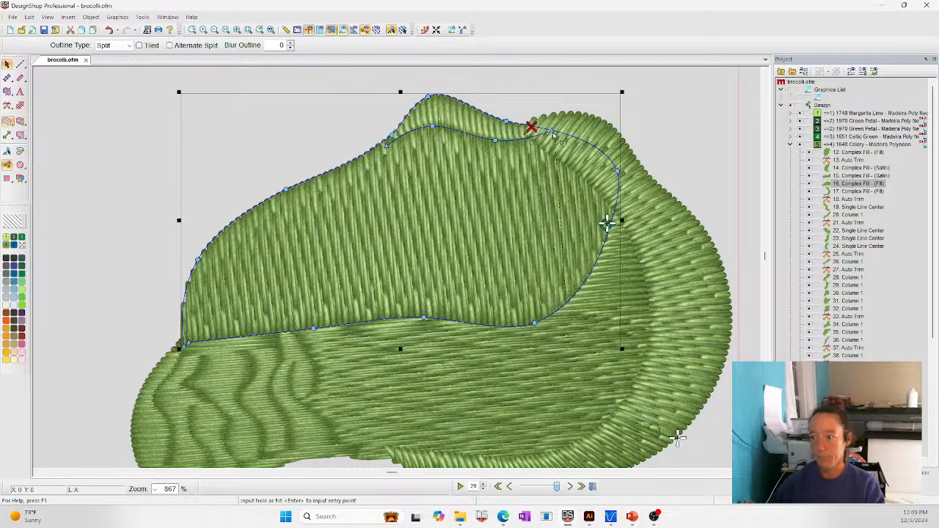
# - Add a second split line to the domed fill, dipping in from its left slope and rising below the peak line
pyautogui.click(335, 173)
pyautogui.click(362, 182)
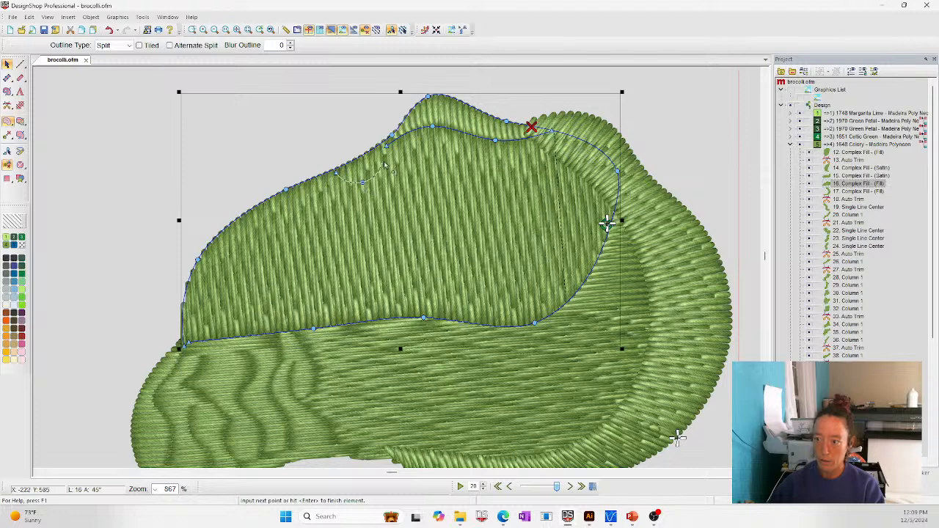
pyautogui.click(387, 157)
pyautogui.press('Return')
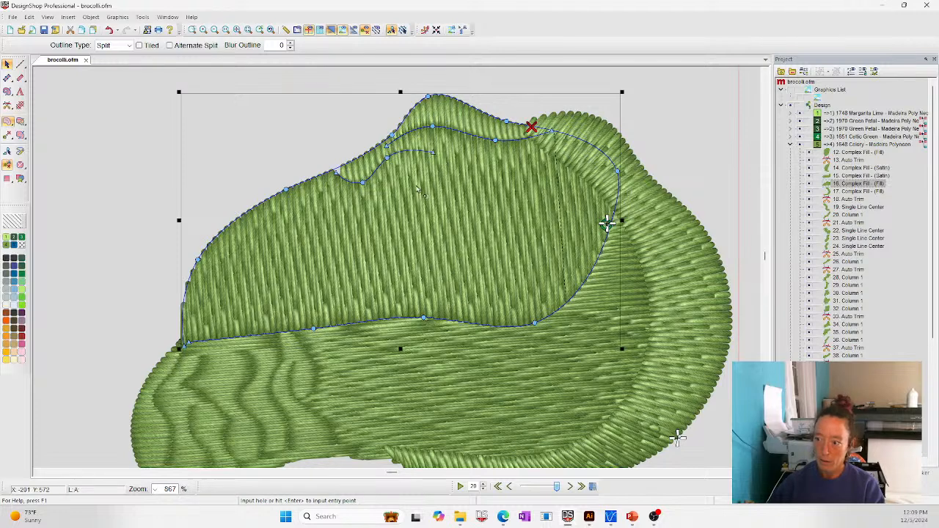
# - Add a zigzag split line to the domed fill, running below the peak line from the middle to its right edge
pyautogui.click(416, 184)
pyautogui.click(475, 150)
pyautogui.click(518, 168)
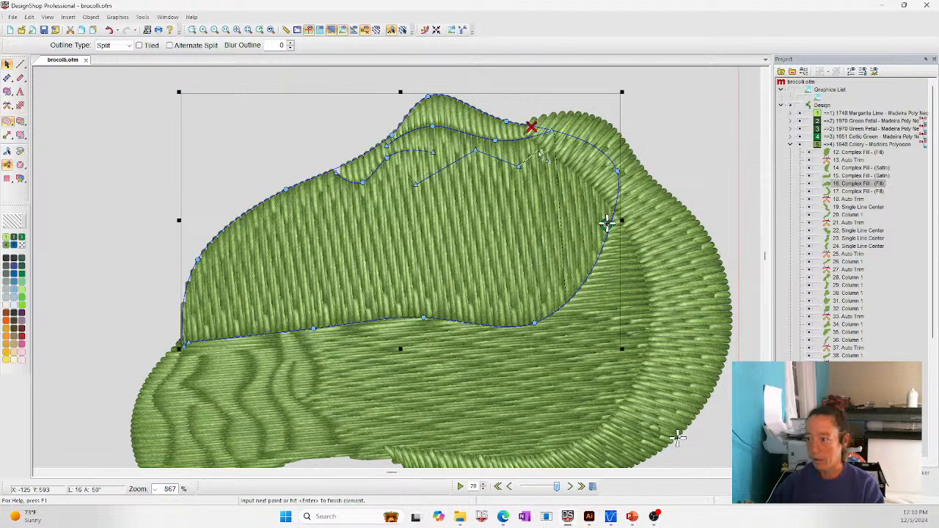
pyautogui.click(538, 152)
pyautogui.click(566, 163)
pyautogui.click(591, 149)
pyautogui.press('Return')
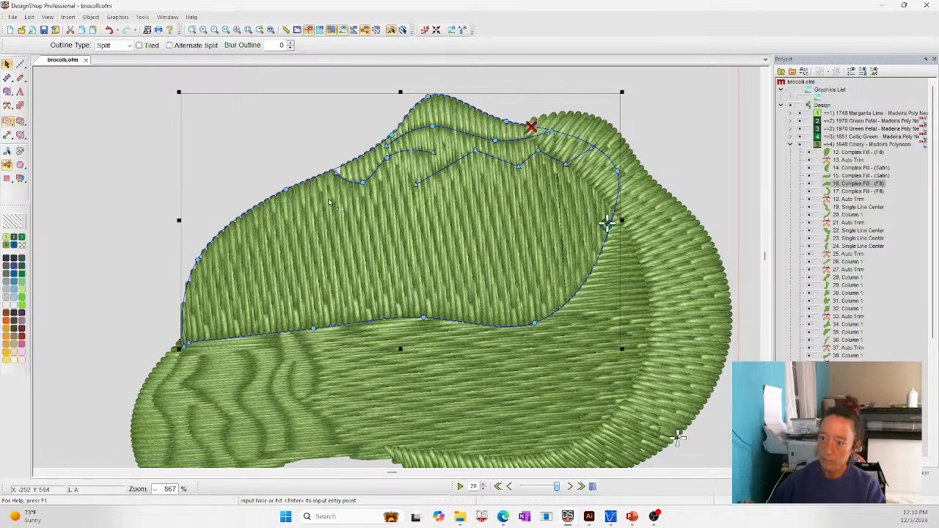
# - Add a jagged split line from the dome's left slope, dipping below the second line and rising toward the zigzag, and finish adding lines
pyautogui.click(298, 191)
pyautogui.click(323, 205)
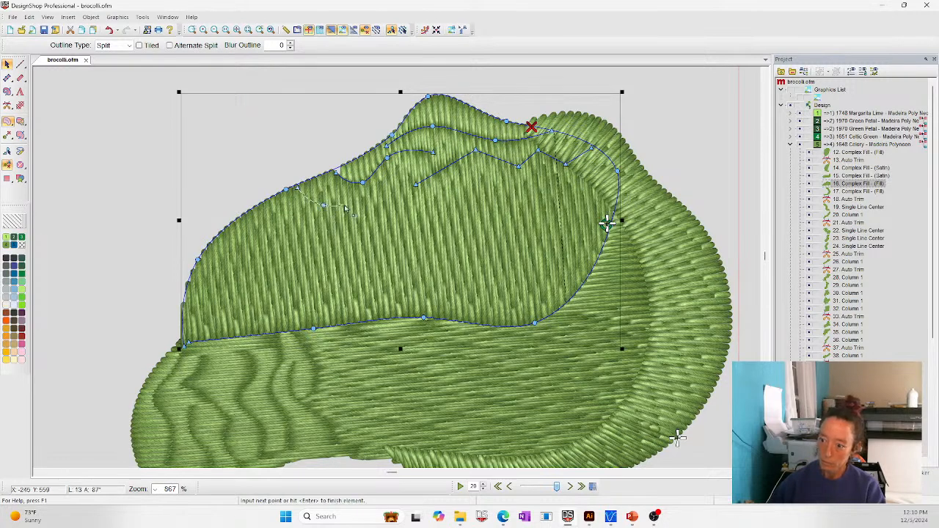
pyautogui.click(343, 204)
pyautogui.click(362, 214)
pyautogui.click(409, 167)
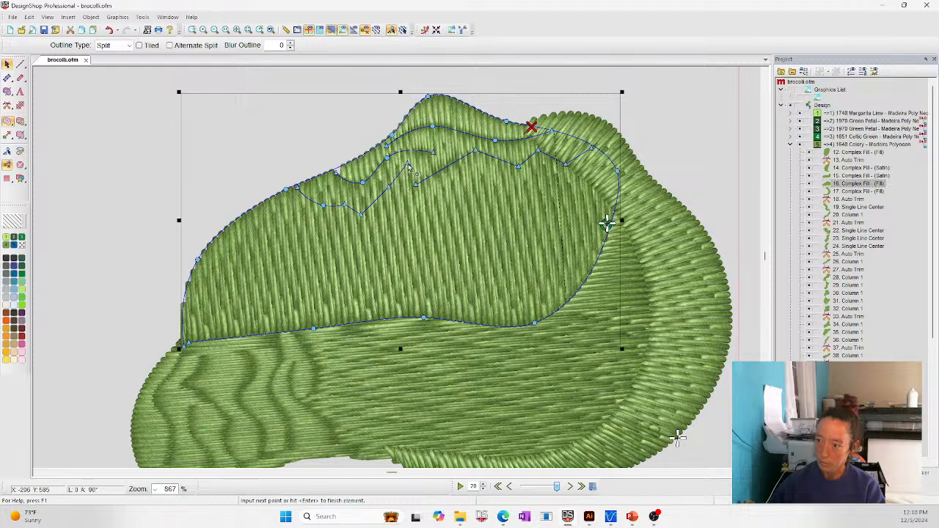
pyautogui.press('Return')
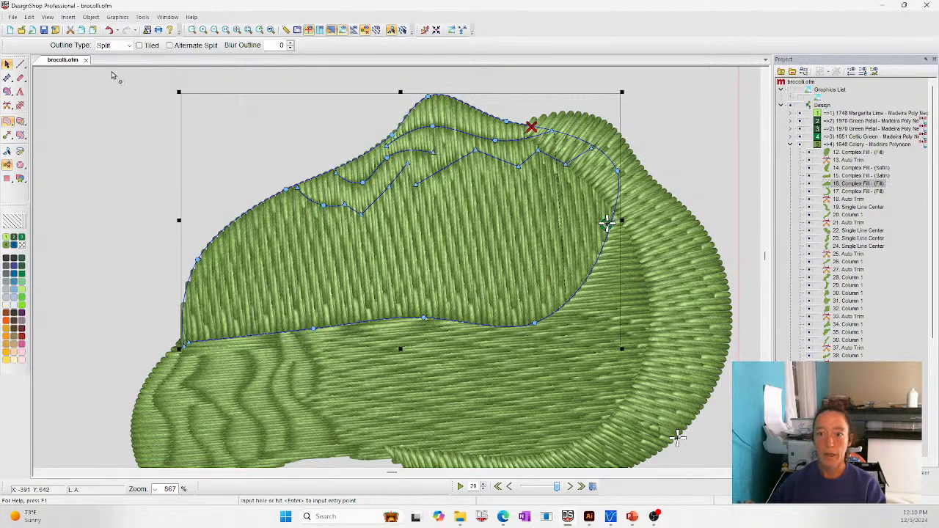
pyautogui.press('Return')
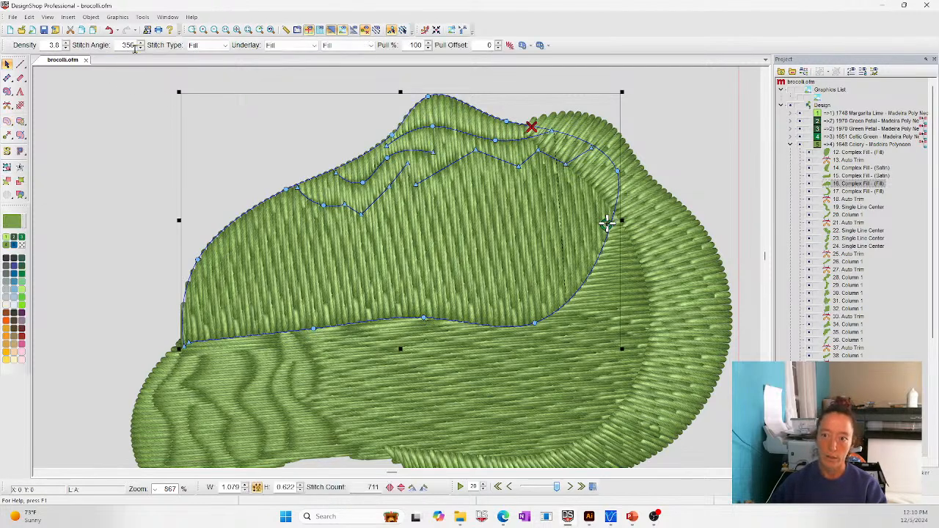
# - Change the domed fill's stitch type to Satin and pull its lower outline slightly down near the left end
pyautogui.click(220, 45)
pyautogui.click(205, 66)
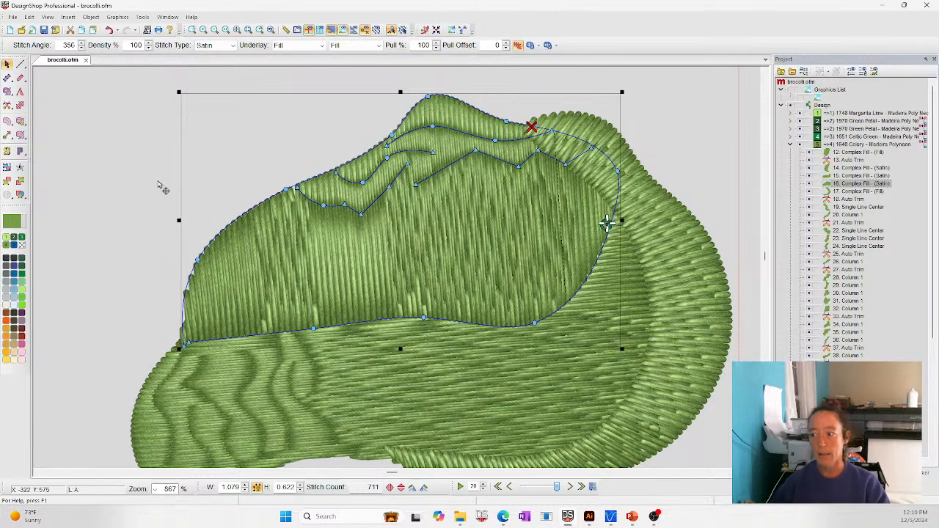
pyautogui.press('Escape')
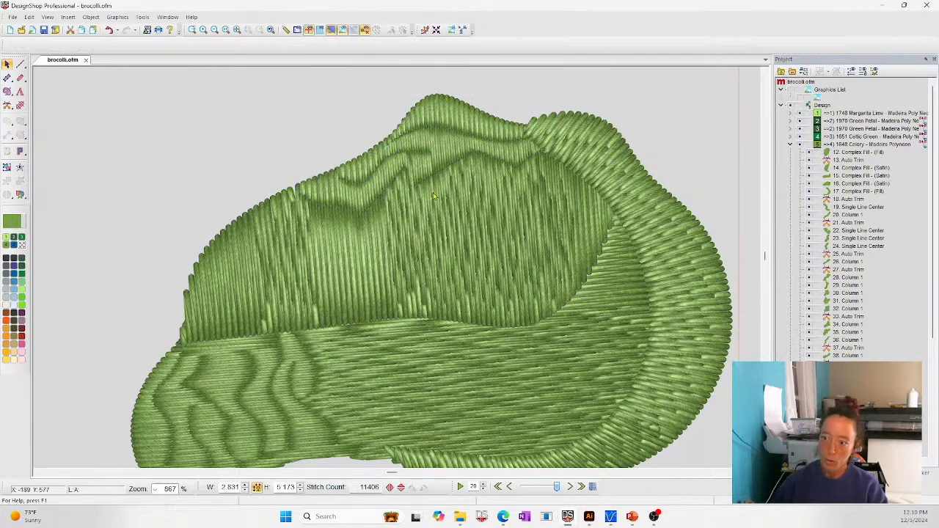
pyautogui.click(248, 324)
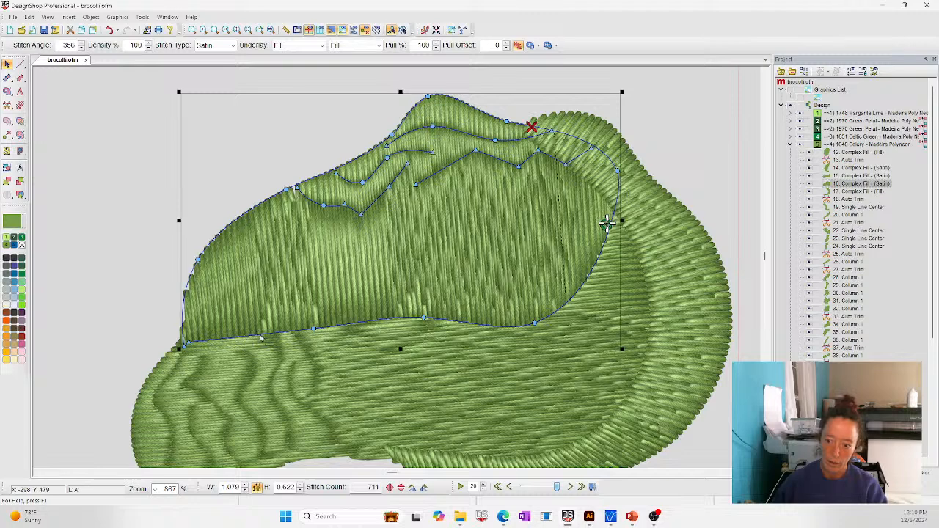
pyautogui.moveTo(260, 335); pyautogui.dragTo(261, 344)
# - Enable the Random Edge effect on the domed fill with type Left and a width of 5%
pyautogui.rightClick(272, 269)
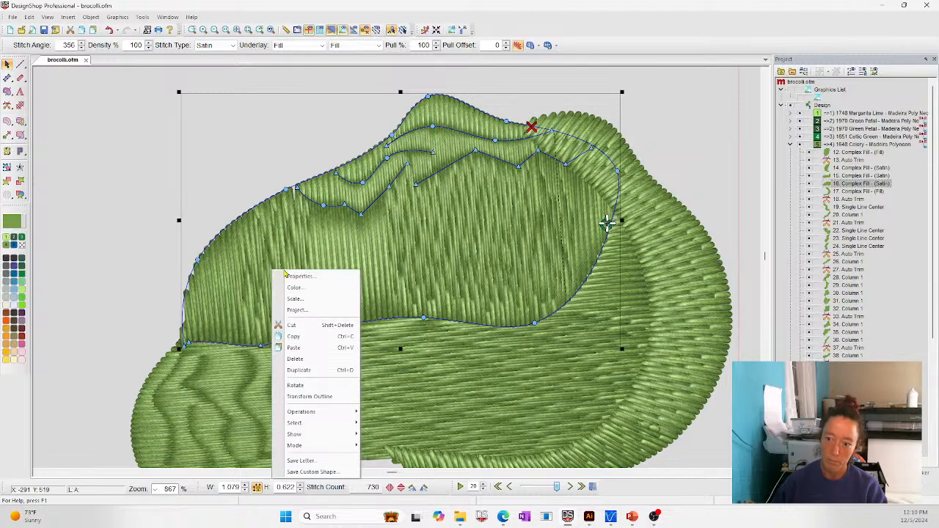
pyautogui.click(286, 275)
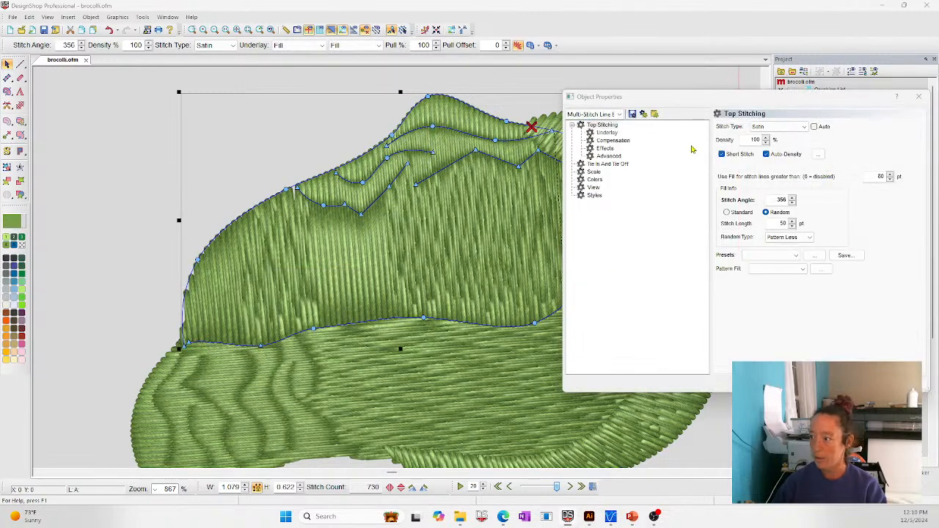
pyautogui.click(605, 149)
pyautogui.click(740, 137)
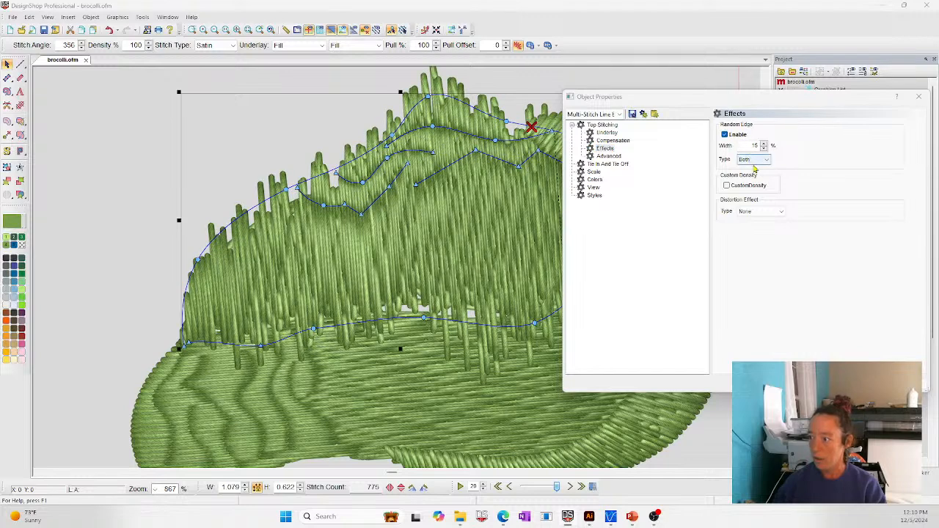
pyautogui.click(755, 159)
pyautogui.click(752, 183)
pyautogui.click(753, 159)
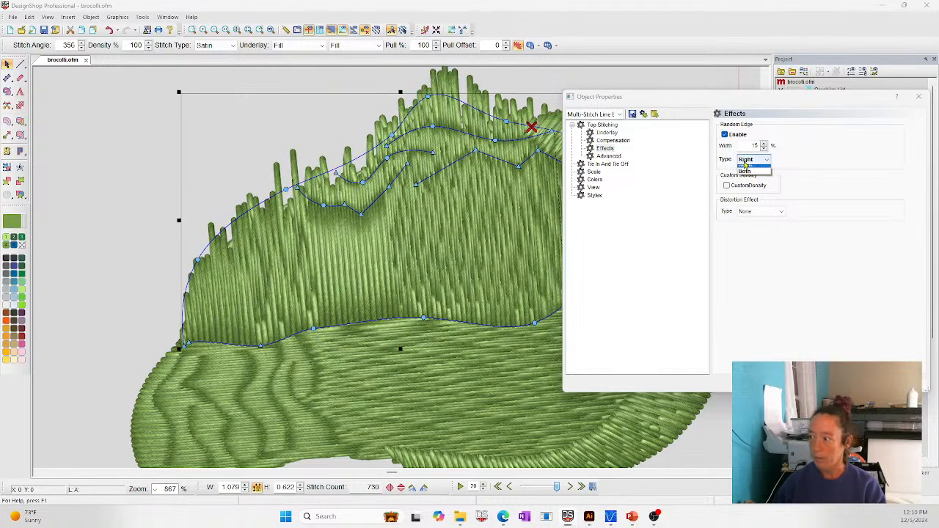
pyautogui.click(751, 175)
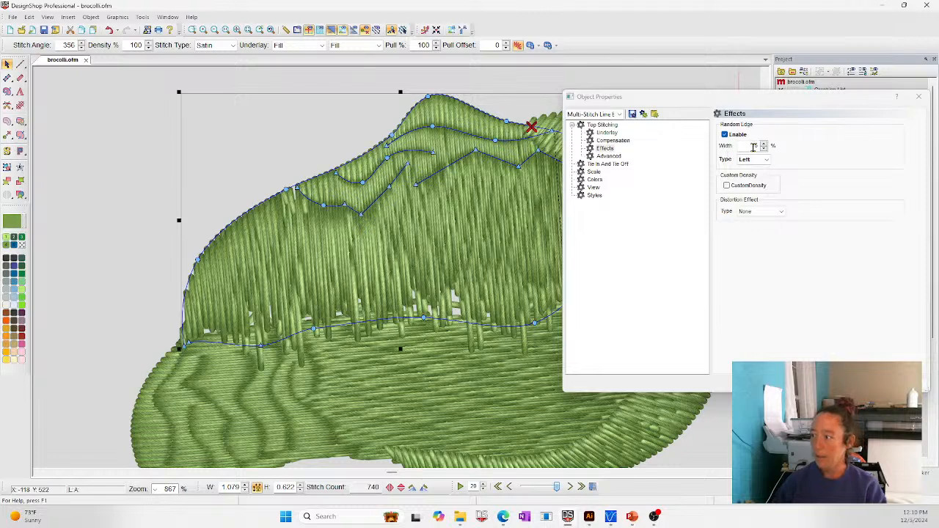
pyautogui.doubleClick(754, 146)
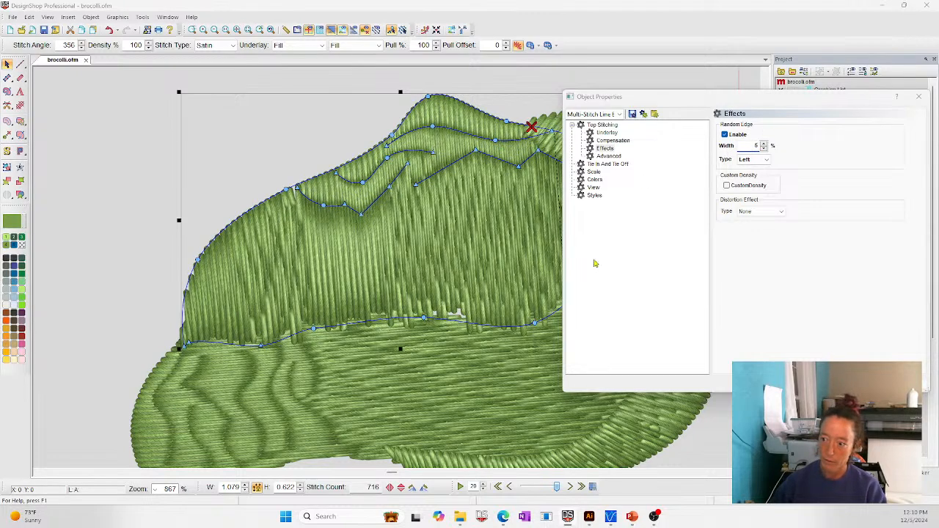
# - Raise the lower fill's upper outline beneath the dome's ragged edge to cover the gap, and close the object properties
pyautogui.click(440, 360)
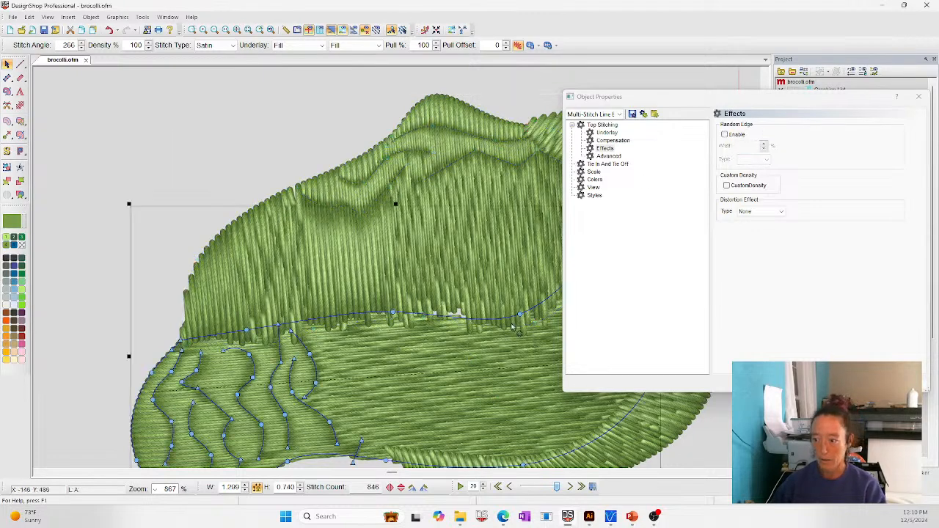
pyautogui.moveTo(522, 317); pyautogui.dragTo(454, 295)
pyautogui.click(781, 381)
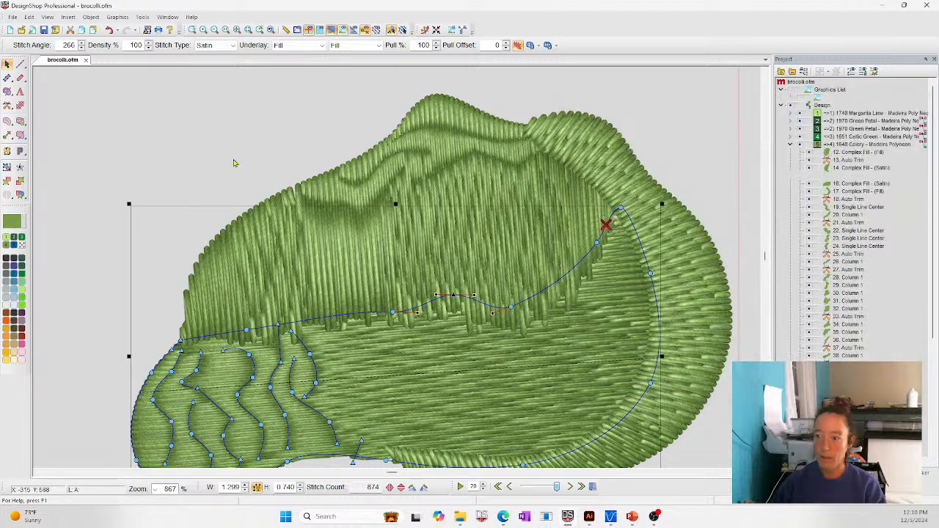
pyautogui.click(235, 162)
# - Zoom in on the domed fill, select it and examine how the stitches break along its split lines
pyautogui.click(237, 31)
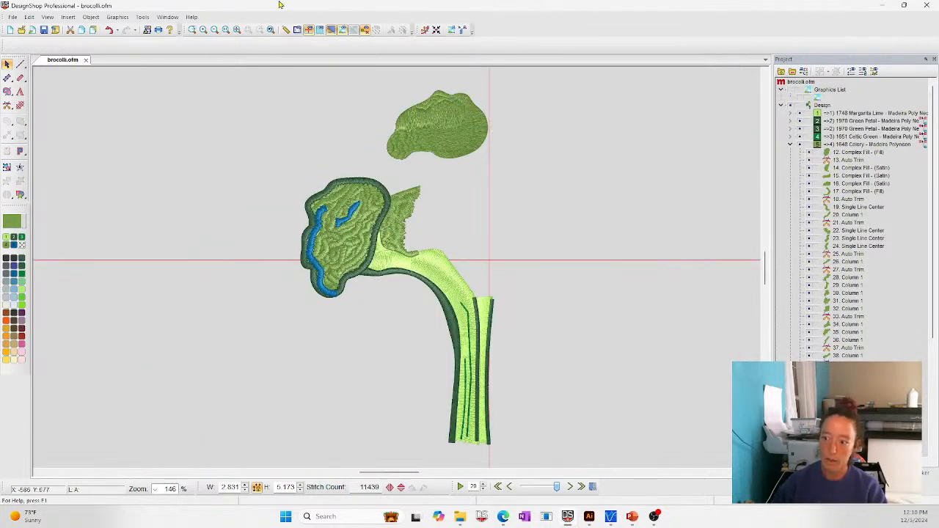
pyautogui.click(192, 30)
pyautogui.moveTo(413, 96); pyautogui.dragTo(474, 147)
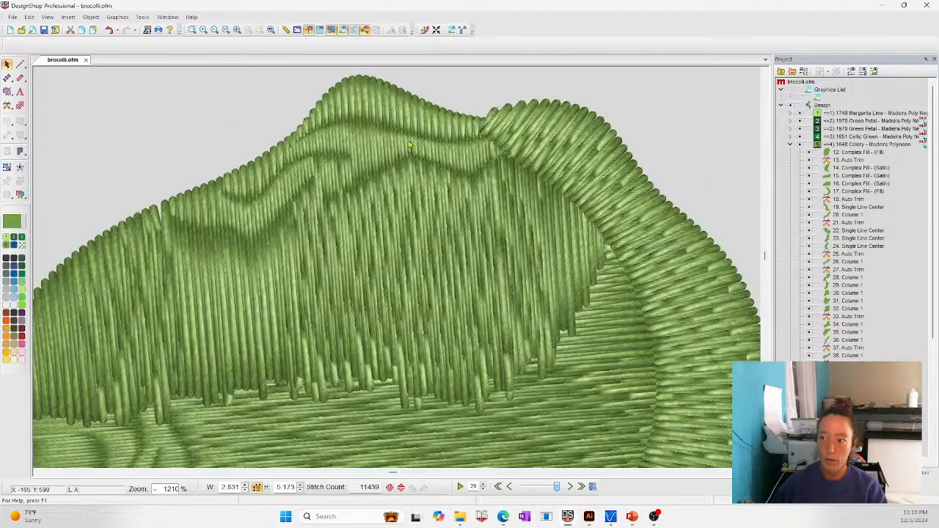
pyautogui.click(406, 135)
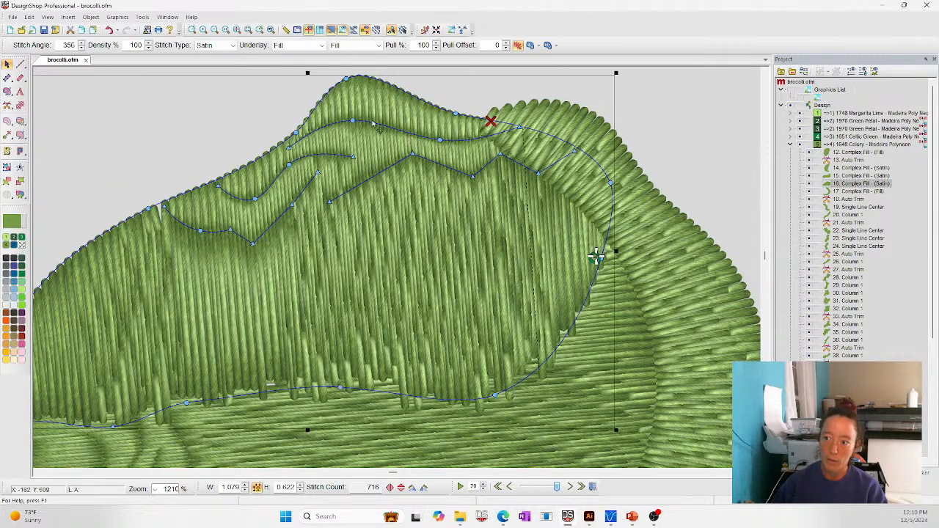
pyautogui.click(461, 139)
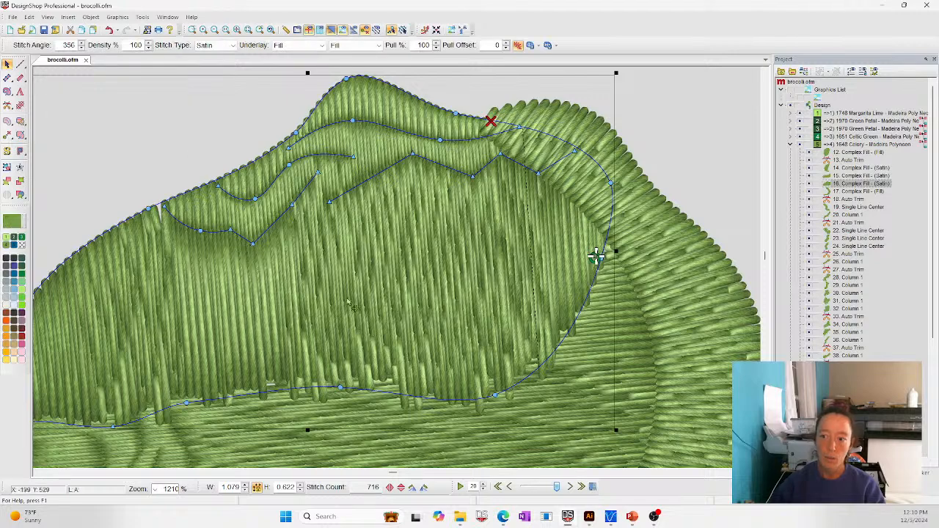
pyautogui.click(702, 169)
pyautogui.click(416, 257)
pyautogui.click(352, 158)
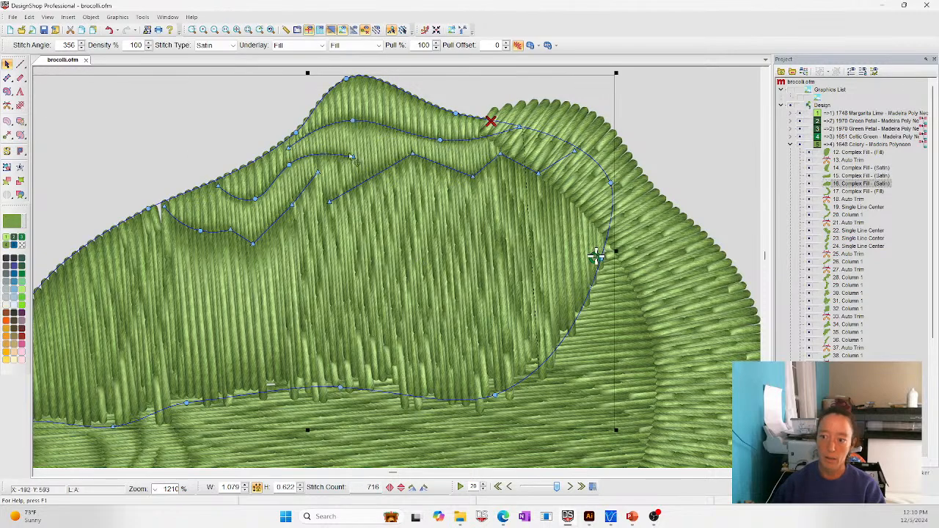
# - Set the Blur Outline of the dome's uppermost split line to 2 pt, trying 3 pt first, and close its properties
pyautogui.click(335, 135)
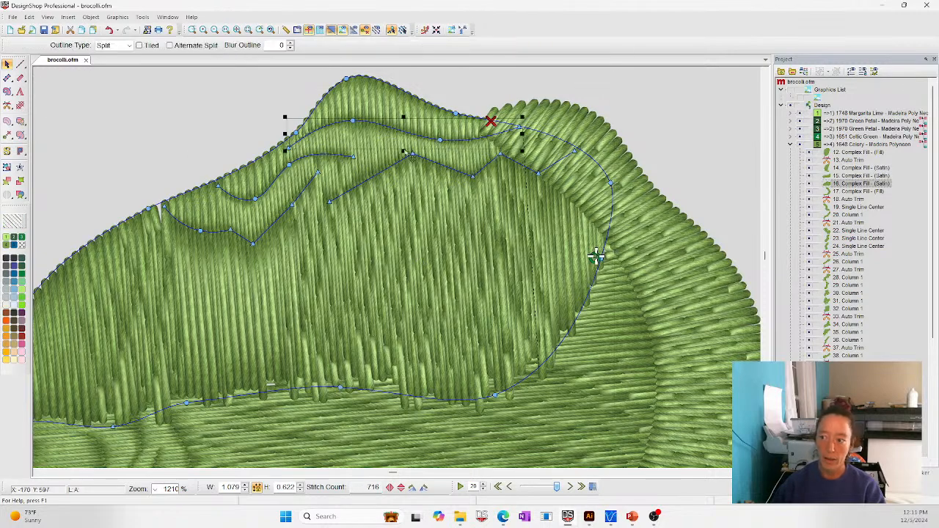
pyautogui.rightClick(325, 144)
pyautogui.press('Escape')
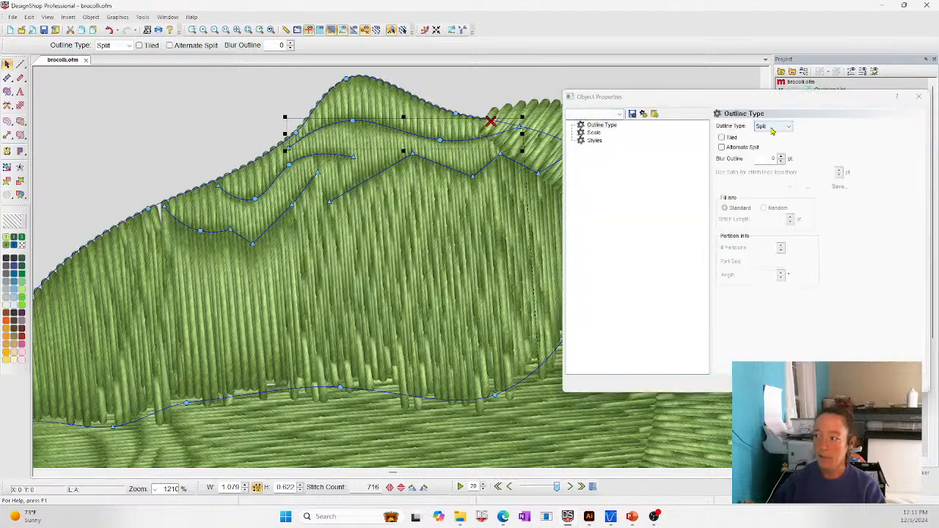
pyautogui.click(782, 158)
pyautogui.click(782, 159)
pyautogui.click(782, 159)
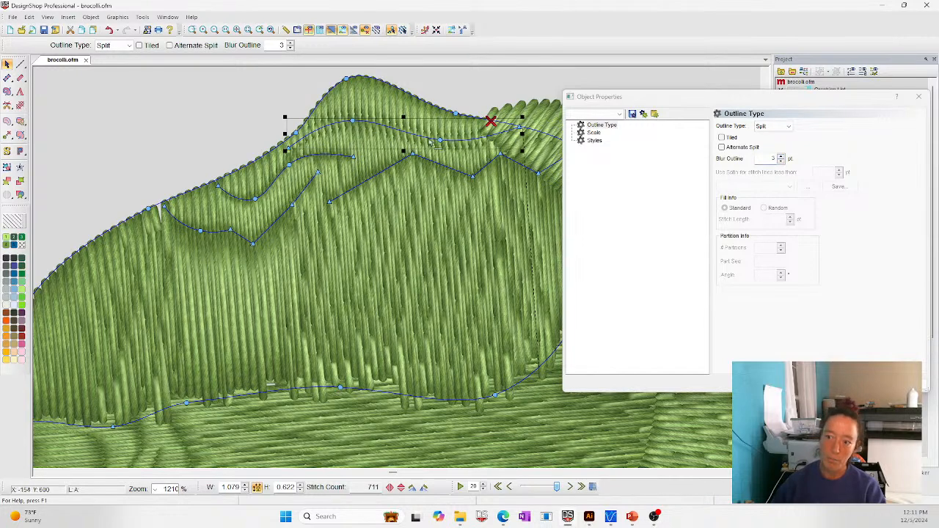
pyautogui.click(782, 162)
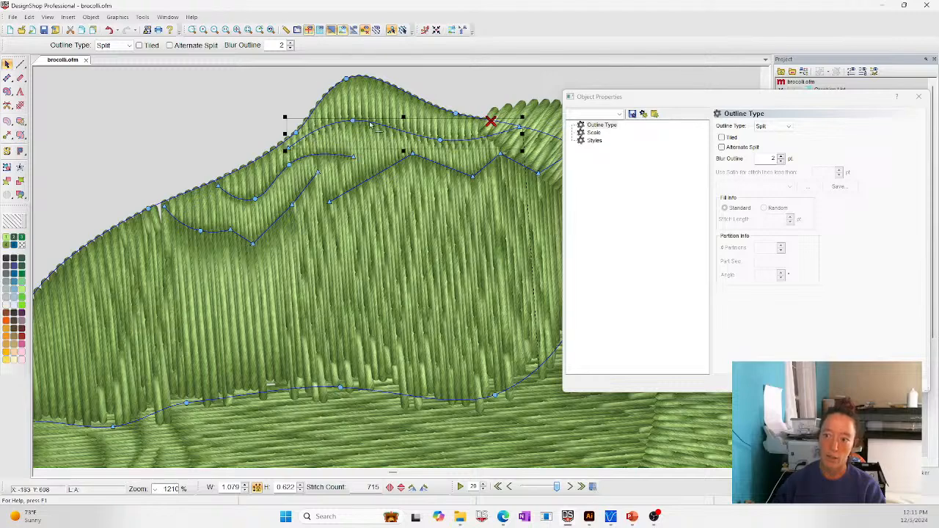
pyautogui.click(203, 108)
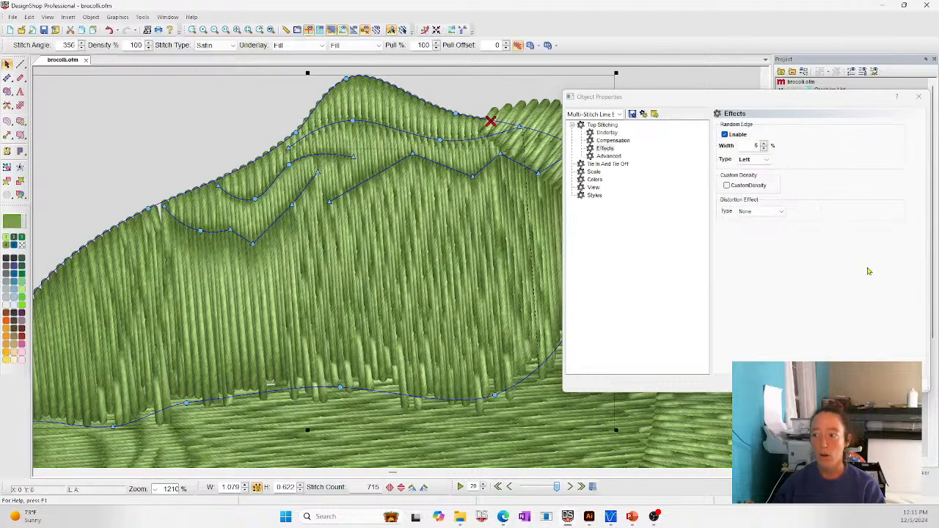
pyautogui.click(807, 384)
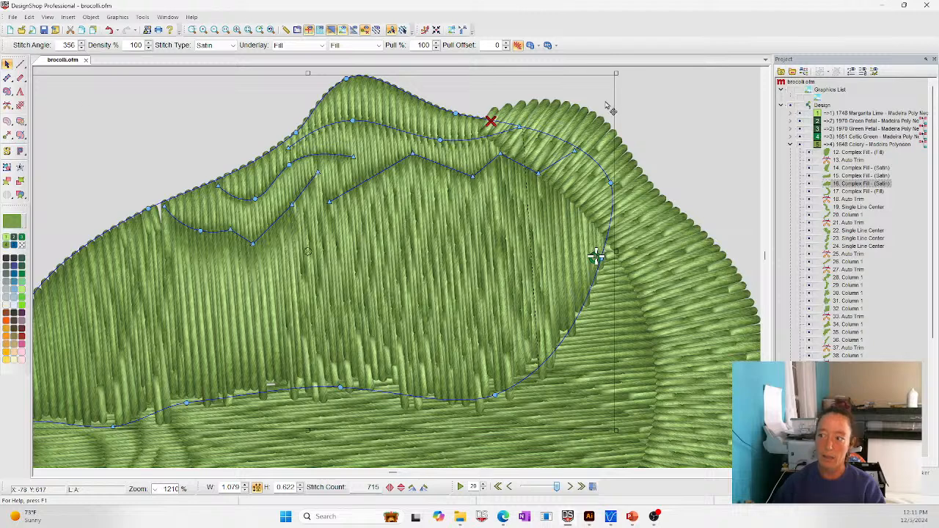
pyautogui.click(655, 129)
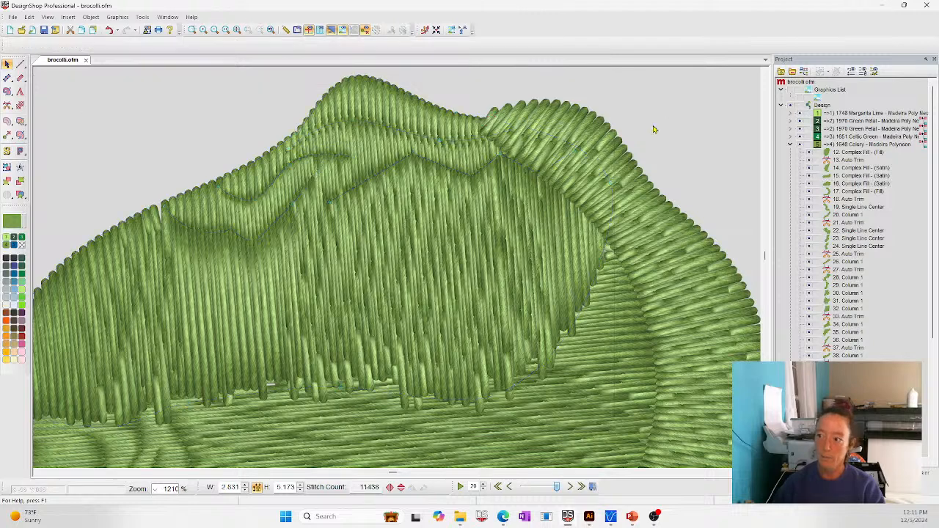
# - Set the Blur Outline of the dome's zigzag split line to 2 pt
pyautogui.click(380, 180)
pyautogui.click(375, 177)
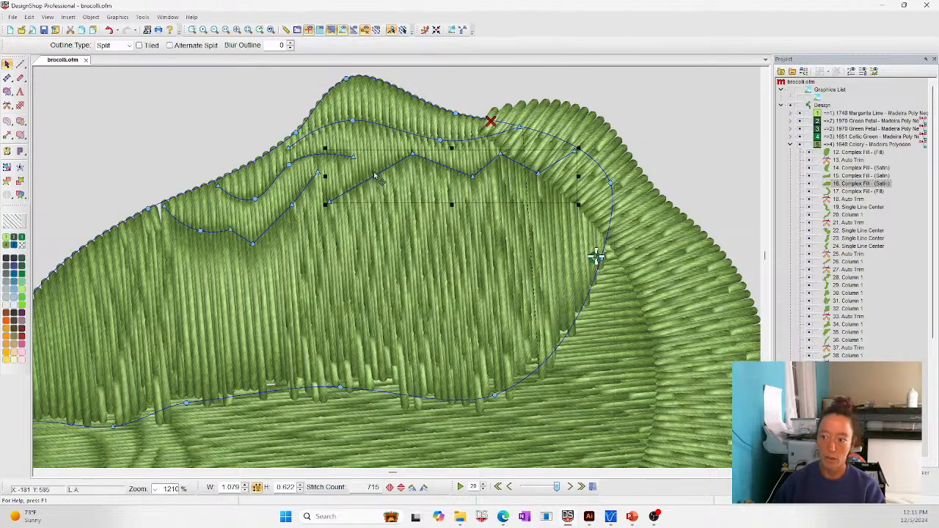
pyautogui.rightClick(375, 176)
pyautogui.click(393, 181)
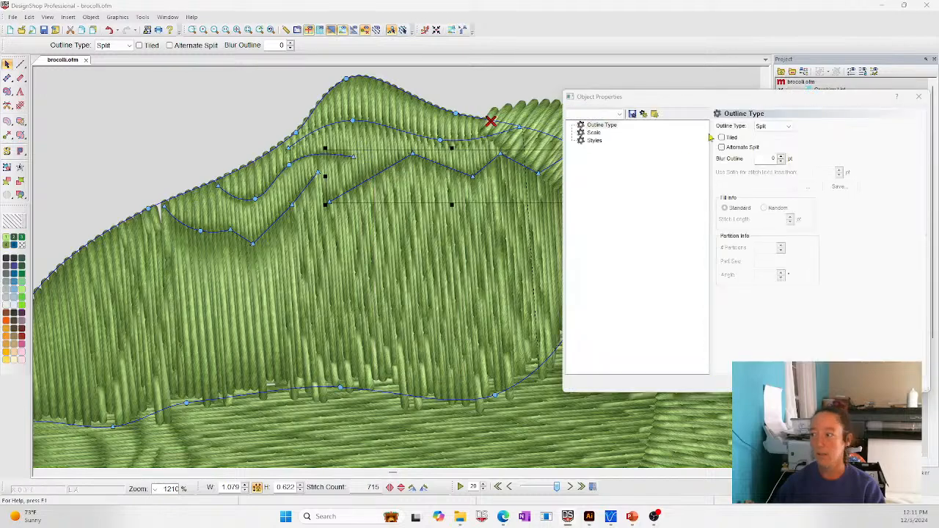
pyautogui.click(782, 157)
pyautogui.click(782, 158)
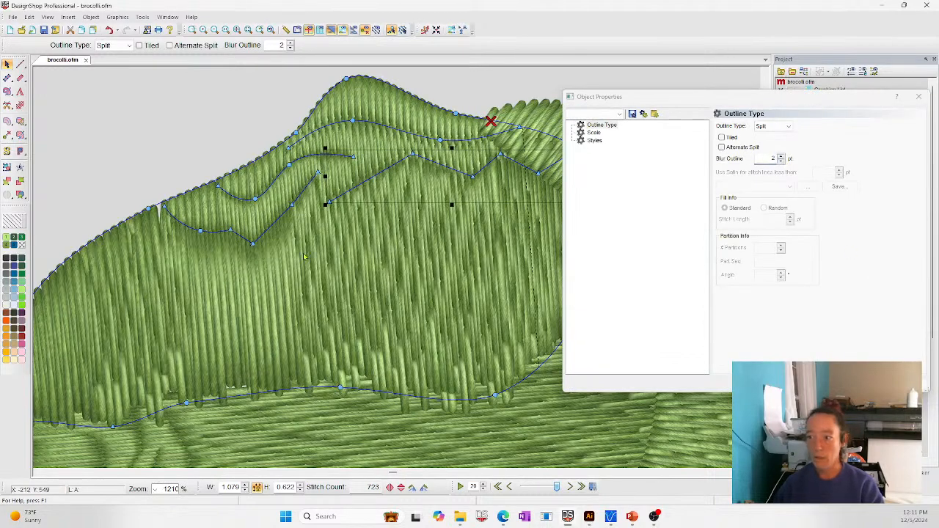
# - Set the Blur Outline to 2 pt on the dome's two left-hand wavy split lines, close the object properties and clear the selection
pyautogui.click(249, 195)
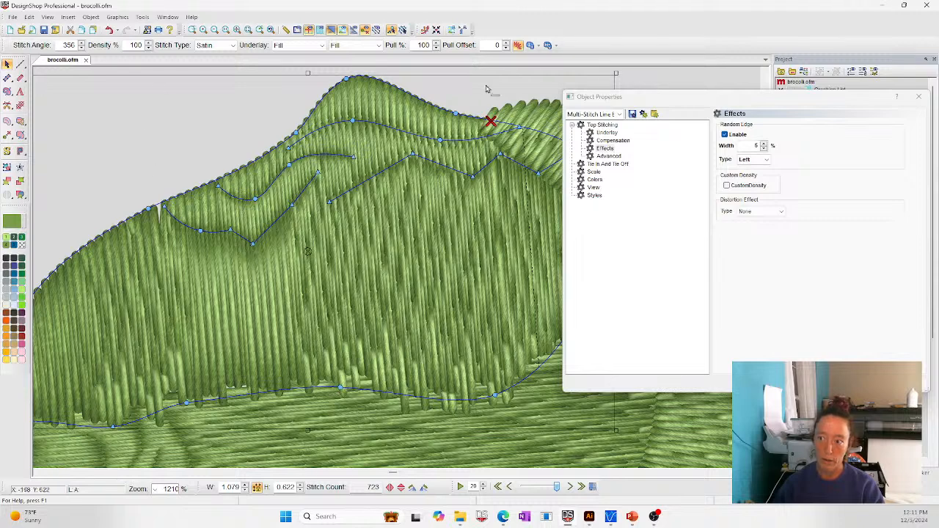
pyautogui.click(679, 83)
pyautogui.click(262, 179)
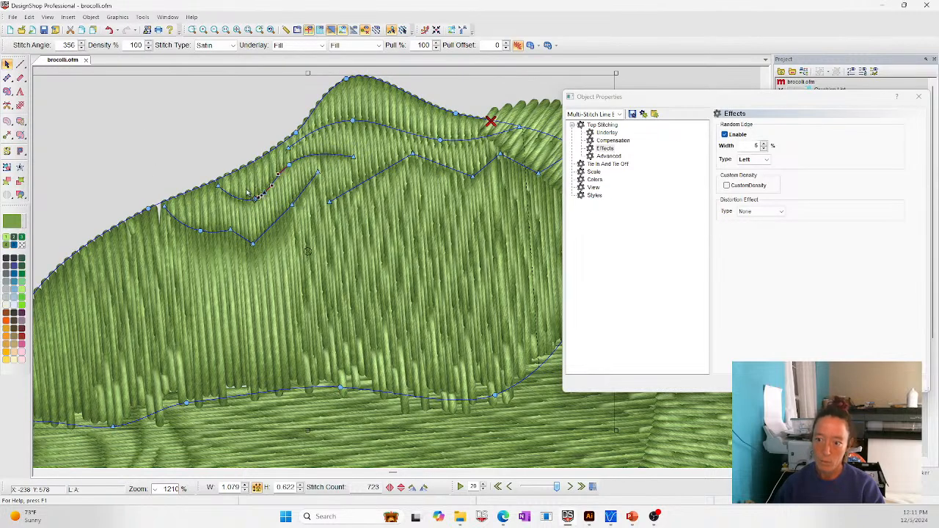
pyautogui.click(351, 157)
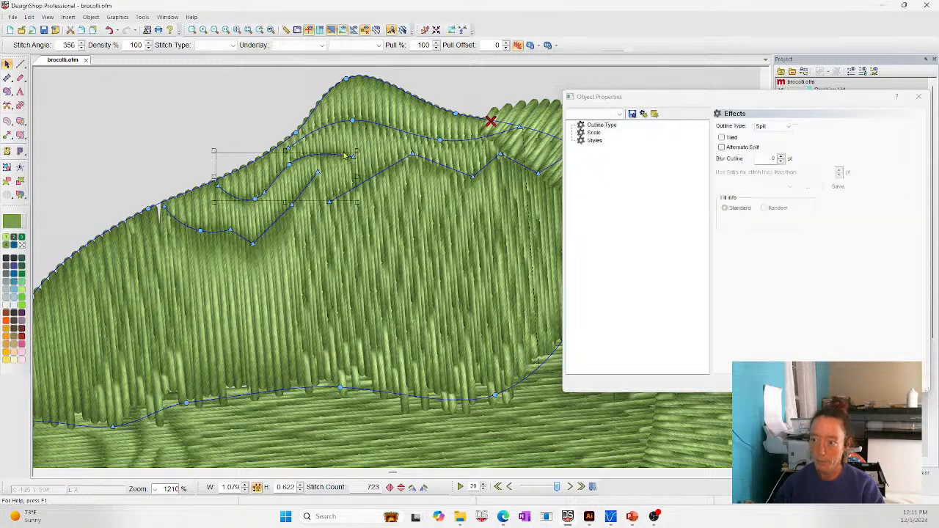
pyautogui.click(781, 157)
pyautogui.click(780, 157)
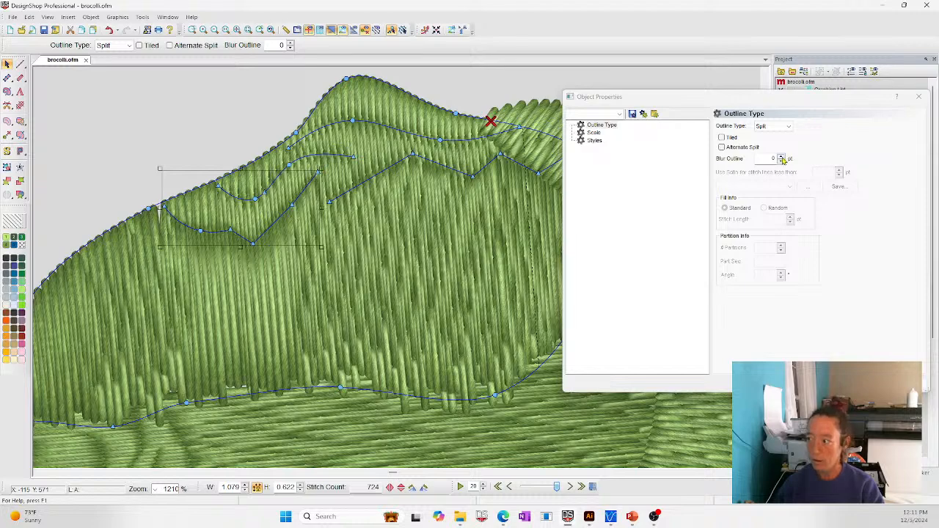
pyautogui.click(781, 159)
pyautogui.click(781, 158)
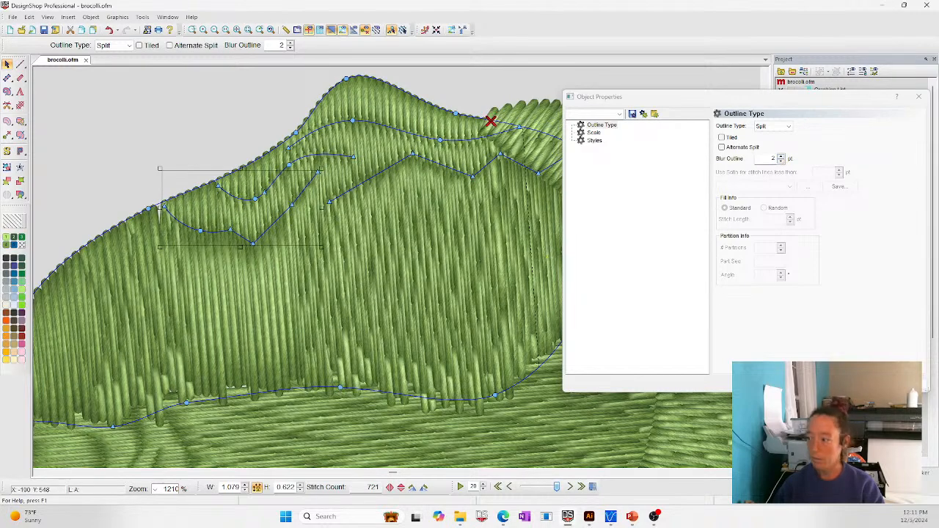
pyautogui.click(597, 256)
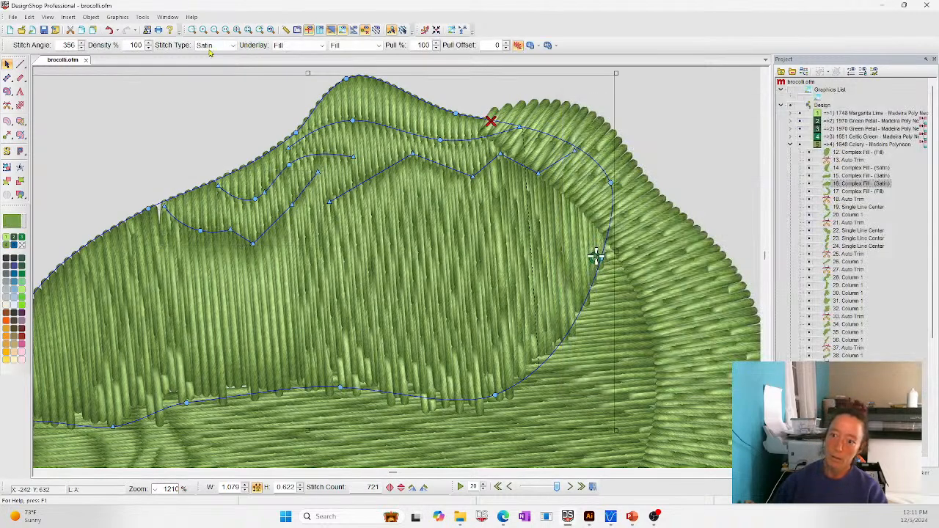
pyautogui.click(689, 132)
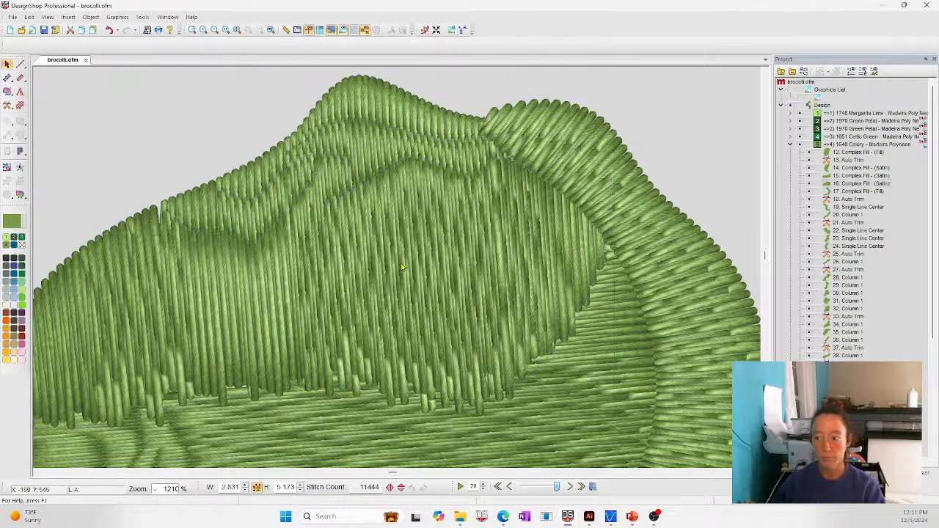
# - Add a wavy curved split line to the domed fill, just beneath the zigzag split line
pyautogui.click(596, 256)
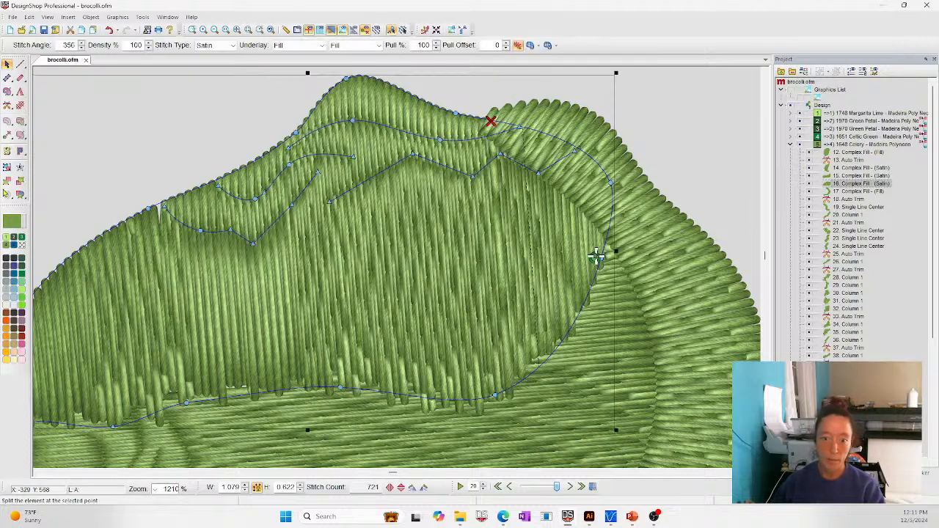
pyautogui.click(303, 209)
pyautogui.rightClick(327, 224)
pyautogui.rightClick(362, 208)
pyautogui.rightClick(388, 193)
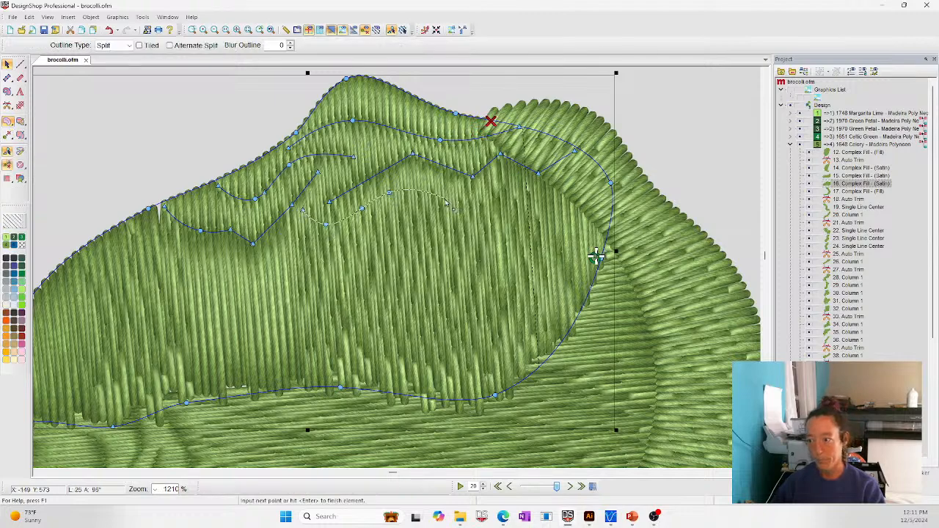
pyautogui.rightClick(445, 200)
# - Add a short diagonal split line at the wavy line's right end and a curved one running from there past the dome's right edge
pyautogui.click(431, 217)
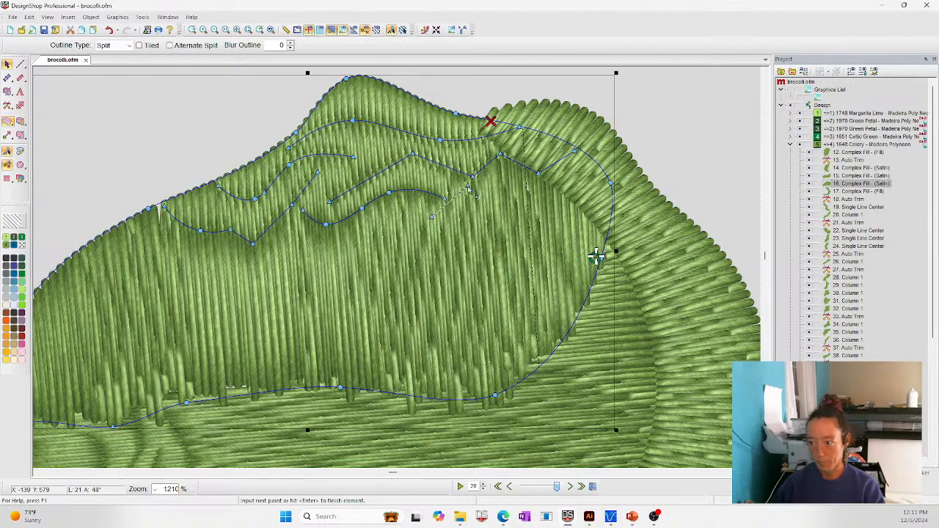
pyautogui.click(468, 185)
pyautogui.press('Return')
pyautogui.click(460, 206)
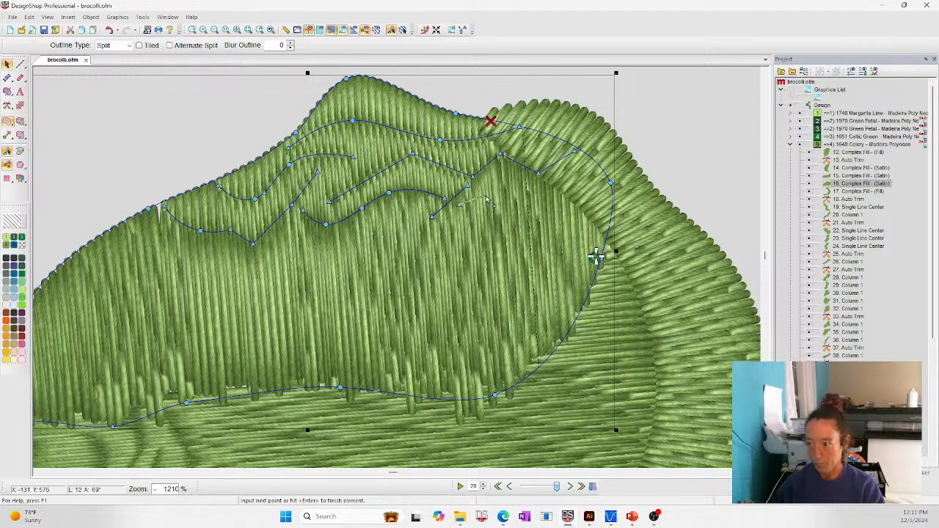
pyautogui.rightClick(486, 195)
pyautogui.rightClick(543, 199)
pyautogui.click(612, 180)
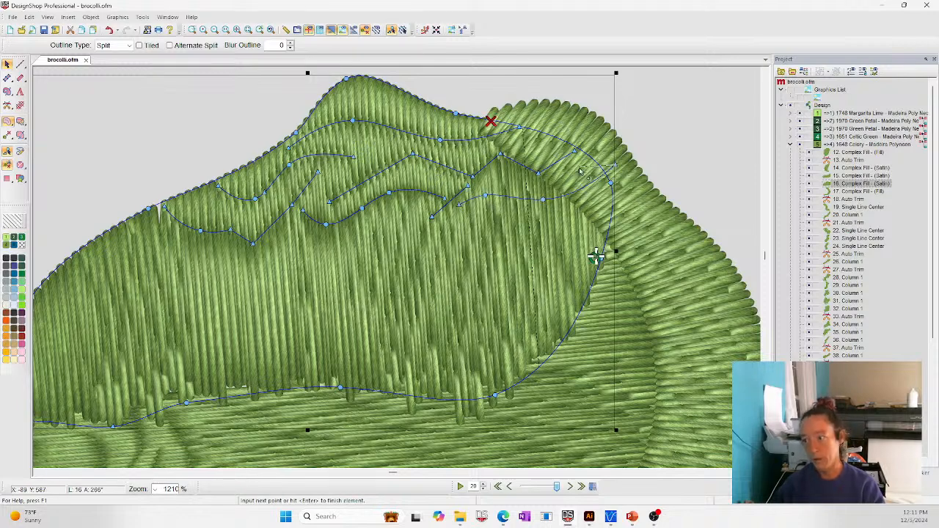
pyautogui.press('Return')
# - Add a winding S-shaped split line through the dome's left part, ending in a short tail, and check the texture without the selection outlines
pyautogui.click(115, 228)
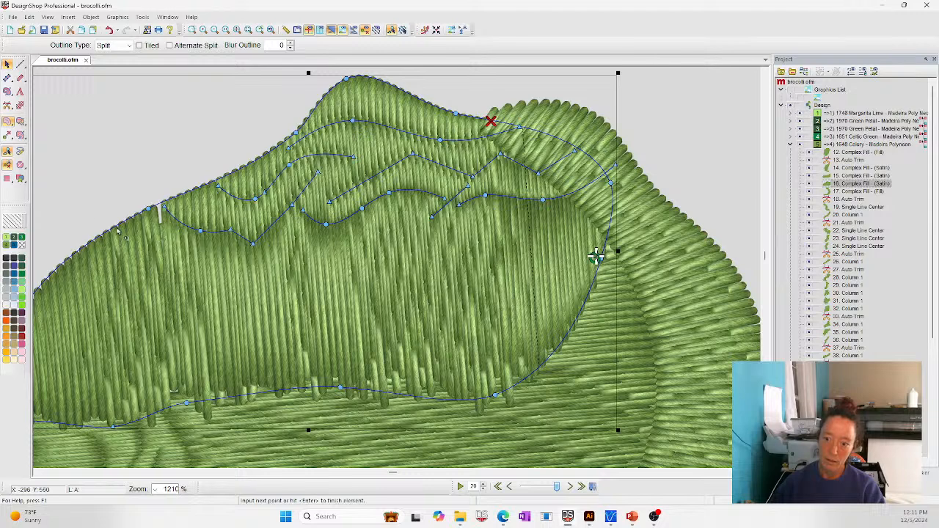
pyautogui.rightClick(150, 230)
pyautogui.rightClick(167, 251)
pyautogui.rightClick(177, 306)
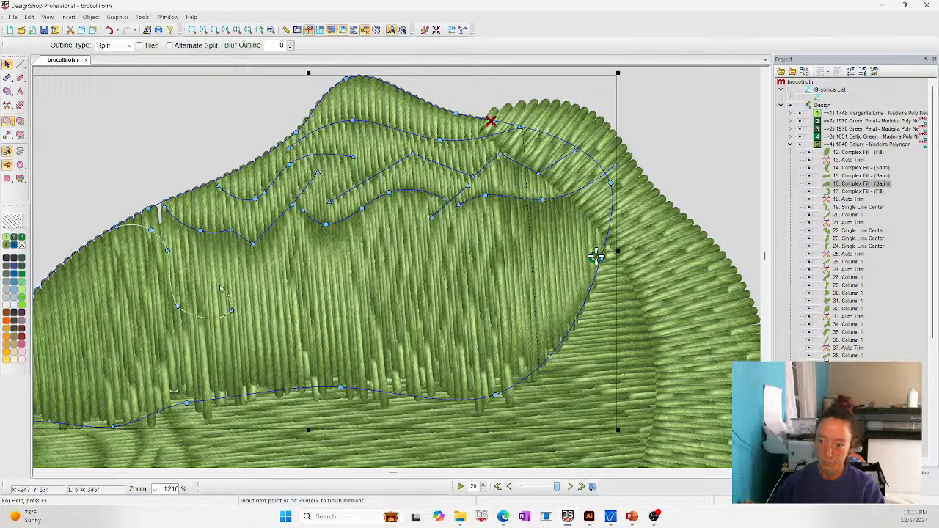
pyautogui.rightClick(232, 310)
pyautogui.rightClick(208, 275)
pyautogui.rightClick(204, 258)
pyautogui.rightClick(236, 268)
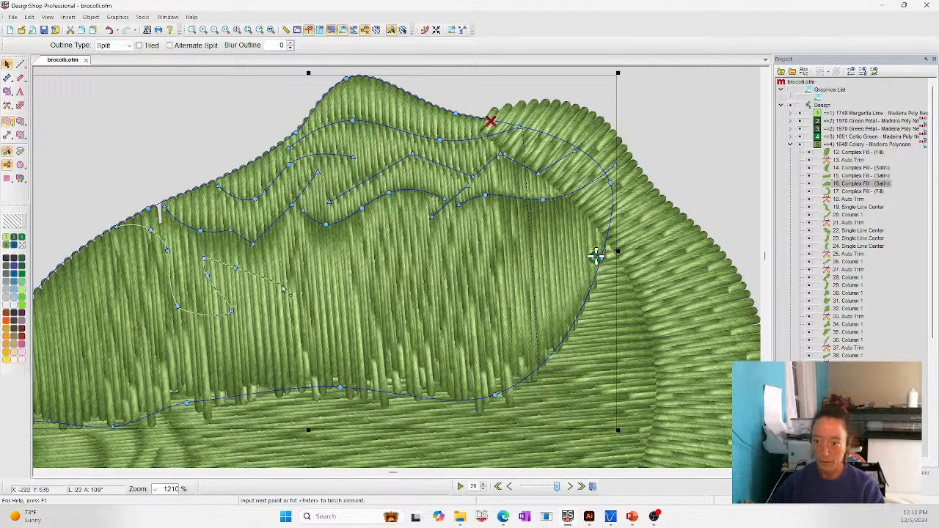
pyautogui.click(282, 284)
pyautogui.press('Return')
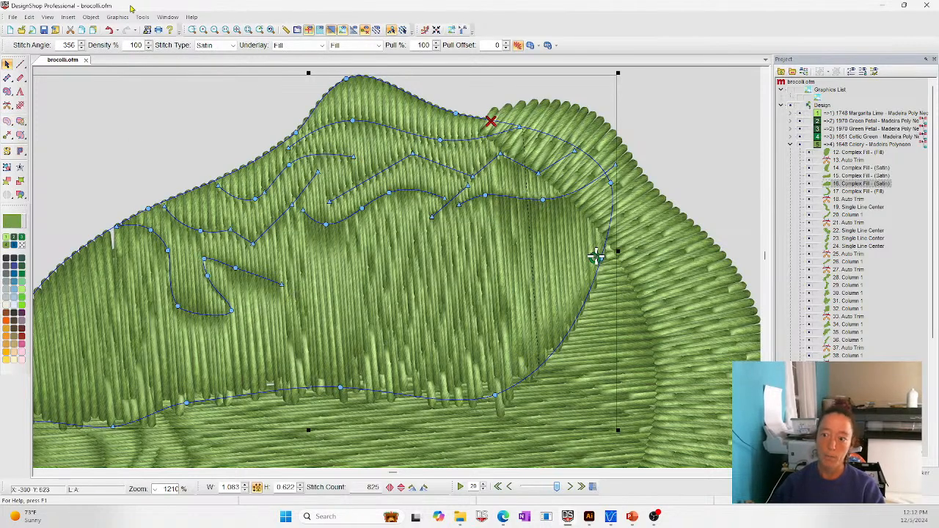
pyautogui.click(710, 163)
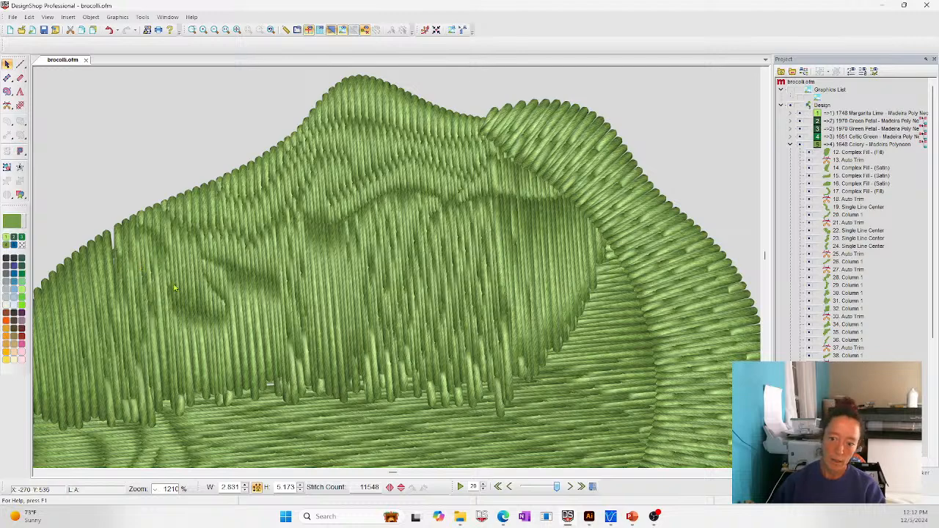
pyautogui.click(145, 234)
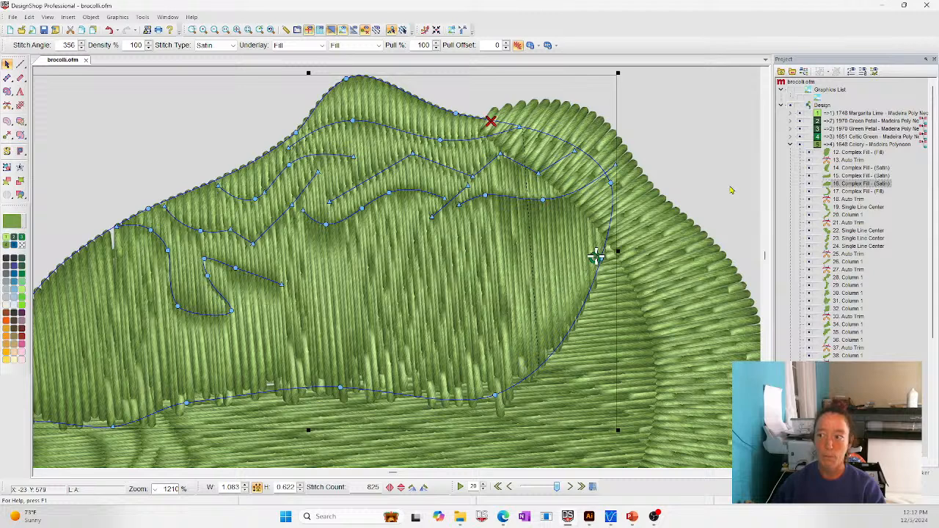
pyautogui.click(708, 148)
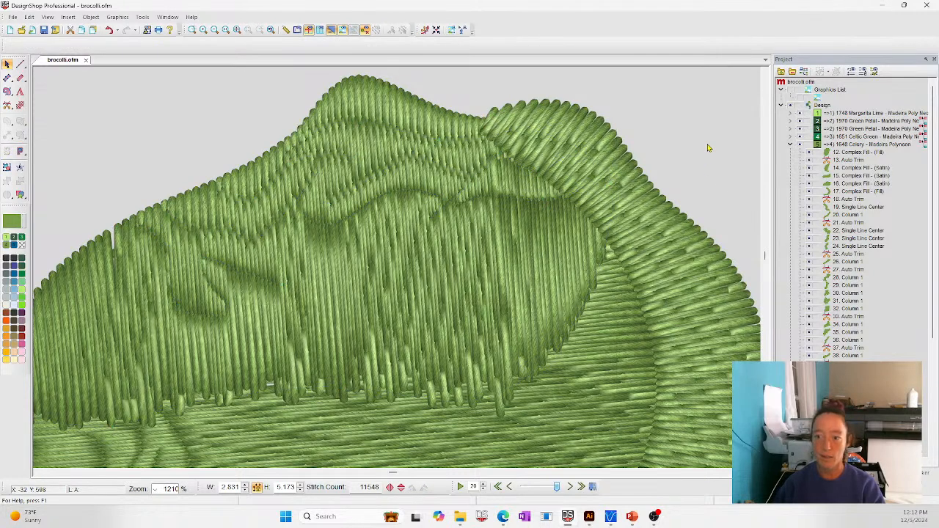
# - Change the stitch type of the crescent-shaped border fill on the upper broccoli head to Satin
pyautogui.click(226, 29)
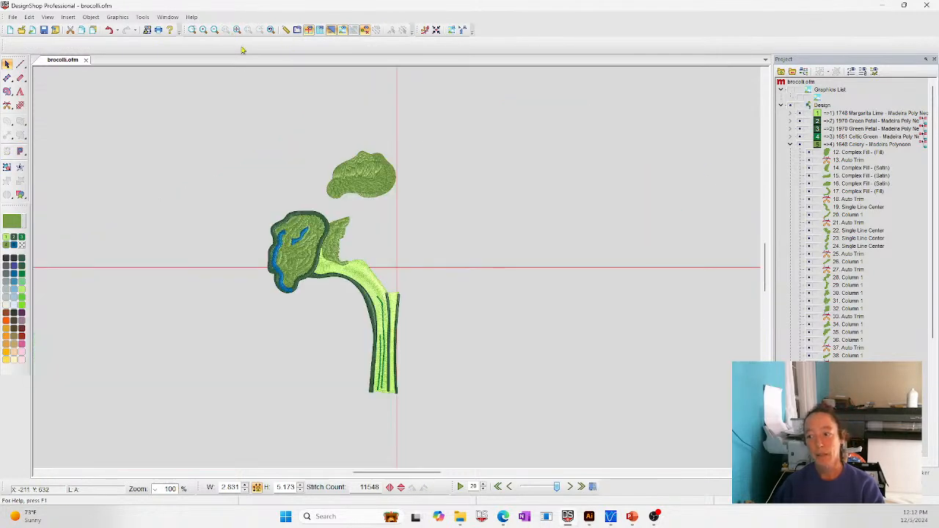
pyautogui.click(192, 30)
pyautogui.moveTo(243, 142); pyautogui.dragTo(405, 267)
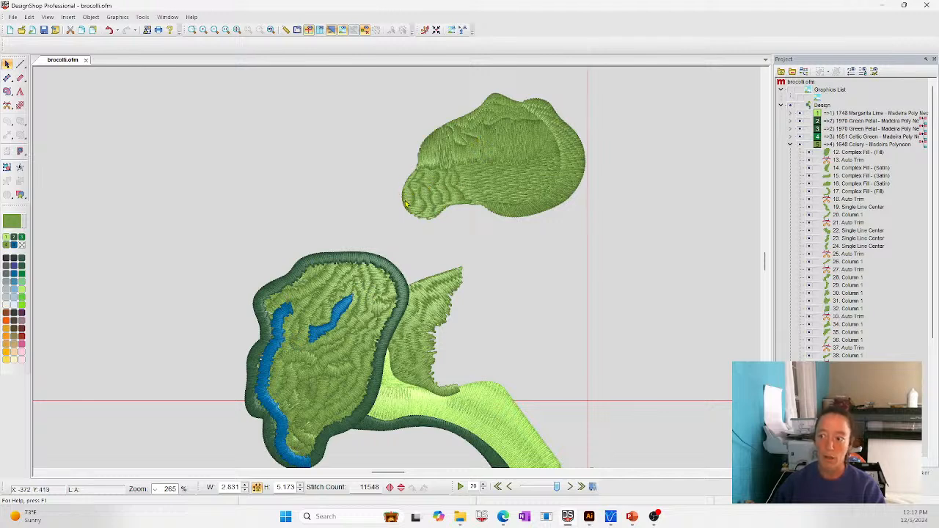
pyautogui.click(527, 107)
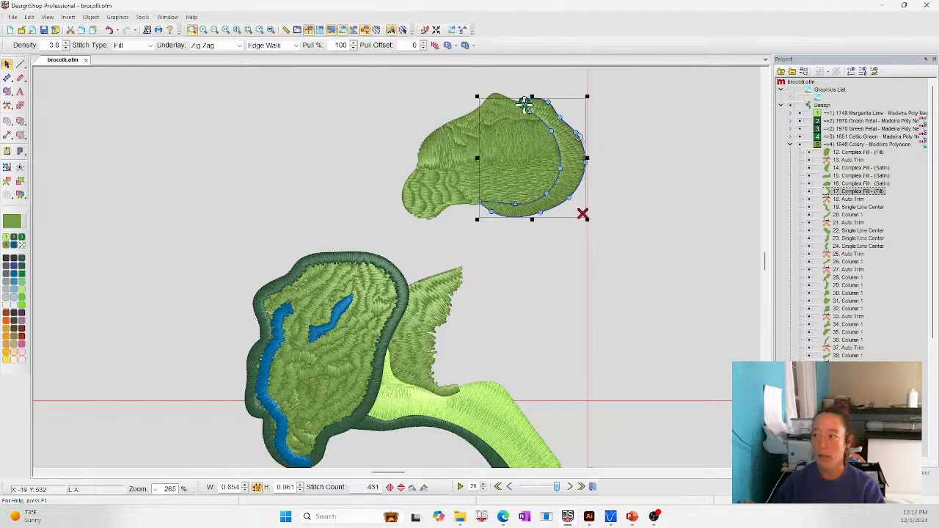
pyautogui.moveTo(481, 92); pyautogui.dragTo(650, 281)
pyautogui.click(127, 47)
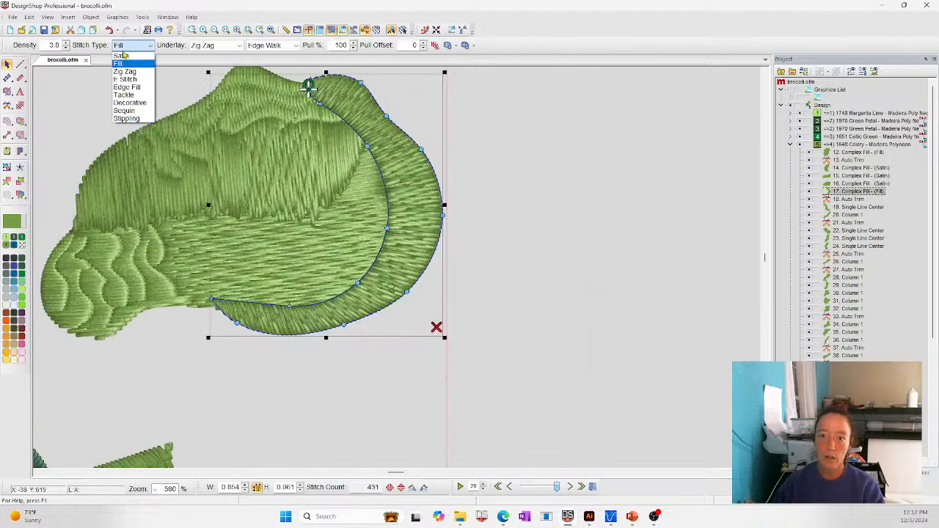
pyautogui.click(120, 56)
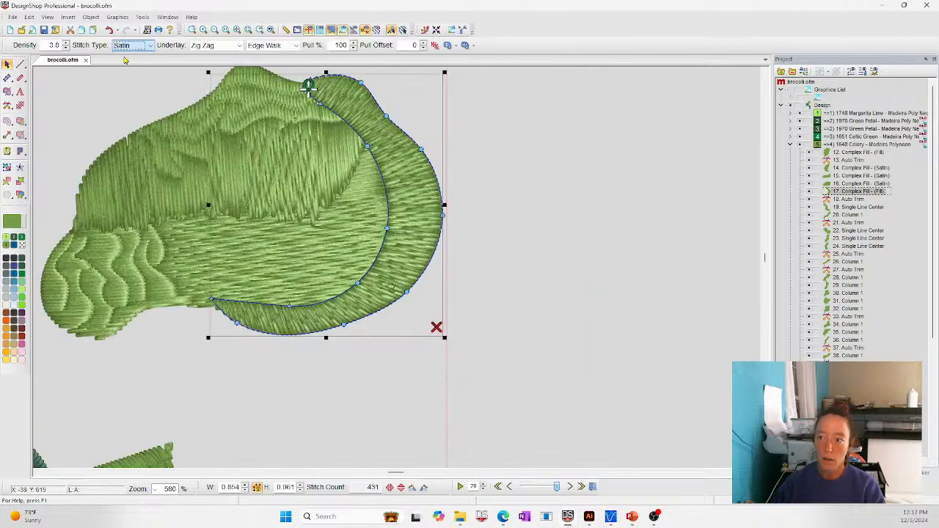
# - Add a hooked, curved split line at the upper end of the crescent border fill
pyautogui.click(11, 123)
pyautogui.click(323, 76)
pyautogui.rightClick(338, 82)
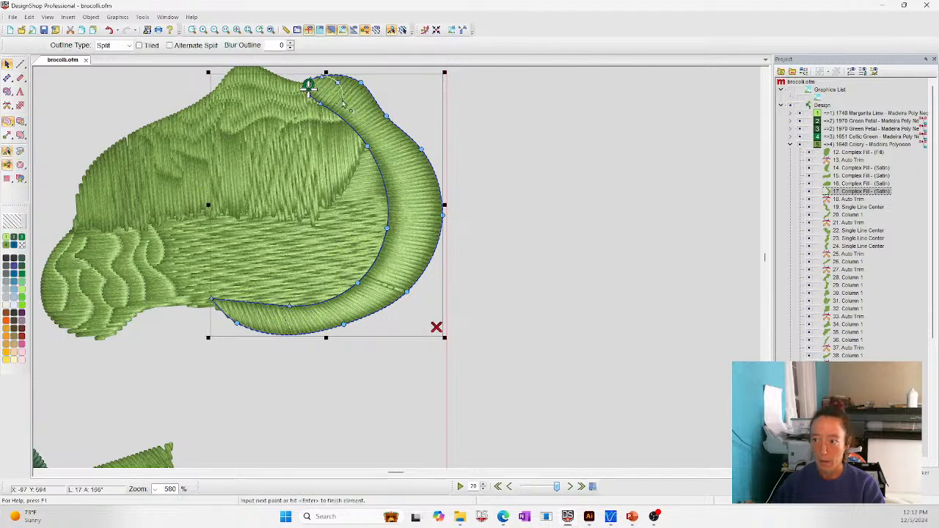
pyautogui.rightClick(342, 99)
pyautogui.click(359, 100)
pyautogui.press('Return')
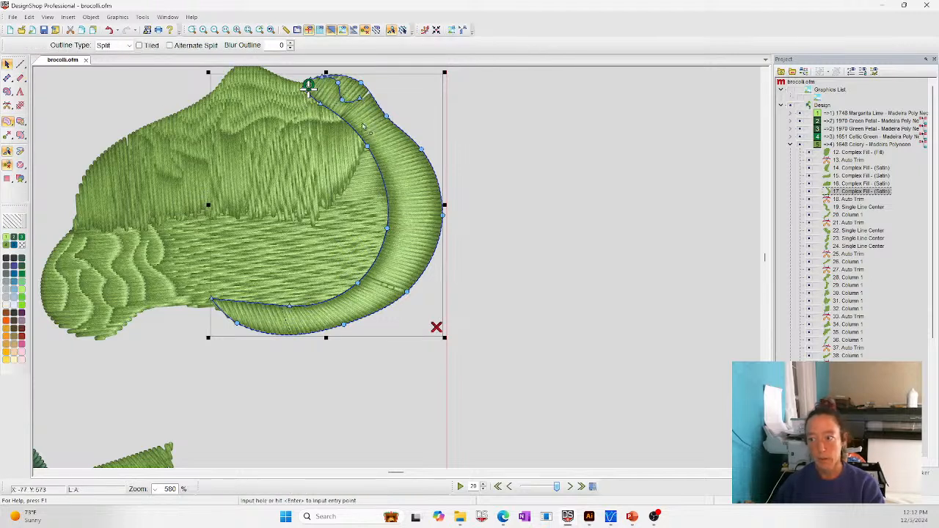
# - Add a short curved split line below the hooked one, running toward the crescent's outer edge
pyautogui.click(352, 110)
pyautogui.rightClick(369, 114)
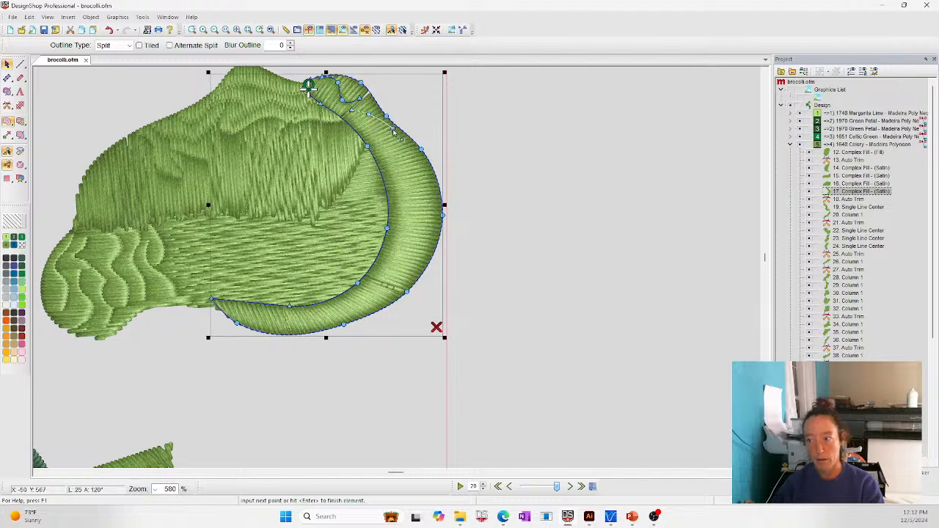
pyautogui.click(394, 131)
pyautogui.press('Return')
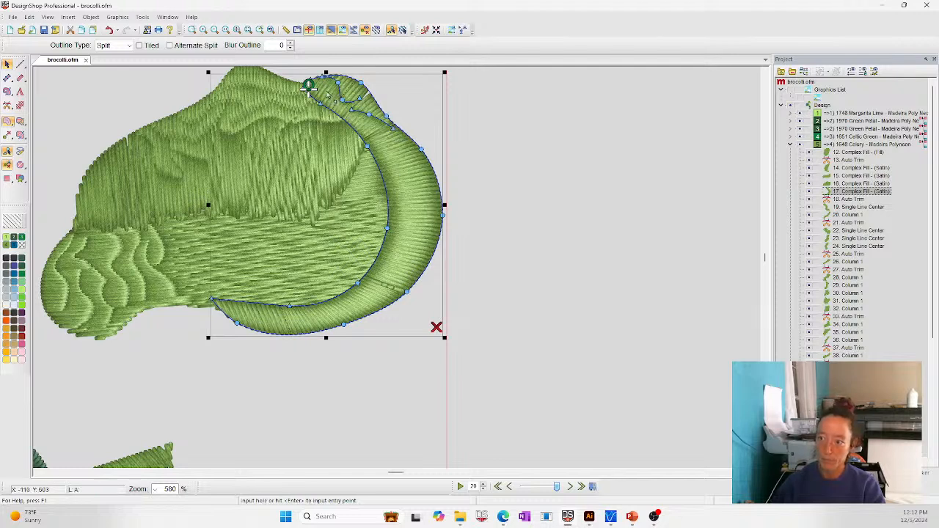
# - Add a longer split line along the inner side of the crescent's upper end, discard the stray line and clear the selection
pyautogui.click(309, 86)
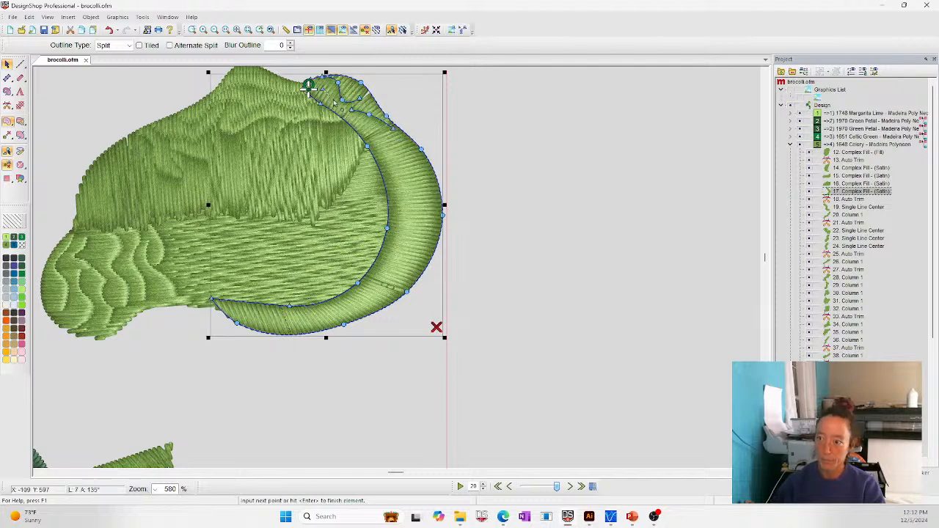
pyautogui.click(392, 129)
pyautogui.press('Return')
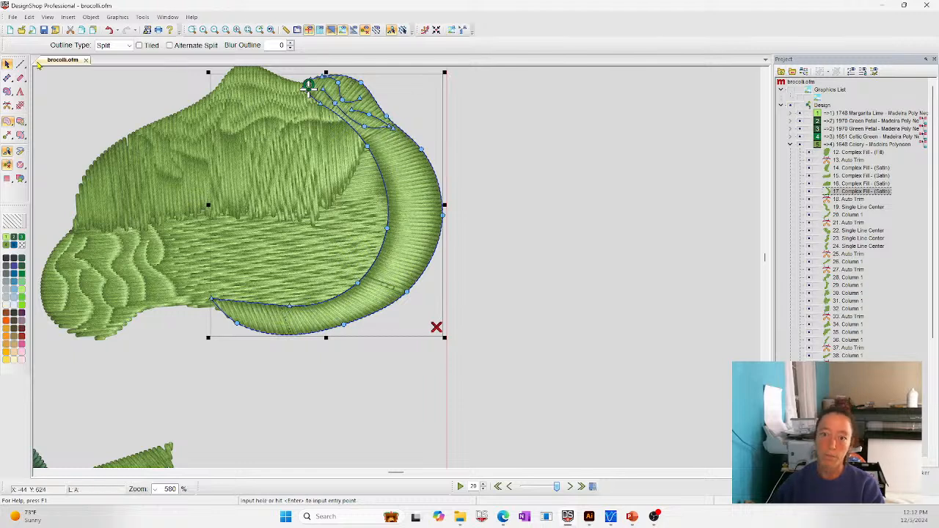
pyautogui.click(591, 190)
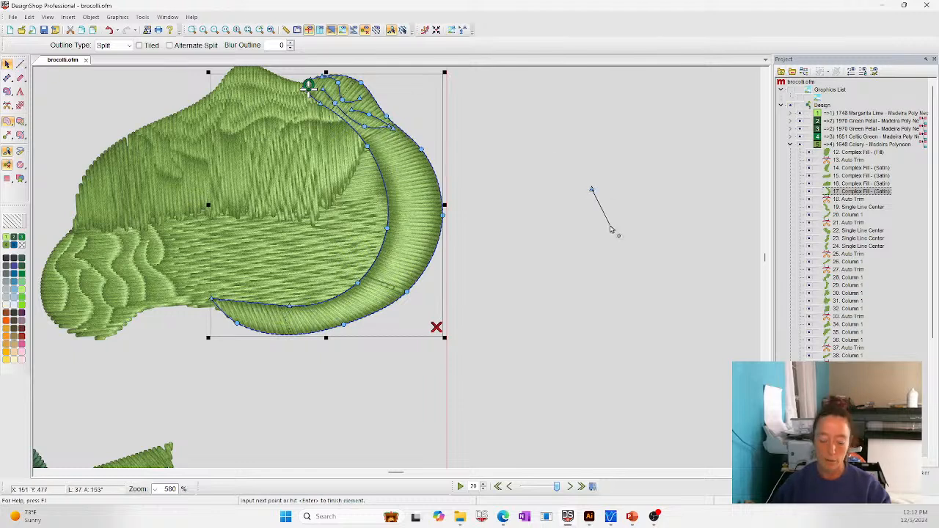
pyautogui.press('Escape')
pyautogui.click(570, 199)
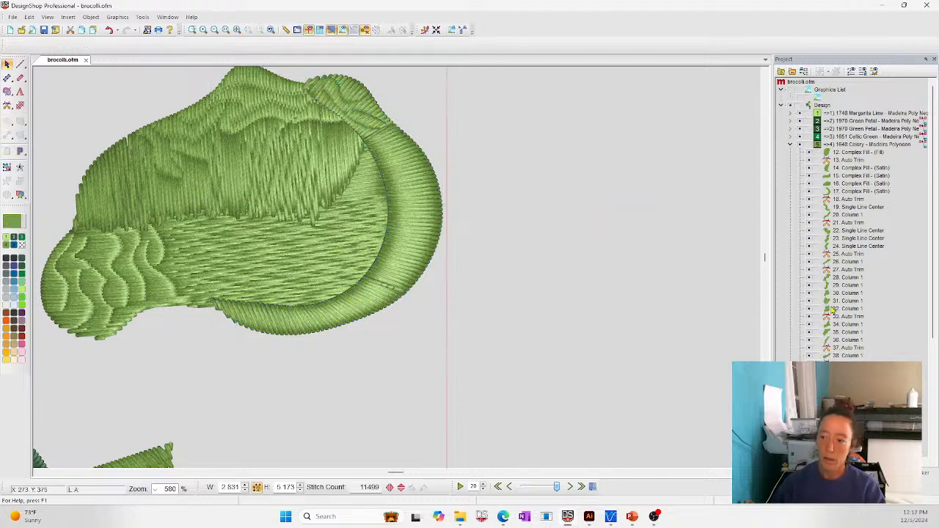
# - Switch to the PowerPoint slide show to review the broccoli question slide, and return to DesignShop
pyautogui.moveTo(618, 521)
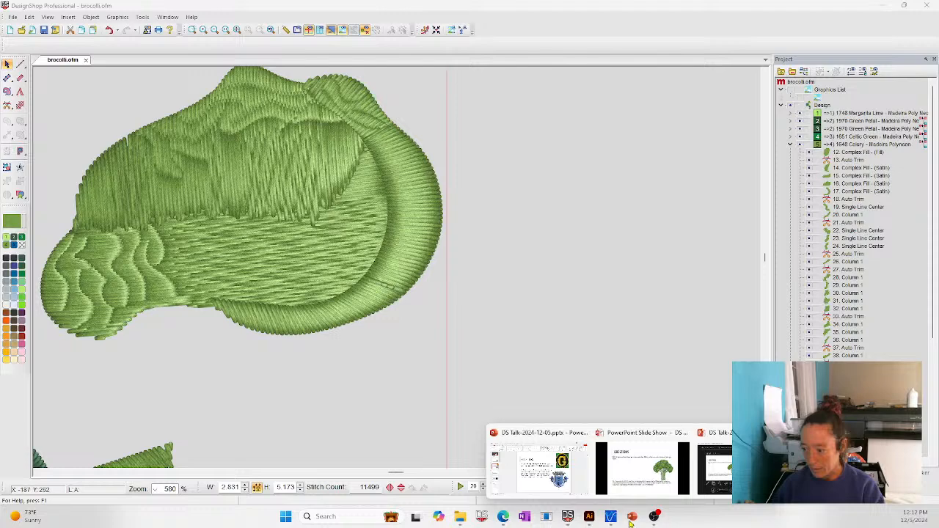
pyautogui.click(652, 475)
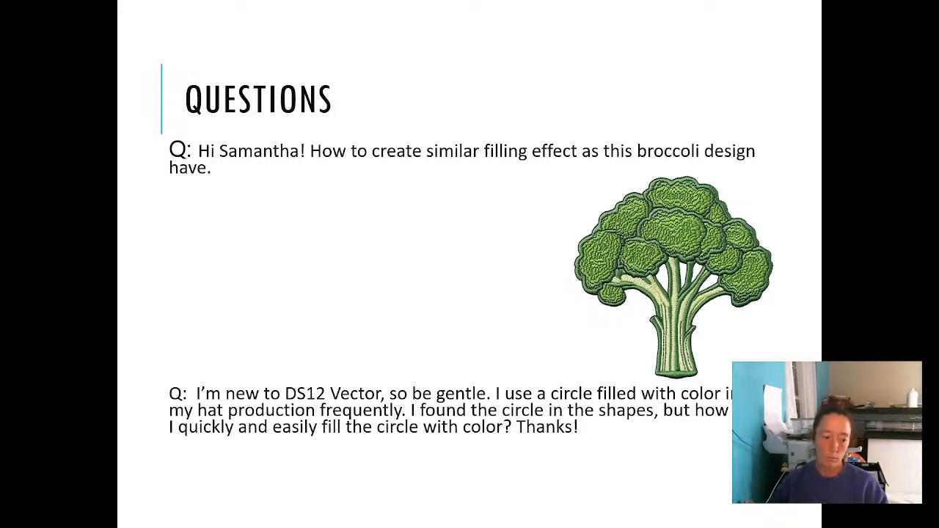
pyautogui.hotkey('alt', 'Tab')
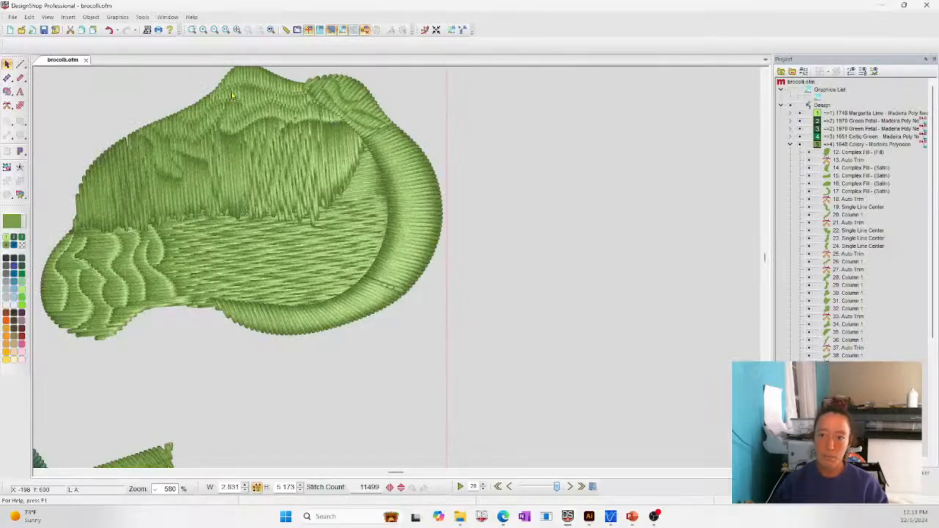
# - Delete the two blue stitch objects, the long left-edge strip and the short upper piece, from the outlined floret
pyautogui.click(238, 31)
pyautogui.click(193, 29)
pyautogui.moveTo(296, 178); pyautogui.dragTo(415, 345)
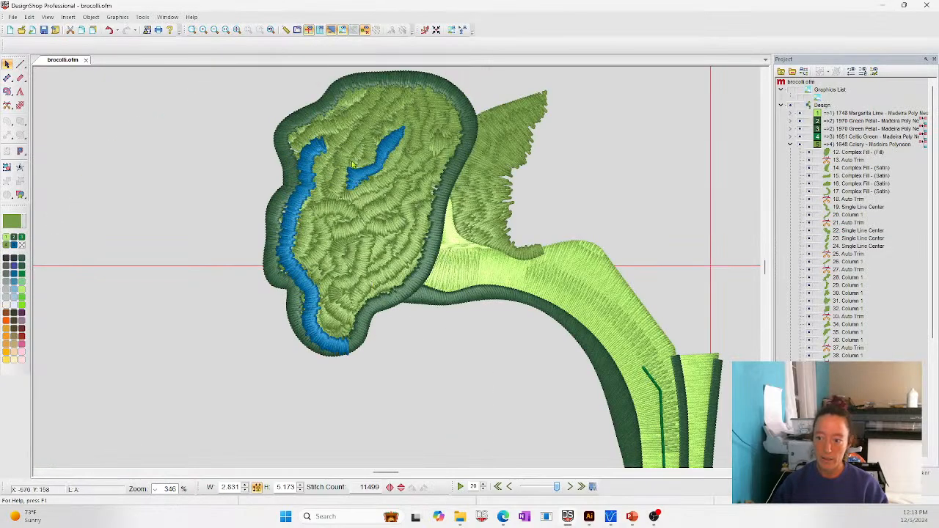
pyautogui.click(284, 257)
pyautogui.press('Delete')
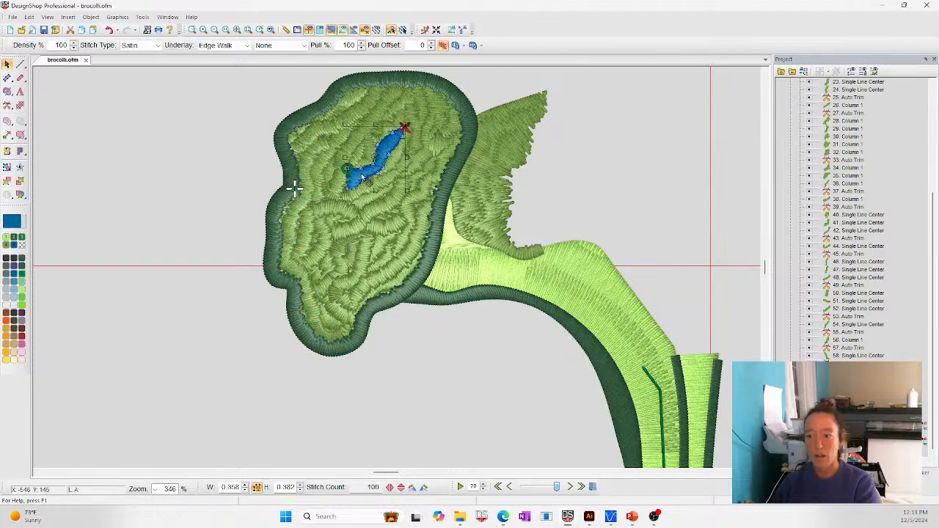
pyautogui.press('Delete')
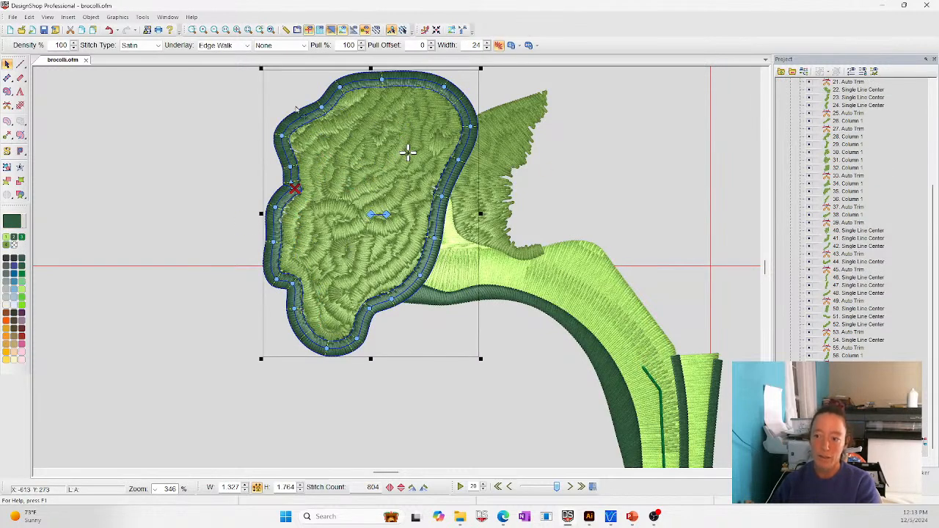
pyautogui.press('Delete')
# - Check the floret's individual texture columns and nudge the upper end point of the long, winding single-line column in its left half
pyautogui.click(371, 132)
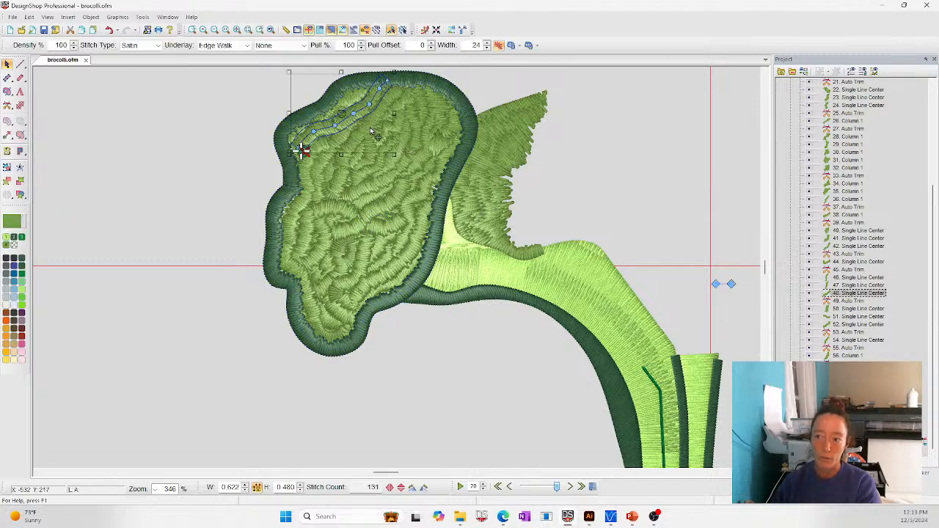
pyautogui.click(155, 180)
pyautogui.click(323, 151)
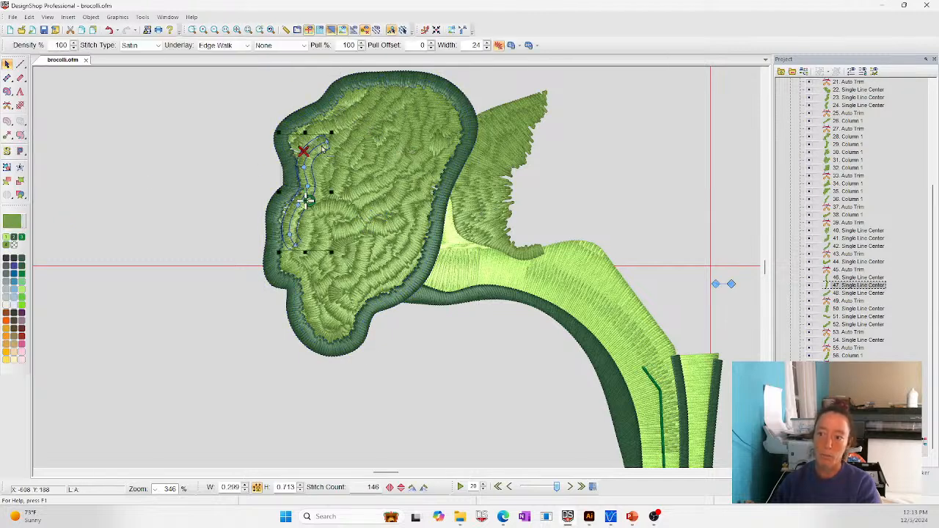
pyautogui.click(343, 142)
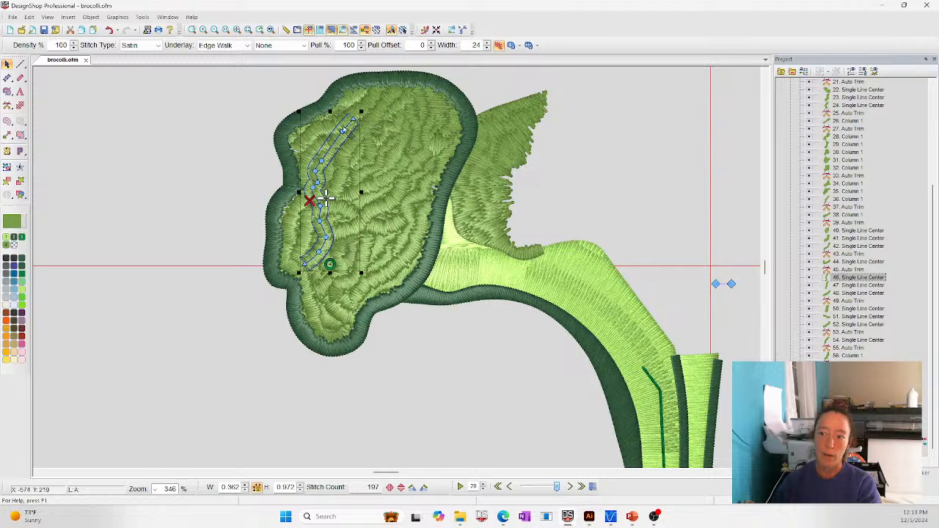
pyautogui.click(353, 120)
pyautogui.moveTo(354, 121); pyautogui.dragTo(355, 124)
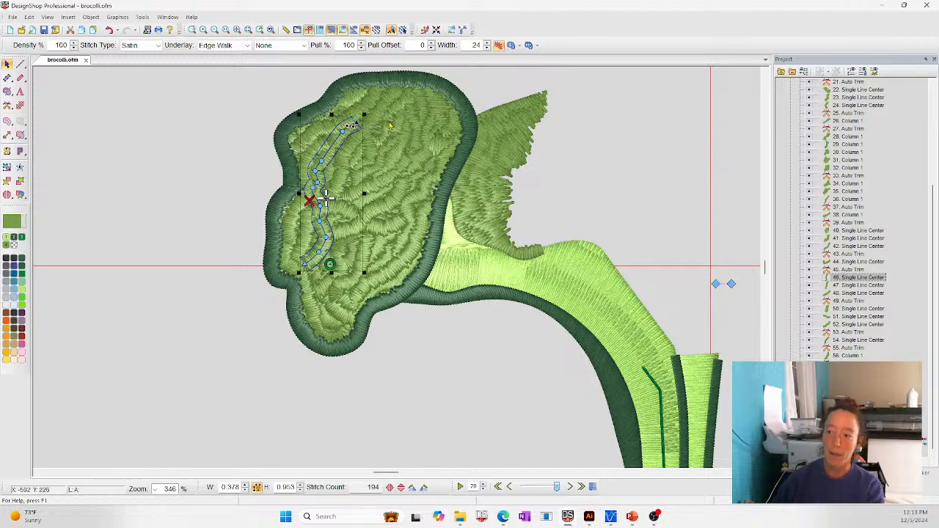
pyautogui.click(404, 174)
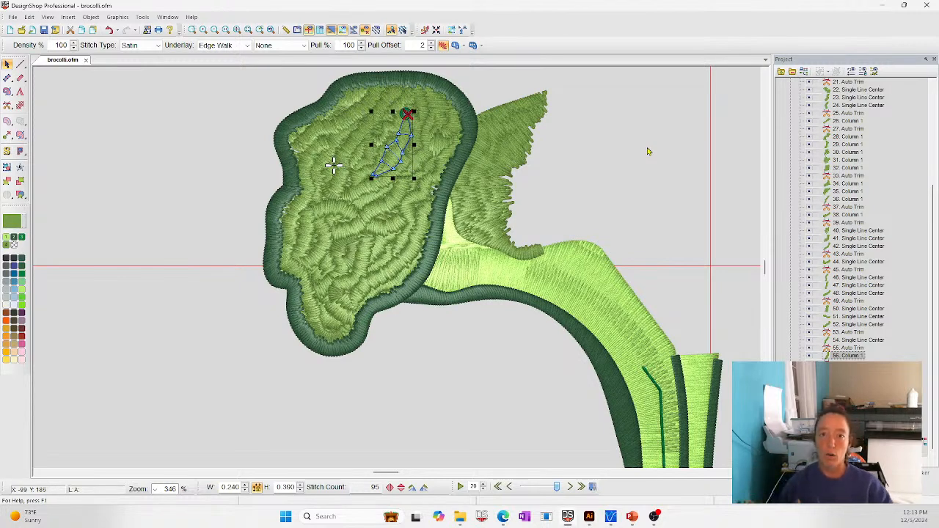
pyautogui.click(604, 147)
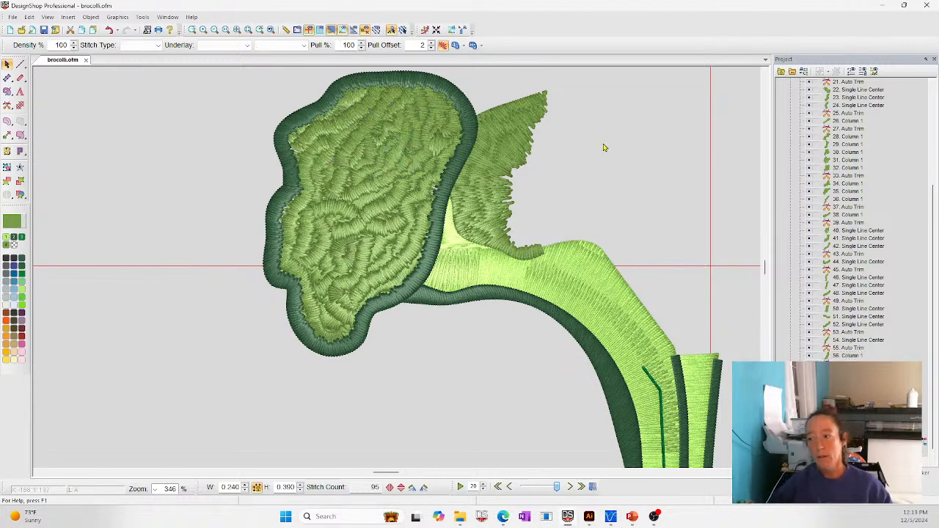
# - Switch to the PowerPoint slide show to compare the stalk with the broccoli reference image, and return to DesignShop
pyautogui.scroll(-5, 697, 384)
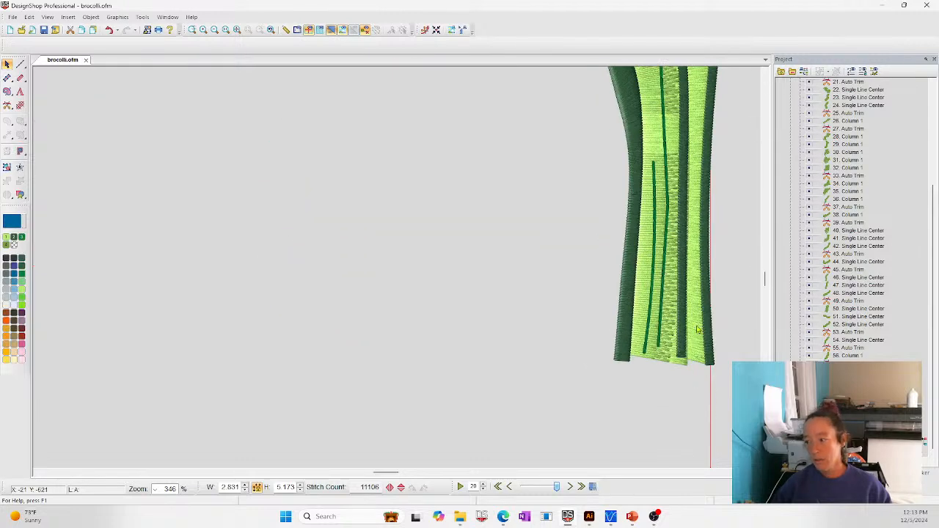
pyautogui.scroll(1, 698, 330)
pyautogui.click(634, 516)
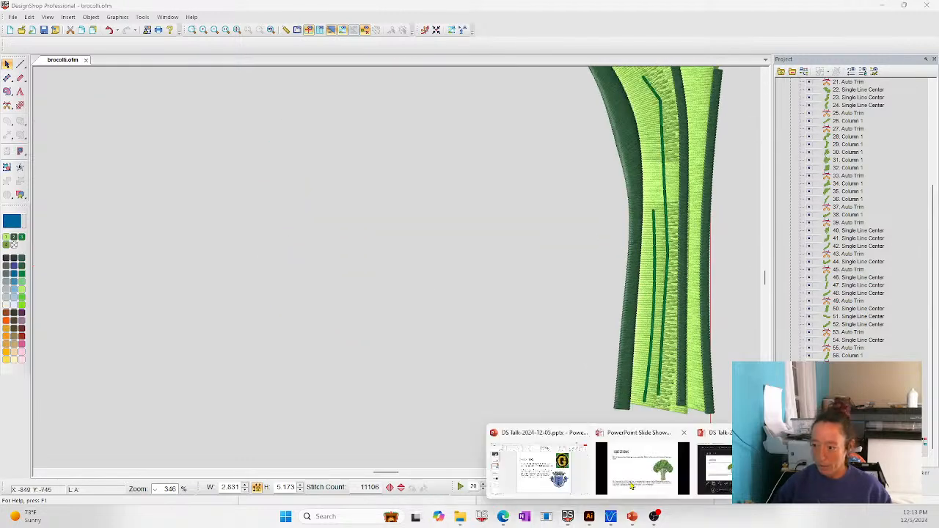
pyautogui.click(669, 484)
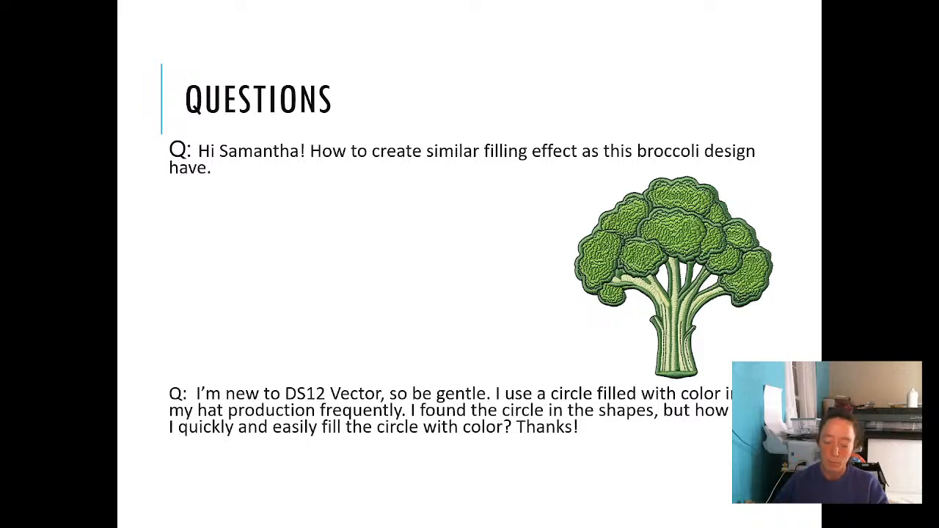
pyautogui.hotkey('alt', 'Tab')
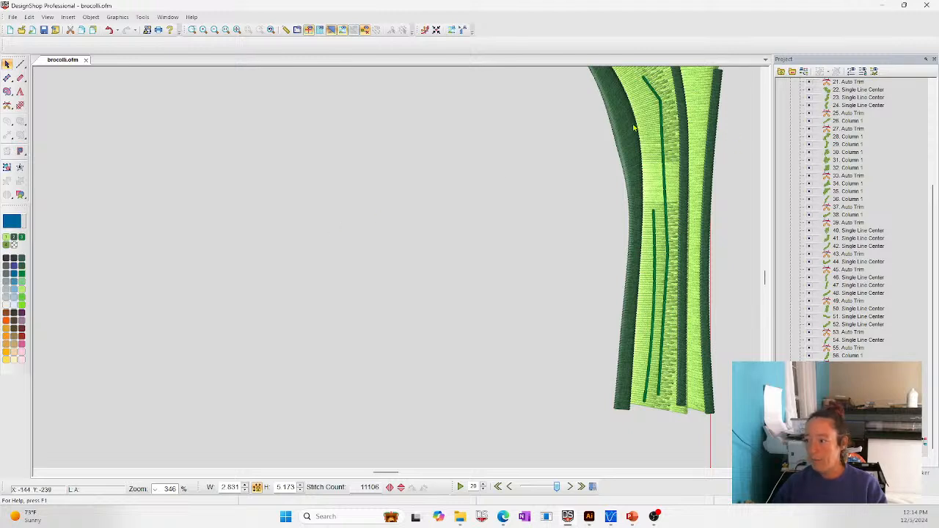
# - Examine how the stalk is built from its dark outline, light green column and walk bean stitch detail lines
pyautogui.click(684, 139)
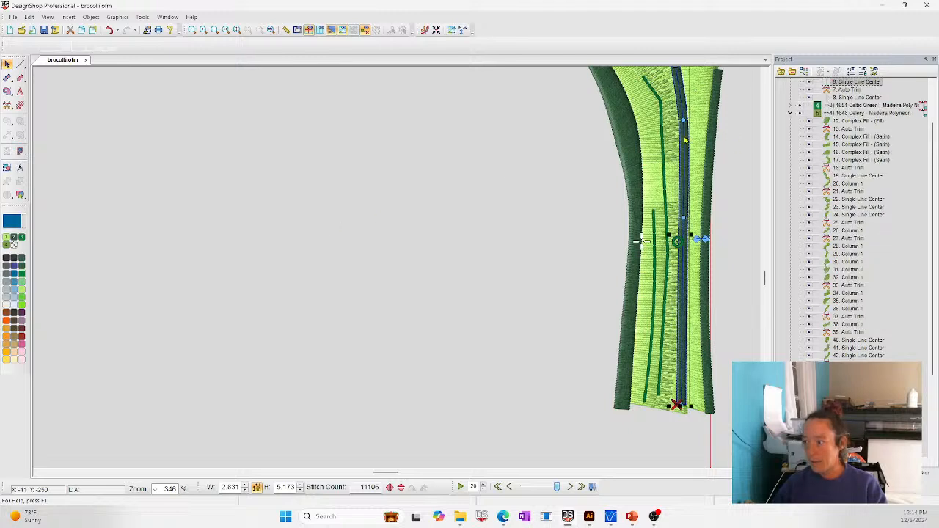
pyautogui.click(701, 103)
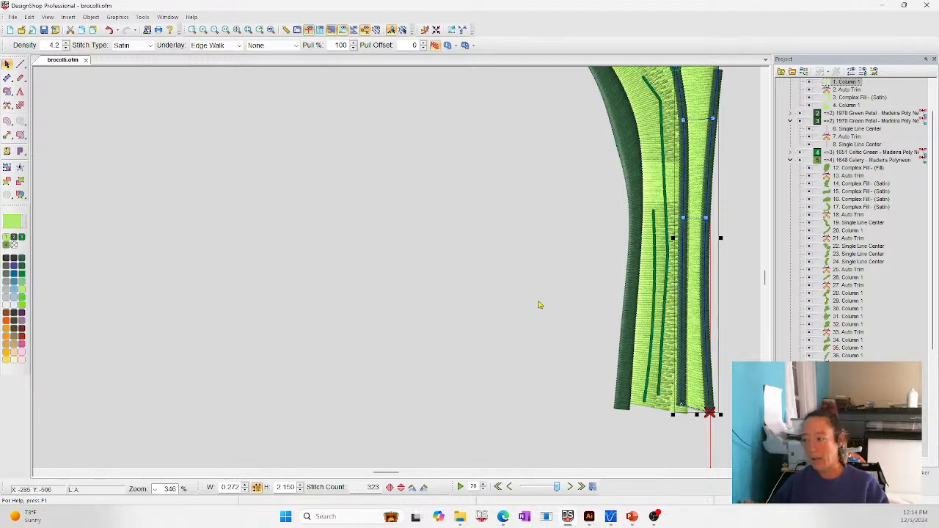
pyautogui.click(740, 306)
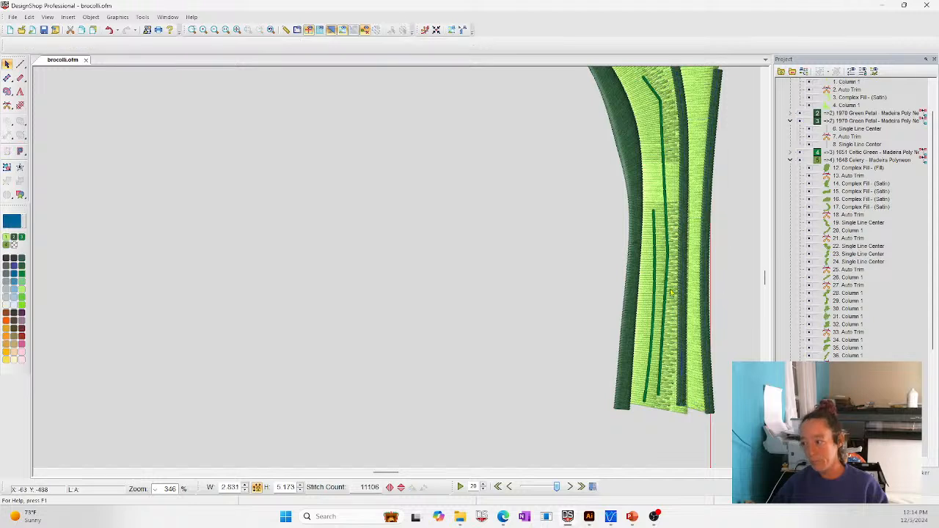
pyautogui.click(637, 309)
pyautogui.click(668, 311)
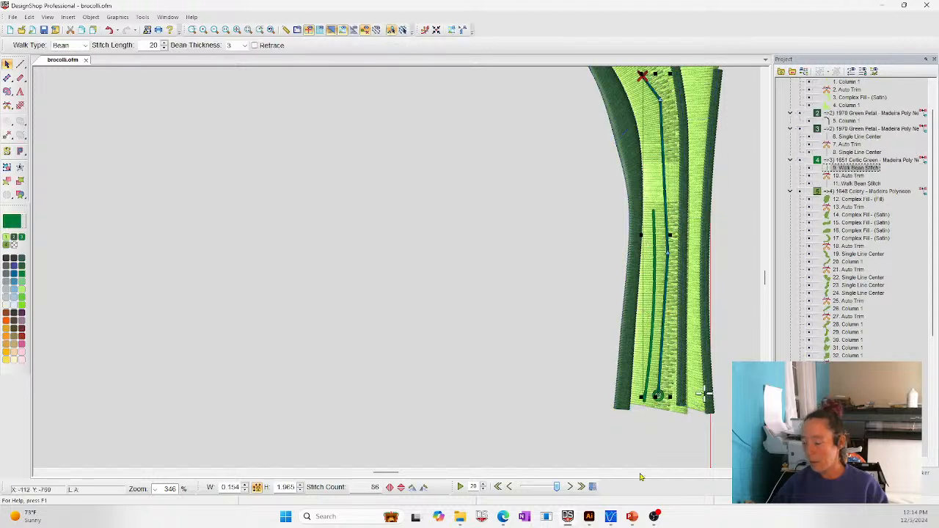
# - Move the stalk's large satin complex fill to the start of the Margarita Lime sequence, ahead of the narrow column
pyautogui.click(672, 414)
pyautogui.scroll(2, 807, 249)
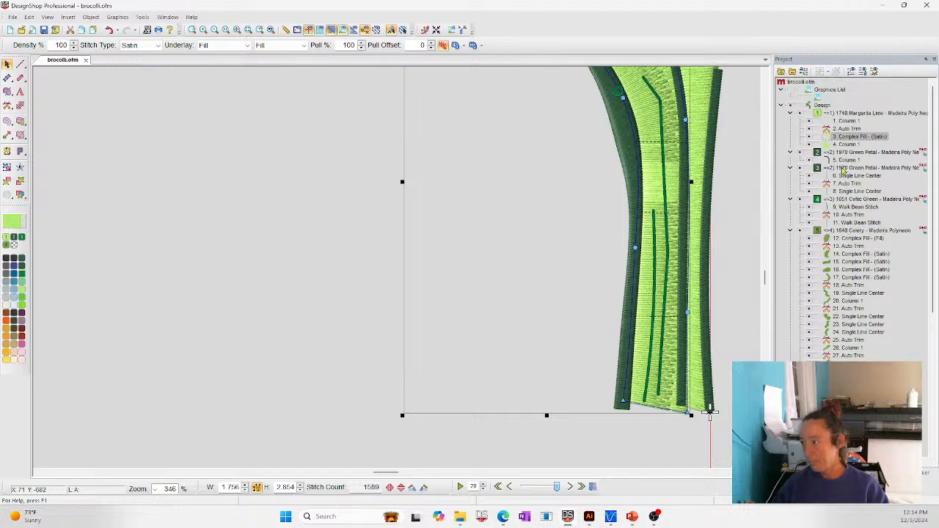
pyautogui.click(844, 136)
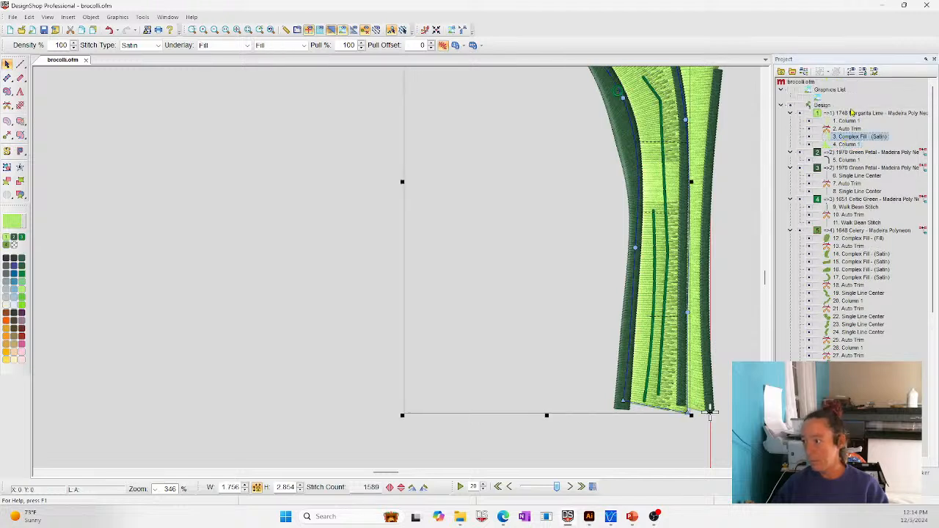
pyautogui.moveTo(844, 138); pyautogui.dragTo(844, 113)
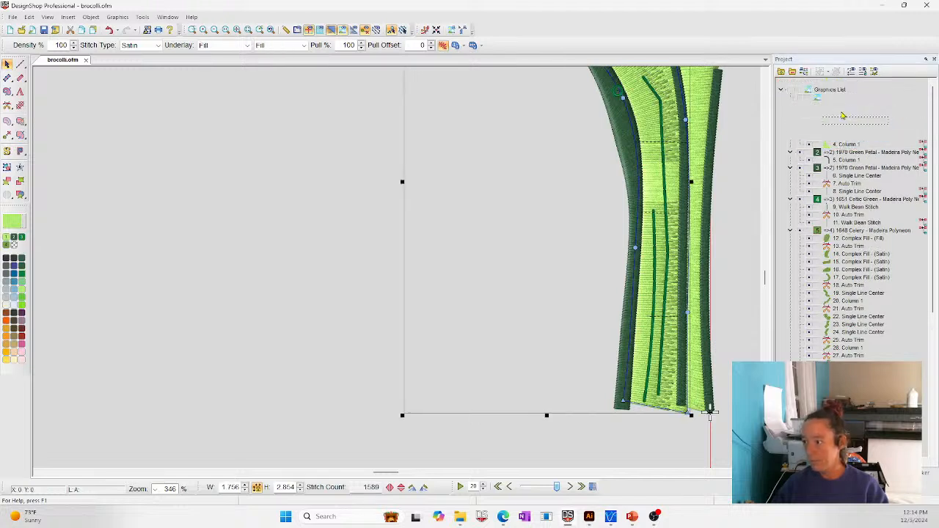
pyautogui.click(341, 296)
pyautogui.click(693, 310)
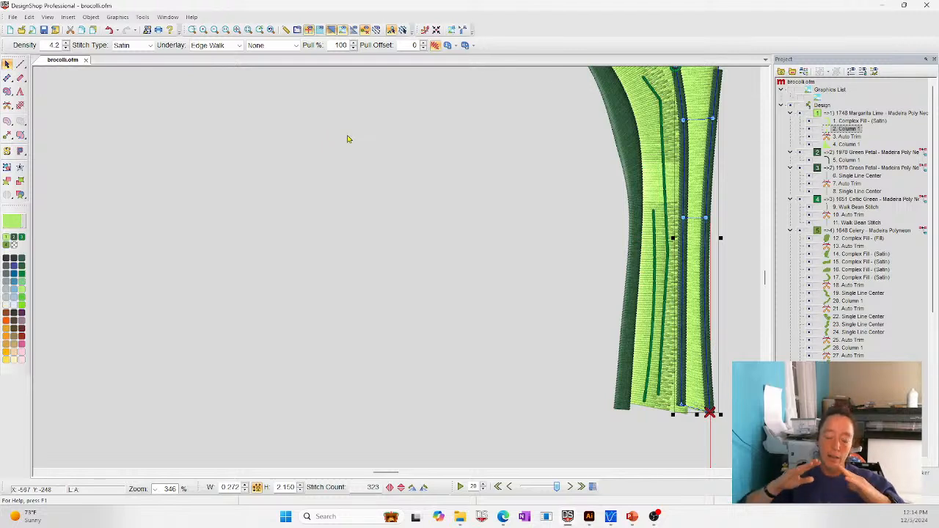
# - Examine the jagged-edged satin complex fill beside the outlined floret and the textured sample shape above it
pyautogui.click(253, 204)
pyautogui.scroll(3, 656, 374)
pyautogui.scroll(3, 364, 156)
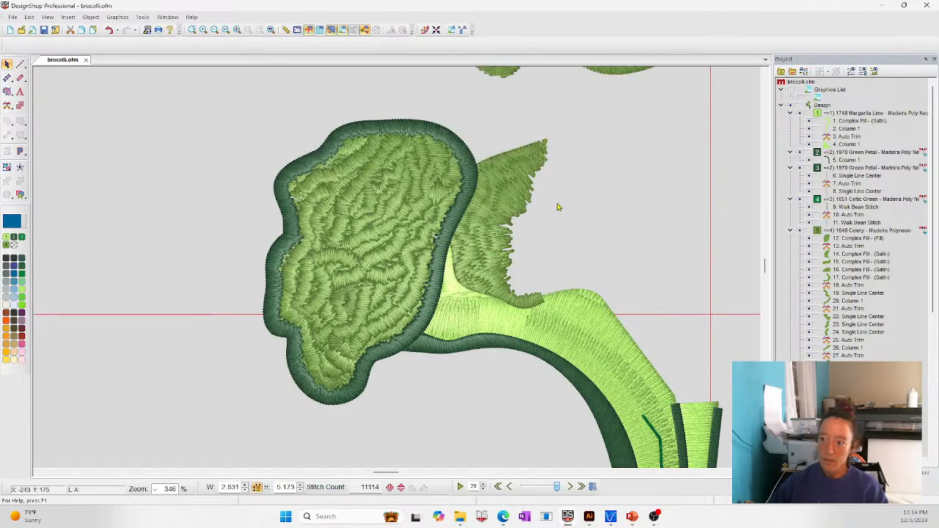
pyautogui.click(485, 237)
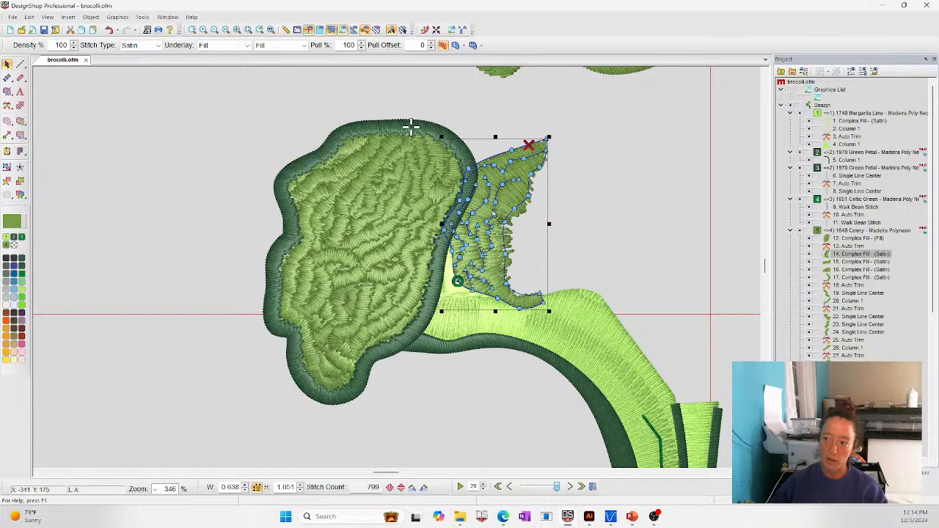
pyautogui.click(542, 207)
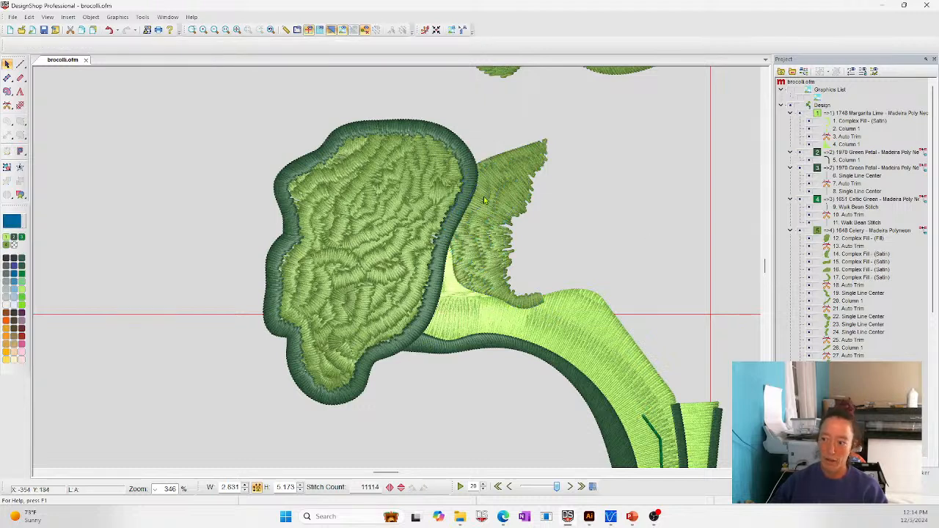
pyautogui.scroll(5, 611, 177)
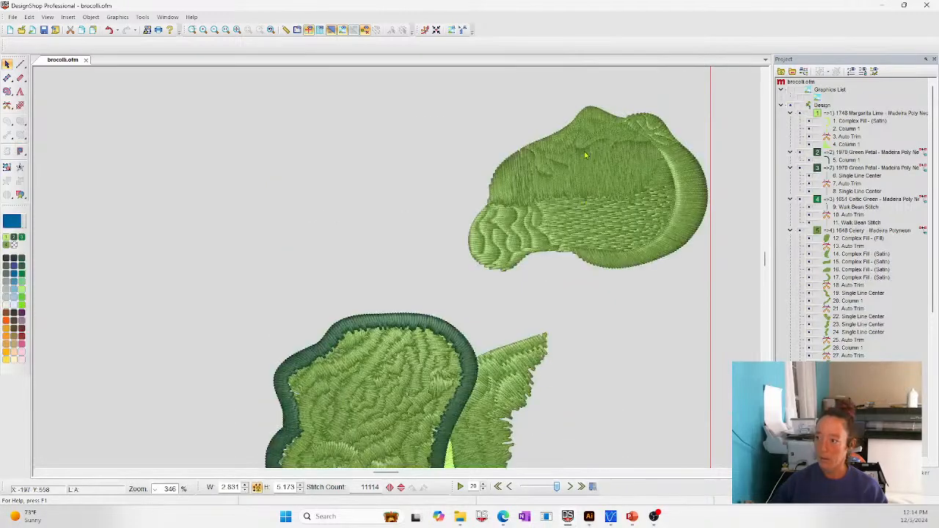
pyautogui.scroll(-4, 405, 264)
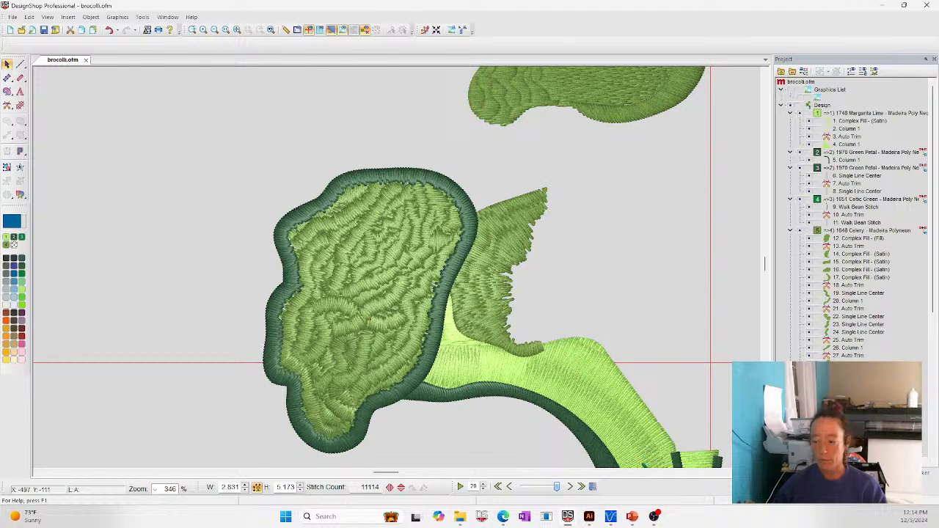
# - Switch to the PowerPoint slide show to read the question about filling a circle with color, and return to DesignShop
pyautogui.moveTo(636, 522)
pyautogui.click(617, 470)
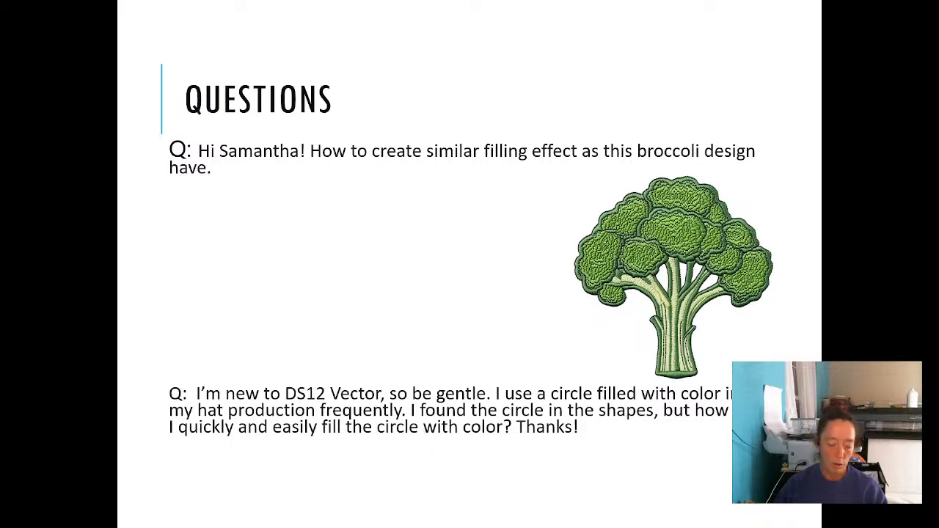
pyautogui.hotkey('alt', 'Tab')
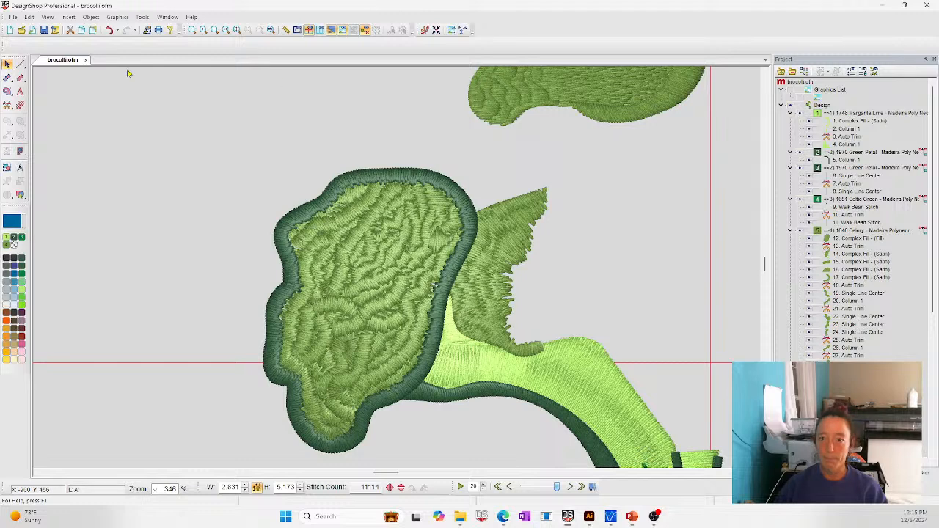
# - Create a new blank project and show the Custom Shapes collection of the symbols library
pyautogui.click(10, 30)
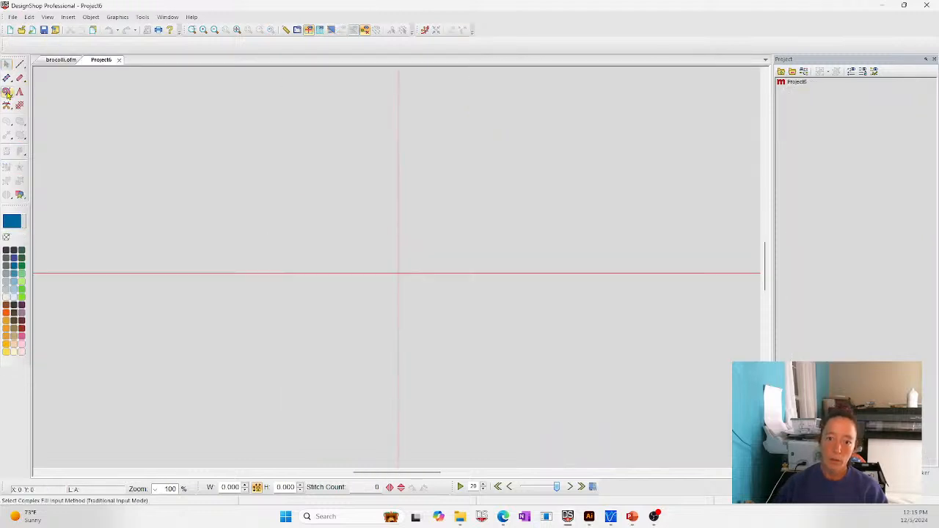
pyautogui.click(20, 195)
pyautogui.click(64, 396)
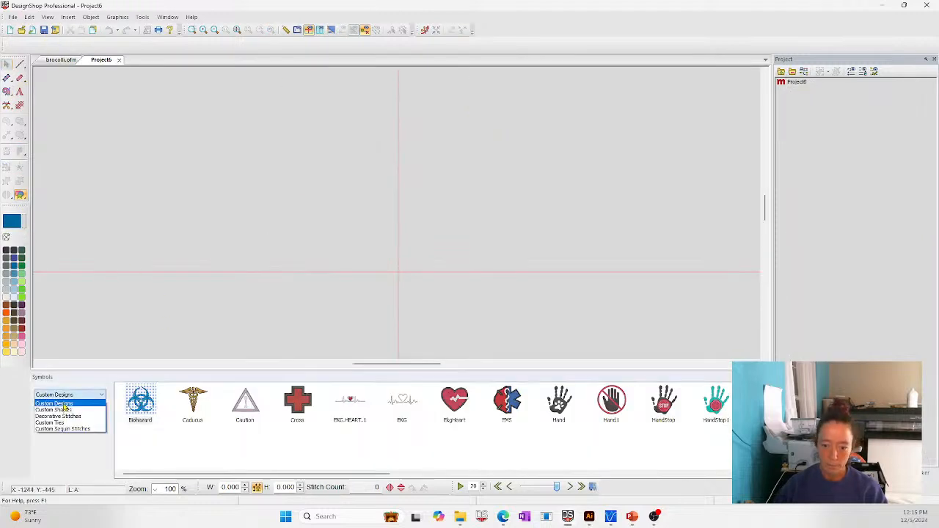
pyautogui.click(66, 410)
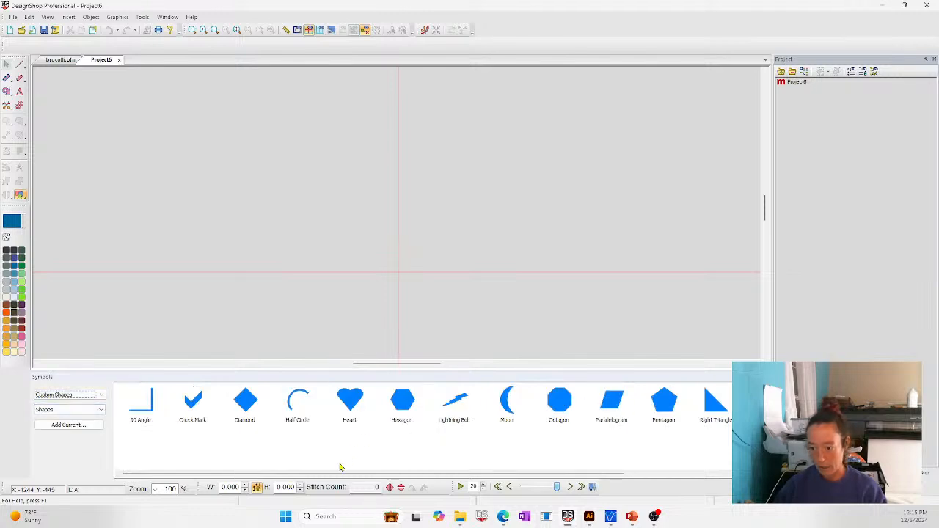
# - Look through the Shapes category of the custom shapes for a circle
pyautogui.moveTo(341, 473); pyautogui.dragTo(143, 493)
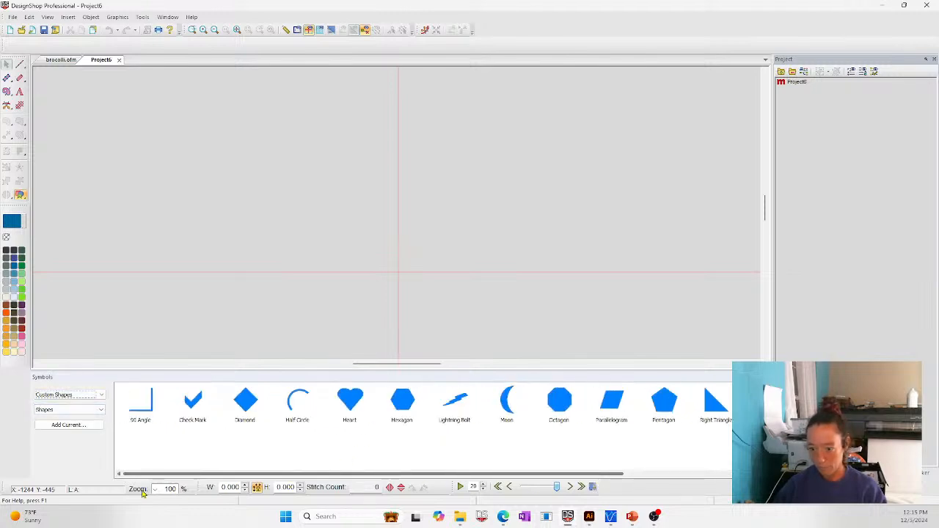
pyautogui.moveTo(217, 494); pyautogui.dragTo(351, 454)
pyautogui.click(95, 410)
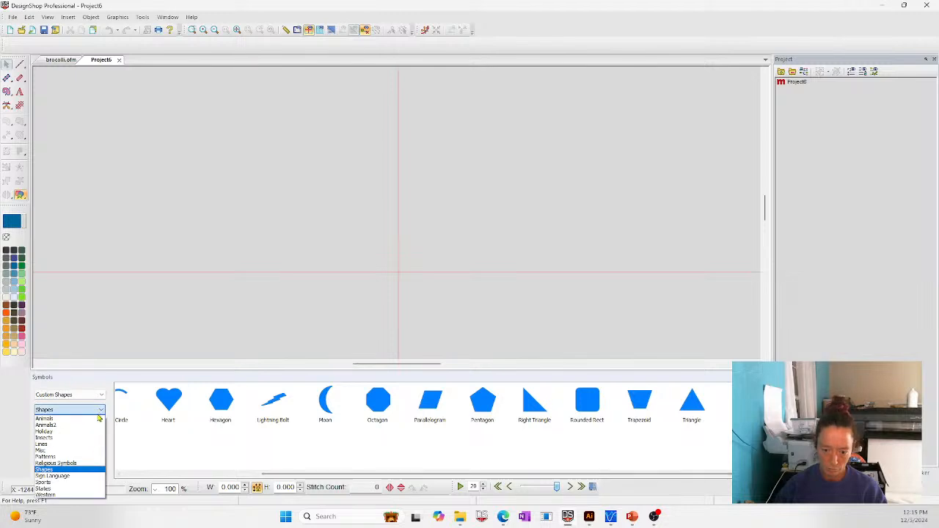
pyautogui.click(75, 470)
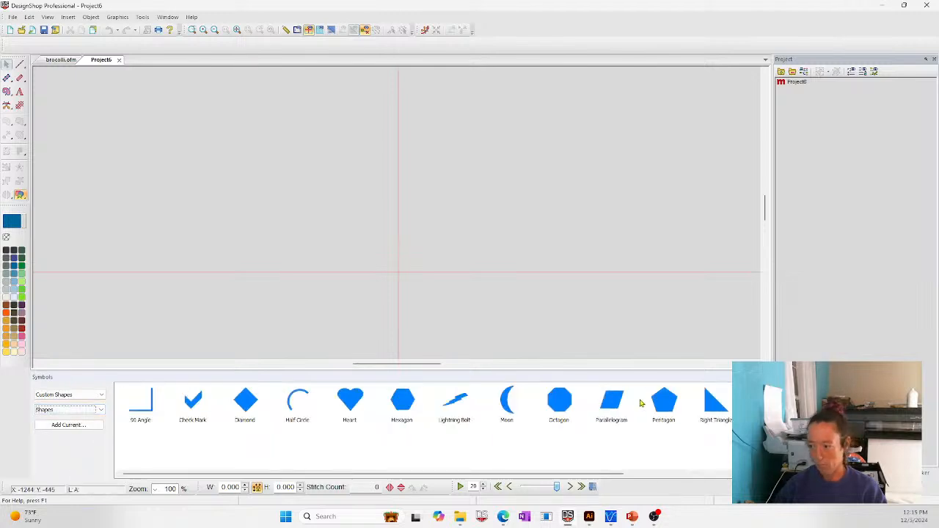
pyautogui.moveTo(514, 475); pyautogui.dragTo(653, 474)
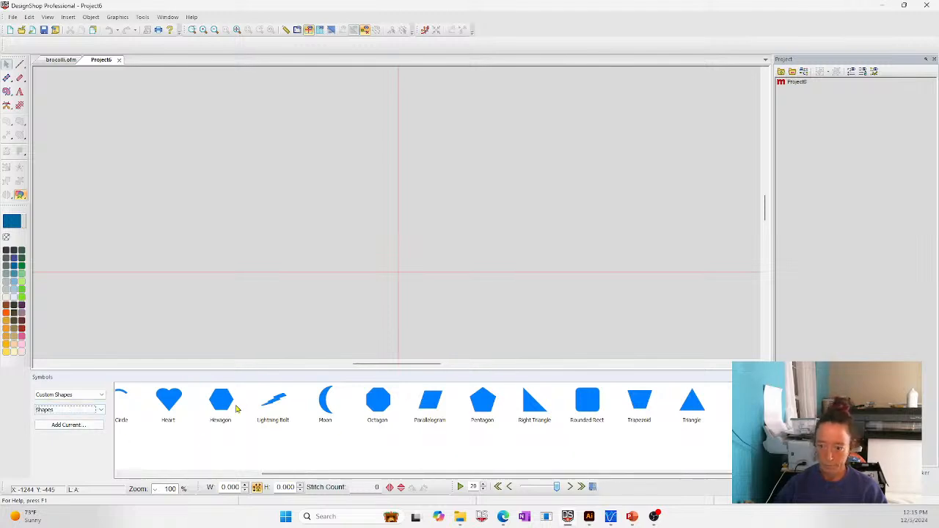
# - Place the Rounded Rect shape near the origin and try to give it a new stitch direction with a very short line
pyautogui.moveTo(597, 411); pyautogui.dragTo(399, 289)
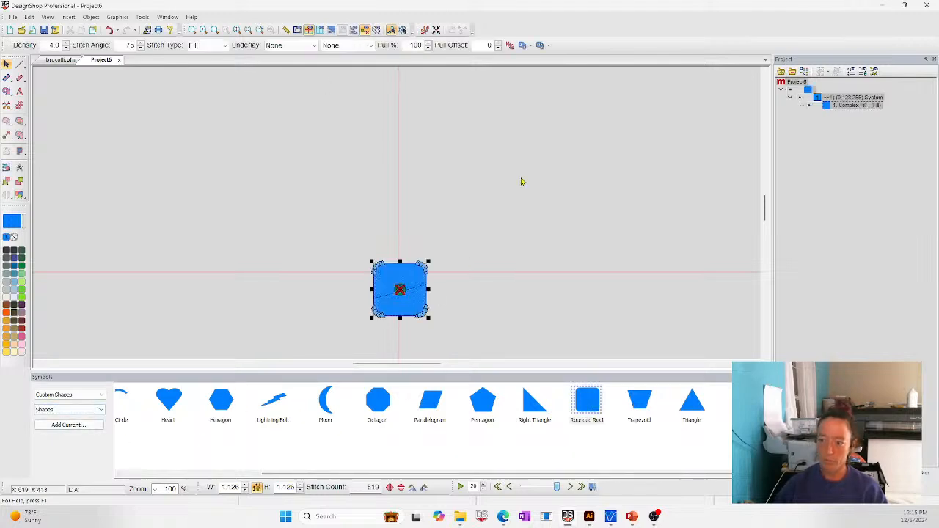
pyautogui.click(455, 214)
pyautogui.click(399, 288)
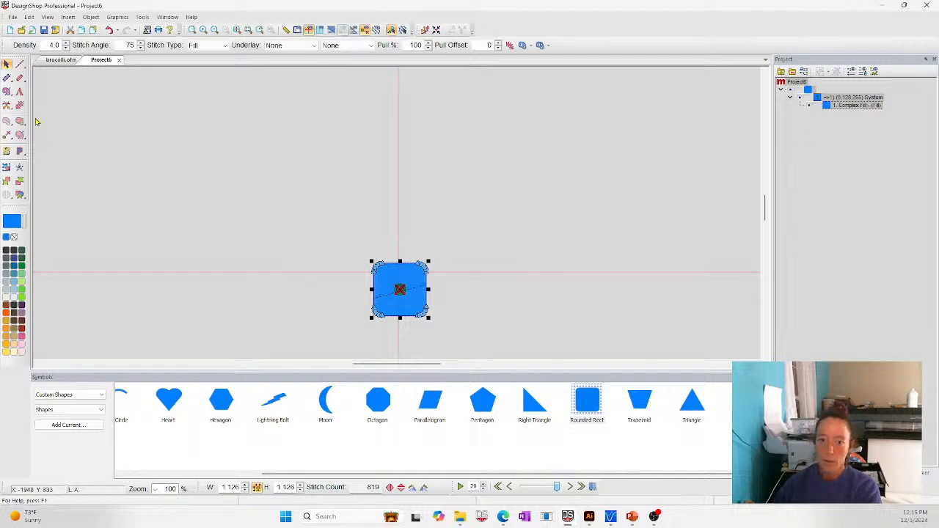
pyautogui.click(21, 135)
pyautogui.moveTo(427, 286); pyautogui.dragTo(429, 286)
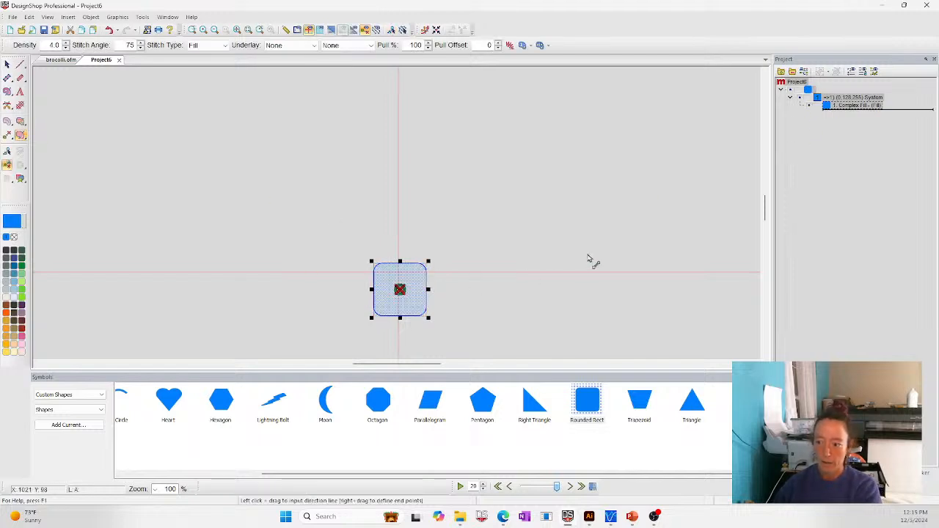
pyautogui.click(6, 65)
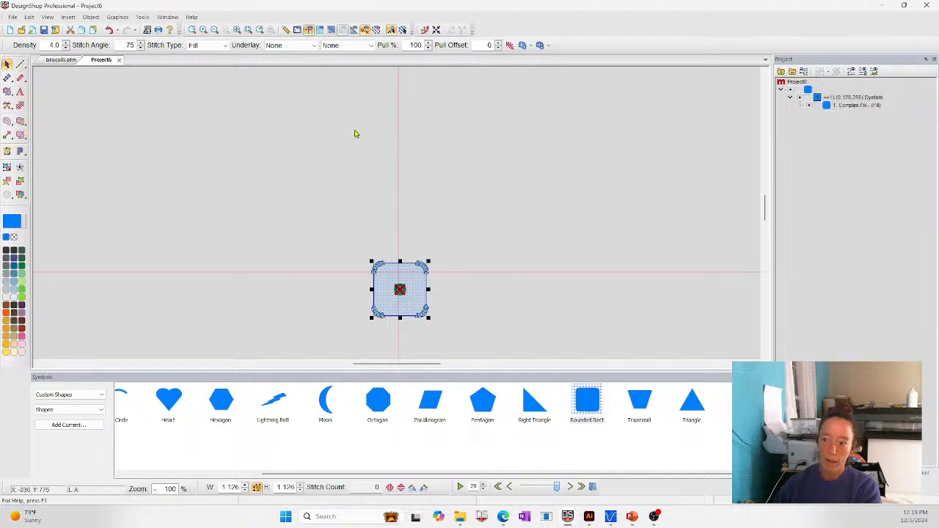
# - Center the rounded rectangle on the design origin and enlarge it in the view
pyautogui.click(405, 297)
pyautogui.click(438, 30)
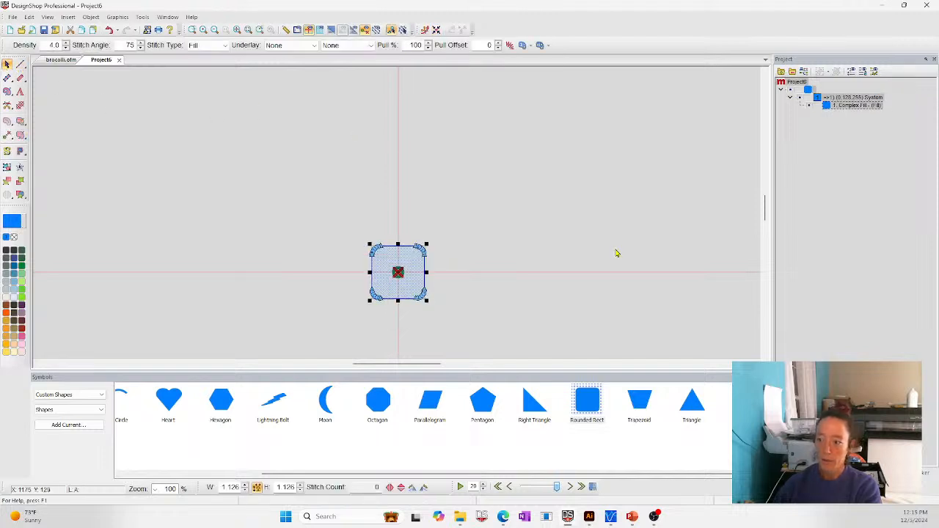
pyautogui.click(617, 253)
pyautogui.click(192, 31)
pyautogui.moveTo(341, 233); pyautogui.dragTo(473, 325)
pyautogui.click(407, 171)
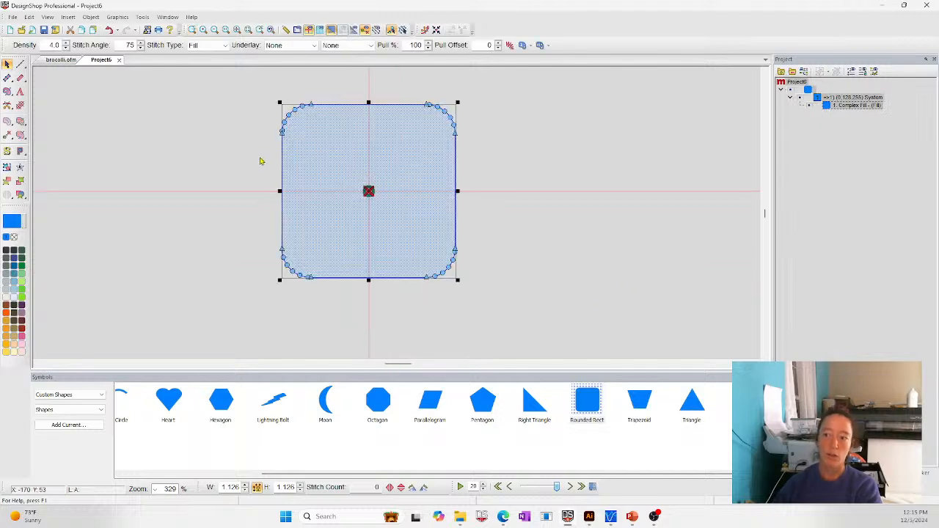
# - Draw a slightly rising stitch direction line across the whole rounded rectangle, and delete the shape
pyautogui.click(471, 183)
pyautogui.click(405, 160)
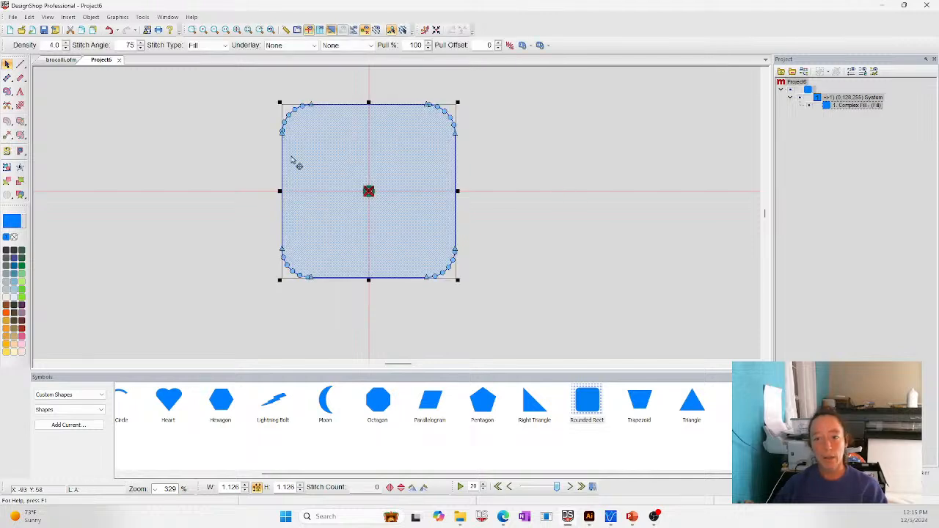
pyautogui.click(20, 137)
pyautogui.moveTo(256, 200); pyautogui.dragTo(516, 149)
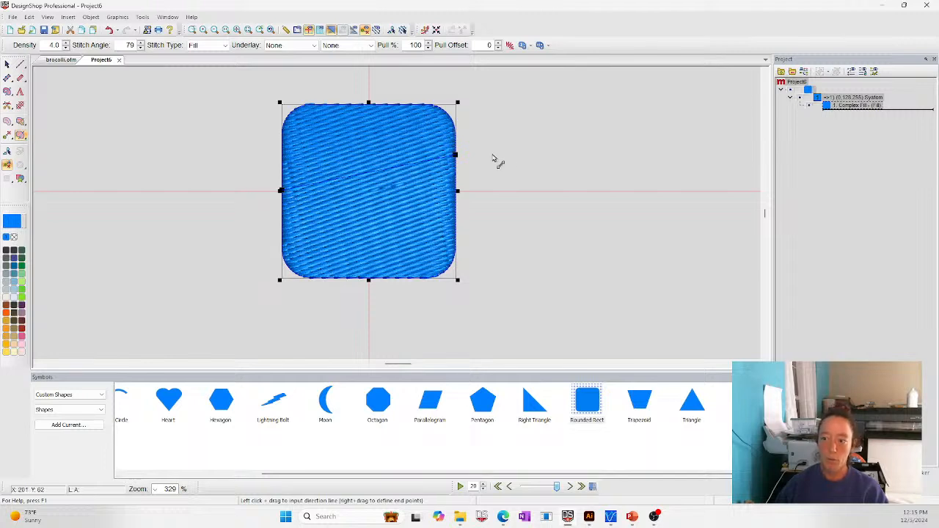
pyautogui.click(6, 65)
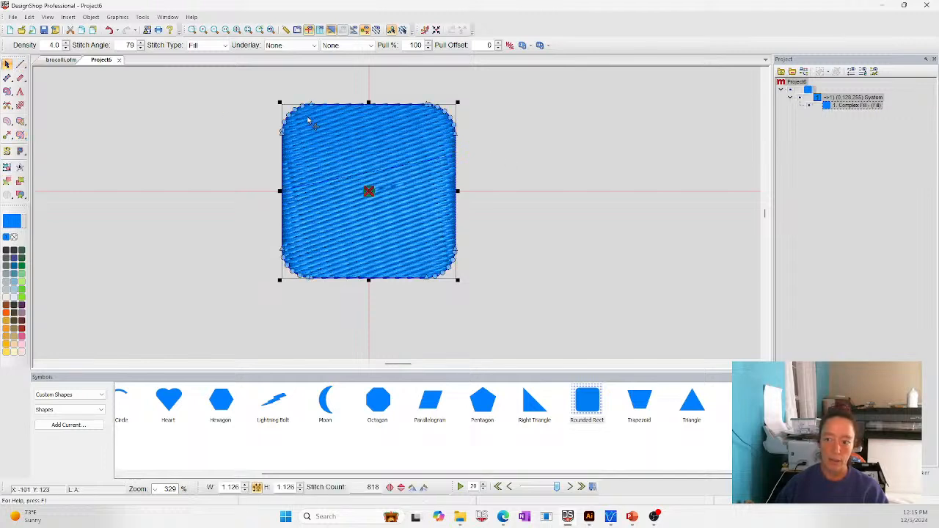
pyautogui.moveTo(246, 94); pyautogui.dragTo(545, 319)
pyautogui.press('Delete')
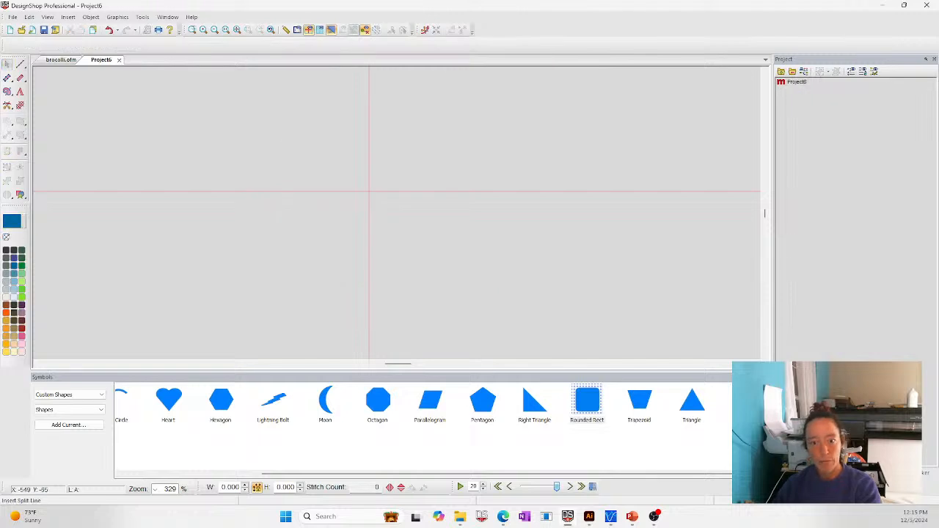
# - Draw a complex fill circle about 1.26 in across with automatic circle input, and center it on the design origin
pyautogui.click(7, 91)
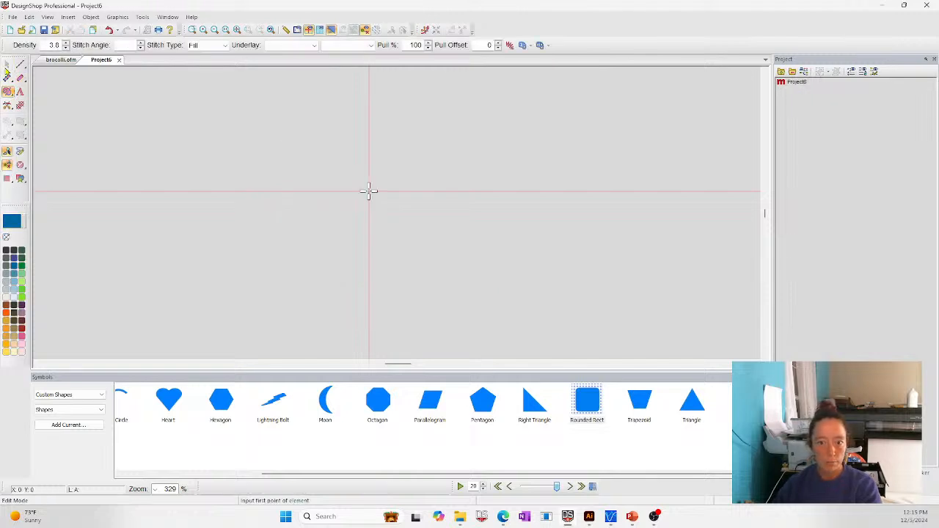
pyautogui.click(310, 124)
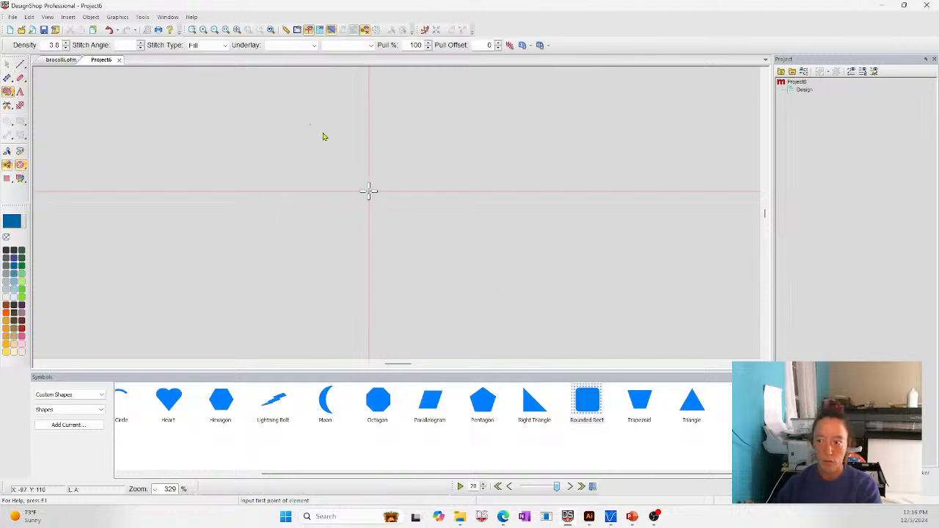
pyautogui.click(440, 270)
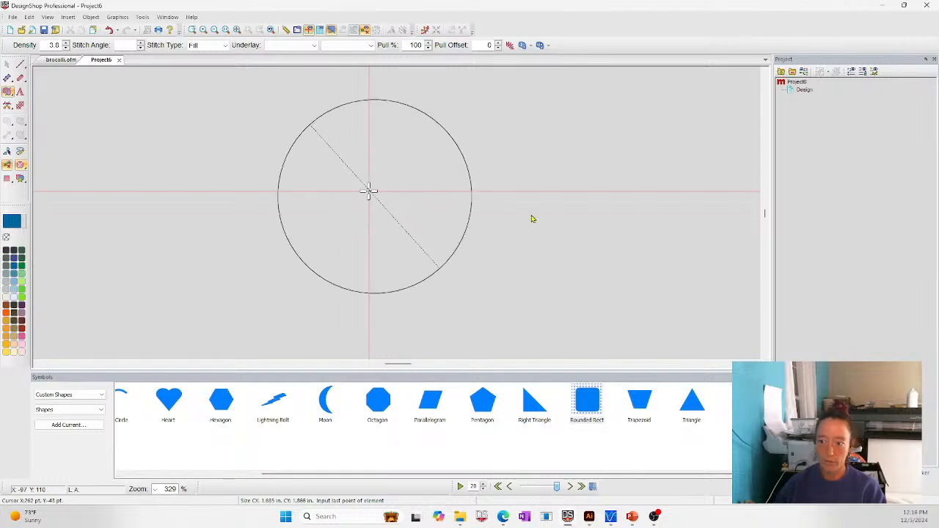
pyautogui.click(526, 171)
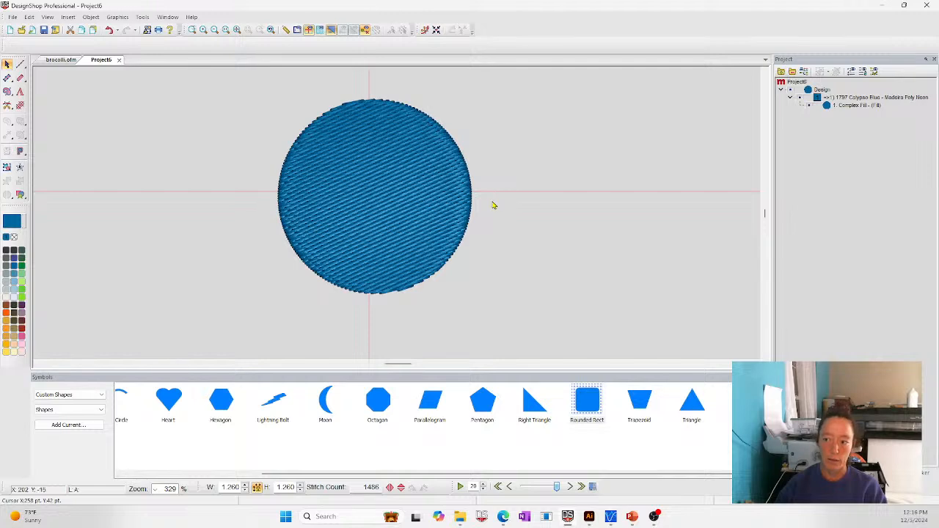
pyautogui.click(874, 108)
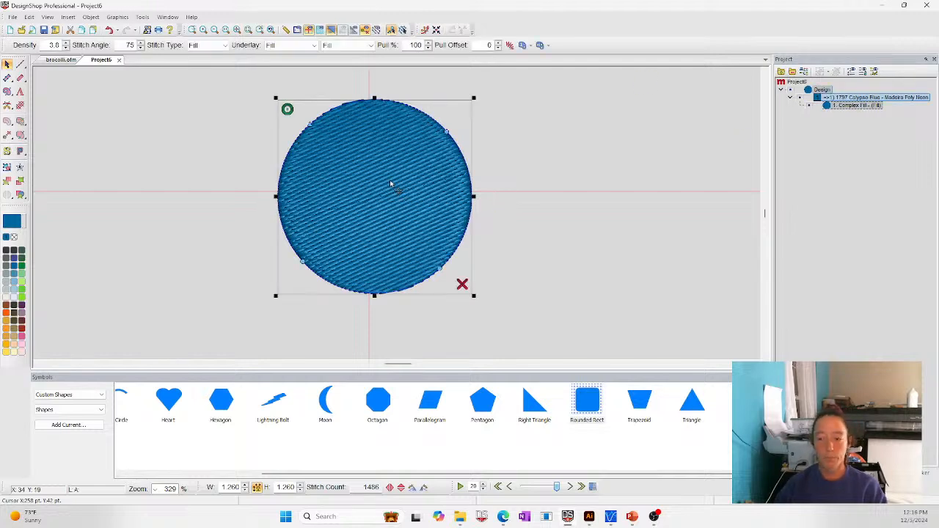
pyautogui.click(436, 29)
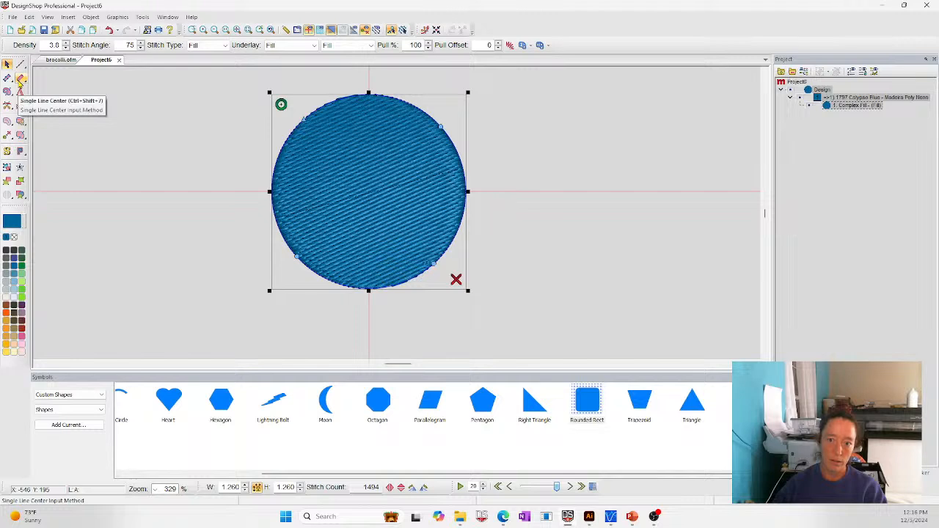
# - Add a satin Single Line Center circle along the filled circle's edge as a border, spanning its full horizontal diameter
pyautogui.click(20, 81)
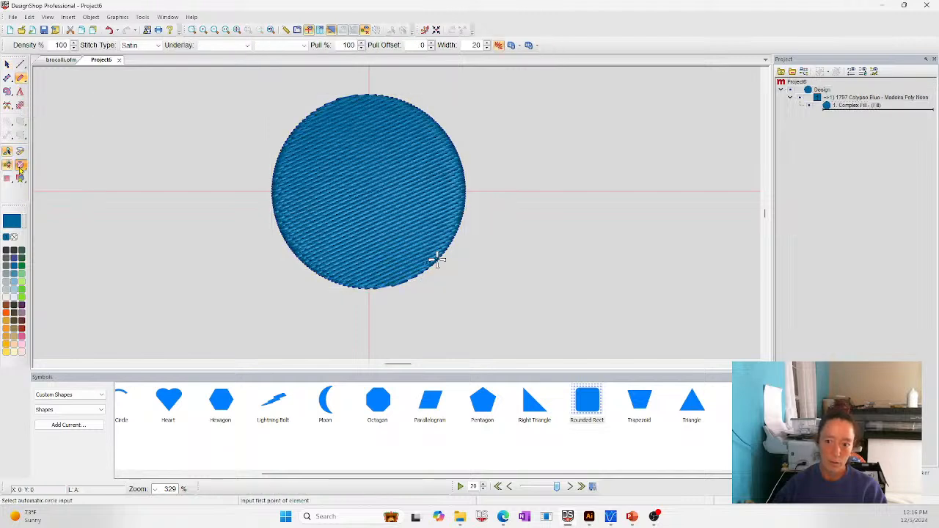
pyautogui.click(21, 169)
pyautogui.click(271, 192)
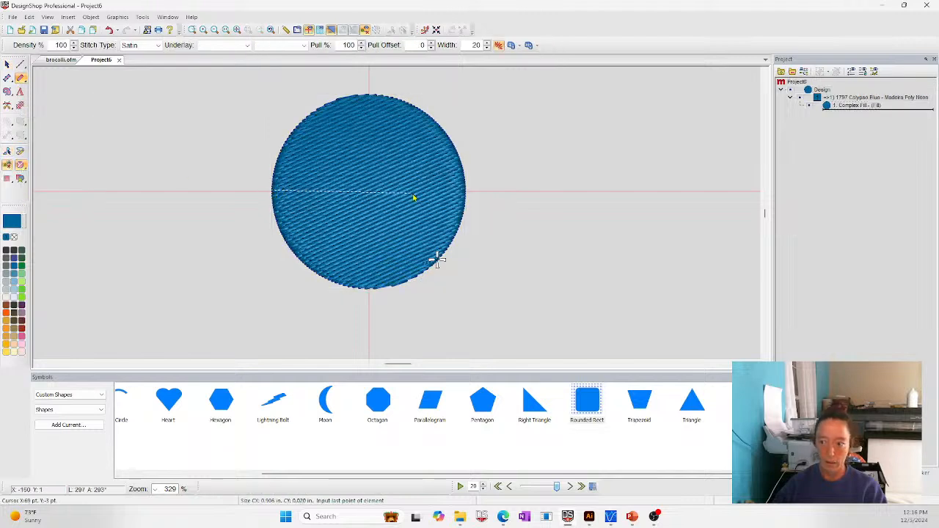
pyautogui.click(468, 193)
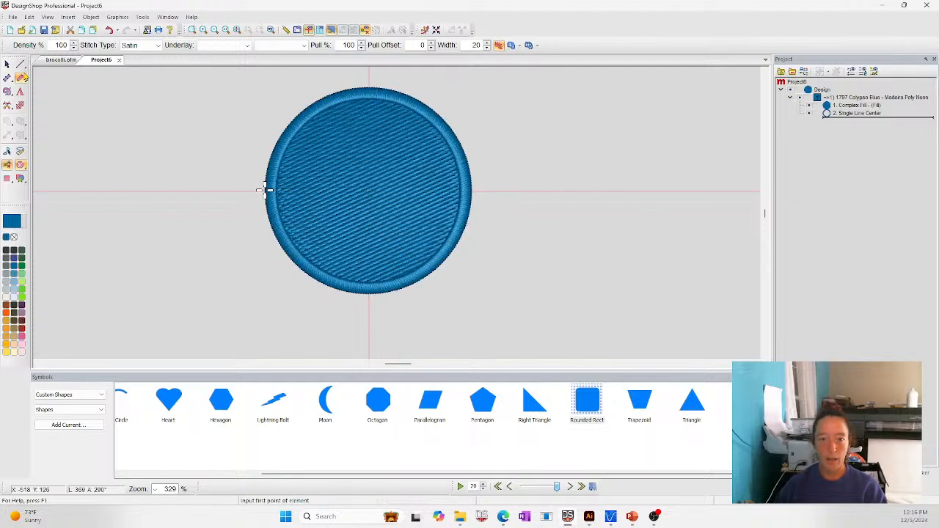
pyautogui.press('Escape')
# - Select the complex fill and its satin border together for alignment
pyautogui.click(844, 114)
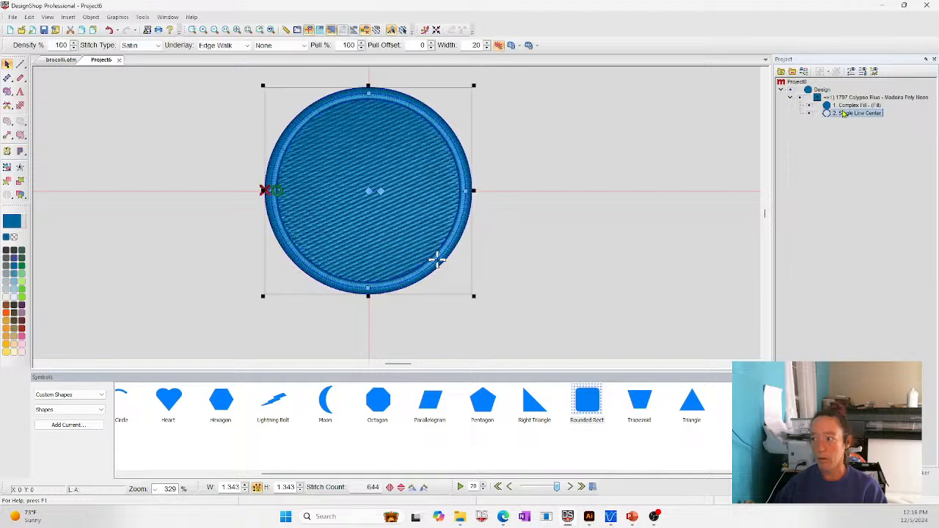
pyautogui.click(837, 97)
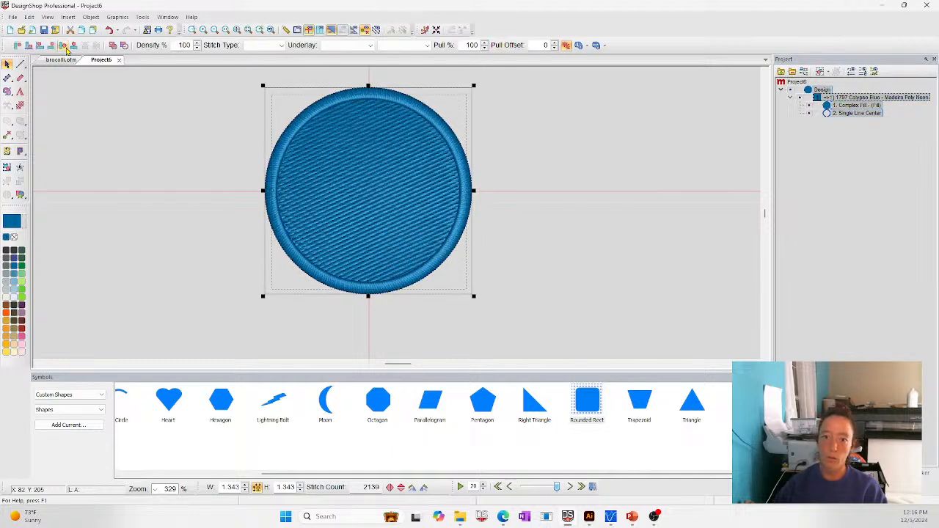
# - Examine the circle's Complex Fill and Single Line Center outline by selecting each object in turn
pyautogui.click(615, 283)
pyautogui.click(379, 149)
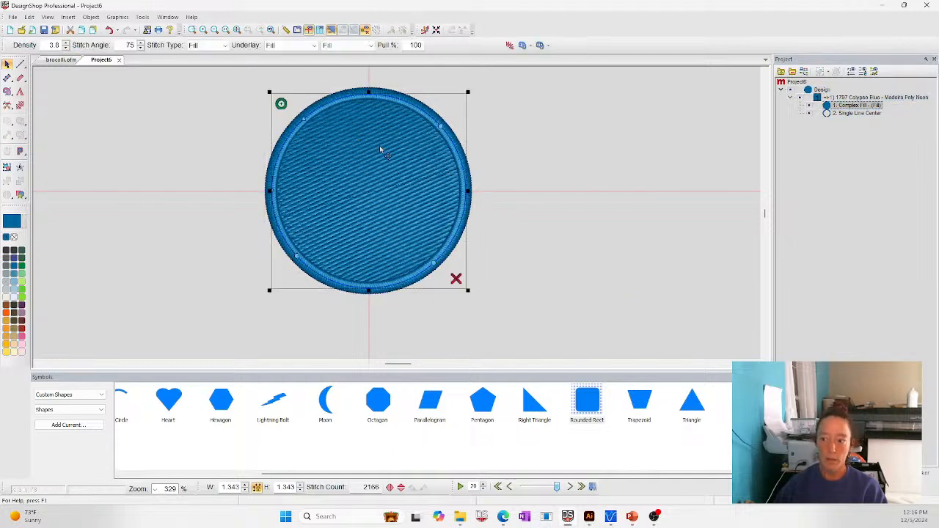
pyautogui.click(855, 114)
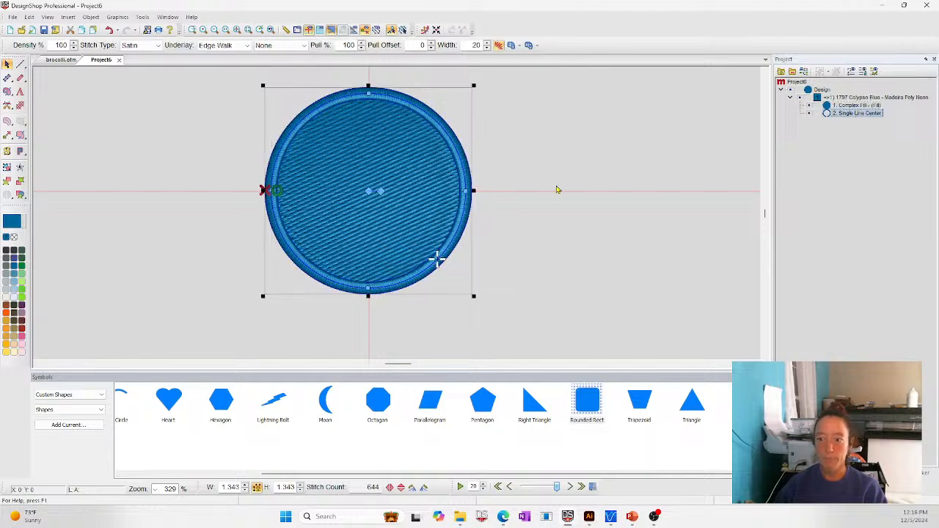
pyautogui.press('Up')
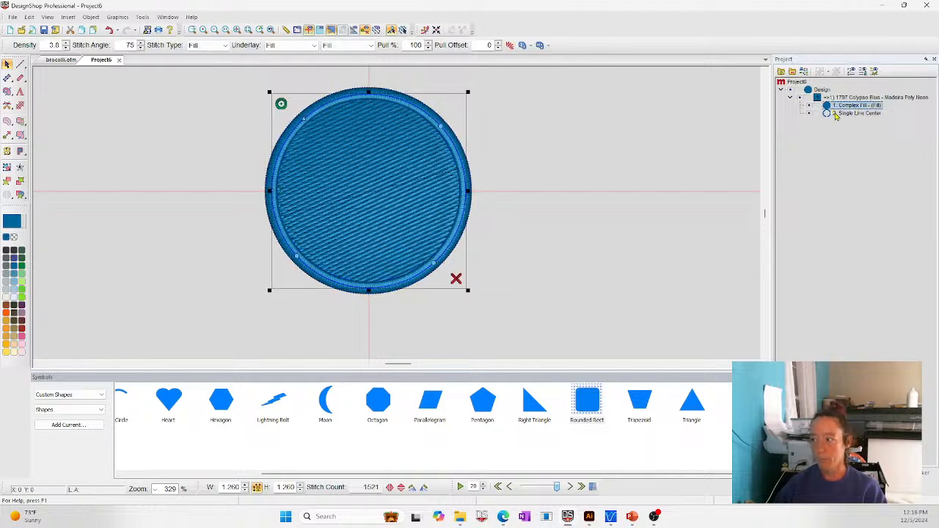
pyautogui.press('Up')
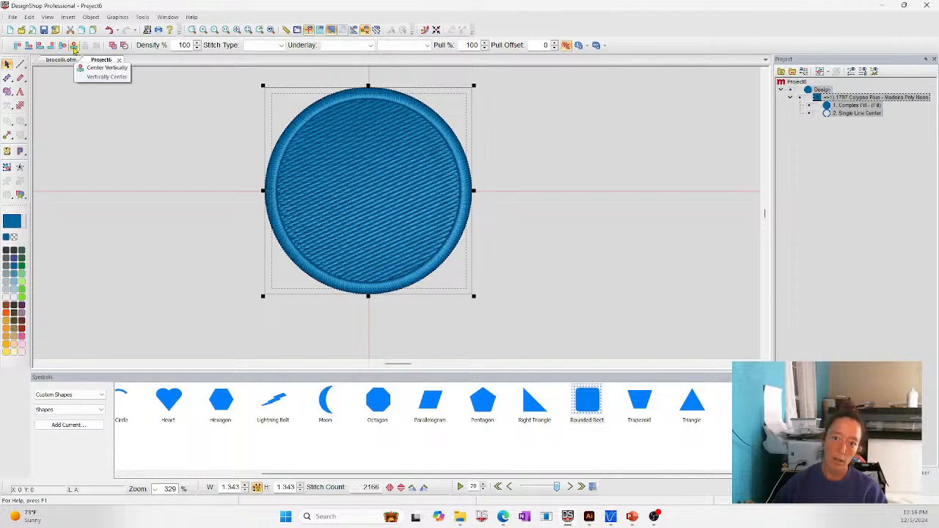
# - Move the Complex Fill circle away from its outline so the two objects are offset
pyautogui.click(743, 198)
pyautogui.click(431, 198)
pyautogui.moveTo(368, 194); pyautogui.dragTo(425, 207)
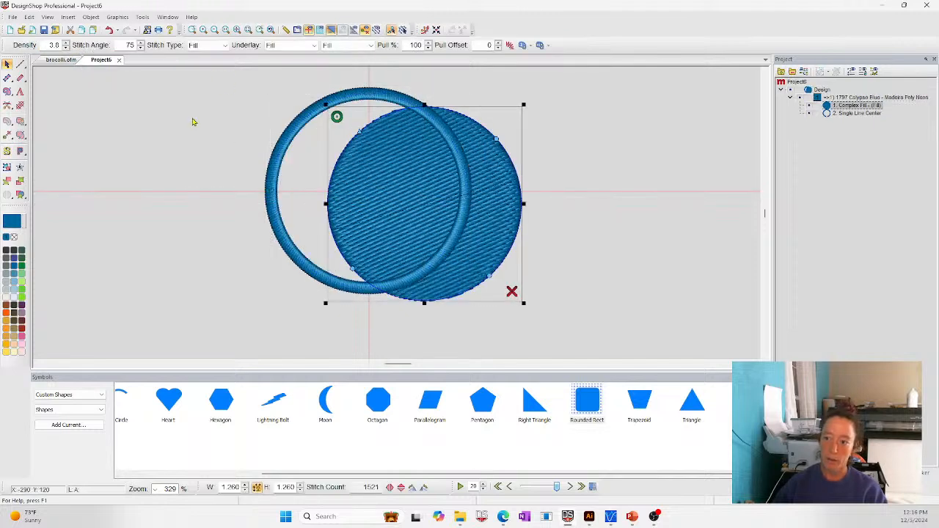
# - Align the fill and outline by their horizontal and vertical centers, and center the design on the origin
pyautogui.moveTo(185, 73); pyautogui.dragTo(477, 306)
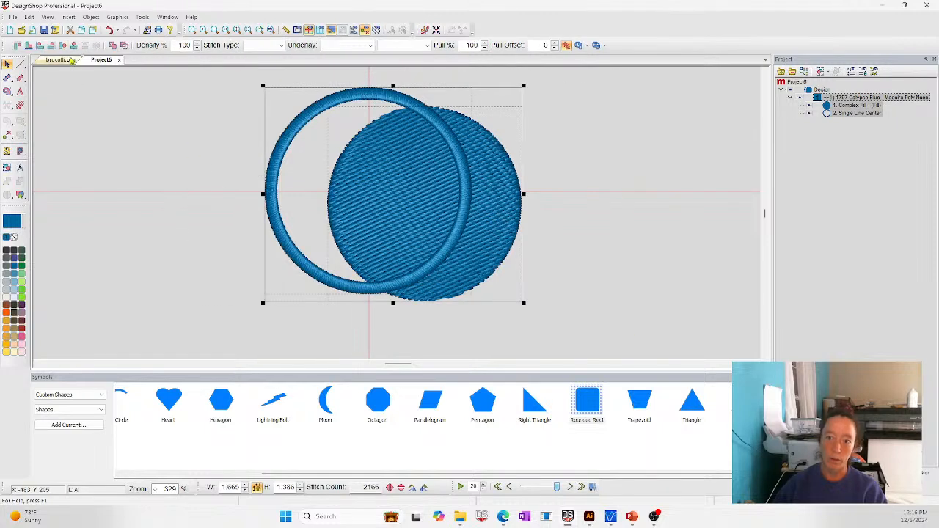
pyautogui.click(64, 46)
pyautogui.click(74, 46)
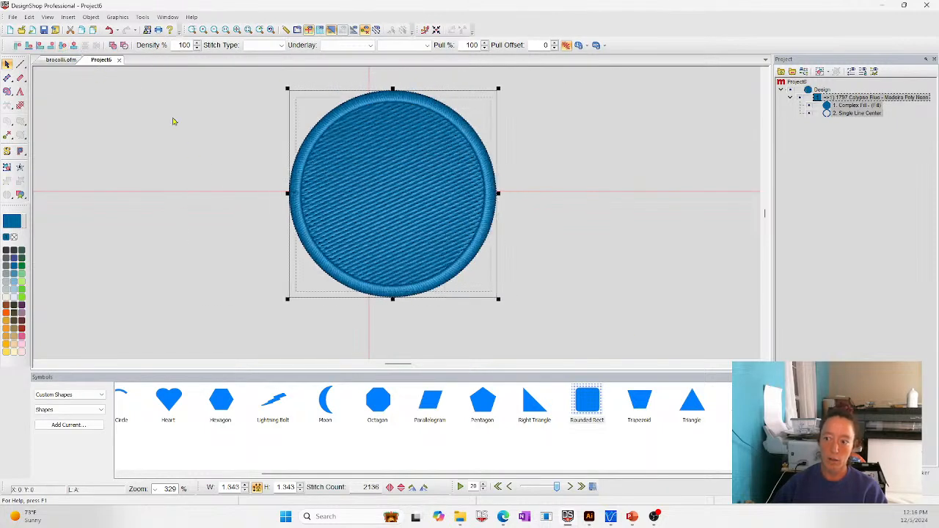
pyautogui.click(434, 30)
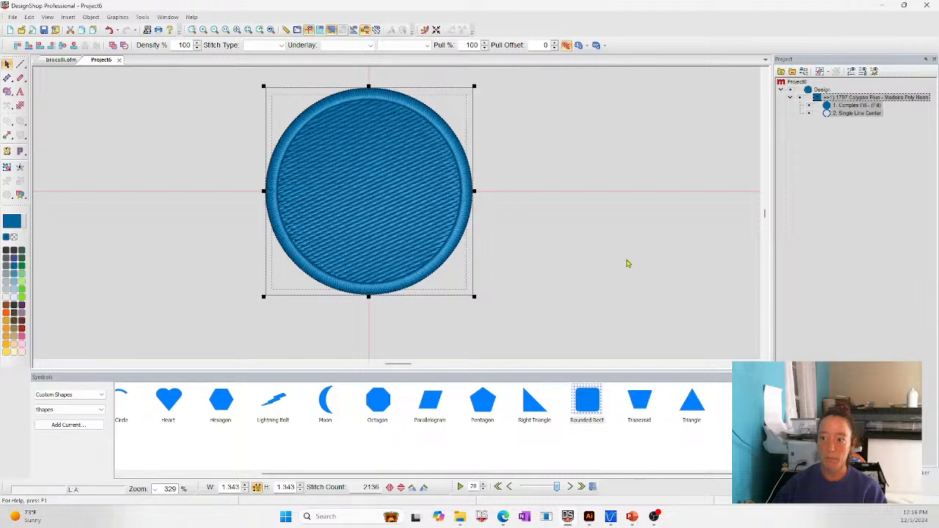
# - Replace the circle's satin outline with a Single Line Center object converted from a copy of the fill
pyautogui.click(624, 262)
pyautogui.click(342, 138)
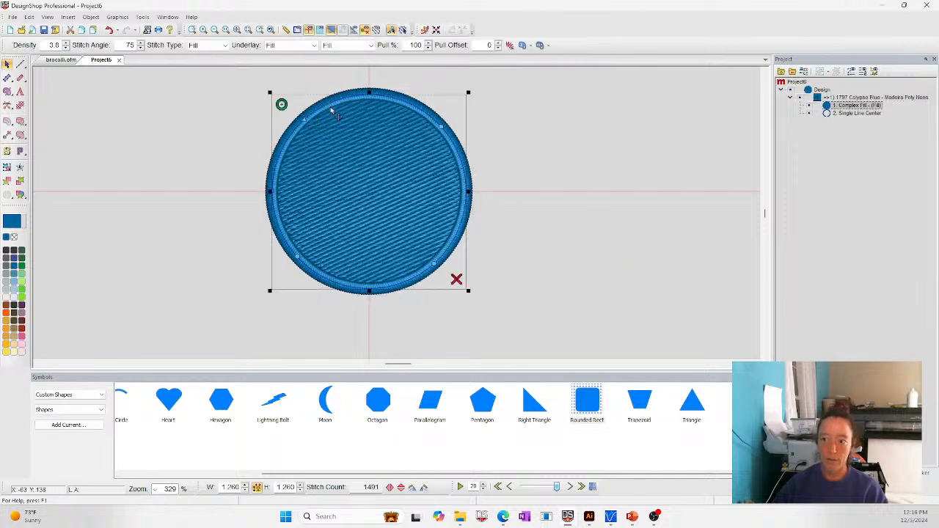
pyautogui.click(480, 151)
pyautogui.click(455, 149)
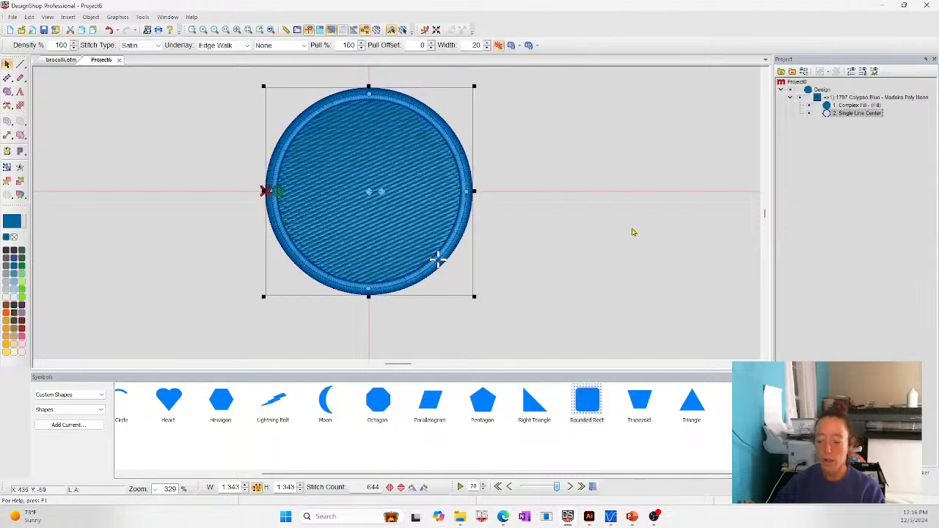
pyautogui.press('Delete')
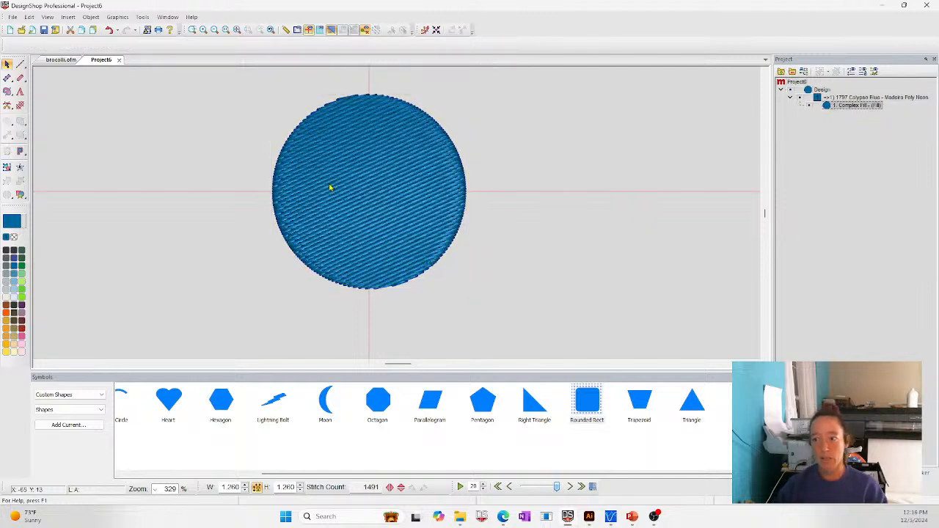
pyautogui.click(333, 206)
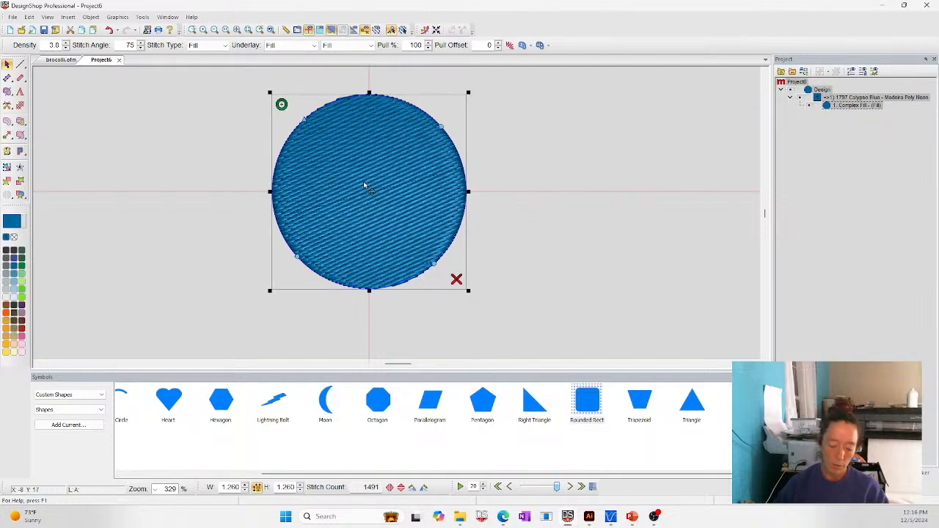
pyautogui.hotkey('ctrl', 'z')
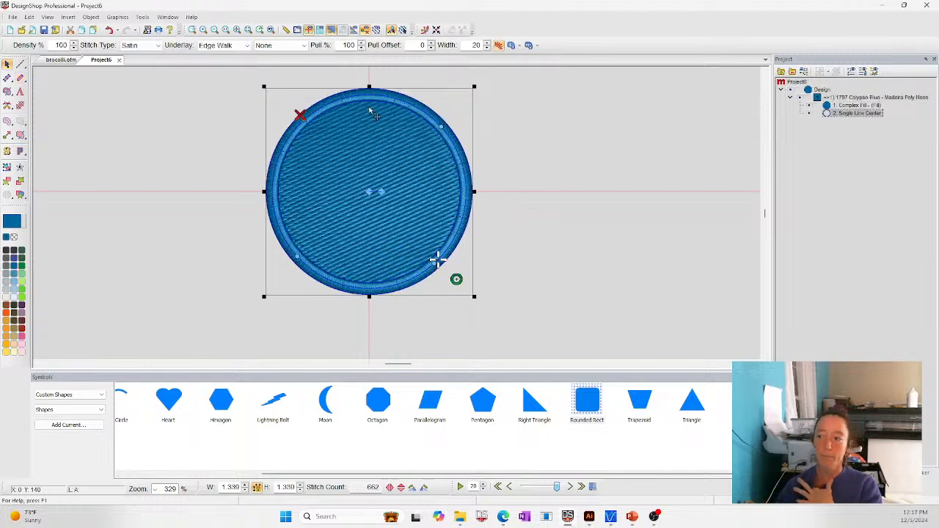
# - Replace the circle's fill with a Complex Fill converted from a copy of the outline, placed before the outline in the stitch order
pyautogui.click(473, 124)
pyautogui.click(432, 181)
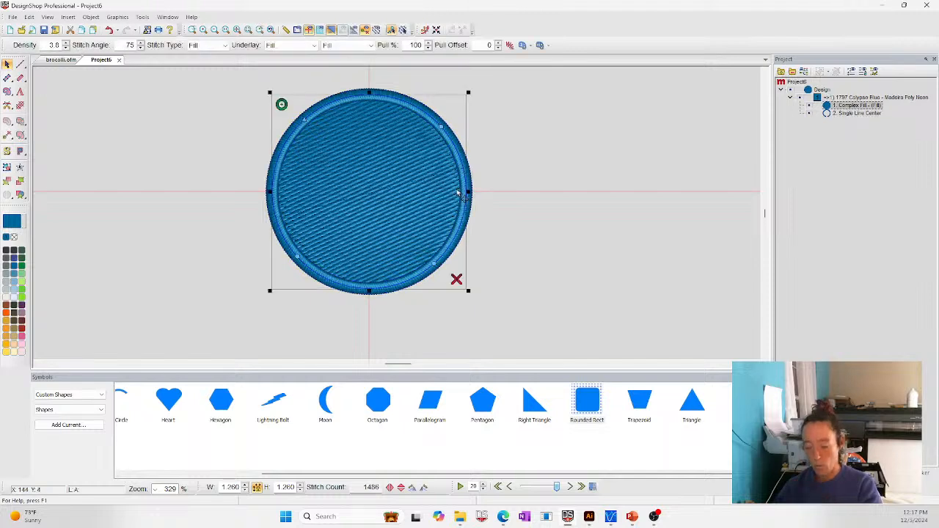
pyautogui.press('Delete')
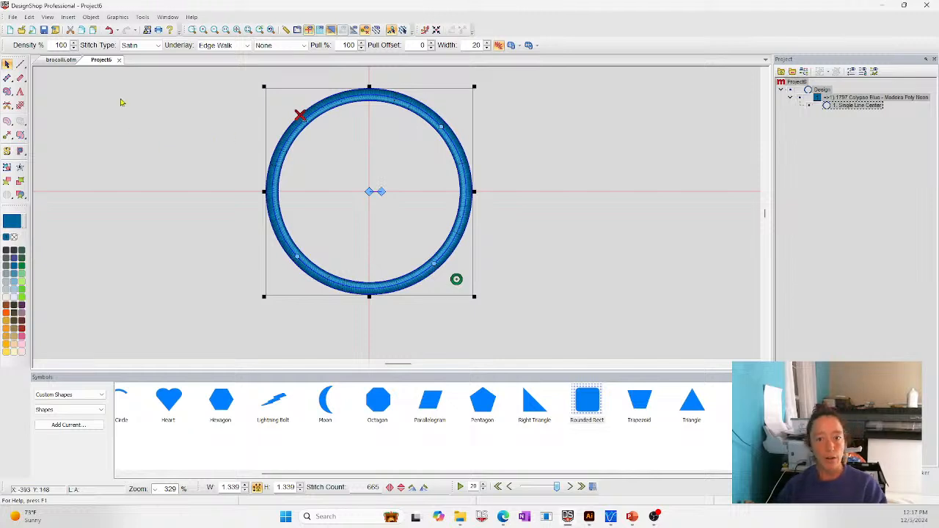
pyautogui.click(21, 97)
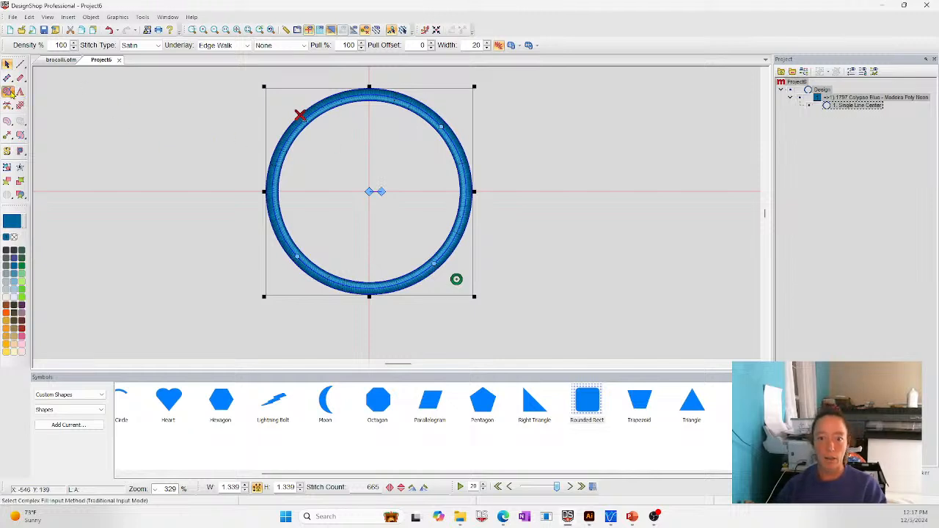
pyautogui.moveTo(862, 116); pyautogui.dragTo(854, 105)
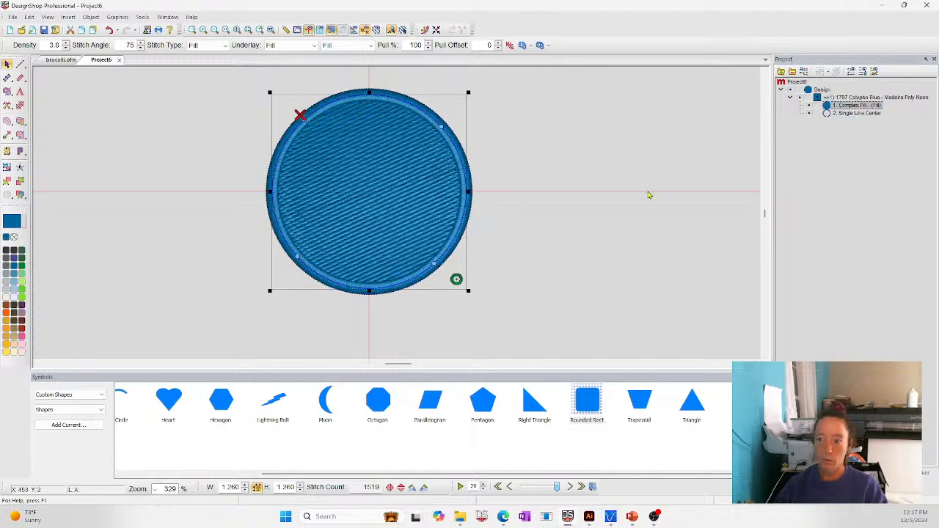
# - Delete the fill and draw a new Complex Fill circle spanning the outline ring from its top to its bottom
pyautogui.press('Delete')
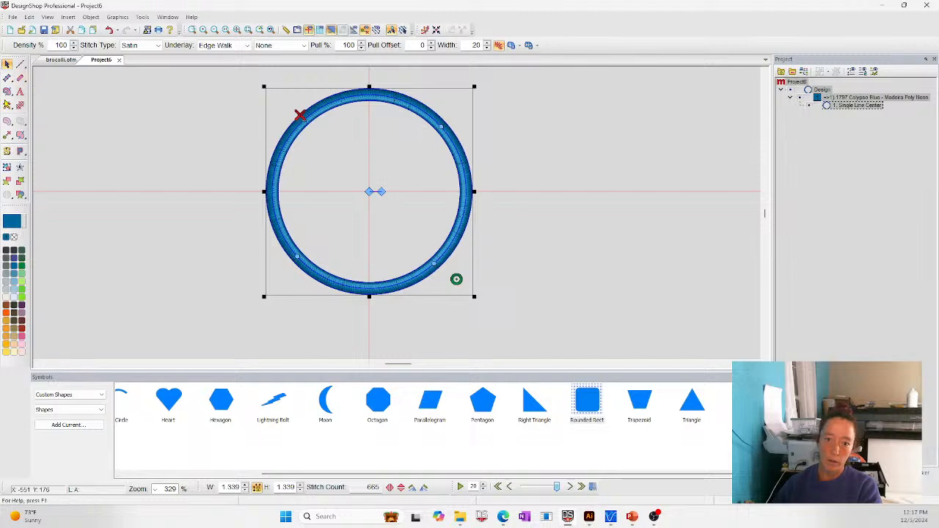
pyautogui.click(7, 91)
pyautogui.click(19, 166)
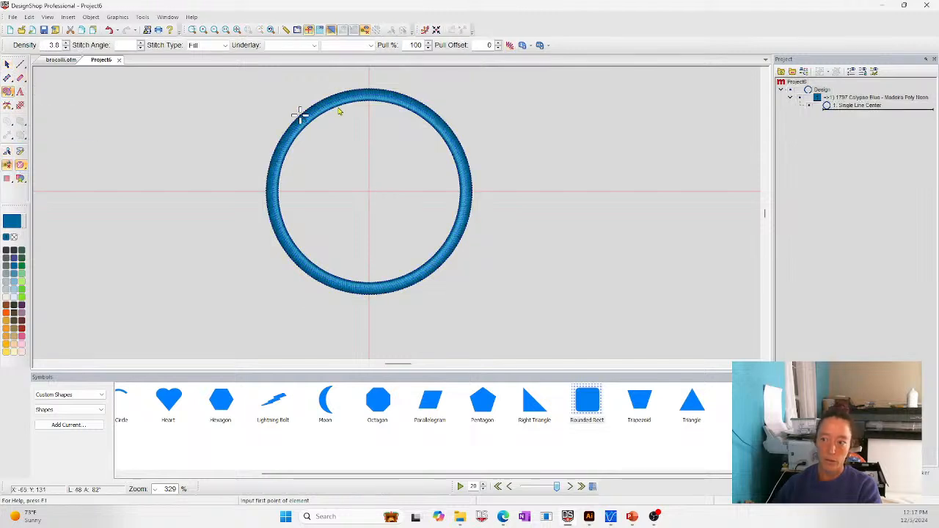
pyautogui.click(370, 105)
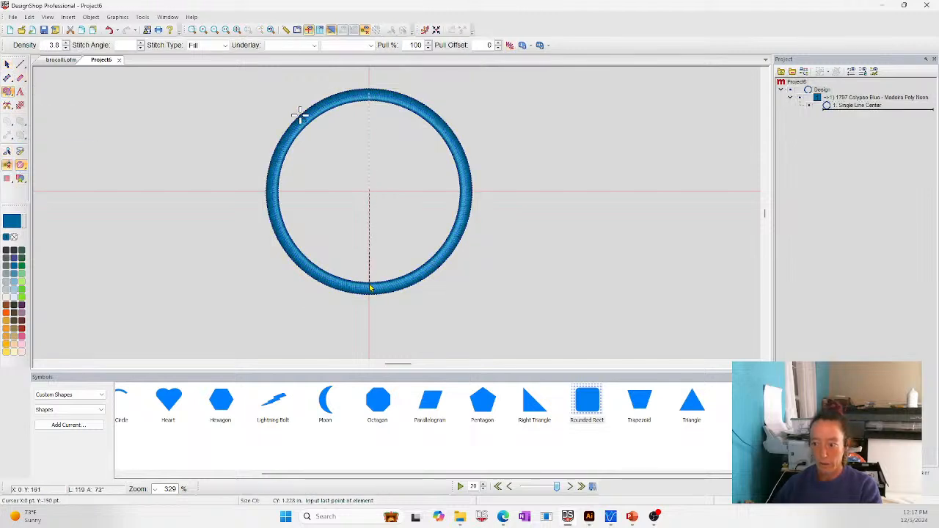
pyautogui.click(371, 293)
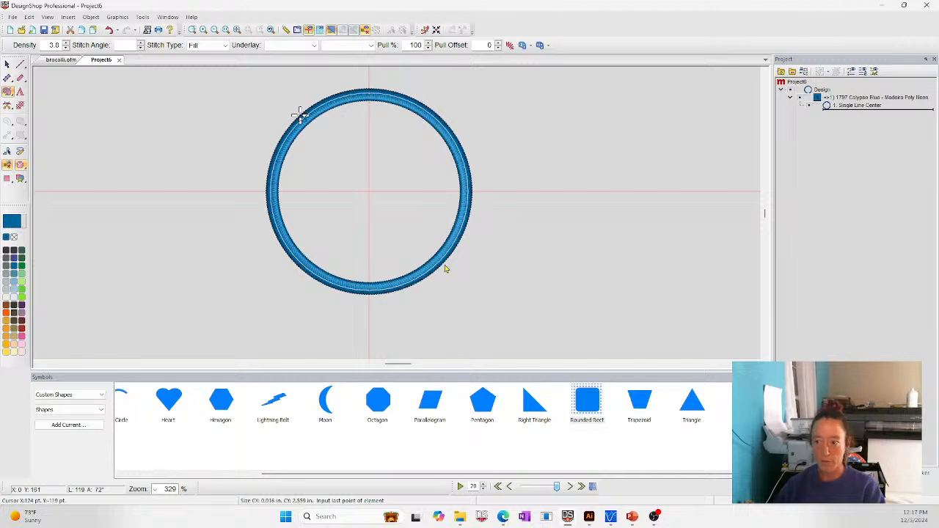
# - Place the new Complex Fill before the Single Line Center outline in the stitch order
pyautogui.click(844, 117)
pyautogui.moveTo(845, 119); pyautogui.dragTo(845, 101)
pyautogui.click(843, 98)
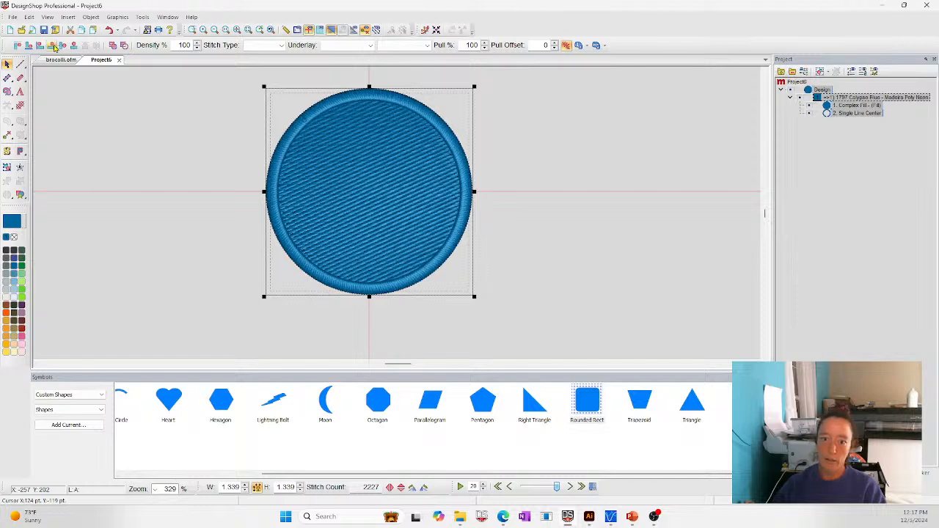
pyautogui.click(611, 277)
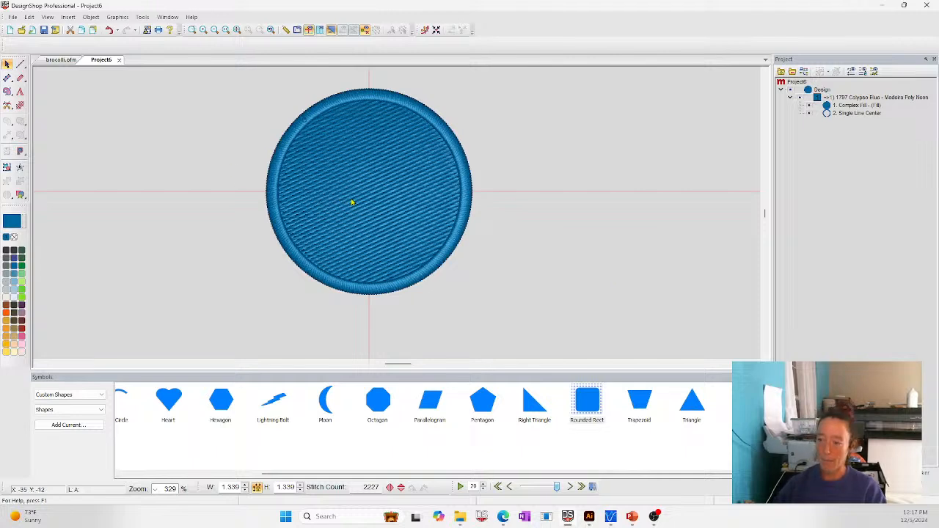
# - Switch to the PowerPoint slide show with the broccoli and filled-circle questions
pyautogui.moveTo(654, 517)
pyautogui.moveTo(631, 517)
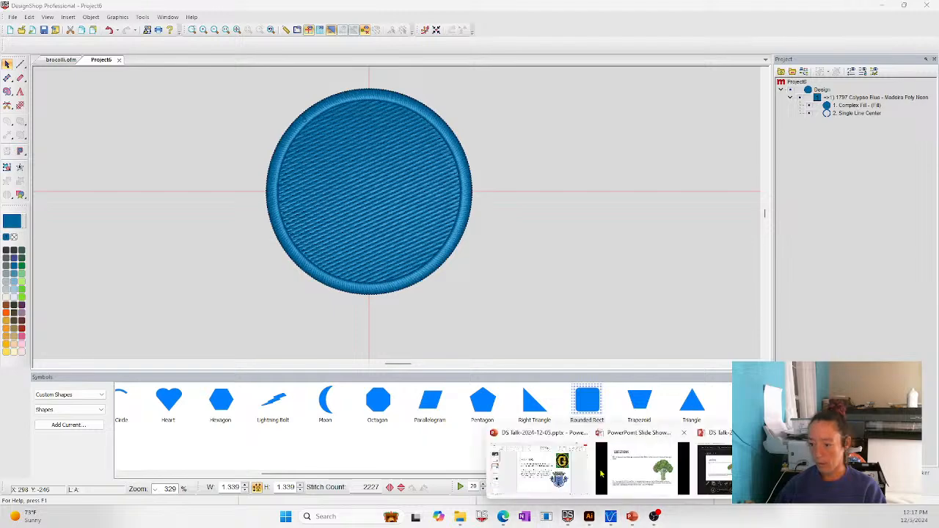
pyautogui.click(629, 476)
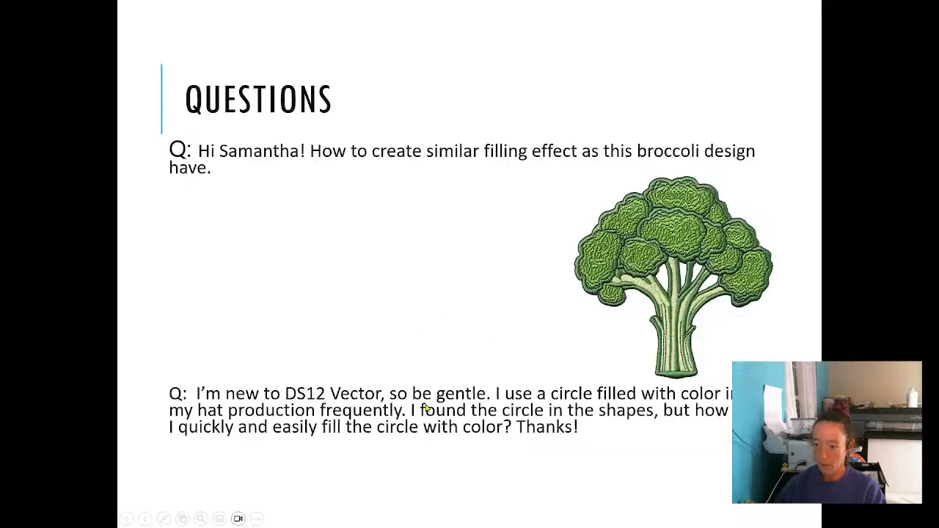
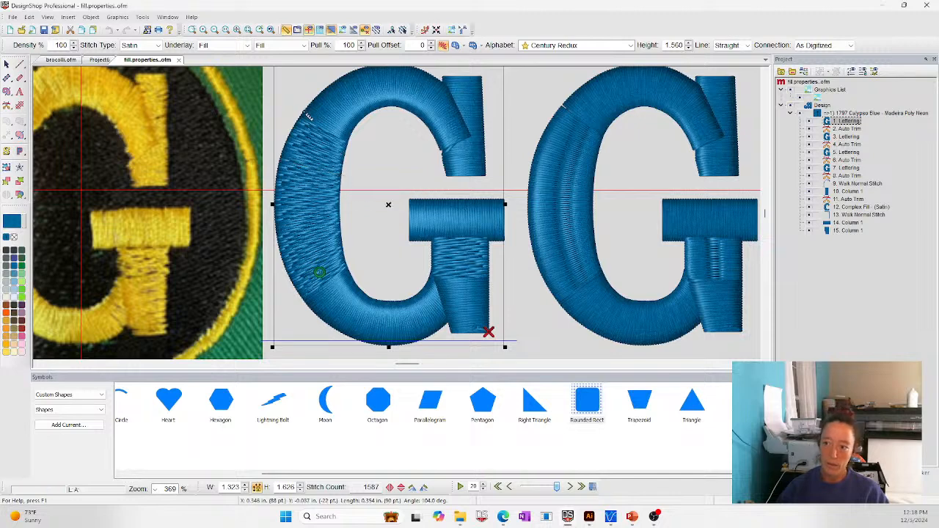
# - Measure across the thick curved stroke of the first blue G and open that lettering's Top Stitching properties
pyautogui.moveTo(306, 115); pyautogui.dragTo(353, 145)
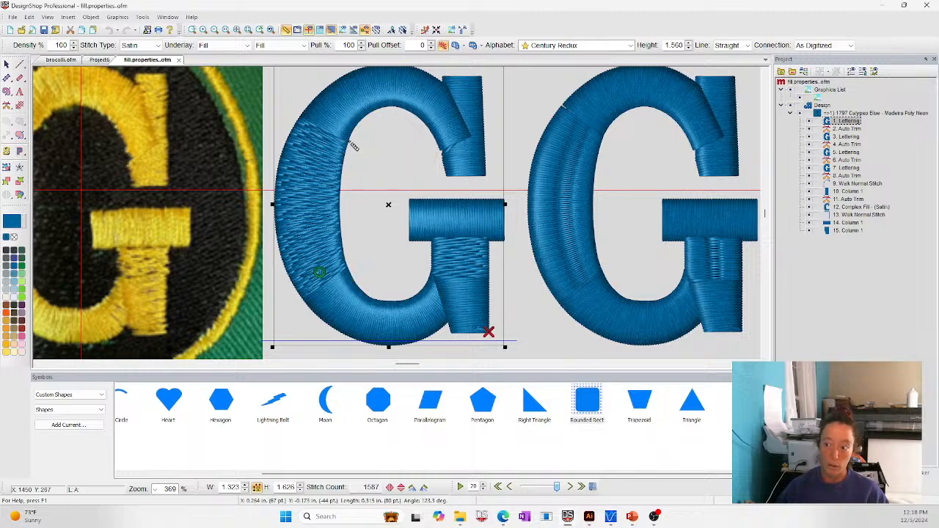
pyautogui.rightClick(846, 125)
pyautogui.click(869, 138)
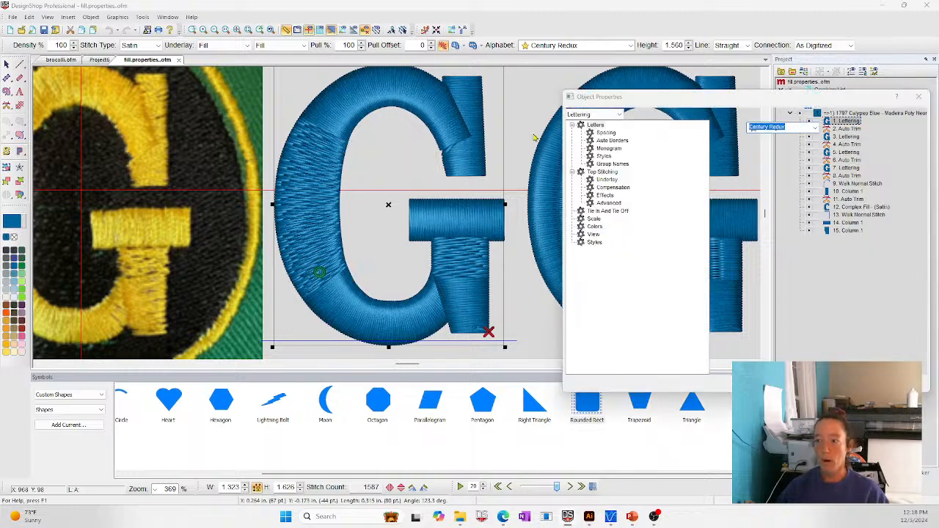
pyautogui.click(603, 173)
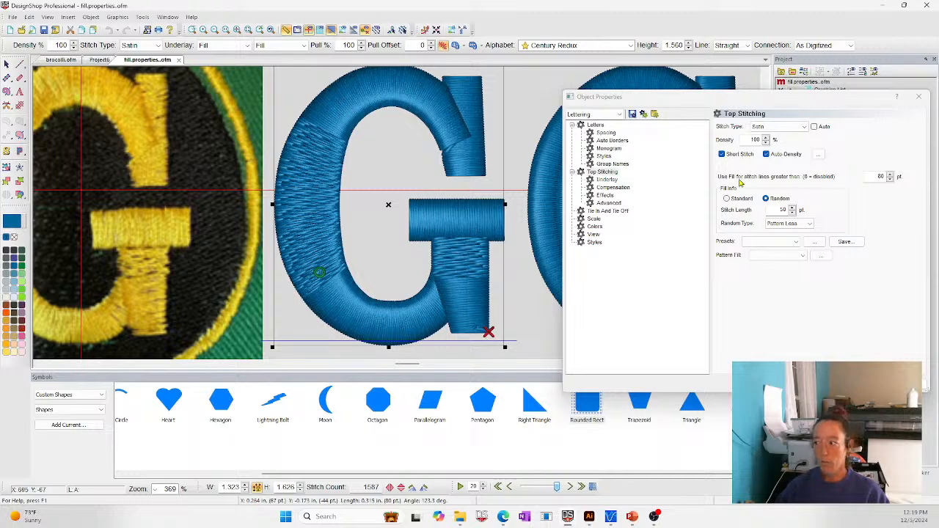
# - Set the first G to use fill for stitch lines greater than 100 pt, and undo the change
pyautogui.click(6, 66)
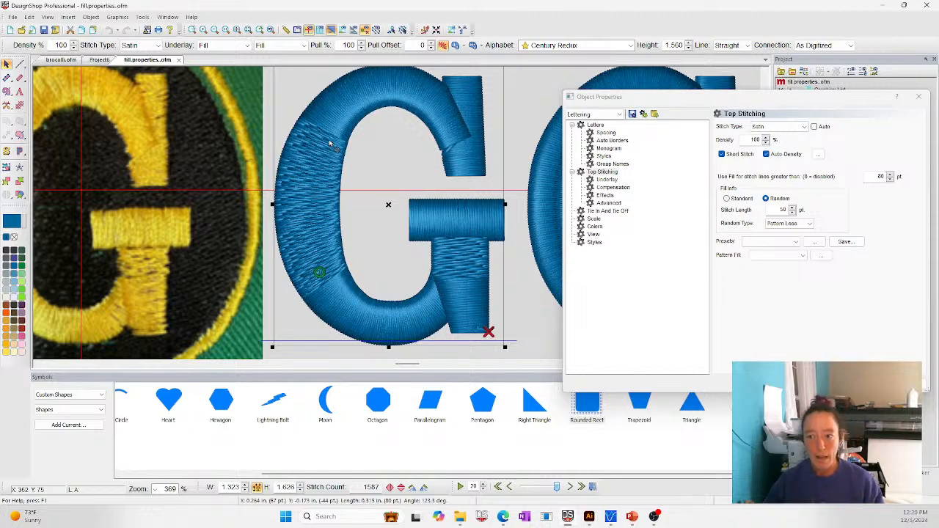
pyautogui.doubleClick(879, 176)
pyautogui.write('10')
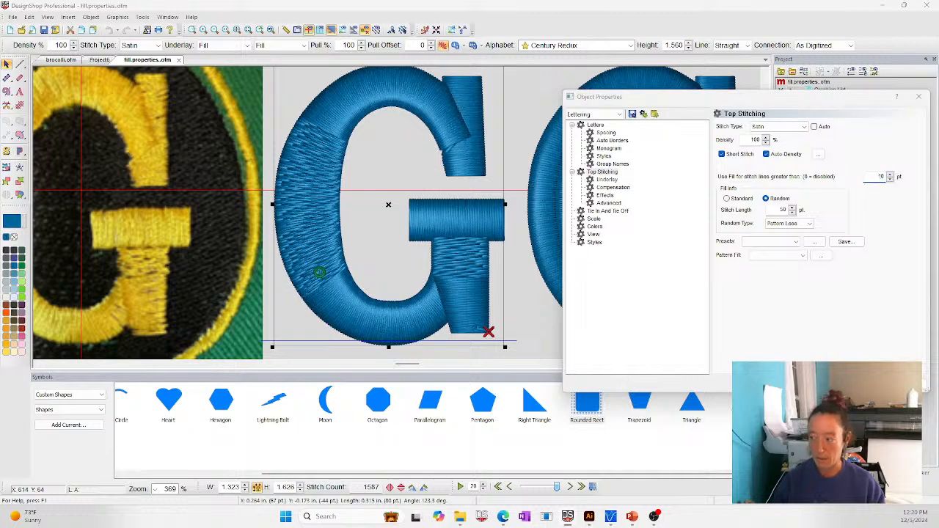
pyautogui.write('0')
pyautogui.press('Return')
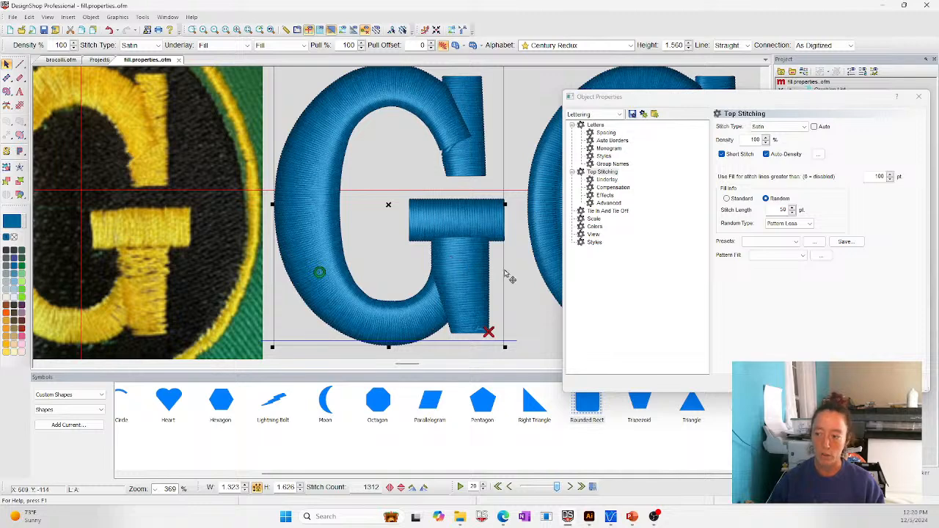
pyautogui.click(109, 29)
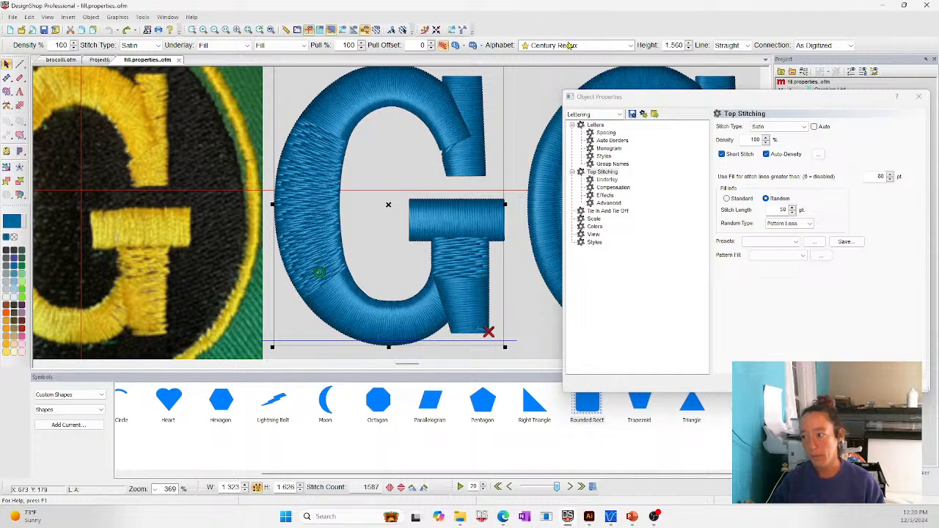
# - Move the Object Properties window aside and fit all the G samples in the view
pyautogui.moveTo(613, 100); pyautogui.dragTo(718, 100)
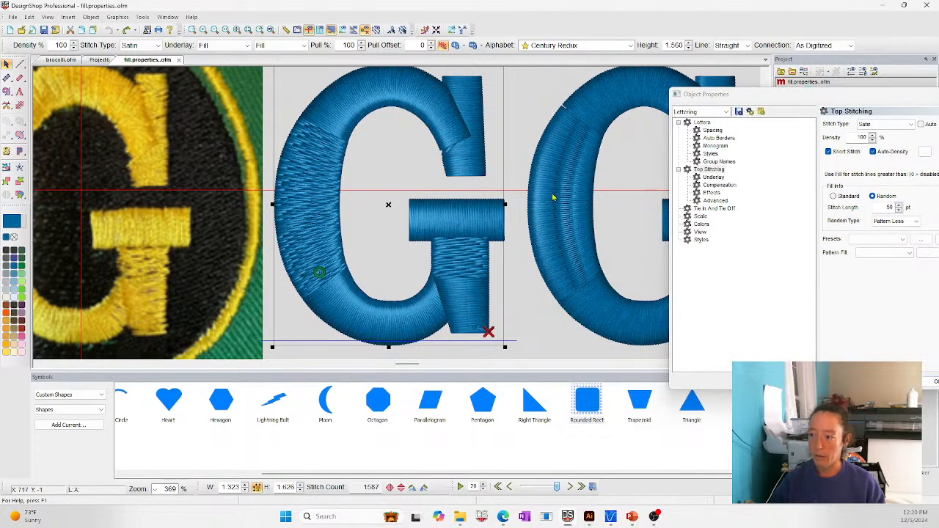
pyautogui.click(237, 30)
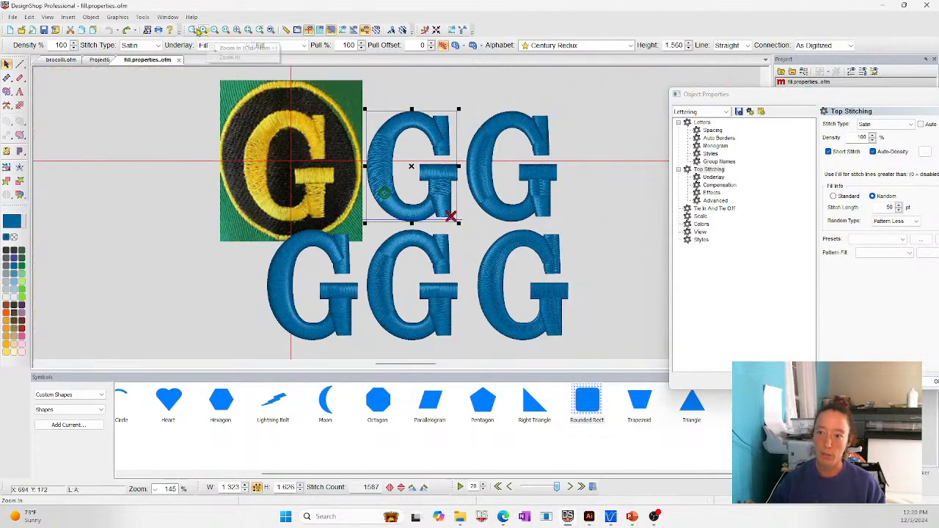
# - Zoom in on the G samples, select the second G's curved stroke, and move the Object Properties window clear of the letters
pyautogui.click(194, 29)
pyautogui.moveTo(252, 112); pyautogui.dragTo(616, 352)
pyautogui.click(612, 225)
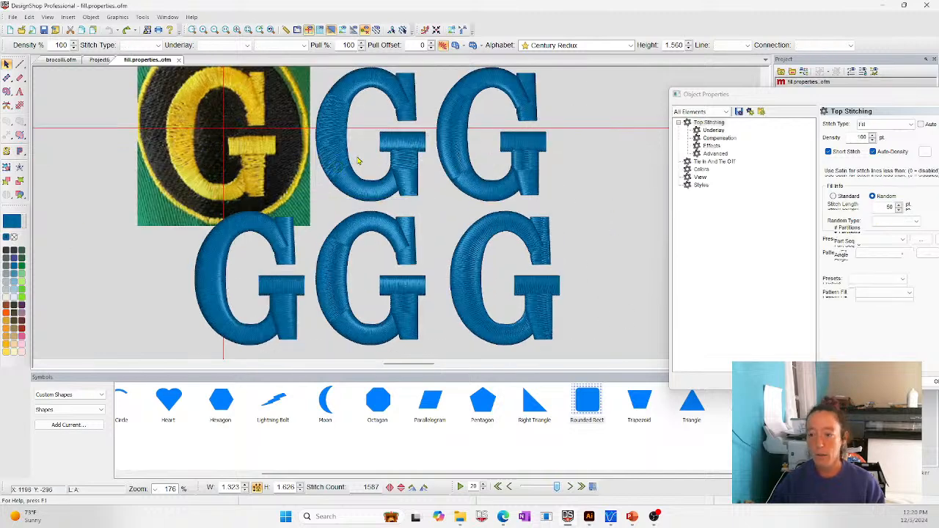
pyautogui.click(358, 160)
pyautogui.click(517, 109)
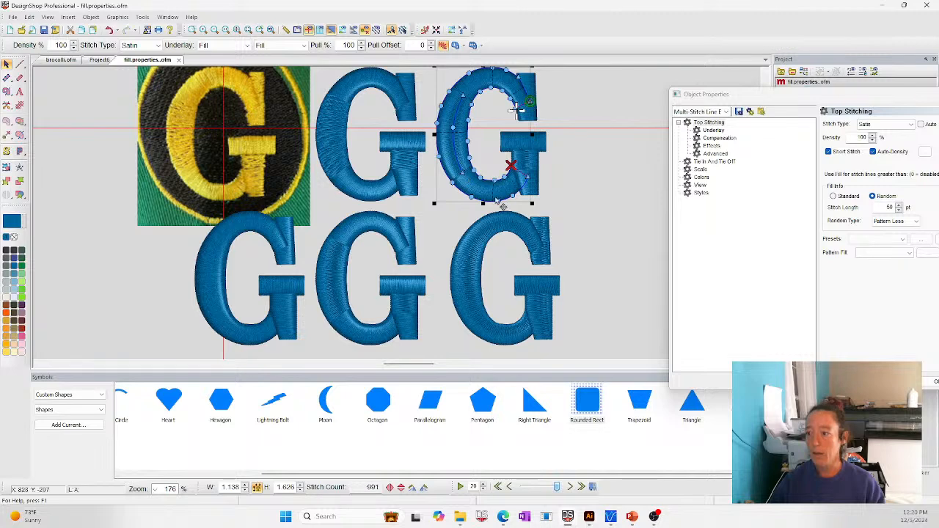
pyautogui.moveTo(792, 100); pyautogui.dragTo(762, 18)
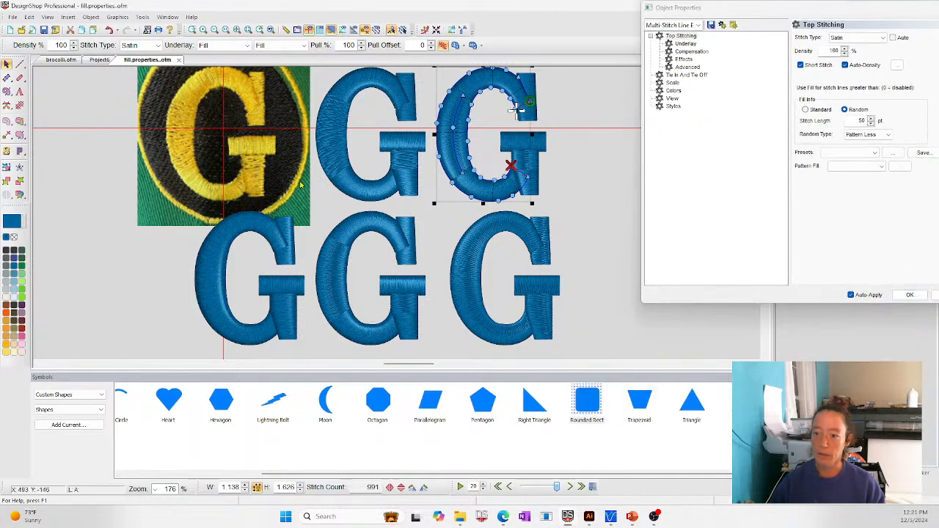
# - Select the middle G in the lower row to view its Top Stitching settings
pyautogui.click(332, 239)
pyautogui.rightClick(361, 270)
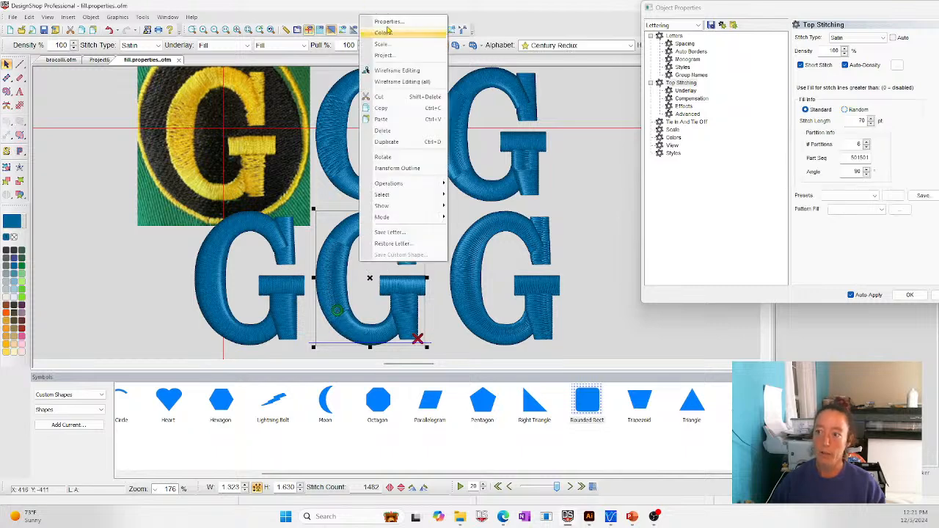
pyautogui.click(347, 128)
# - Give the first G a standard fill with 70 pt stitch length, 6 partitions, sequence 501501 and a 90° angle
pyautogui.click(192, 30)
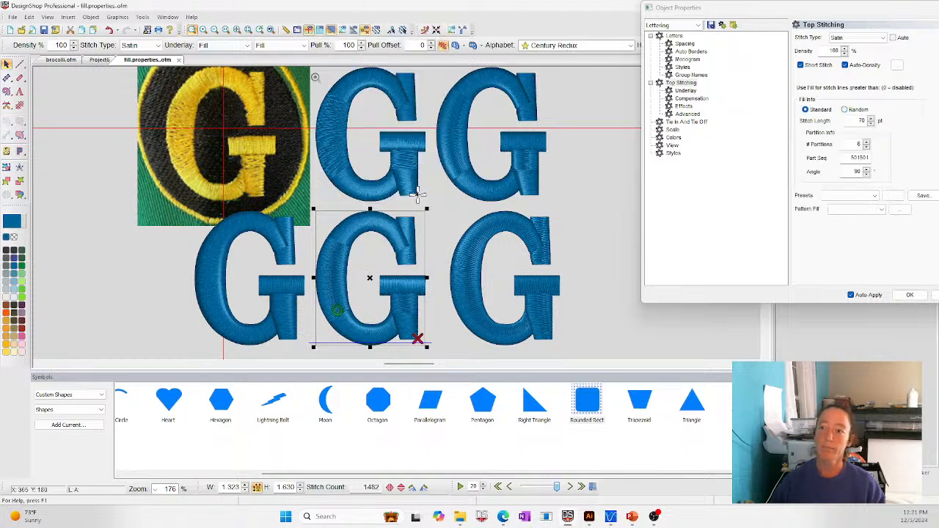
pyautogui.moveTo(303, 71); pyautogui.dragTo(447, 224)
pyautogui.click(392, 97)
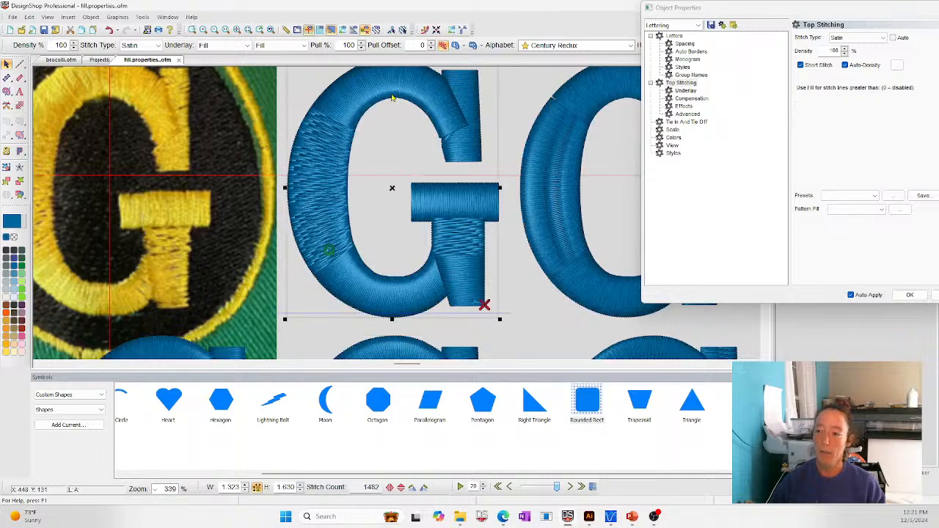
pyautogui.click(681, 83)
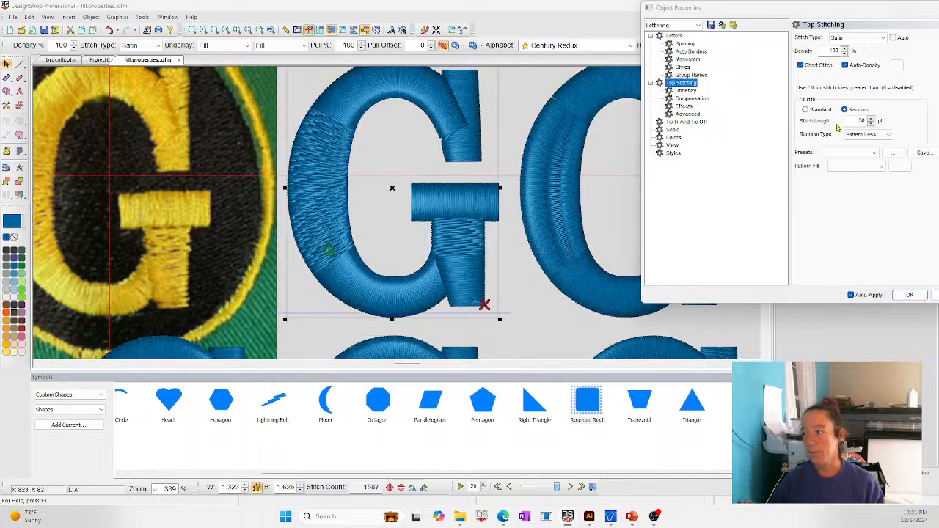
pyautogui.click(841, 152)
pyautogui.click(863, 208)
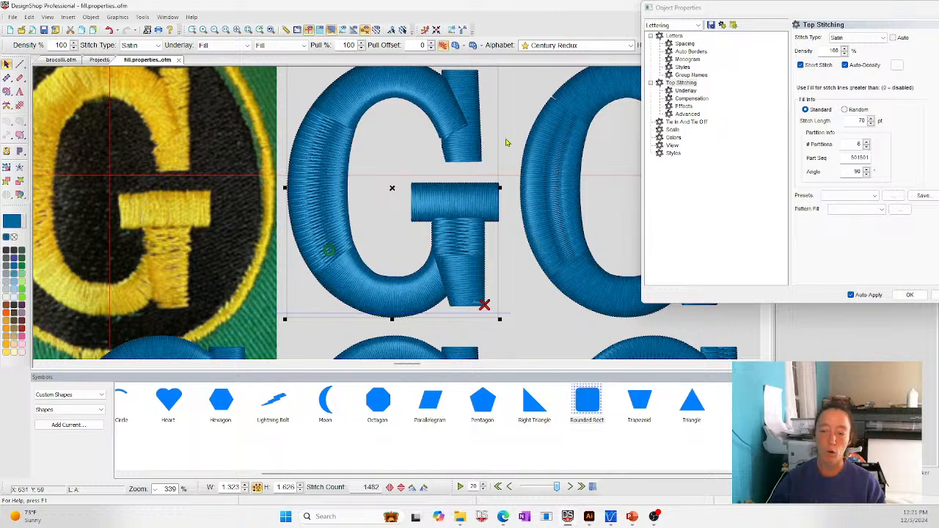
# - Try the Auto Split preset on the first G, and return it to satin with the 70 pt standard fill
pyautogui.scroll(-2, 527, 208)
pyautogui.scroll(3, 417, 163)
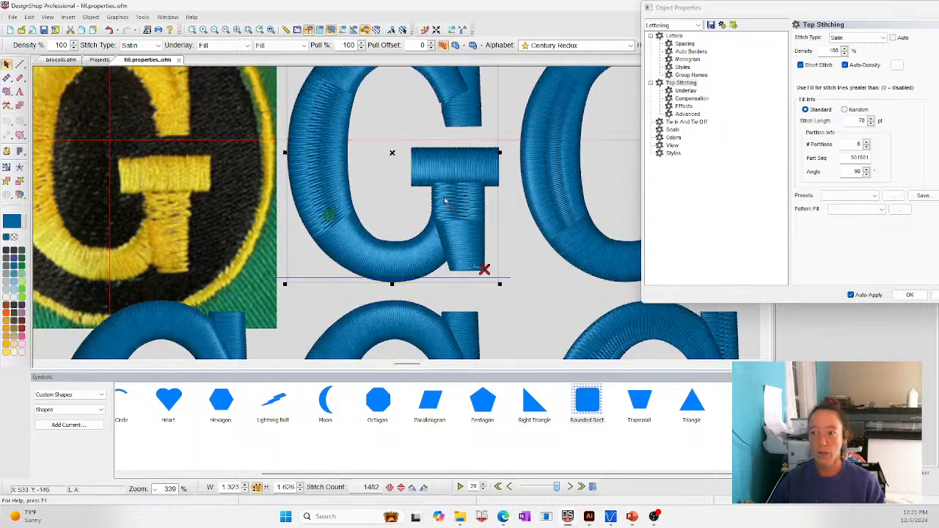
pyautogui.click(844, 196)
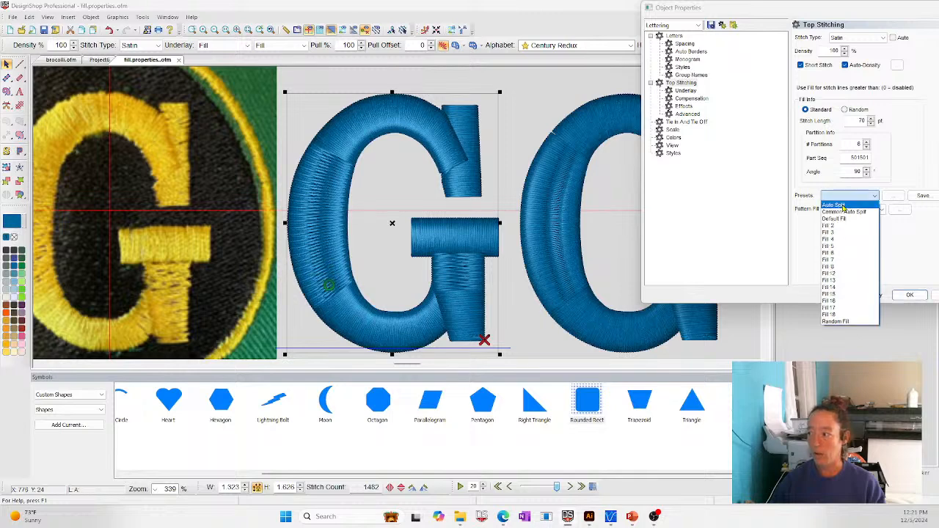
pyautogui.click(843, 208)
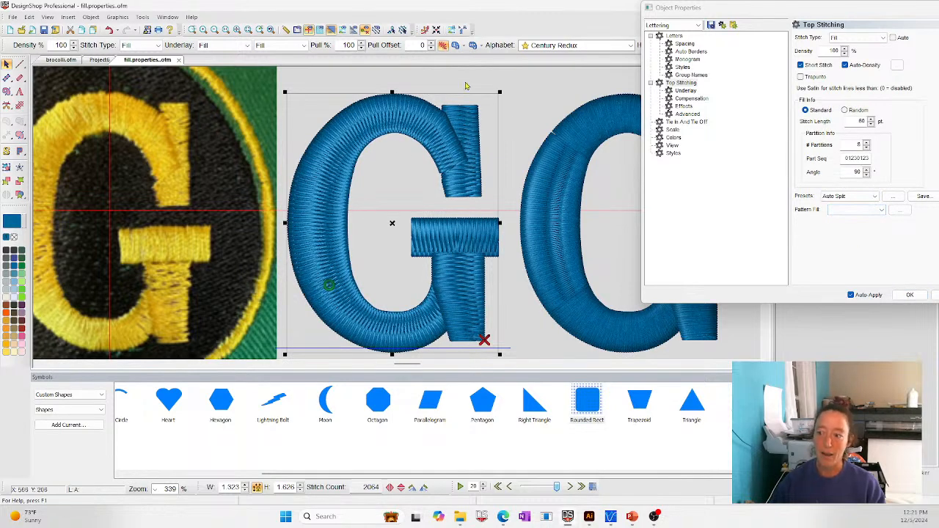
pyautogui.click(851, 196)
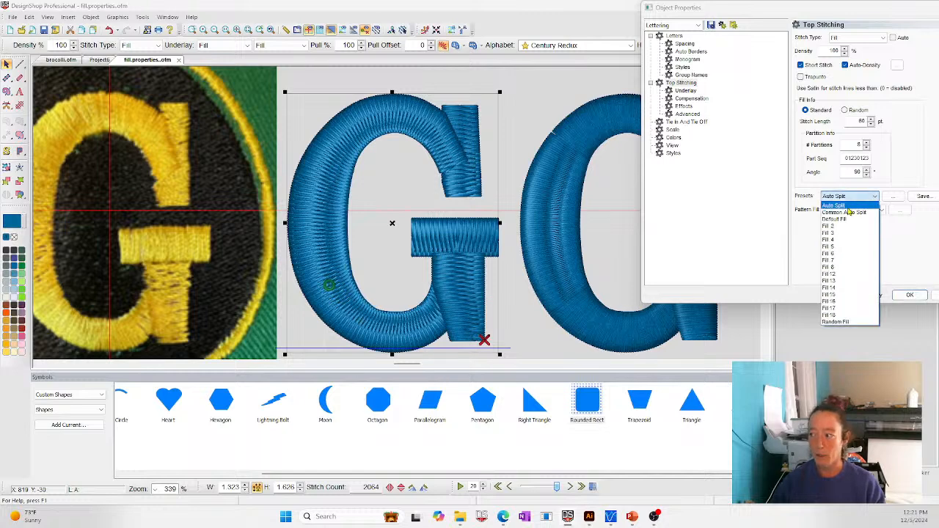
pyautogui.click(844, 206)
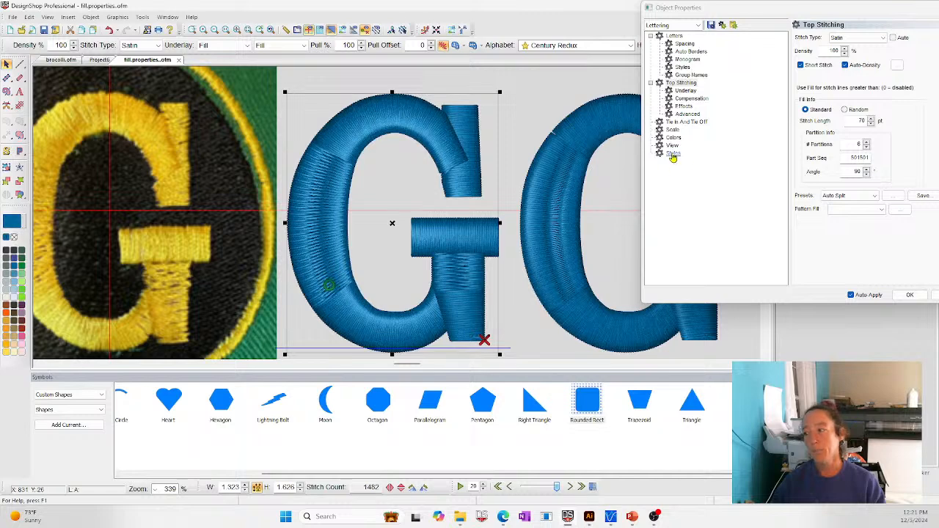
# - Switch the first G's fill type to Random in its Top Stitching properties
pyautogui.click(844, 196)
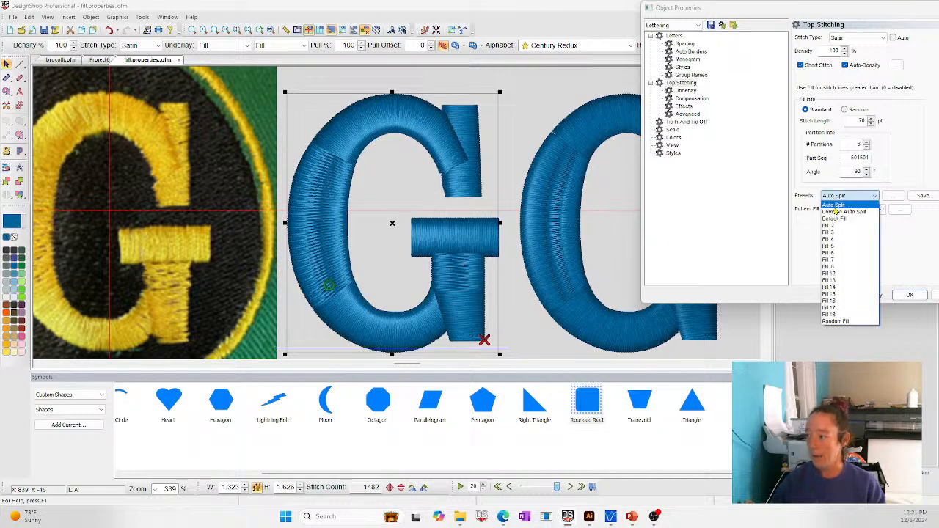
pyautogui.click(858, 123)
pyautogui.click(857, 110)
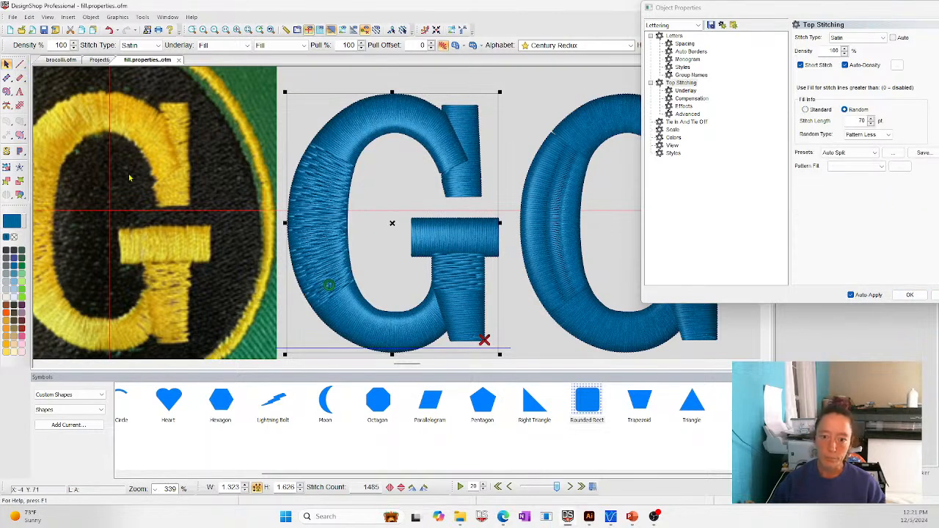
# - Convert the first G's lettering object to wireframe elements
pyautogui.click(572, 318)
pyautogui.click(369, 122)
pyautogui.rightClick(367, 117)
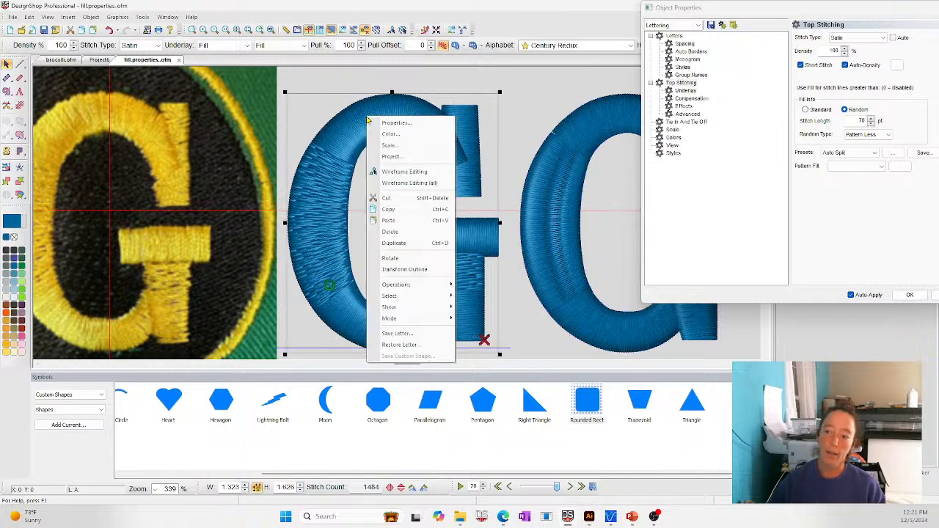
pyautogui.moveTo(430, 287)
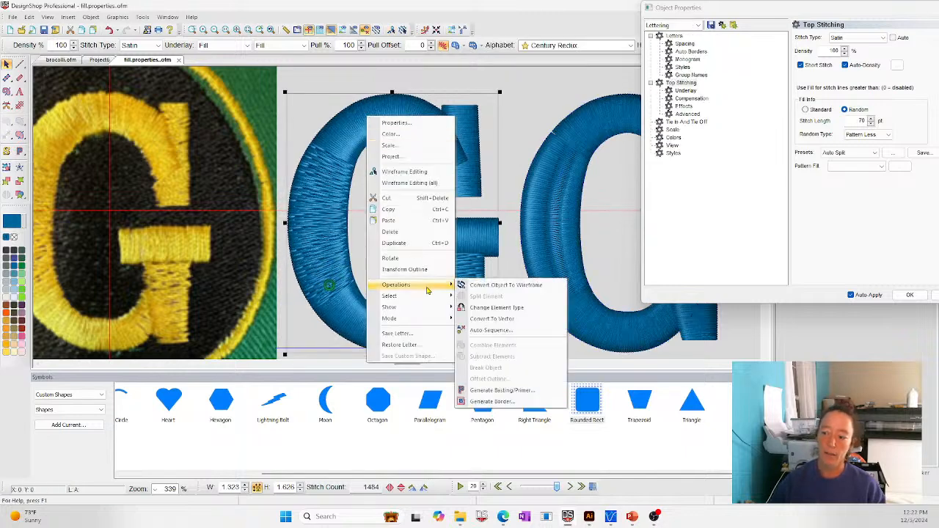
pyautogui.click(529, 285)
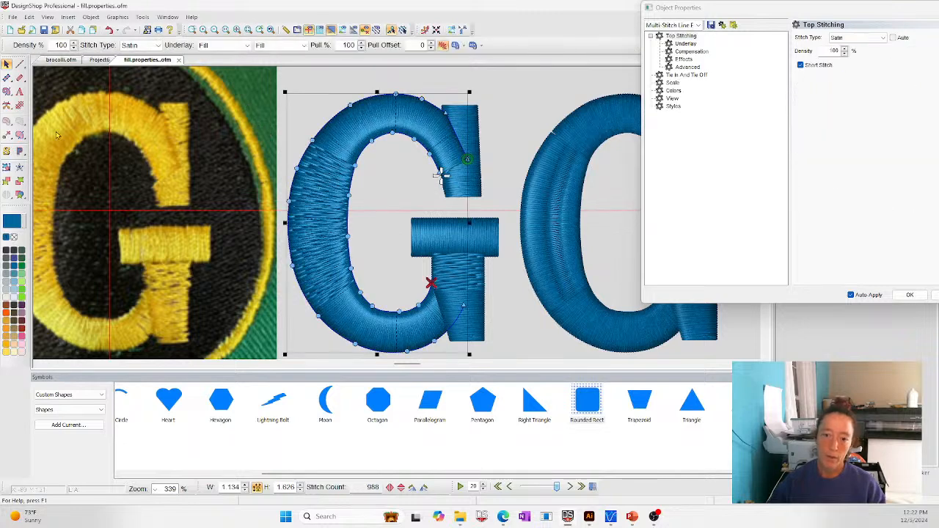
# - Insert a split line down the middle of the thick curved stroke of the first G
pyautogui.click(9, 122)
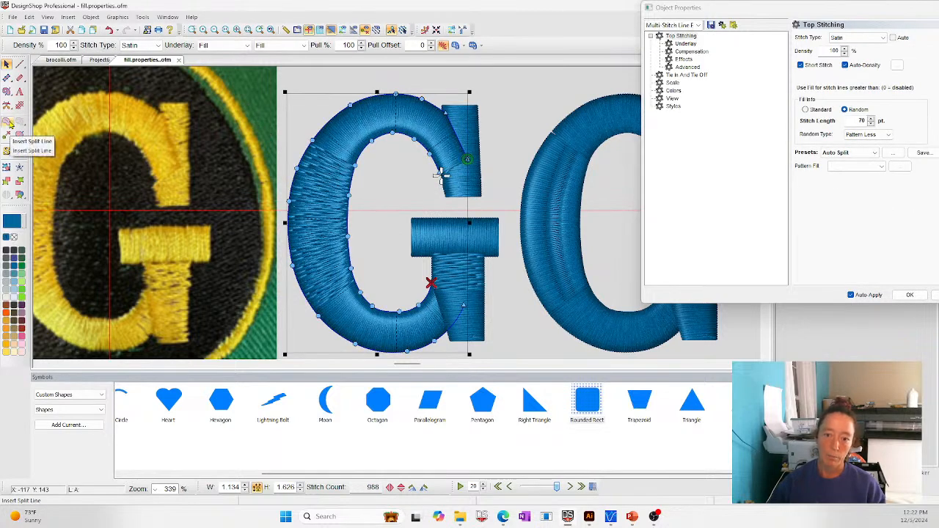
pyautogui.click(337, 149)
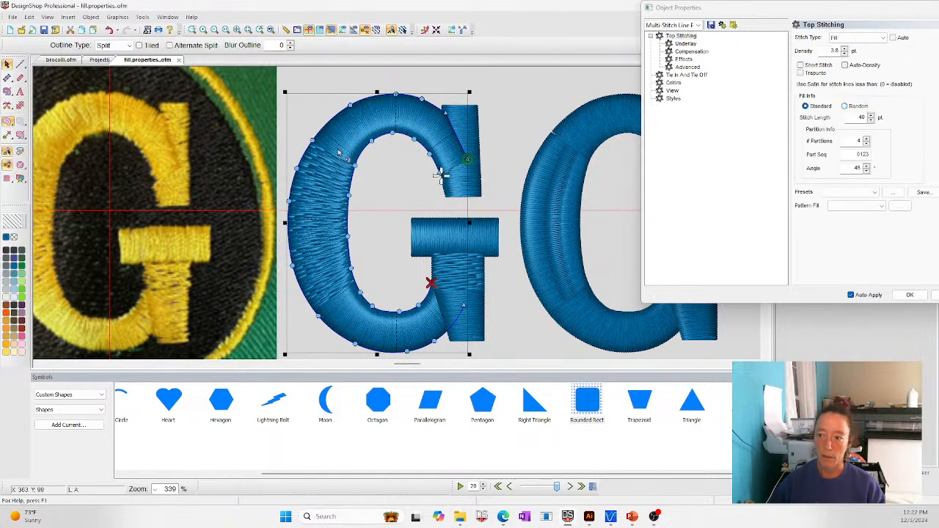
pyautogui.click(340, 304)
pyautogui.press('Return')
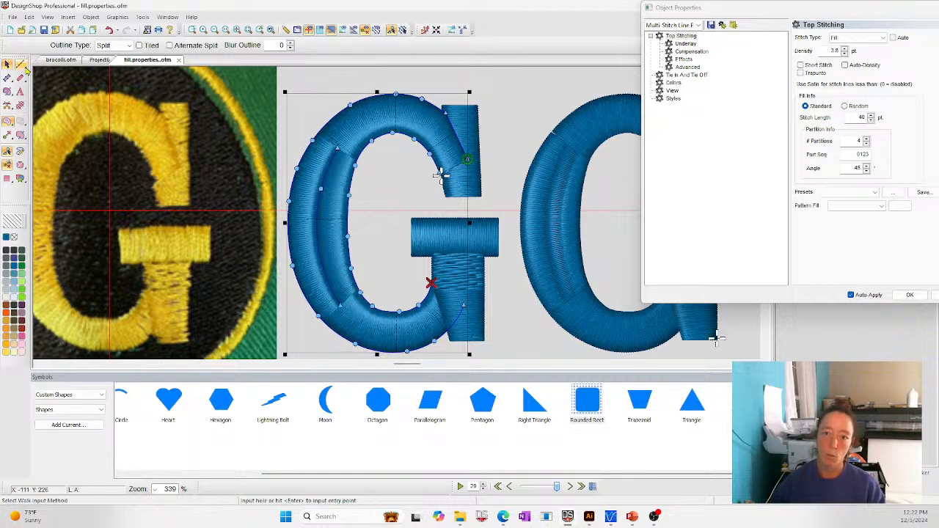
pyautogui.click(304, 75)
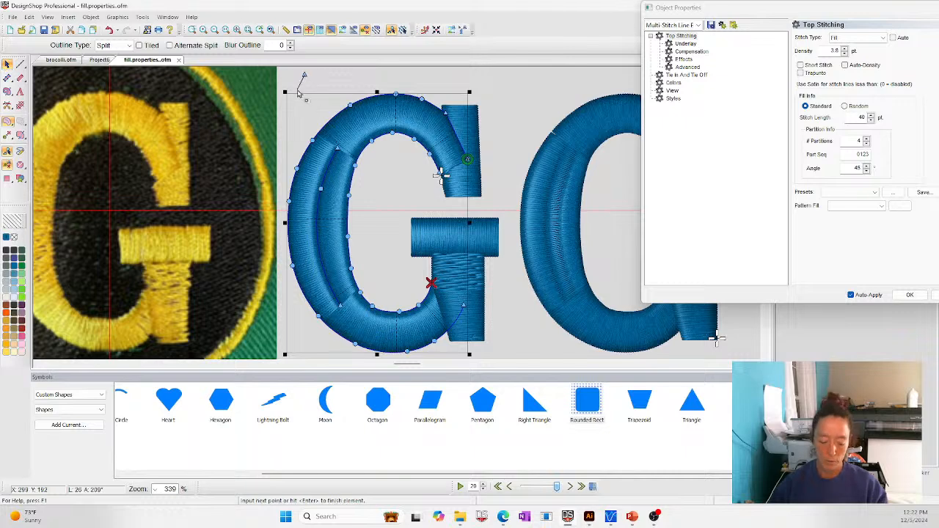
pyautogui.press('Escape')
pyautogui.press('Escape')
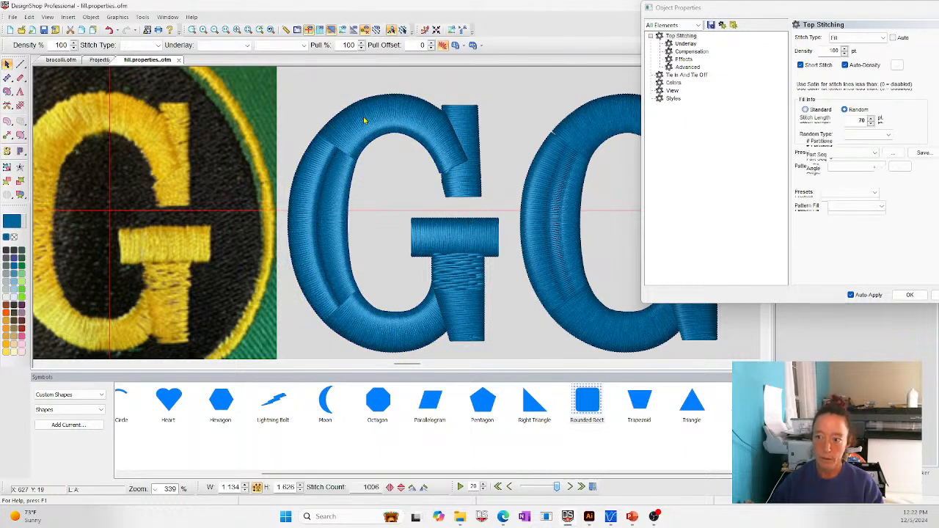
# - Set the curved stroke's split line to a 3 pt blur outline and enable Alternate Split
pyautogui.click(361, 121)
pyautogui.click(323, 205)
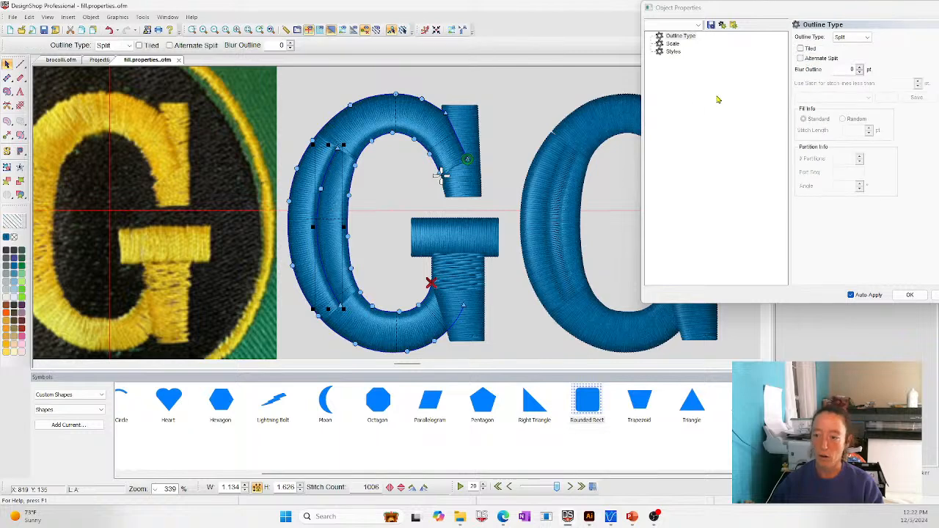
pyautogui.click(860, 68)
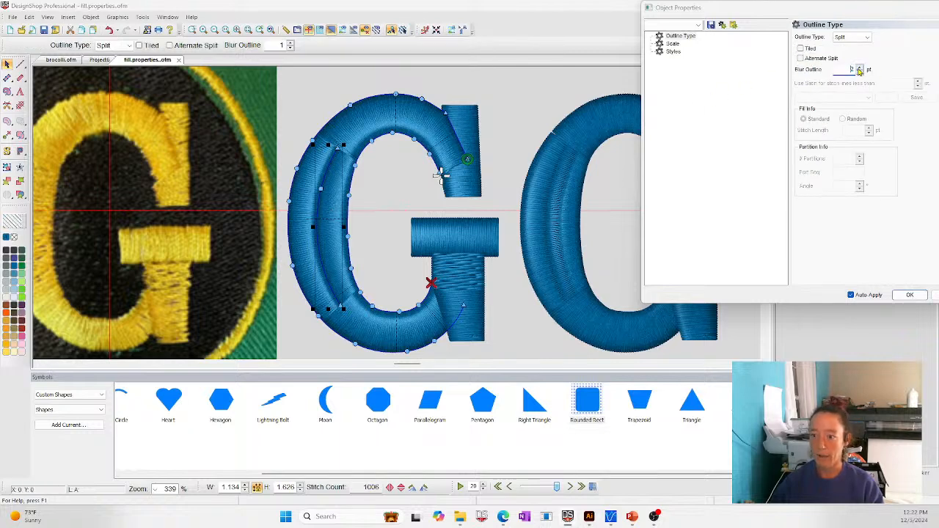
pyautogui.click(801, 57)
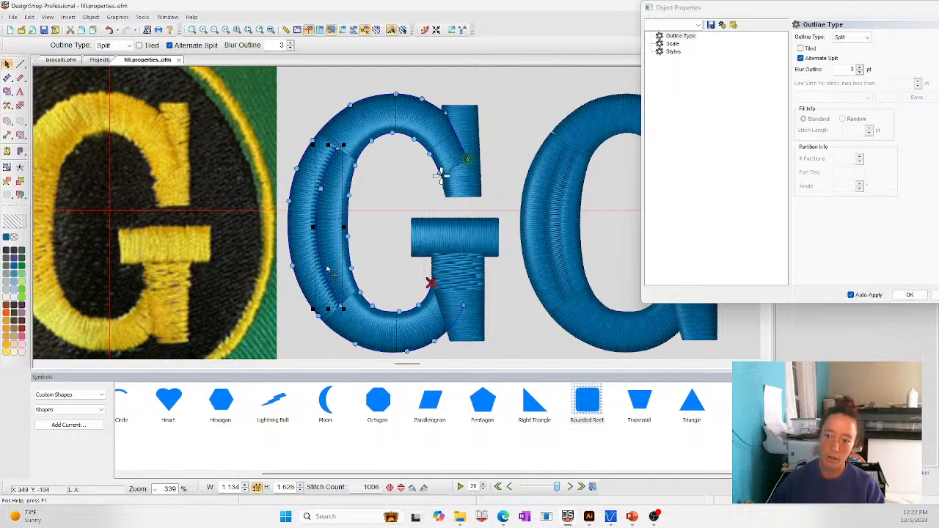
# - Insert a vertical split line through the upper part of the first G's lower stem
pyautogui.click(458, 274)
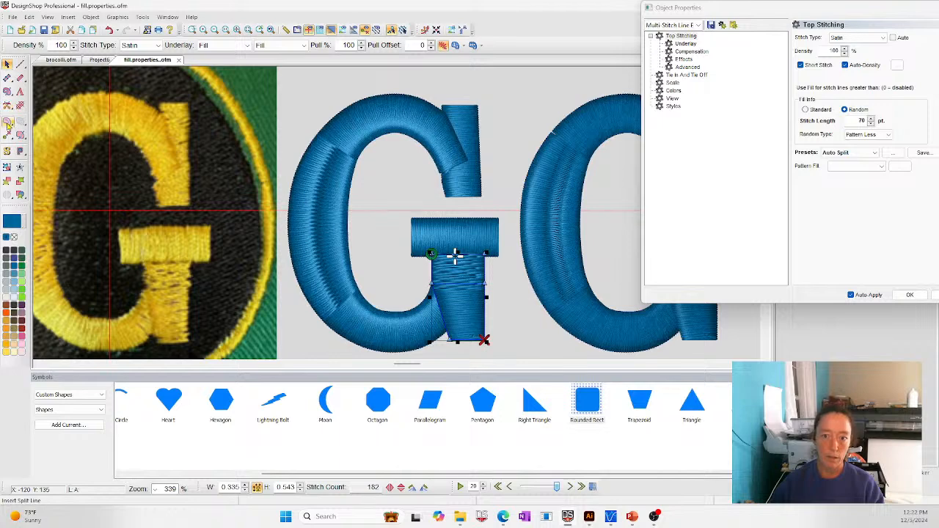
pyautogui.click(8, 122)
pyautogui.click(458, 256)
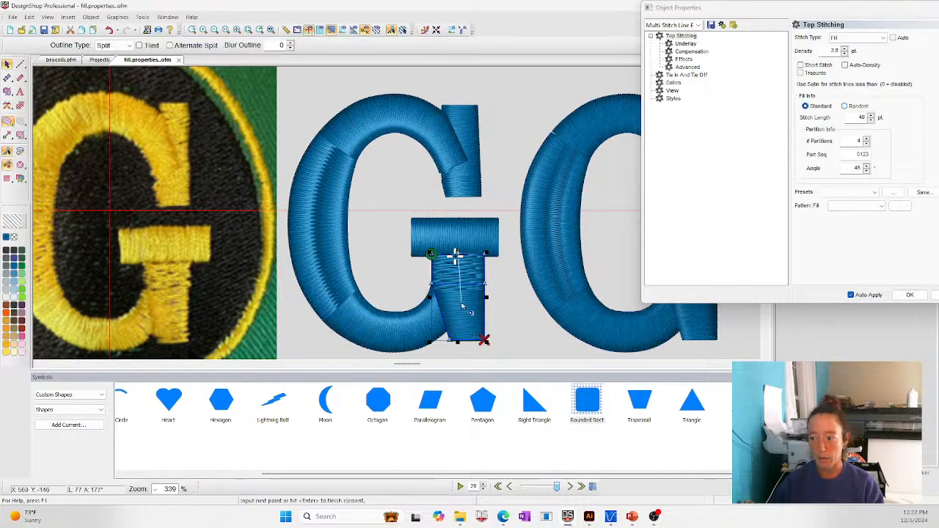
pyautogui.press('Return')
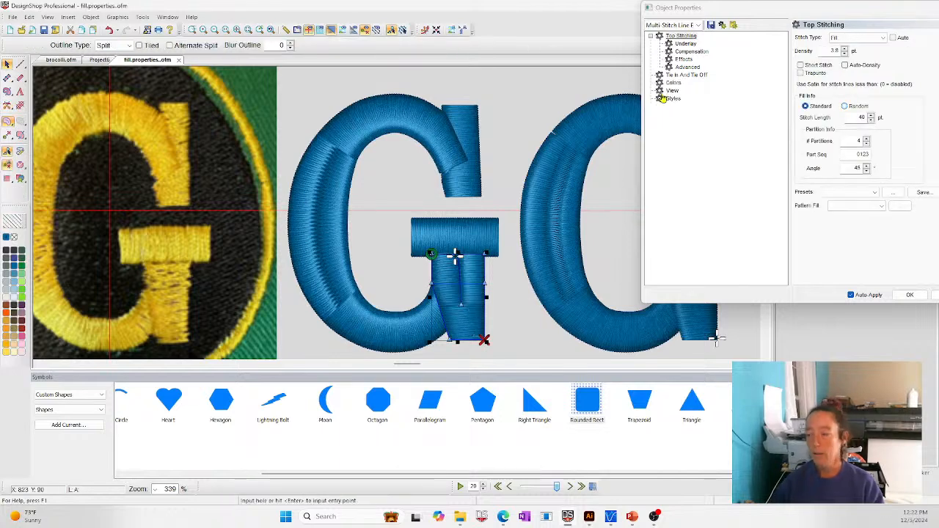
pyautogui.click(465, 273)
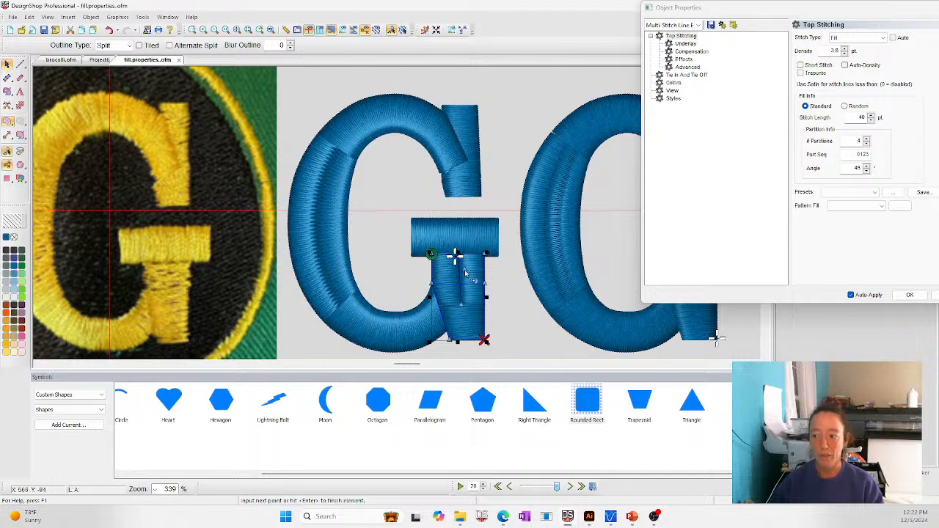
pyautogui.press('Return')
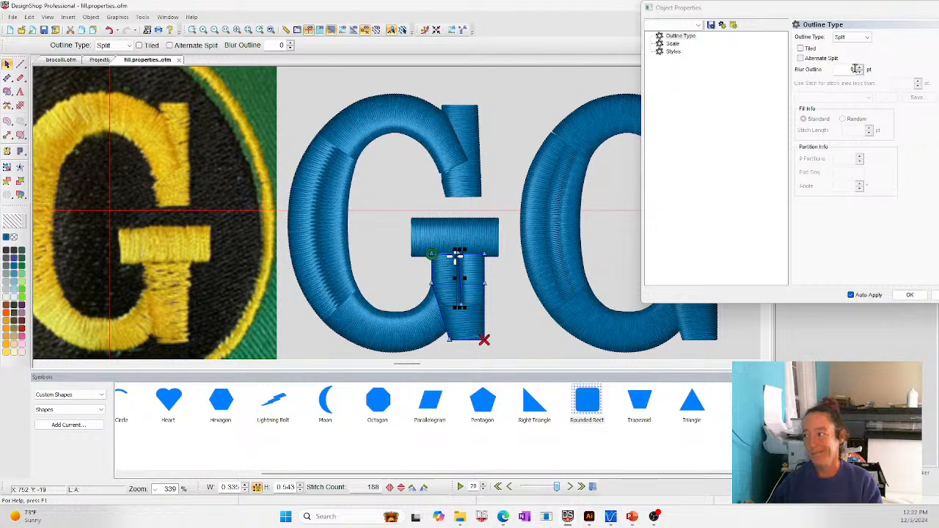
# - Set the stem split line's blur outline to 3 pt and close its properties
pyautogui.click(860, 67)
pyautogui.click(860, 67)
pyautogui.click(860, 68)
pyautogui.click(910, 295)
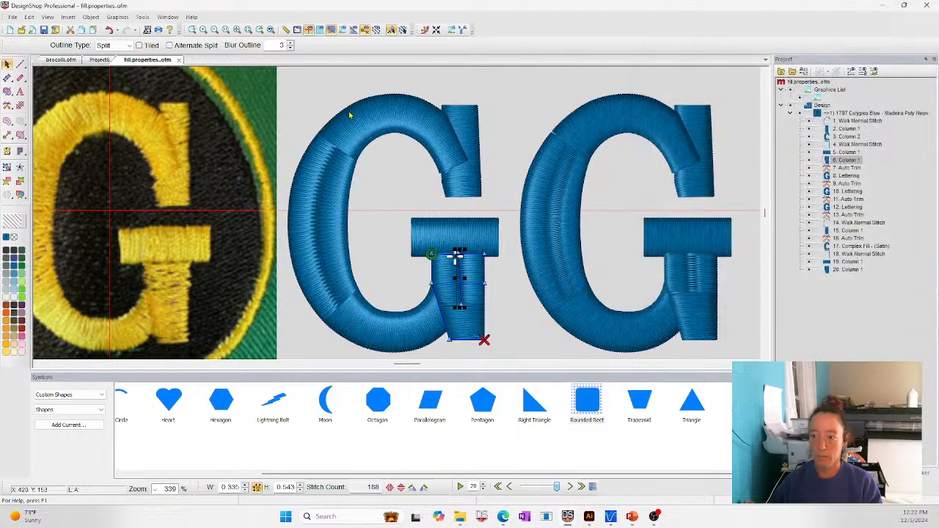
# - Bring the lower row of G samples into view and select the last G, filled with split stitching throughout
pyautogui.click(329, 76)
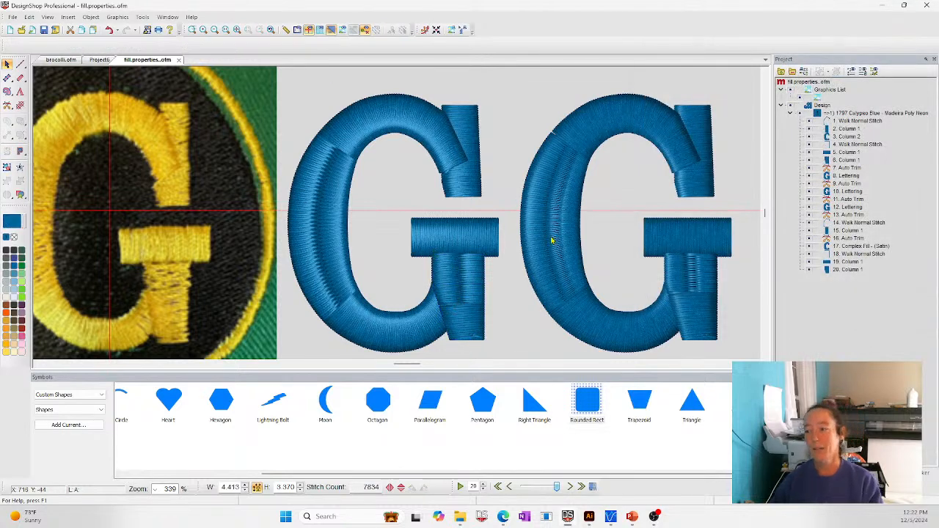
pyautogui.scroll(-8, 702, 271)
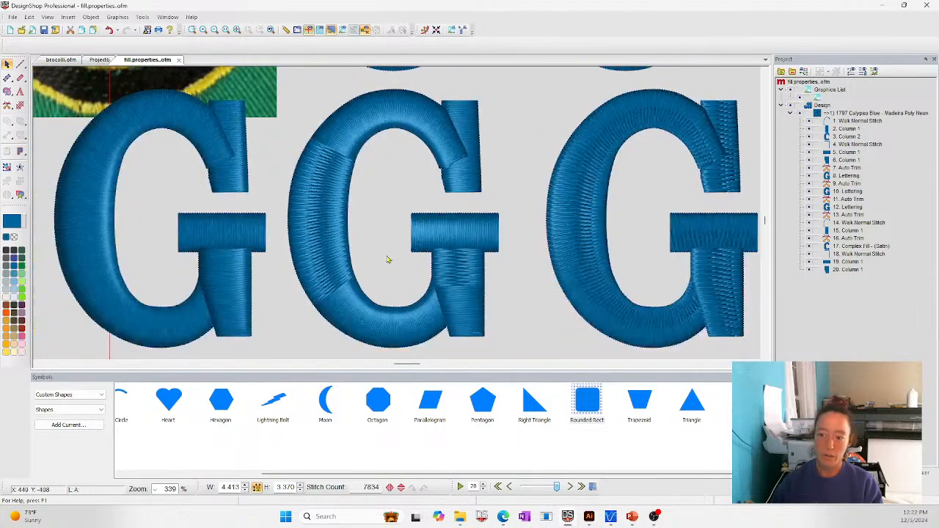
pyautogui.click(558, 254)
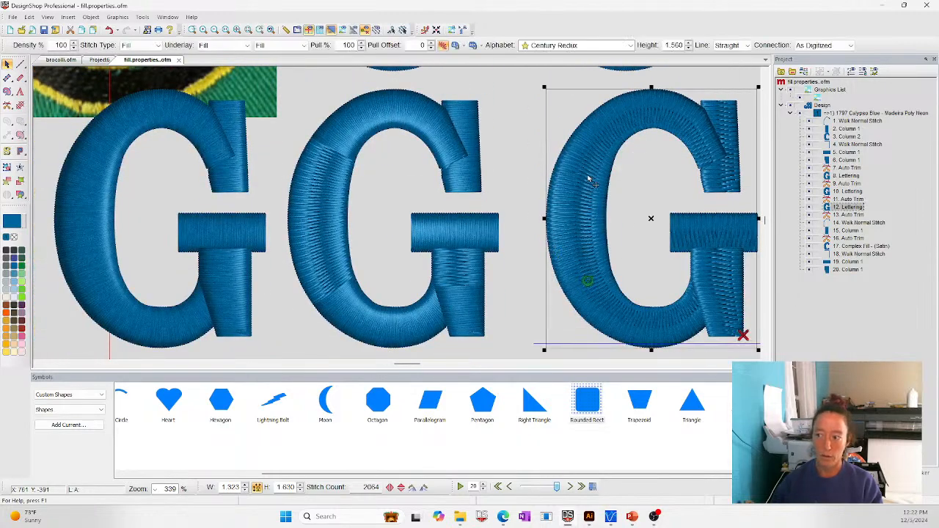
# - Compare the plain satin G in the lower row with the embroidered reference photo and the other samples
pyautogui.click(107, 134)
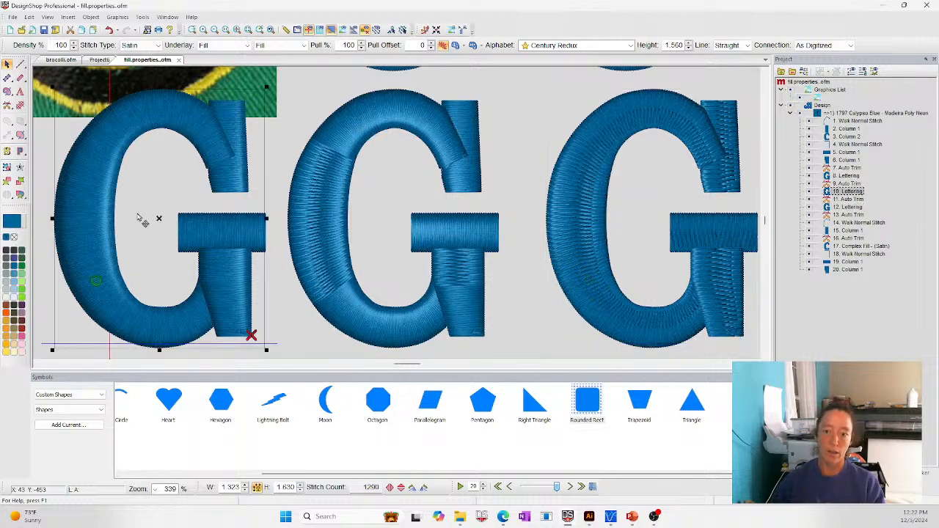
pyautogui.scroll(-3, 163, 221)
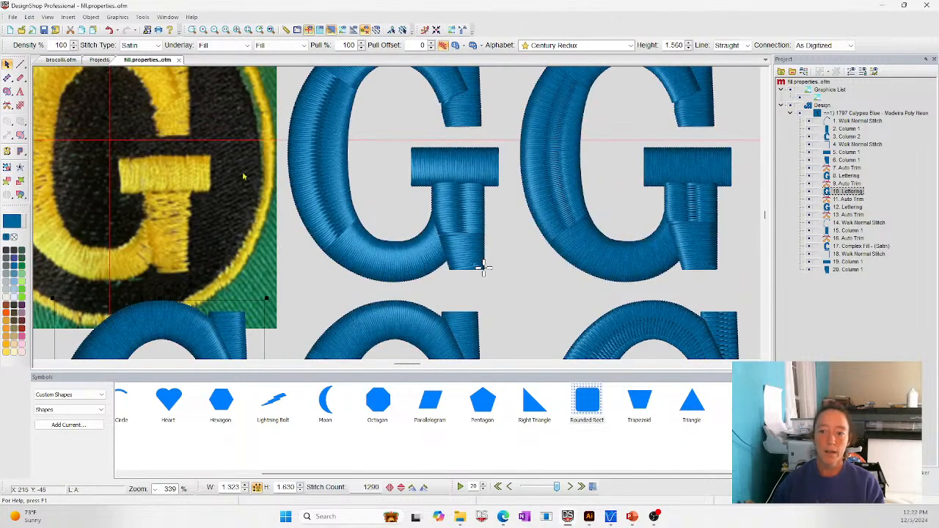
pyautogui.scroll(3, 243, 176)
pyautogui.click(237, 29)
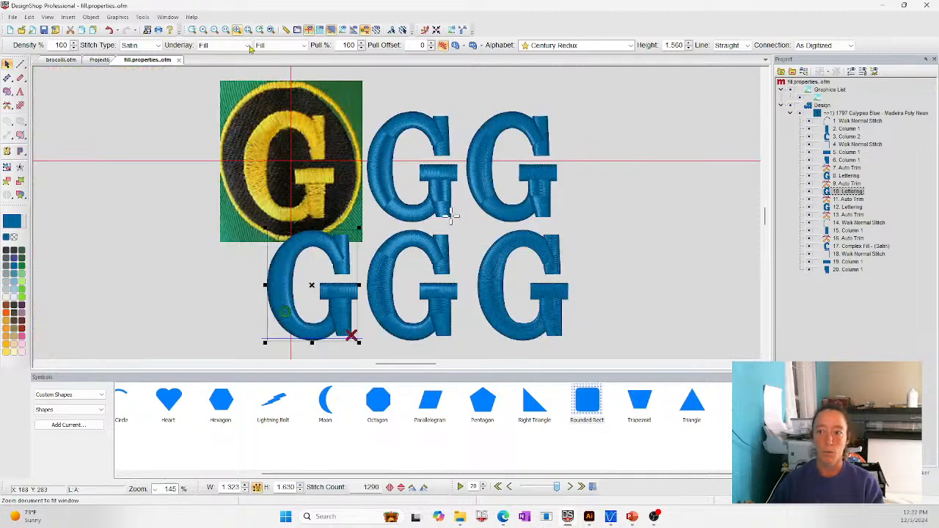
# - Draw a vertical satin single line column about 0.61 in tall and 20 pt wide beside the reference photo
pyautogui.click(192, 29)
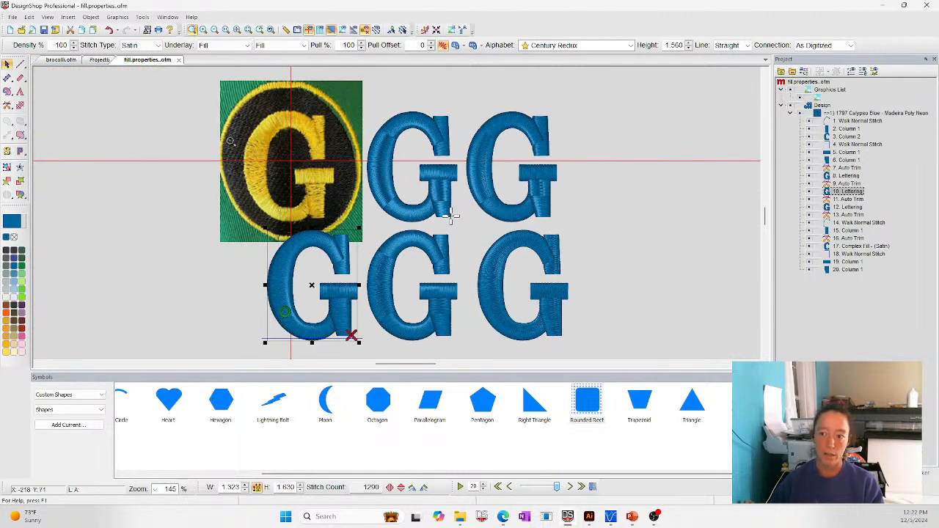
pyautogui.moveTo(225, 129); pyautogui.dragTo(316, 218)
pyautogui.click(21, 78)
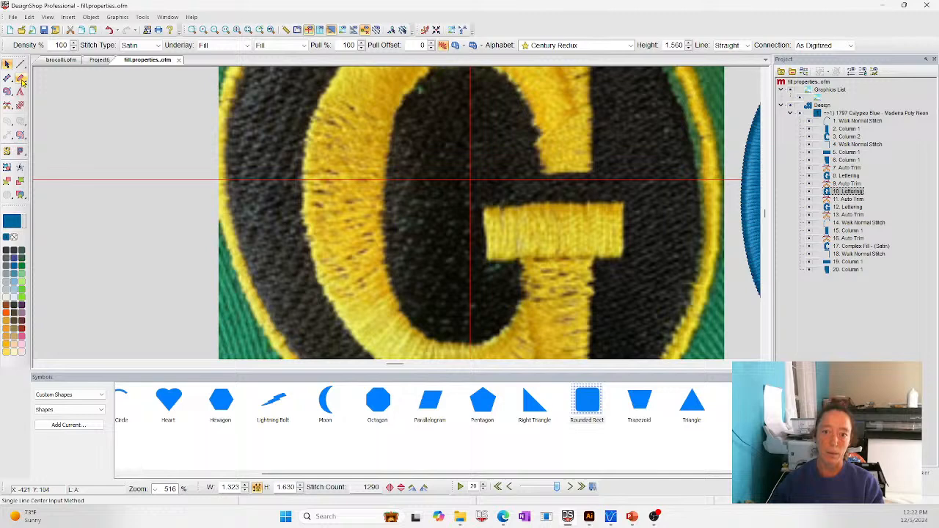
pyautogui.click(203, 121)
pyautogui.click(204, 268)
pyautogui.press('Return')
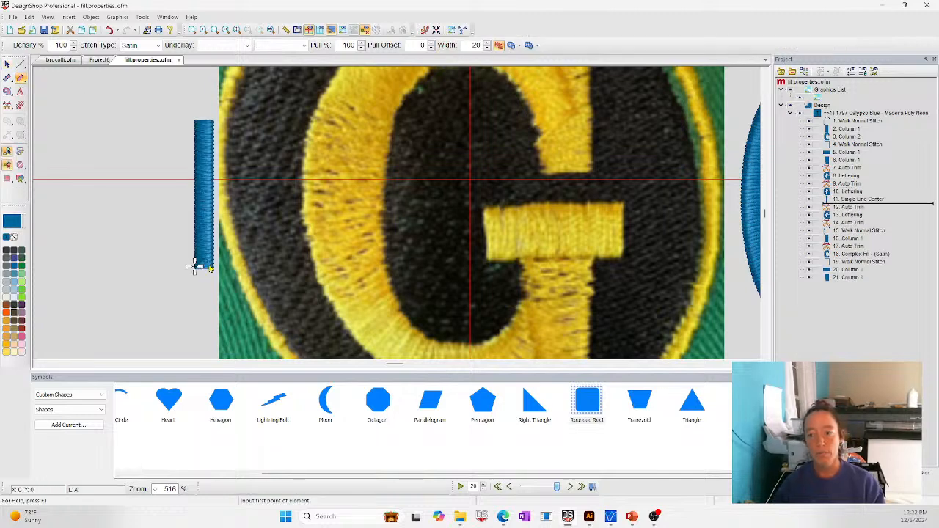
# - Turn off the 3D stitch display to examine the individual stitch lines at the new column's upper end
pyautogui.click(192, 29)
pyautogui.moveTo(193, 111); pyautogui.dragTo(237, 169)
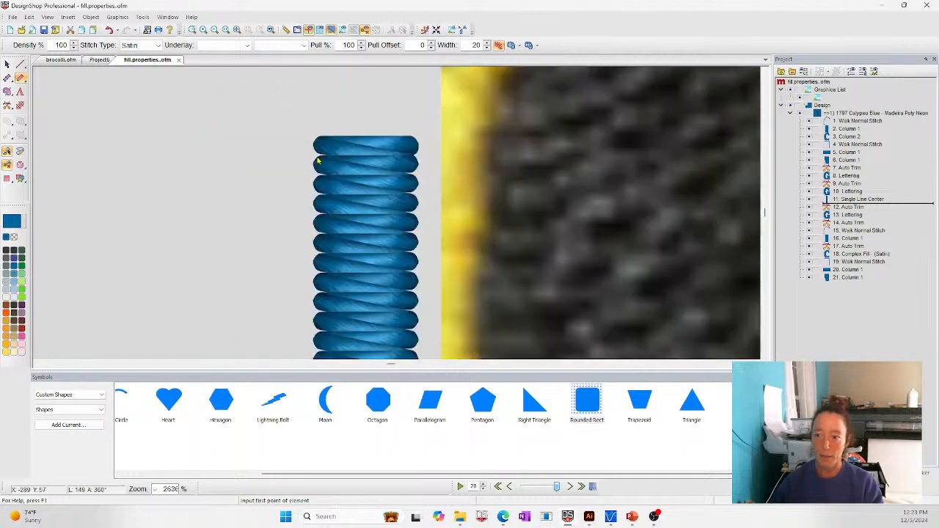
pyautogui.click(331, 29)
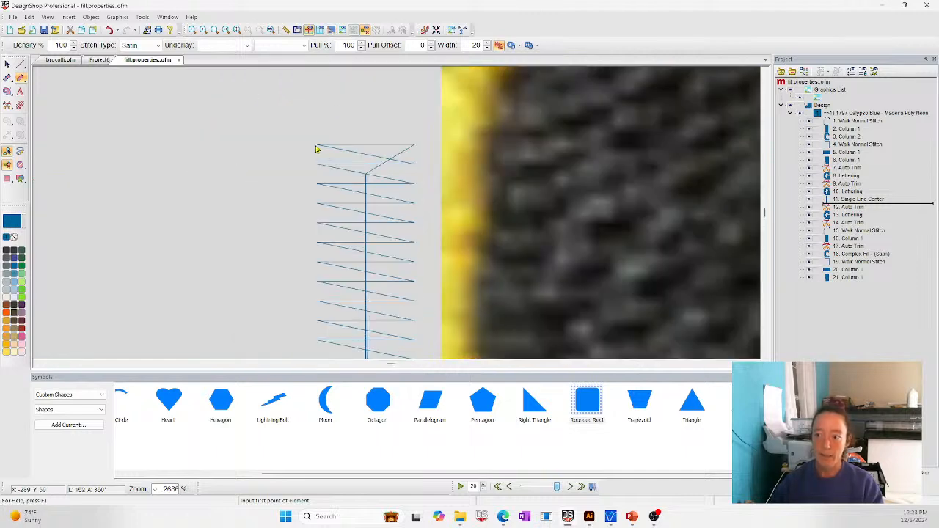
pyautogui.click(367, 201)
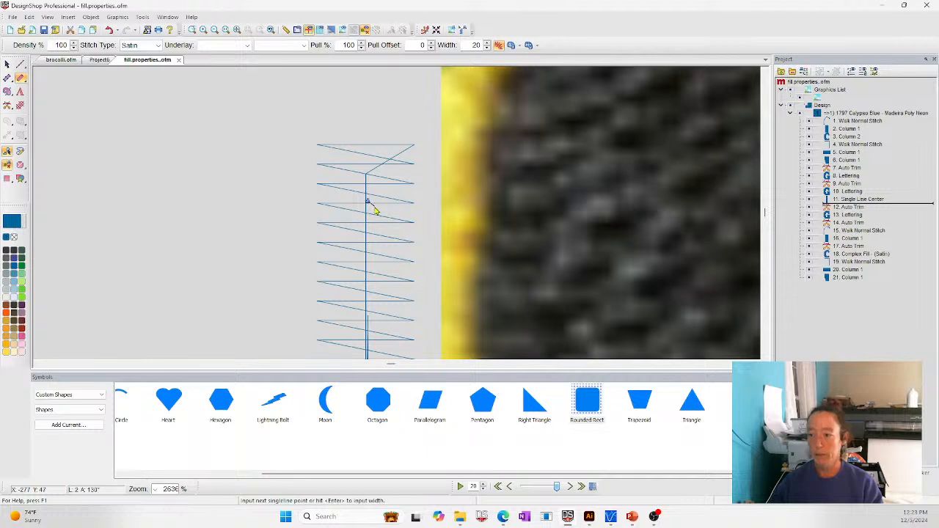
pyautogui.press('Escape')
# - Disable Auto-Density in the single line column's Top Stitching properties and accept the change
pyautogui.click(375, 208)
pyautogui.rightClick(375, 208)
pyautogui.click(402, 212)
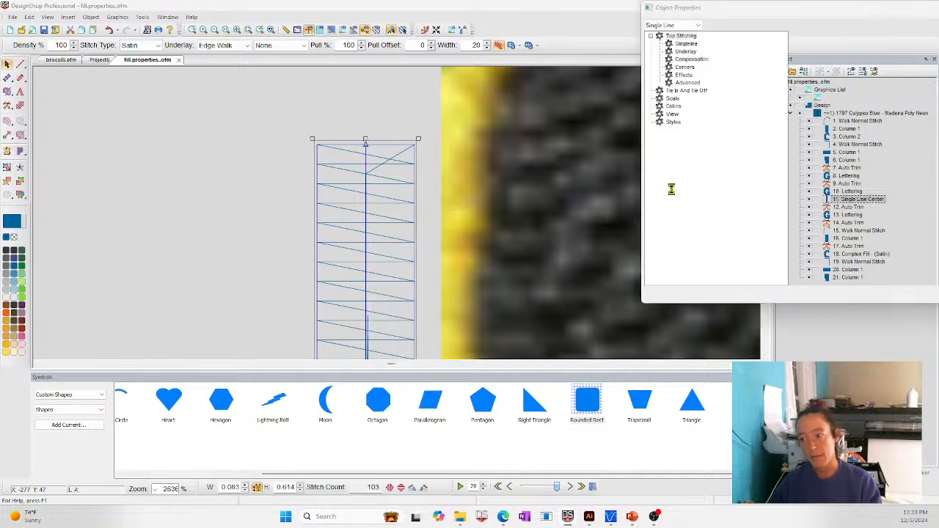
pyautogui.click(845, 65)
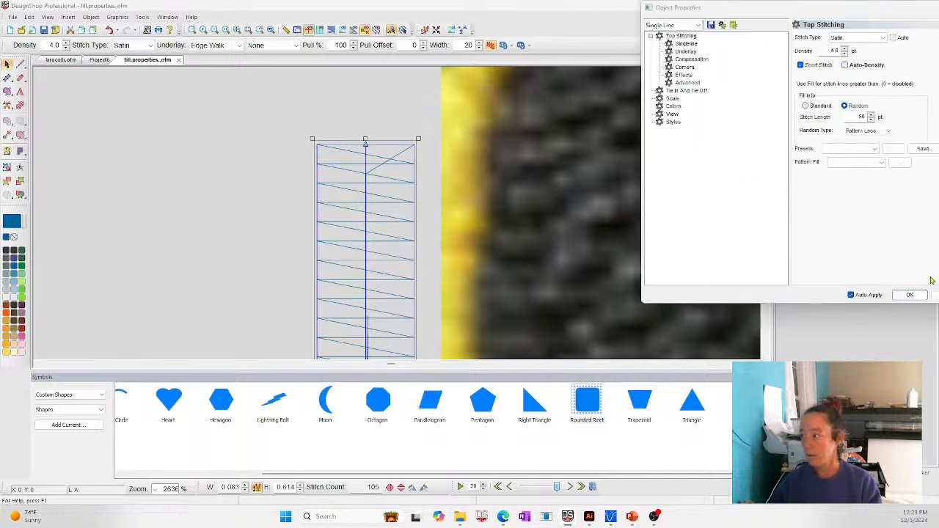
pyautogui.click(910, 295)
pyautogui.click(173, 160)
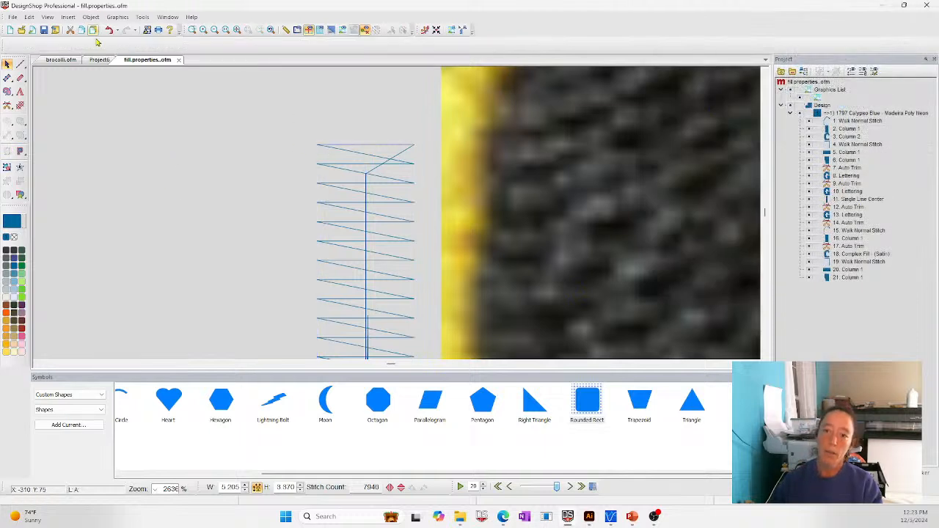
# - Select the single line column and measure the spacing between neighbouring stitch lines with the on-screen ruler
pyautogui.click(377, 201)
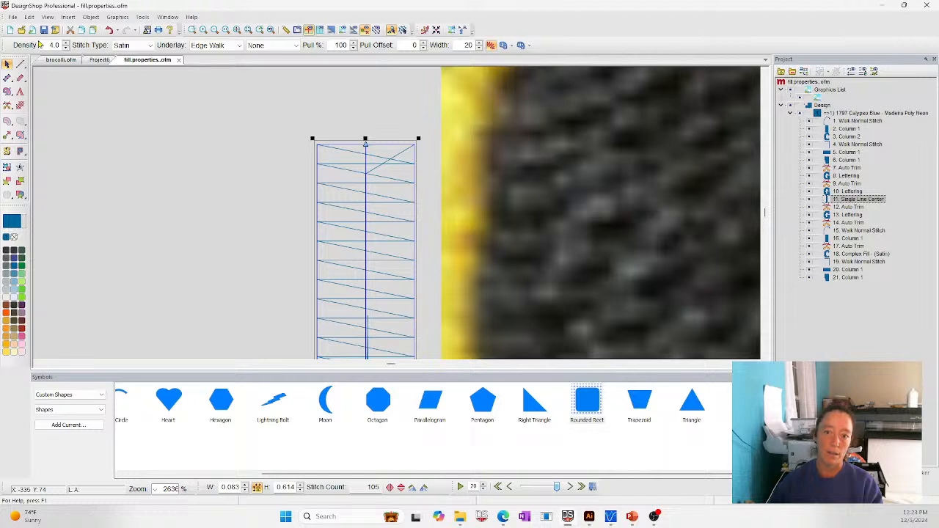
pyautogui.click(286, 29)
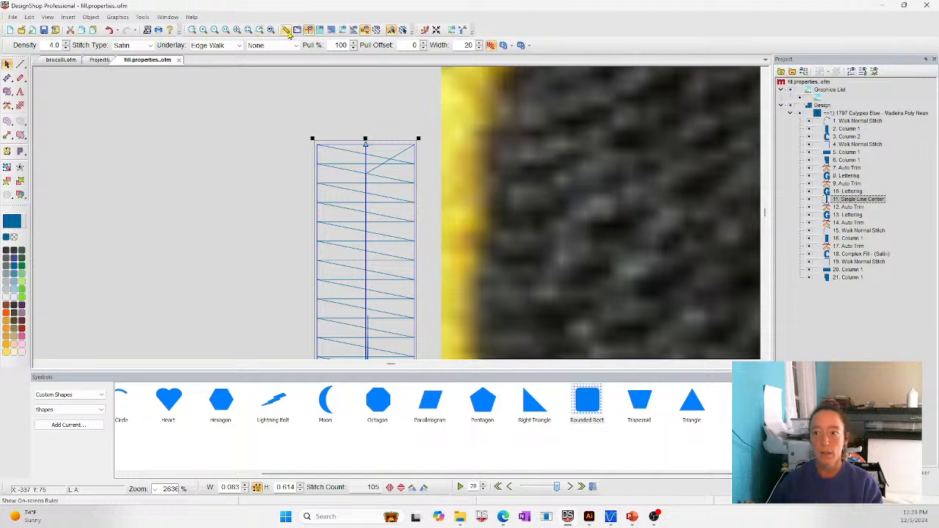
pyautogui.moveTo(413, 164); pyautogui.dragTo(416, 189)
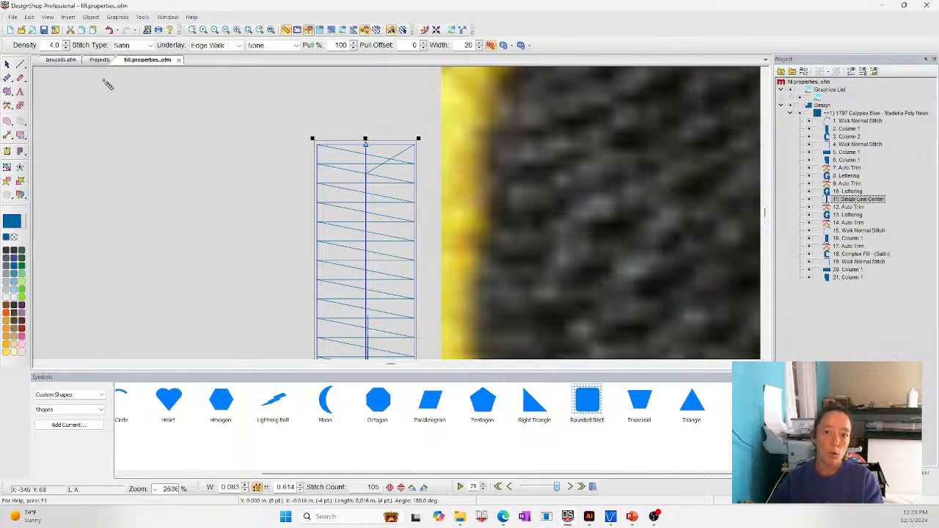
# - Set the single line column's density to 2 pt, then to 8 pt
pyautogui.click(7, 65)
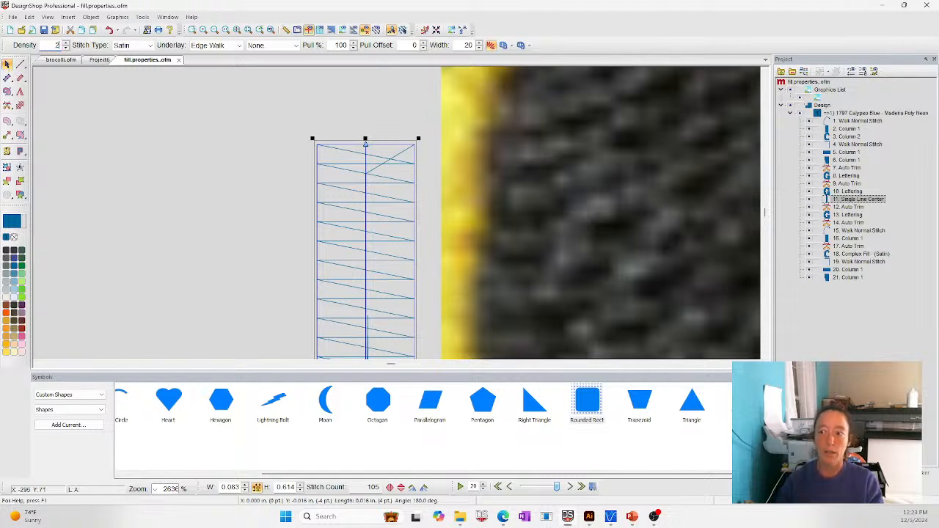
pyautogui.write('2')
pyautogui.press('Return')
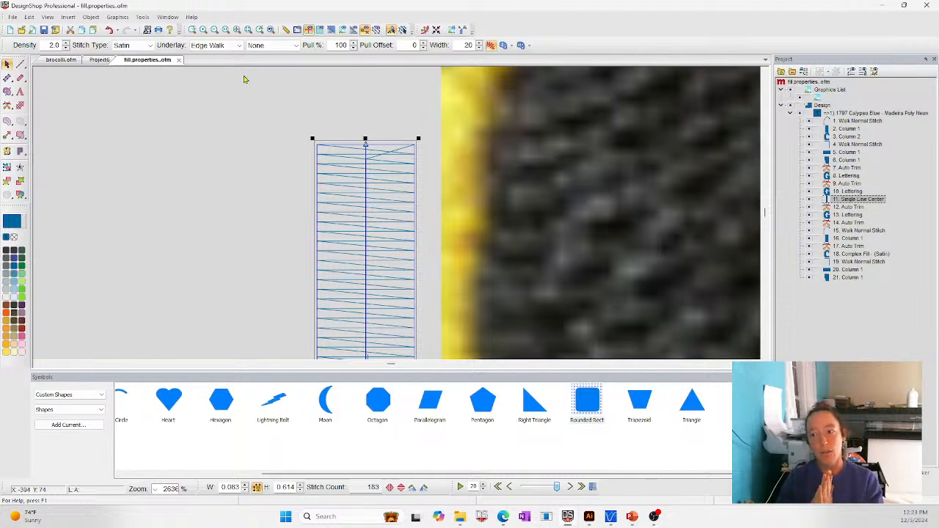
pyautogui.doubleClick(41, 46)
pyautogui.press('Return')
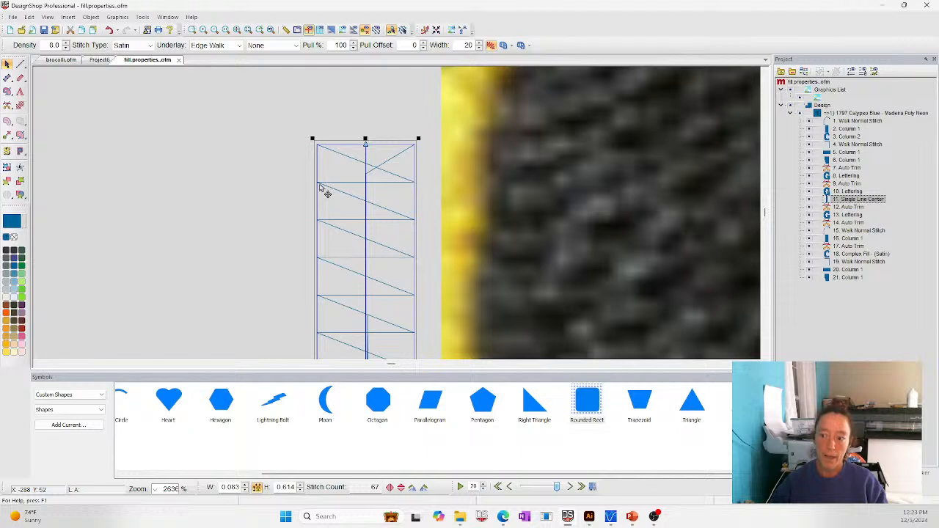
# - Measure the spacing between the column's first two stitch lines at the wider density
pyautogui.click(285, 30)
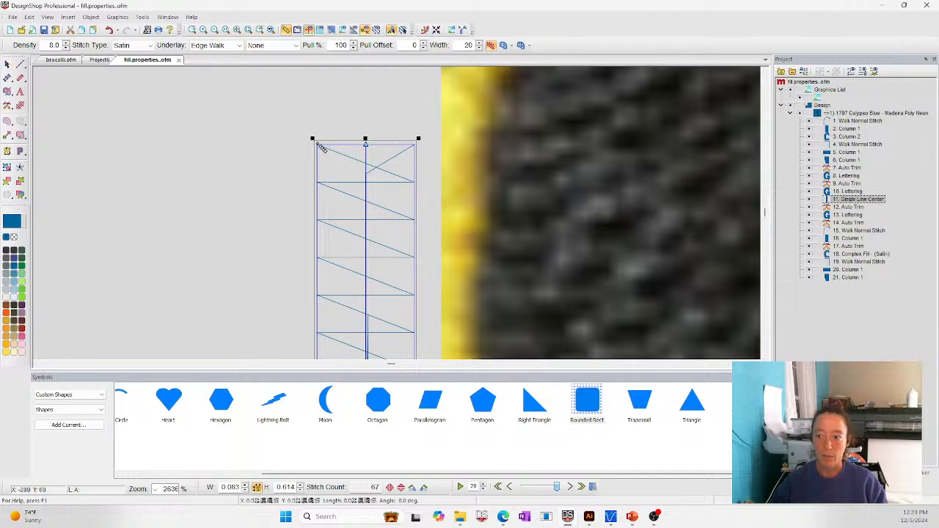
pyautogui.moveTo(317, 144); pyautogui.dragTo(317, 182)
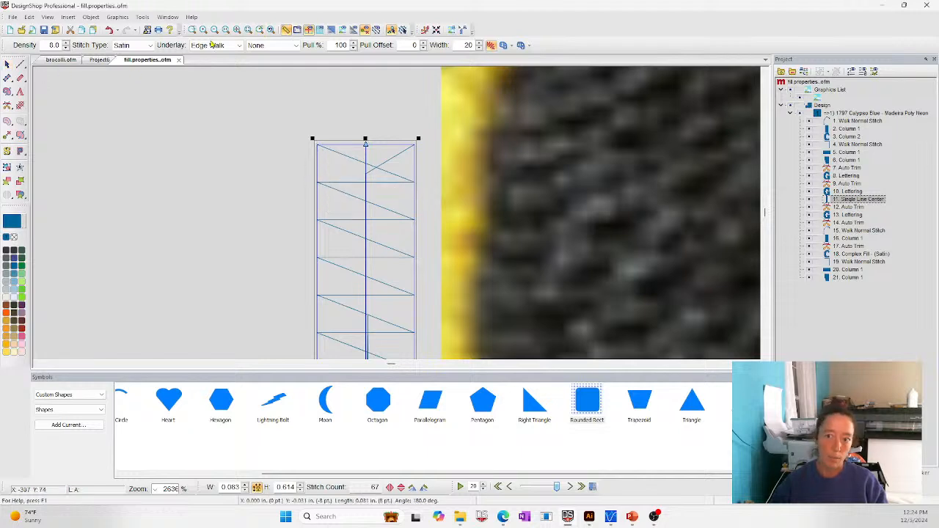
# - Turn the 3D stitch display back on and bring the upper row of G samples into view
pyautogui.click(237, 29)
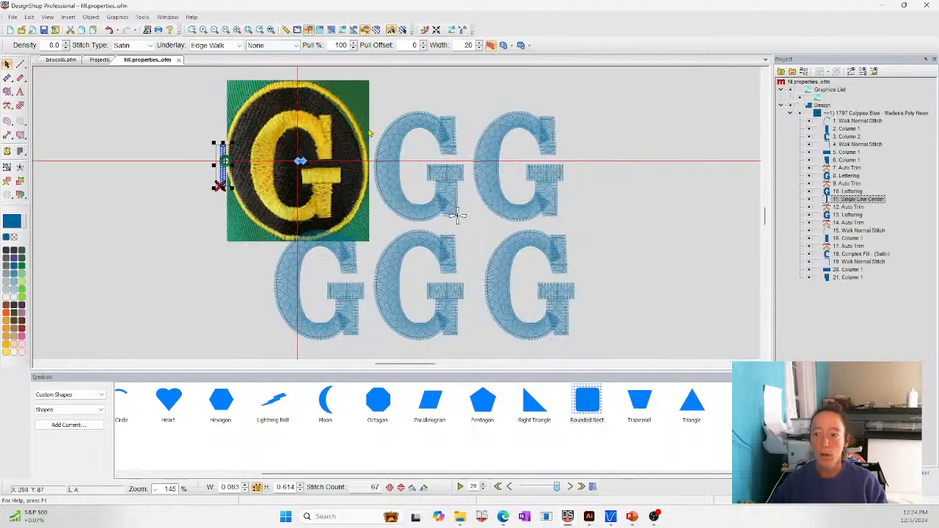
pyautogui.click(193, 30)
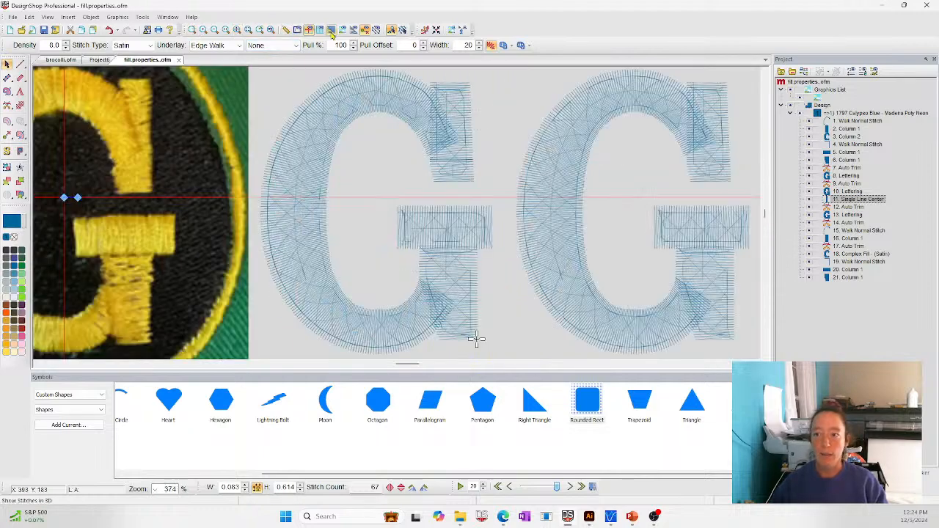
pyautogui.click(331, 30)
# - Try to delete the split line from the first upper G's curved stroke
pyautogui.click(429, 156)
pyautogui.rightClick(286, 87)
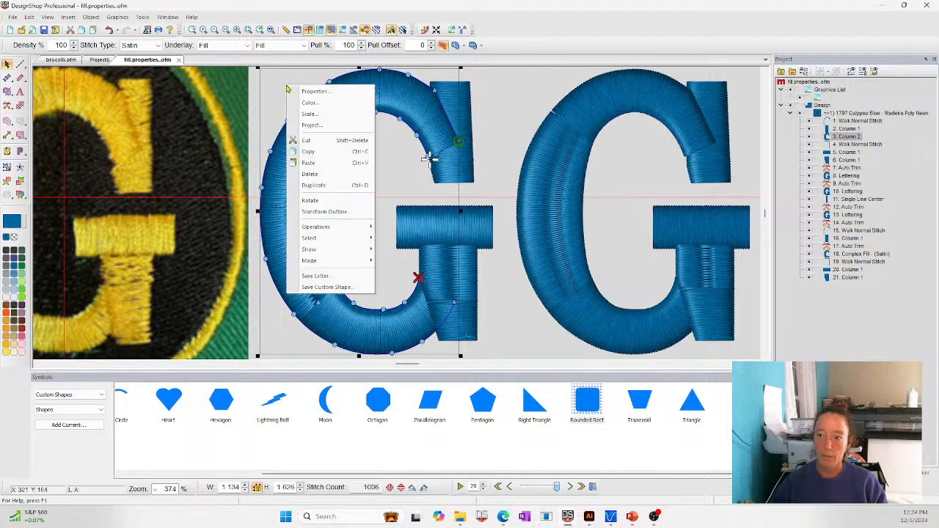
pyautogui.click(272, 89)
pyautogui.click(312, 162)
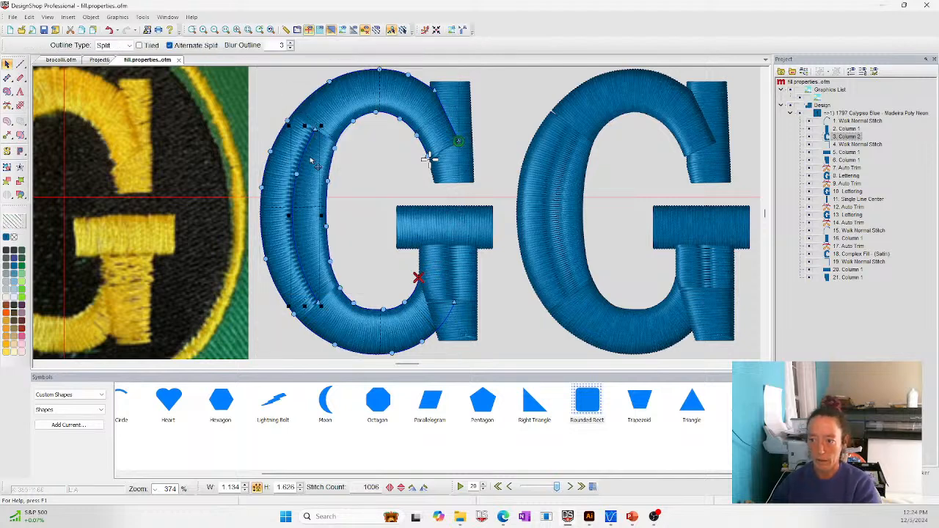
pyautogui.press('Delete')
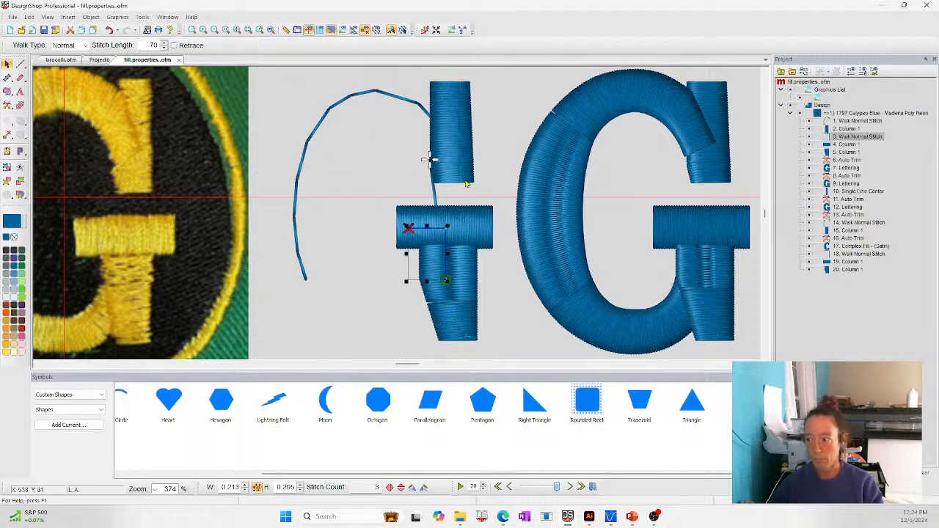
# - Undo the deletion in the first G and the density changes made to the single line column
pyautogui.hotkey('ctrl', 'z')
pyautogui.hotkey('ctrl', 'z')
pyautogui.hotkey('ctrl', 'z')
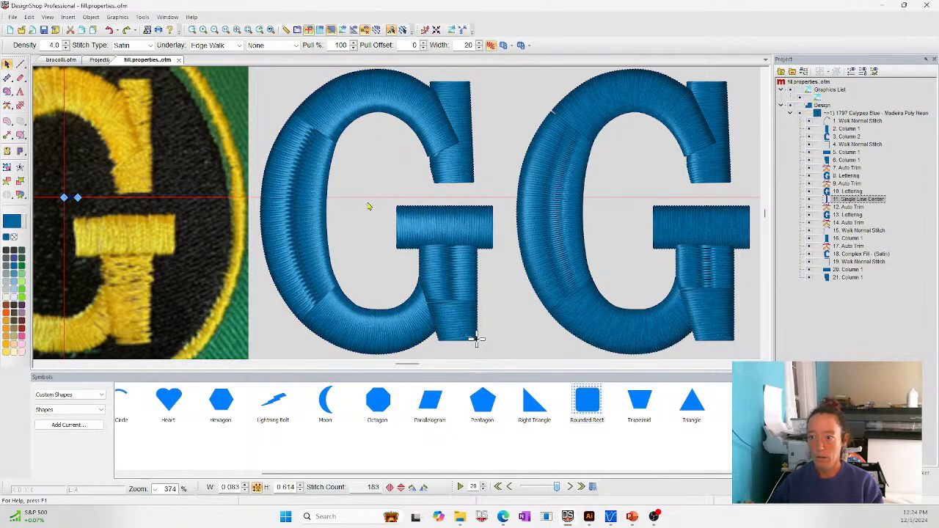
# - Set the Top Stitching fill type of the middle G in the lower row to Random
pyautogui.click(369, 207)
pyautogui.click(547, 183)
pyautogui.scroll(-5, 548, 182)
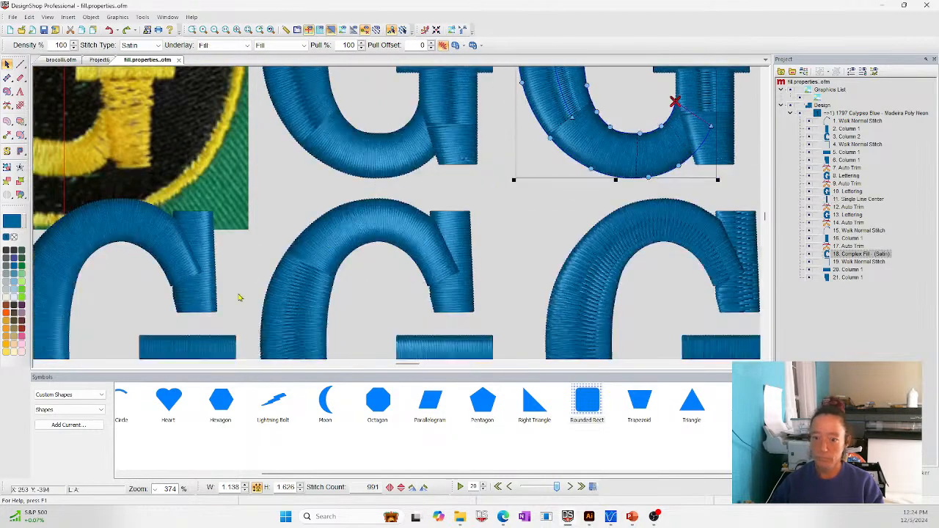
pyautogui.scroll(-2, 239, 297)
pyautogui.click(311, 242)
pyautogui.rightClick(272, 142)
pyautogui.click(294, 150)
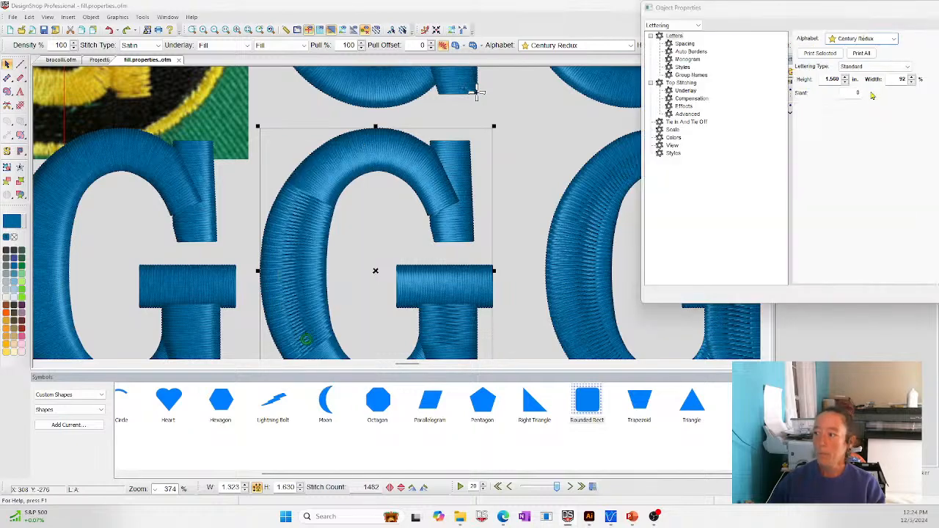
pyautogui.click(682, 83)
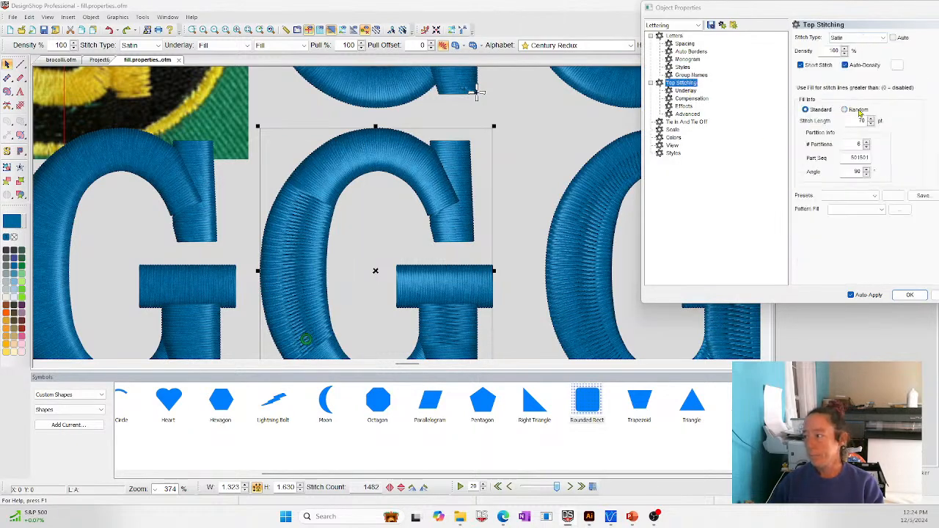
pyautogui.click(859, 110)
pyautogui.scroll(-3, 261, 126)
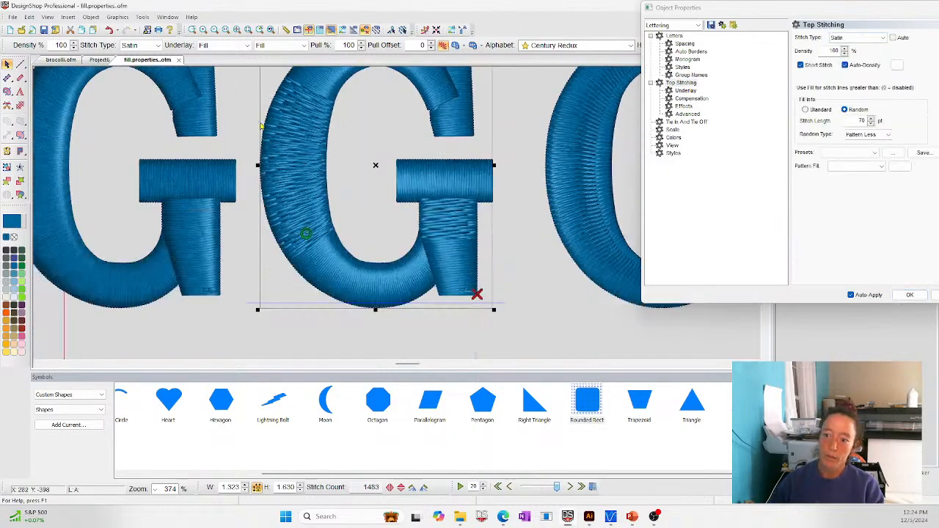
pyautogui.scroll(1, 305, 192)
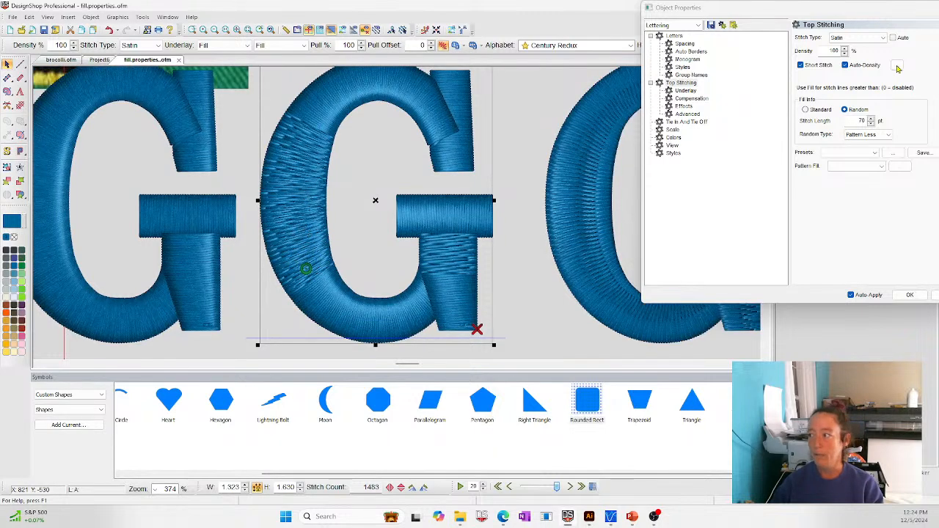
# - Disable Auto-Density for the lower middle G, set its density to 3.2 pt, accept the properties and deselect it
pyautogui.click(845, 66)
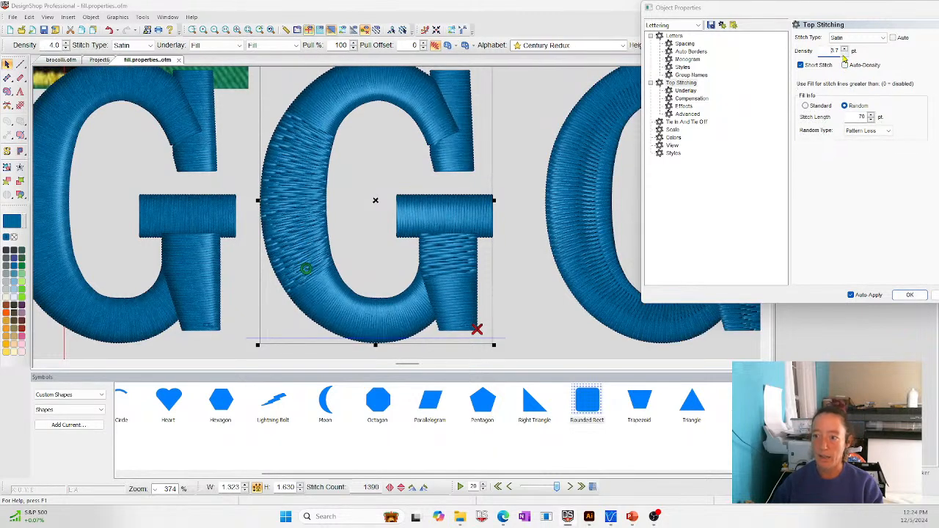
pyautogui.click(844, 54)
pyautogui.click(845, 54)
pyautogui.click(845, 54)
pyautogui.click(845, 55)
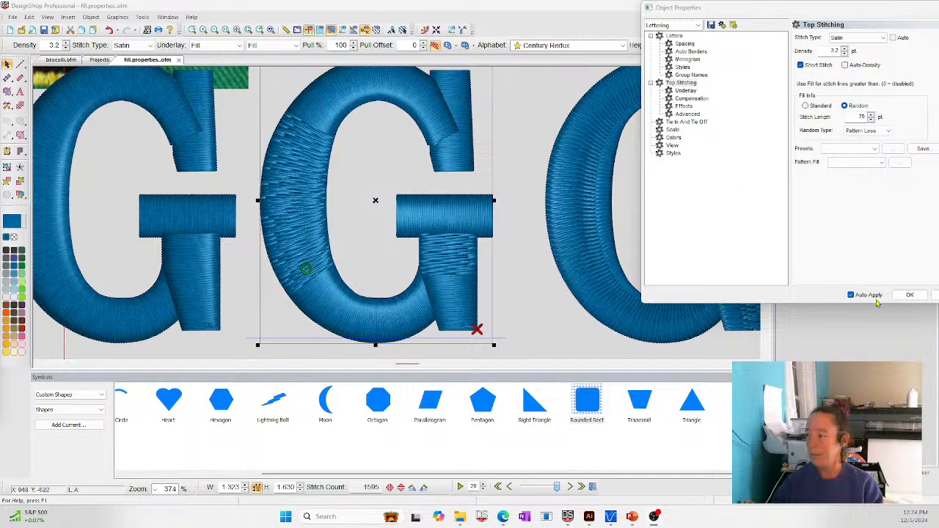
pyautogui.click(909, 295)
pyautogui.scroll(-4, 614, 253)
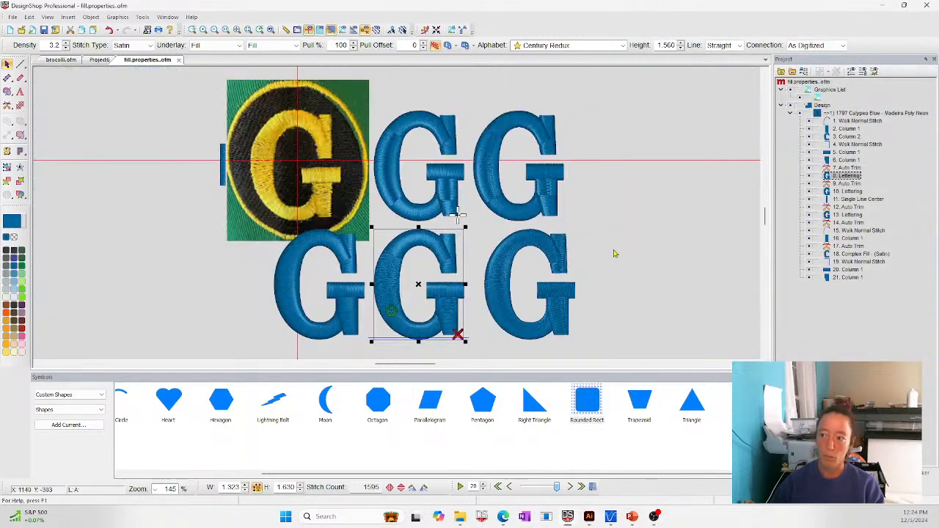
pyautogui.click(615, 253)
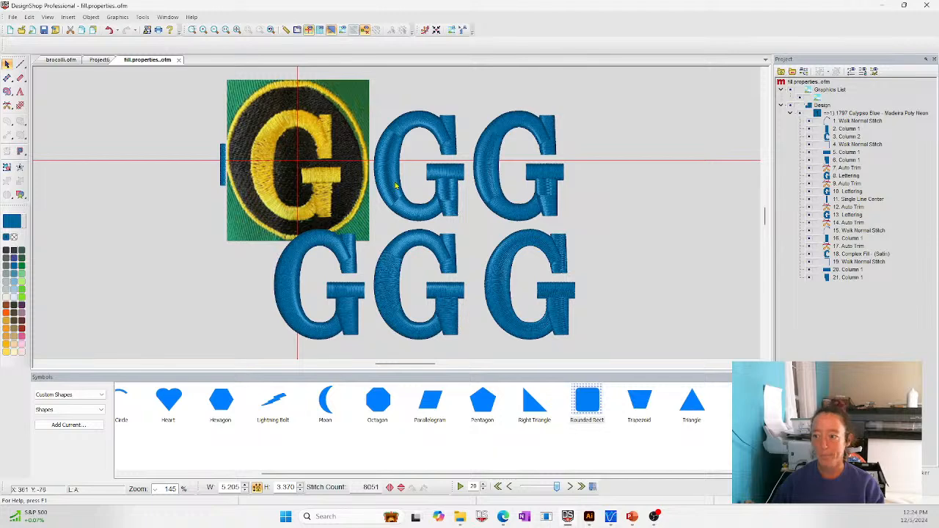
# - Switch to the PowerPoint presentation to read the Questions slide about spotty lettering and the castle logo
pyautogui.click(574, 524)
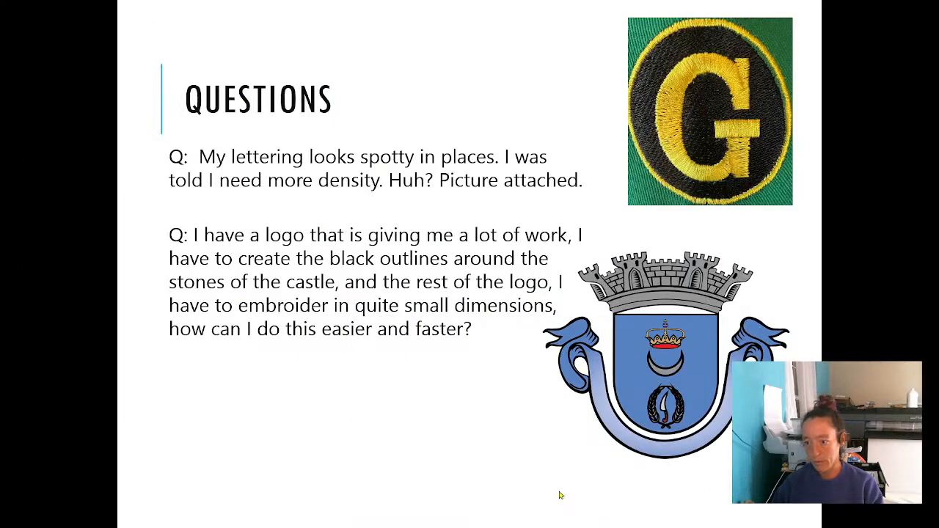
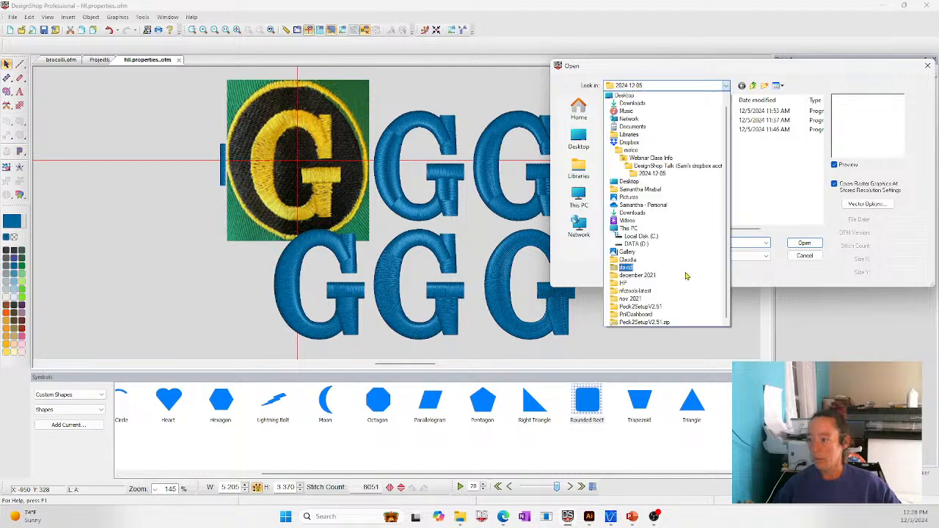
# - Open earthday.bmp from the Designs > Graphics folder on Local Disk (C:)
pyautogui.click(640, 239)
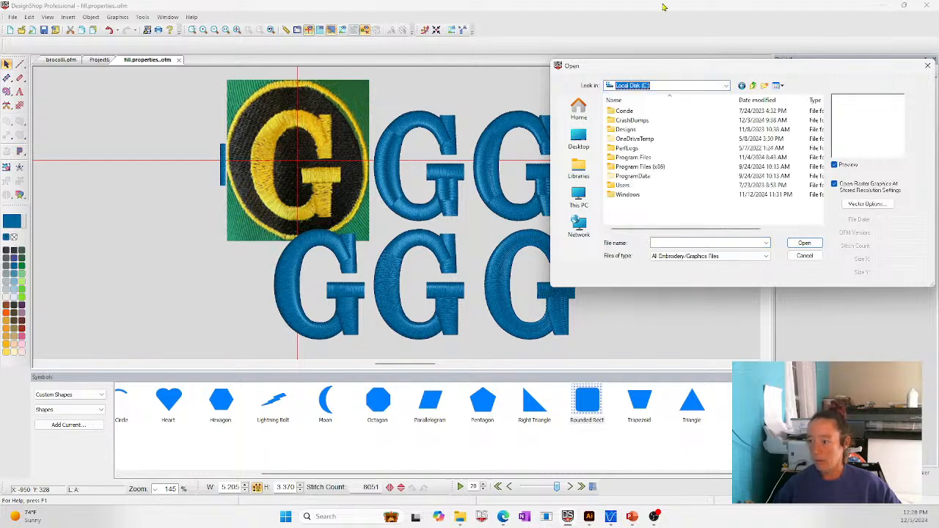
pyautogui.click(629, 129)
pyautogui.doubleClick(629, 131)
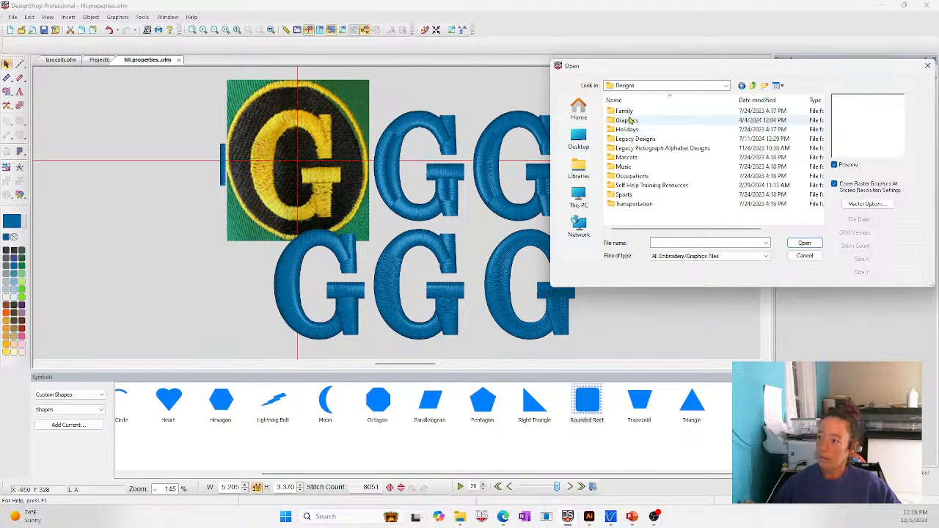
pyautogui.click(635, 121)
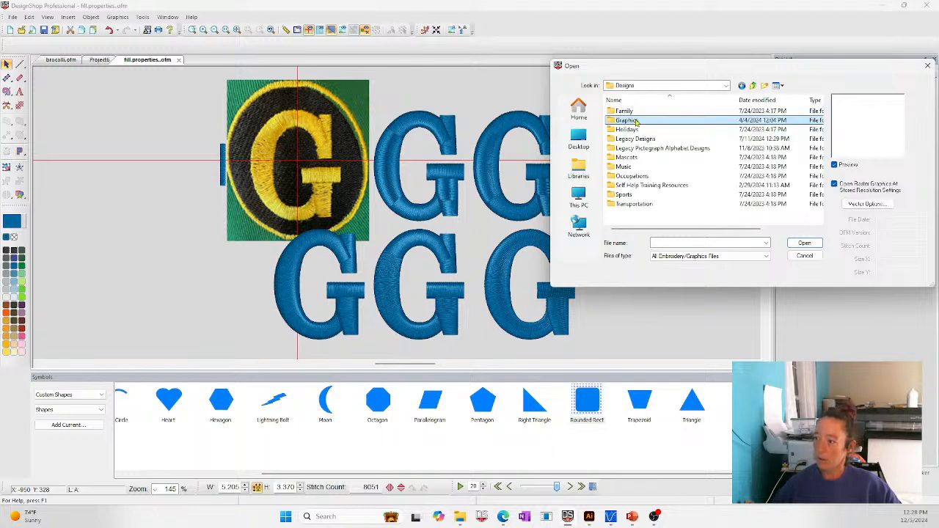
pyautogui.doubleClick(635, 121)
pyautogui.click(784, 195)
pyautogui.doubleClick(784, 196)
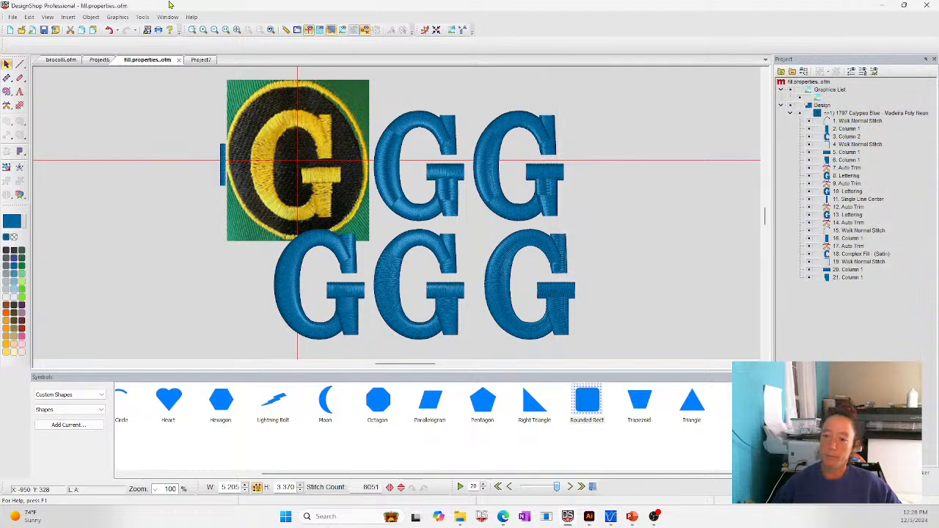
pyautogui.click(251, 29)
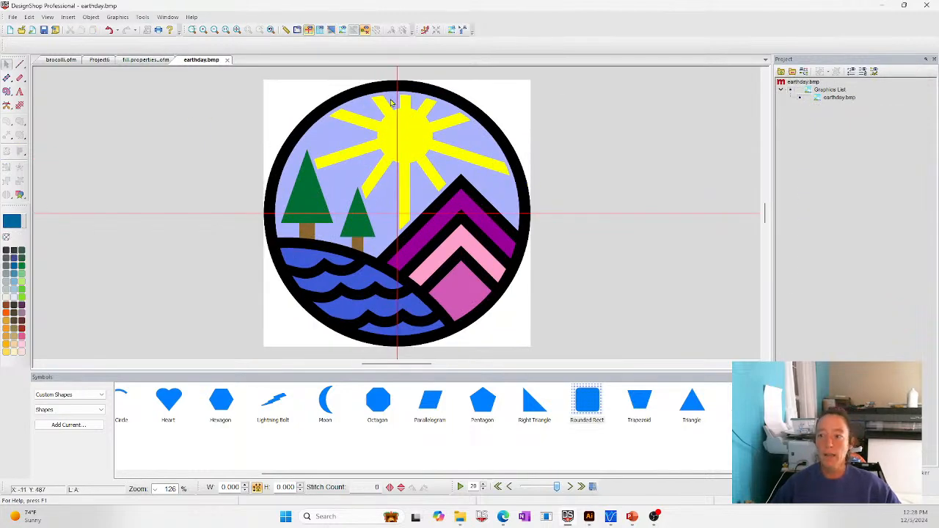
# - Resize the earthday.bmp image proportionally to a height of 3 inches and deselect it
pyautogui.click(839, 97)
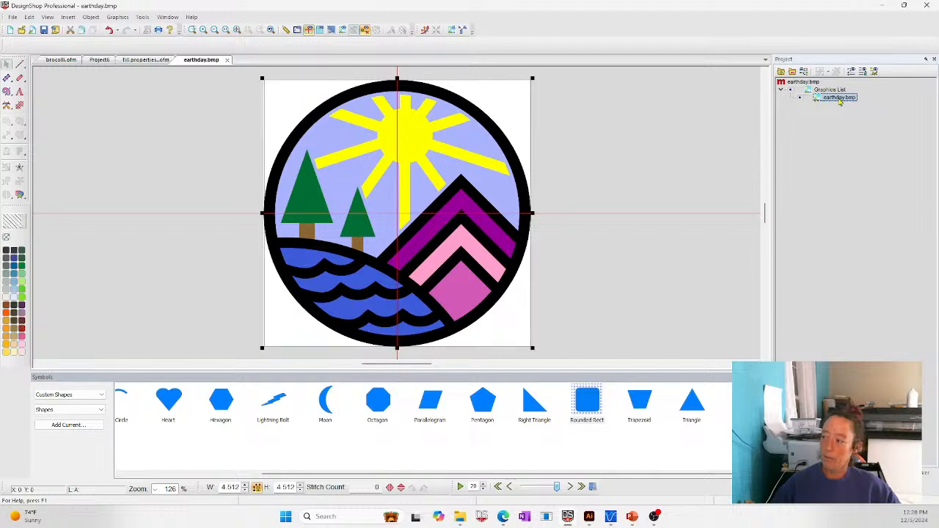
pyautogui.doubleClick(285, 487)
pyautogui.write('3')
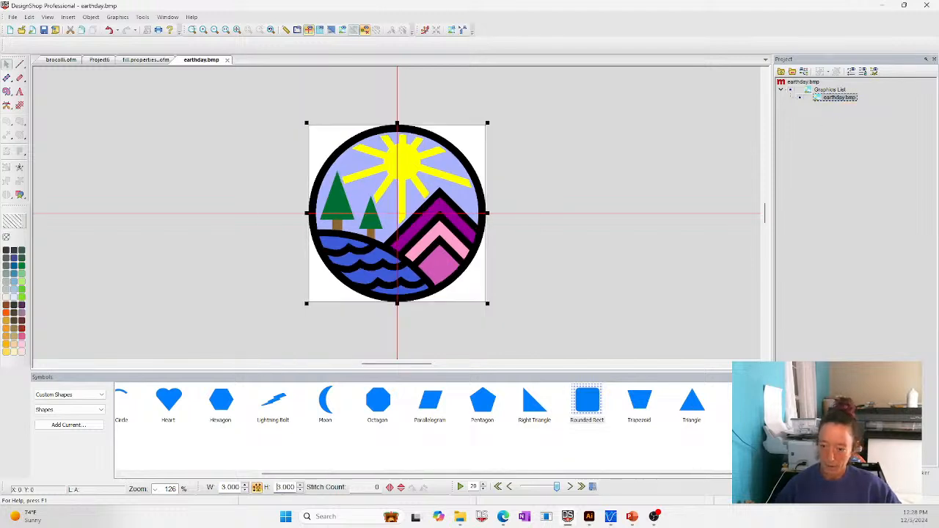
pyautogui.press('Return')
pyautogui.click(493, 313)
# - Turn on the on-screen ruler and measure the width of the larger tree's trunk
pyautogui.click(192, 29)
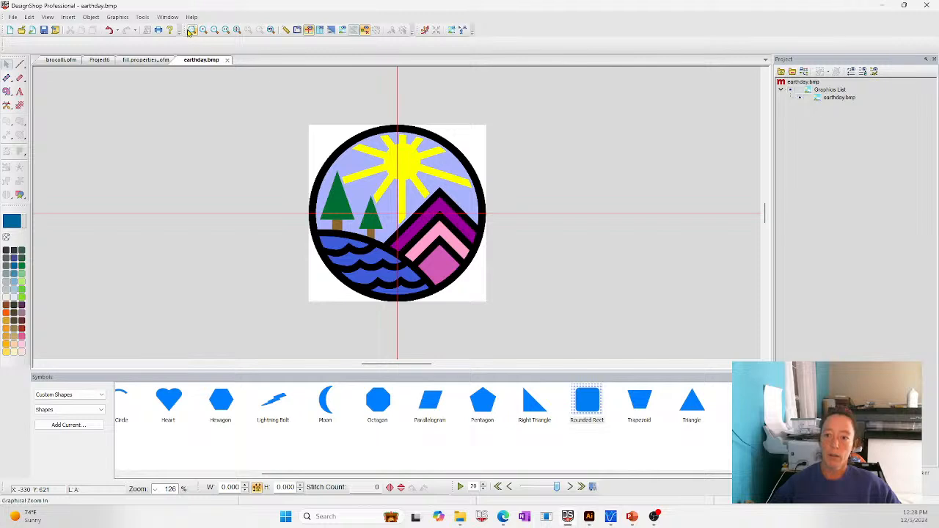
pyautogui.moveTo(301, 136); pyautogui.dragTo(519, 352)
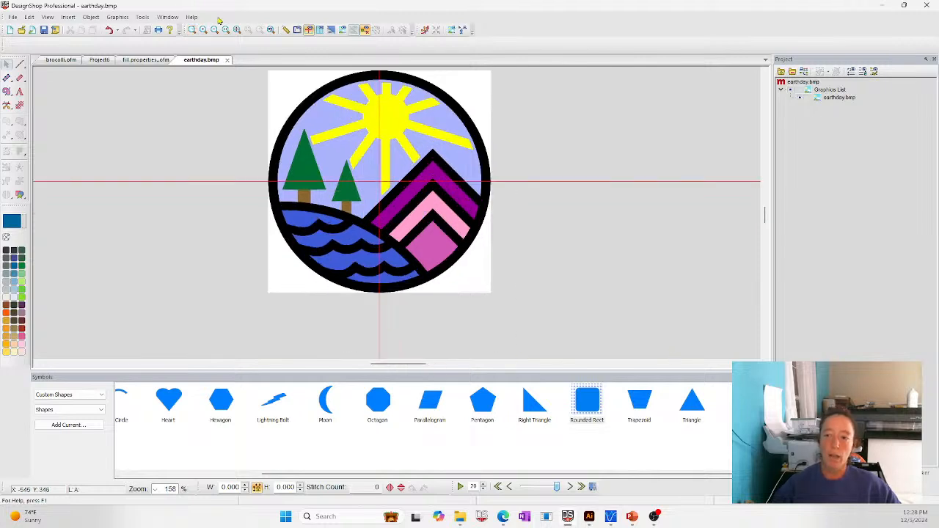
pyautogui.moveTo(281, 157); pyautogui.dragTo(486, 311)
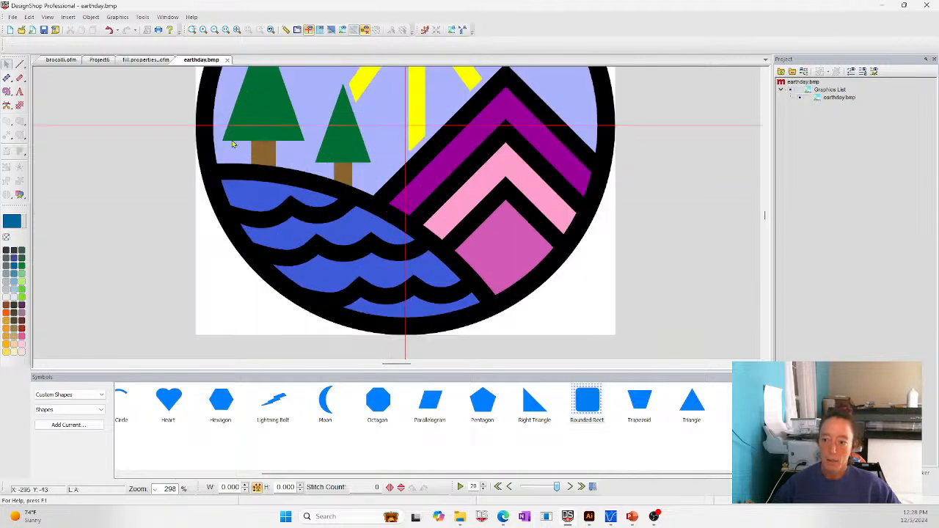
pyautogui.scroll(2, 329, 212)
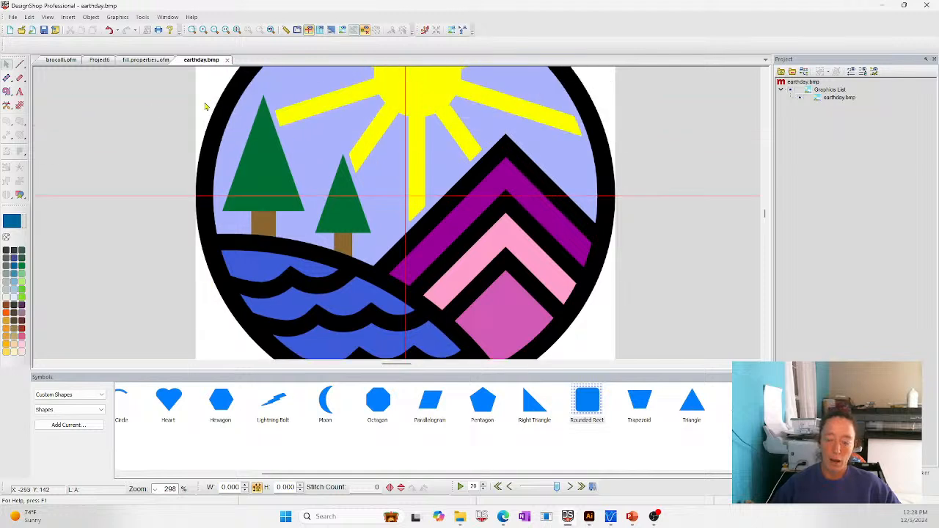
pyautogui.click(286, 29)
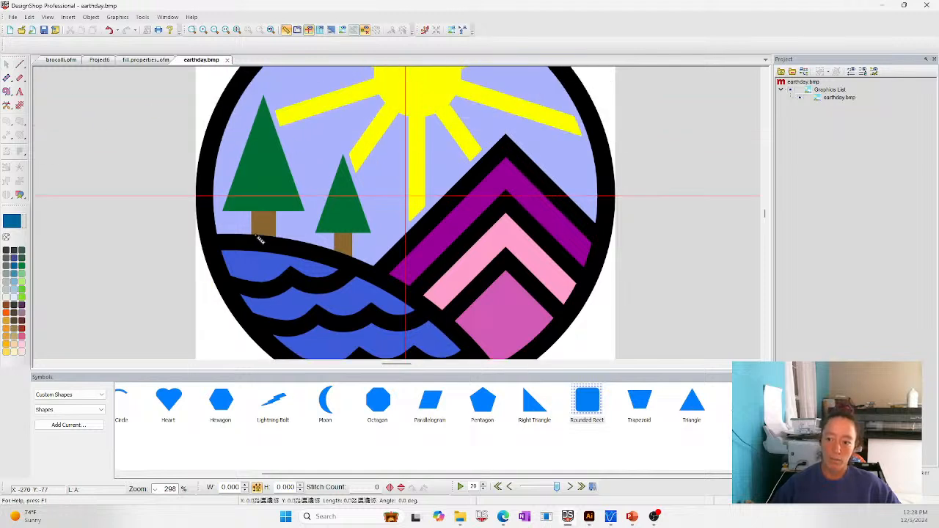
pyautogui.moveTo(250, 221); pyautogui.dragTo(276, 235)
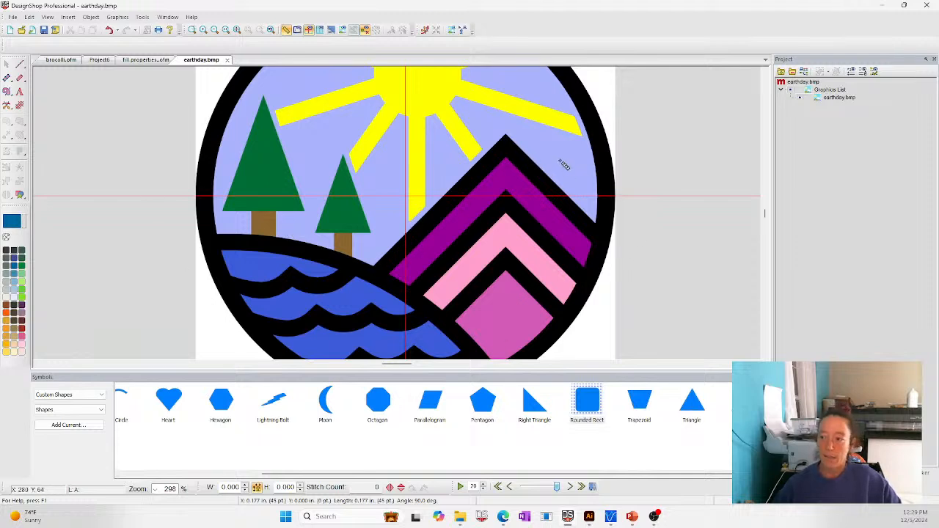
# - Measure the larger tree's base width and the thickness of a sun ray, and turn off the on-screen ruler
pyautogui.scroll(1, 513, 146)
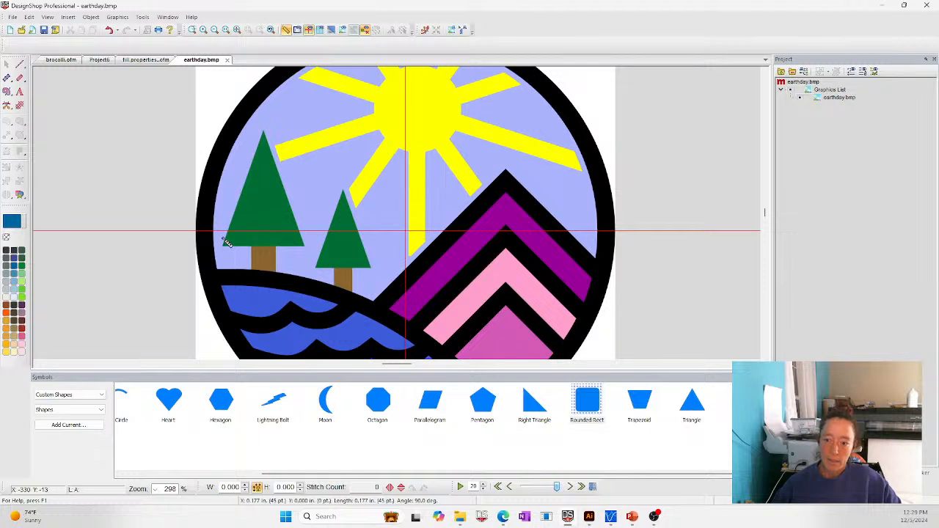
pyautogui.moveTo(224, 244)
pyautogui.mouseDown()
pyautogui.moveTo(305, 238)
pyautogui.moveTo(309, 249)
pyautogui.mouseUp()
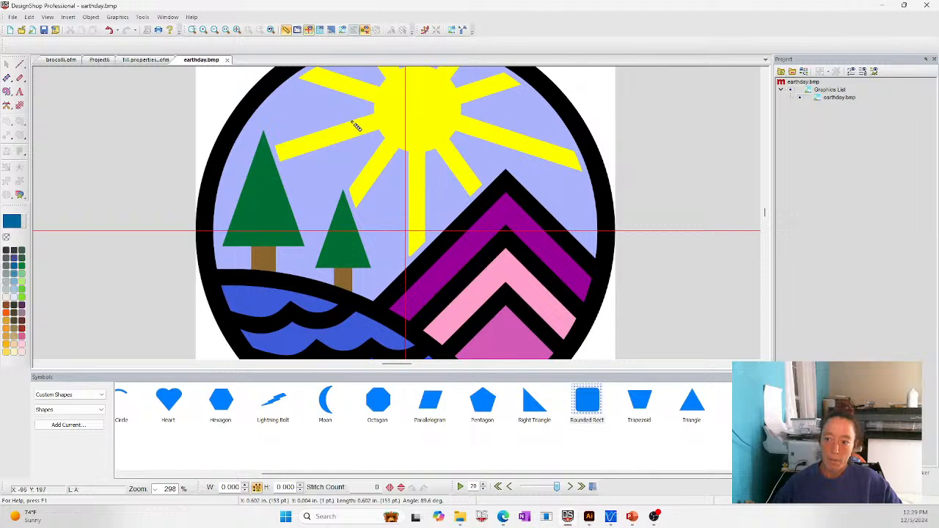
pyautogui.moveTo(353, 121); pyautogui.dragTo(362, 141)
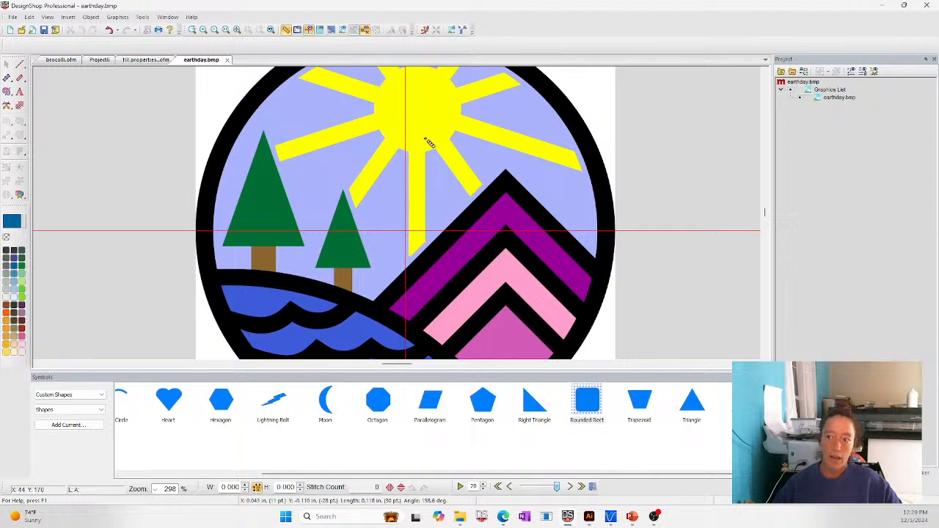
pyautogui.scroll(-1, 524, 180)
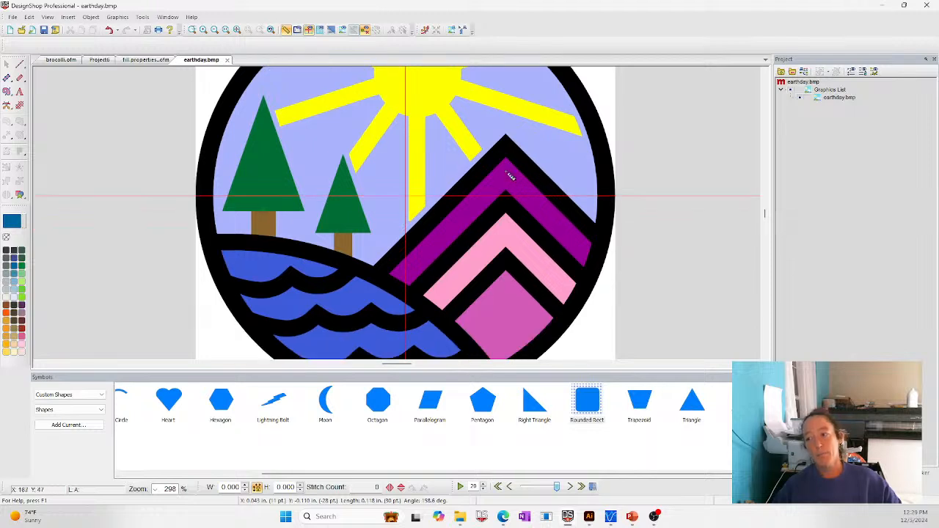
pyautogui.scroll(3, 455, 227)
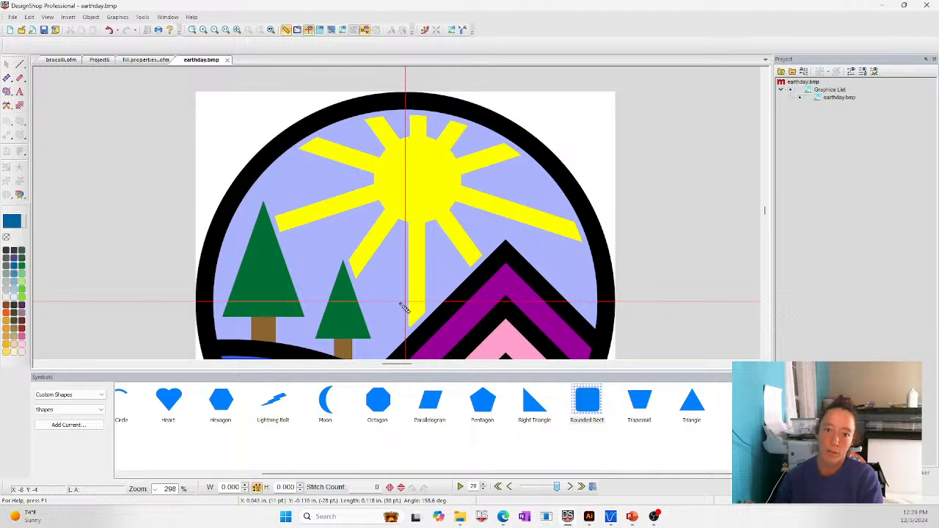
pyautogui.click(22, 79)
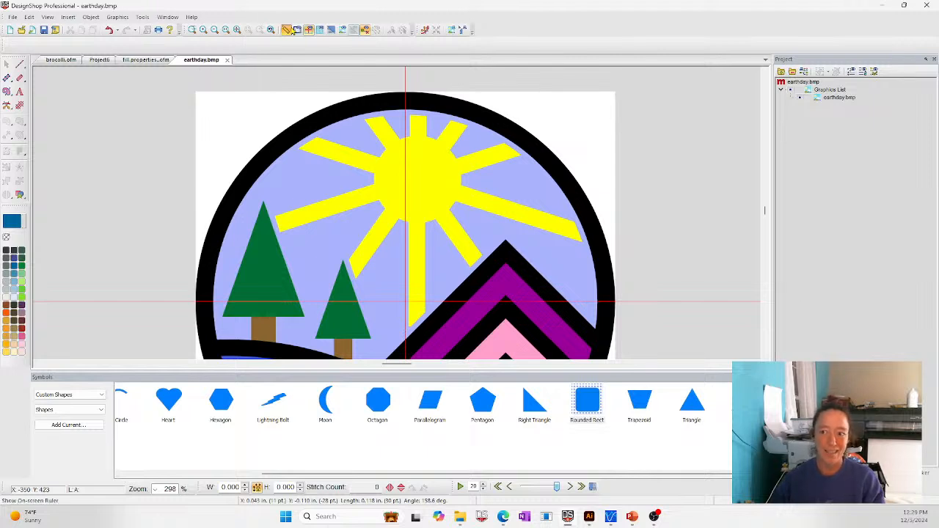
pyautogui.click(284, 30)
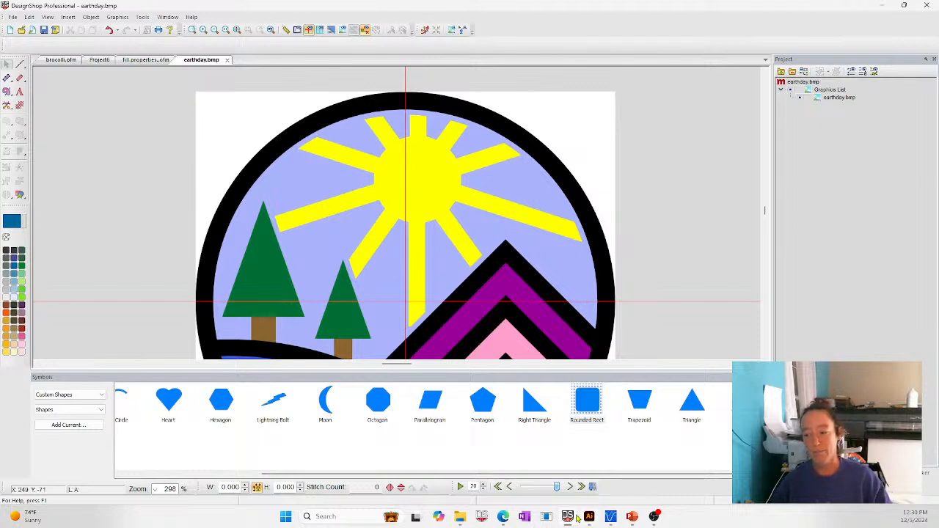
# - Check the Questions slide about vectors and fills in the PowerPoint presentation and return to DesignShop
pyautogui.scroll(-1, 679, 331)
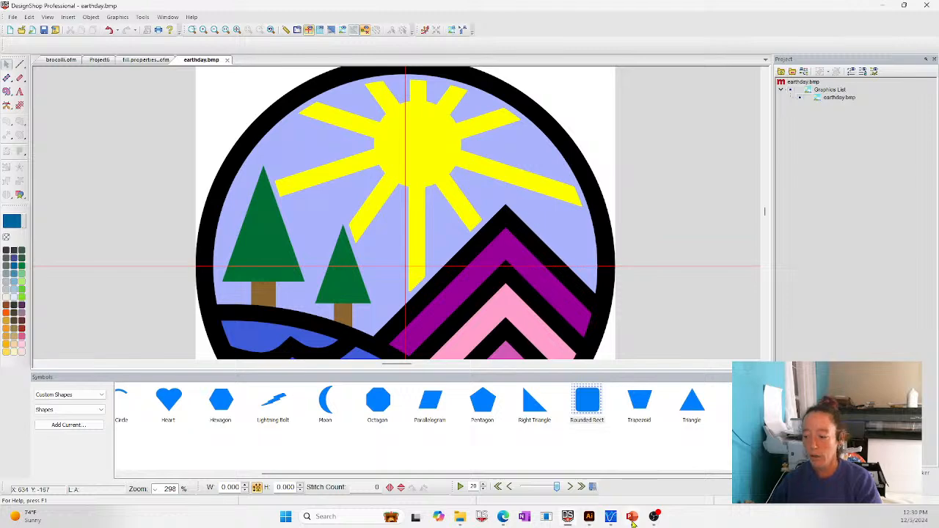
pyautogui.moveTo(633, 522)
pyautogui.click(648, 477)
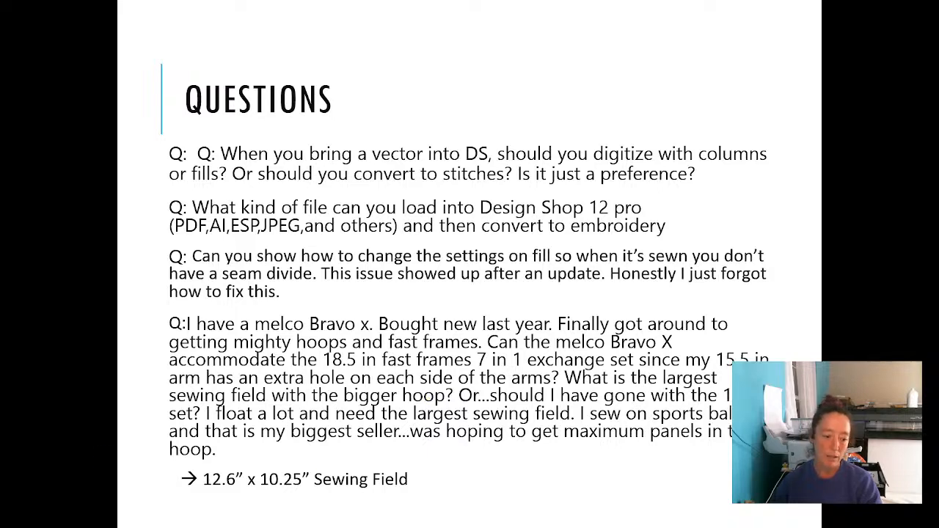
pyautogui.hotkey('alt', 'Tab')
# - Convert the yellow sun in the image to a Complex Fill, select it and set its stitch type to Satin
pyautogui.click(463, 30)
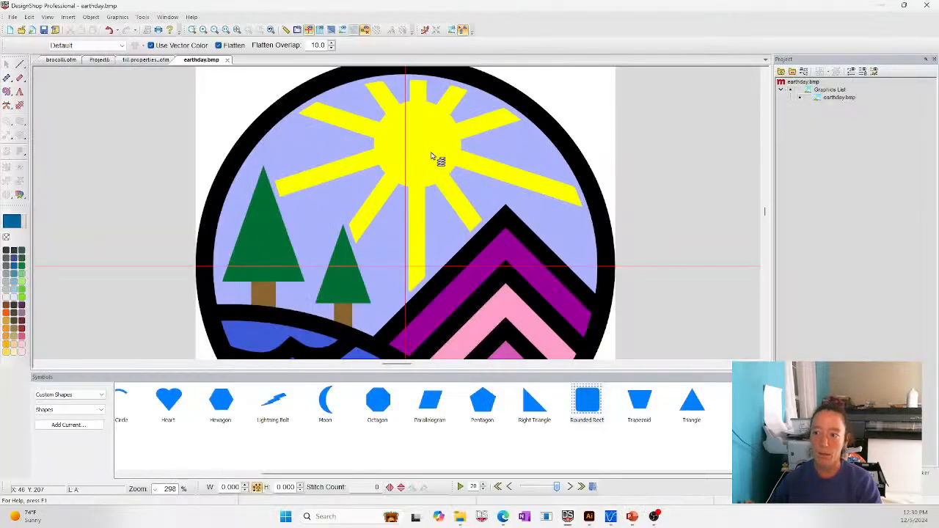
pyautogui.click(431, 156)
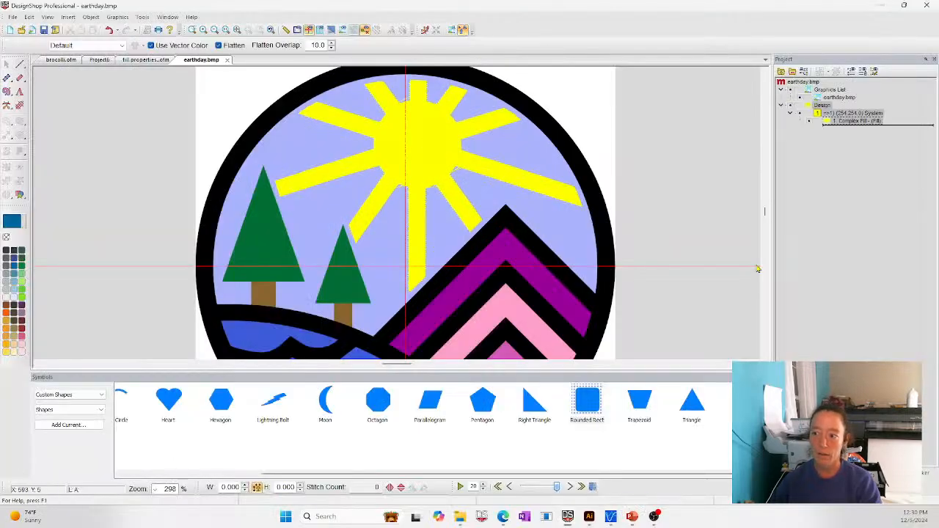
pyautogui.click(332, 30)
pyautogui.click(412, 149)
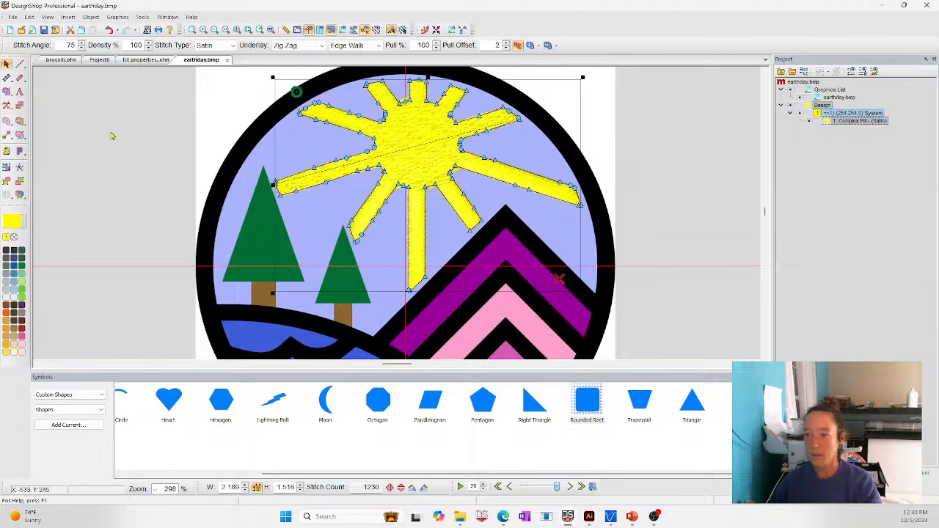
# - Remove the sun's long direction line and add split lines around its round centre to separate the rays
pyautogui.click(6, 150)
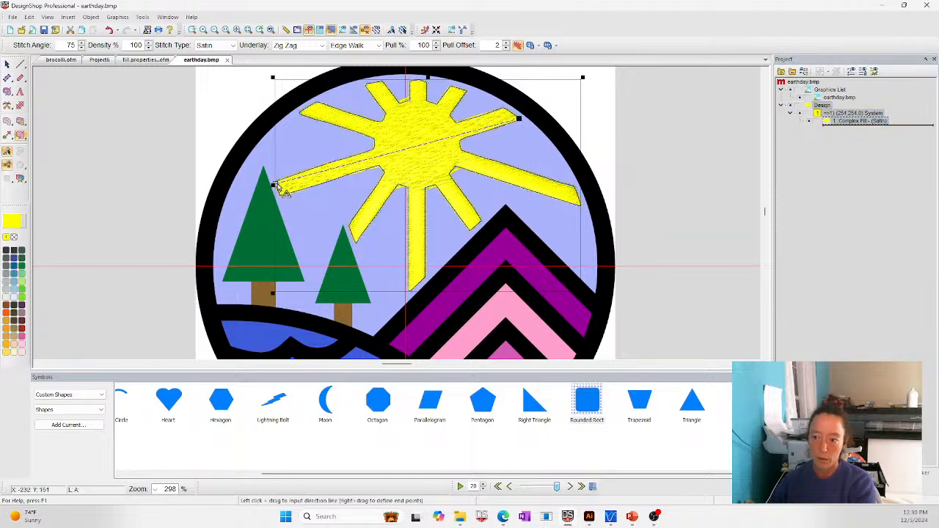
pyautogui.moveTo(518, 118); pyautogui.dragTo(277, 185)
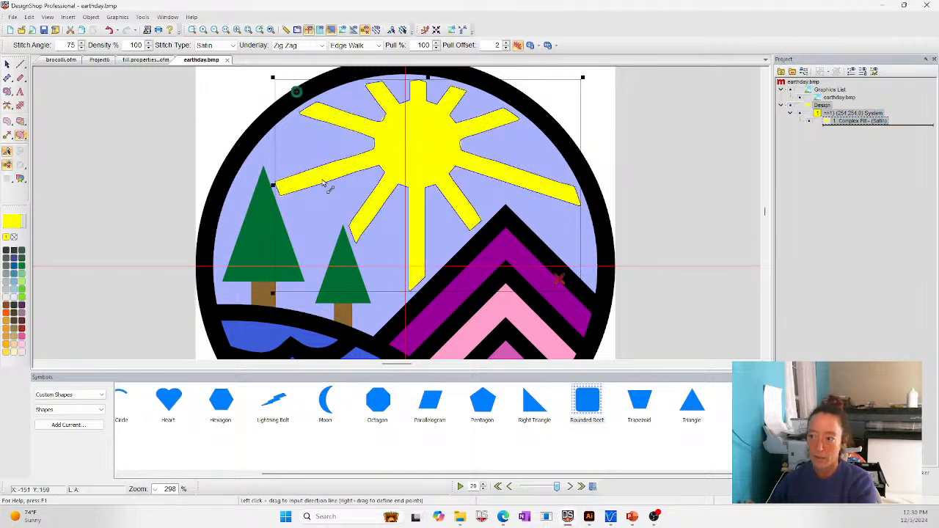
pyautogui.click(21, 122)
pyautogui.moveTo(374, 149)
pyautogui.mouseDown()
pyautogui.moveTo(381, 176)
pyautogui.moveTo(381, 117)
pyautogui.moveTo(441, 109)
pyautogui.moveTo(462, 145)
pyautogui.moveTo(461, 136)
pyautogui.moveTo(458, 172)
pyautogui.moveTo(428, 193)
pyautogui.moveTo(454, 176)
pyautogui.moveTo(397, 190)
pyautogui.moveTo(426, 188)
pyautogui.moveTo(397, 184)
pyautogui.moveTo(379, 211)
pyautogui.moveTo(424, 233)
pyautogui.moveTo(471, 205)
pyautogui.mouseUp()
# - Add a stitch direction line across each sun ray and a horizontal one across the round centre, and deselect the sun
pyautogui.click(20, 135)
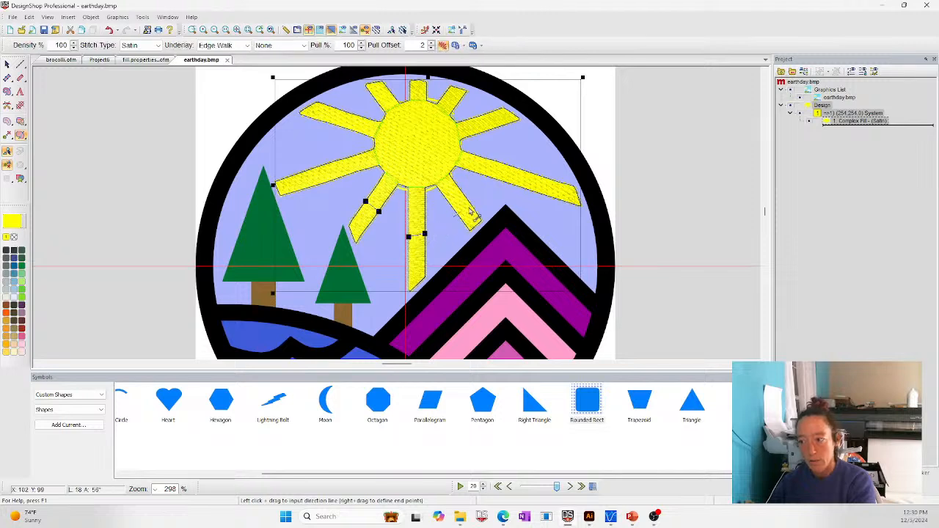
pyautogui.moveTo(504, 164); pyautogui.dragTo(499, 180)
pyautogui.moveTo(485, 131); pyautogui.dragTo(426, 86)
pyautogui.moveTo(380, 104); pyautogui.dragTo(391, 93)
pyautogui.moveTo(343, 112); pyautogui.dragTo(339, 189)
pyautogui.moveTo(372, 145); pyautogui.dragTo(473, 150)
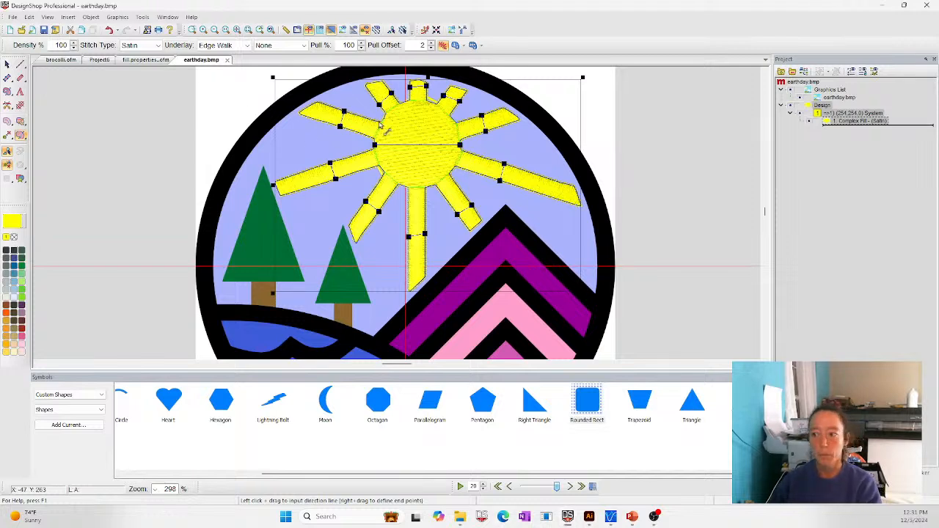
pyautogui.click(8, 65)
pyautogui.click(650, 179)
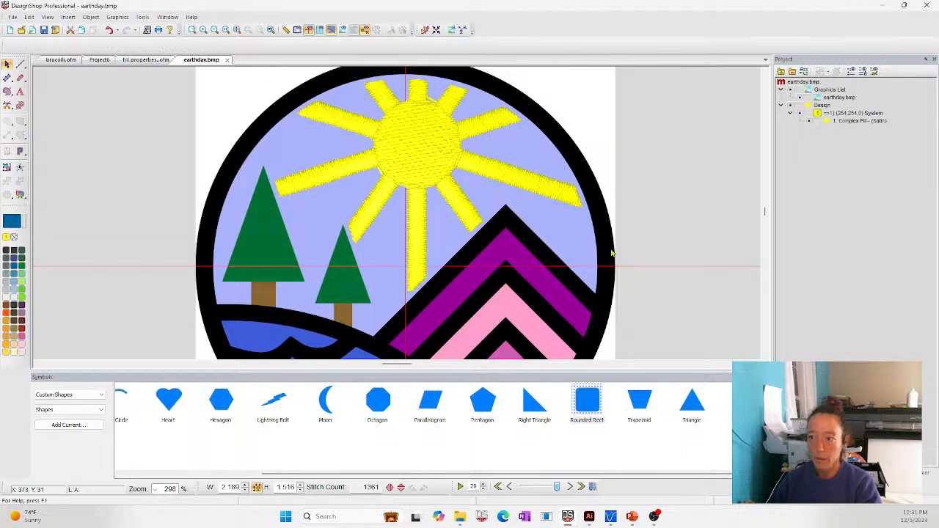
# - Select the sun and set its first underlay to Fill
pyautogui.click(420, 140)
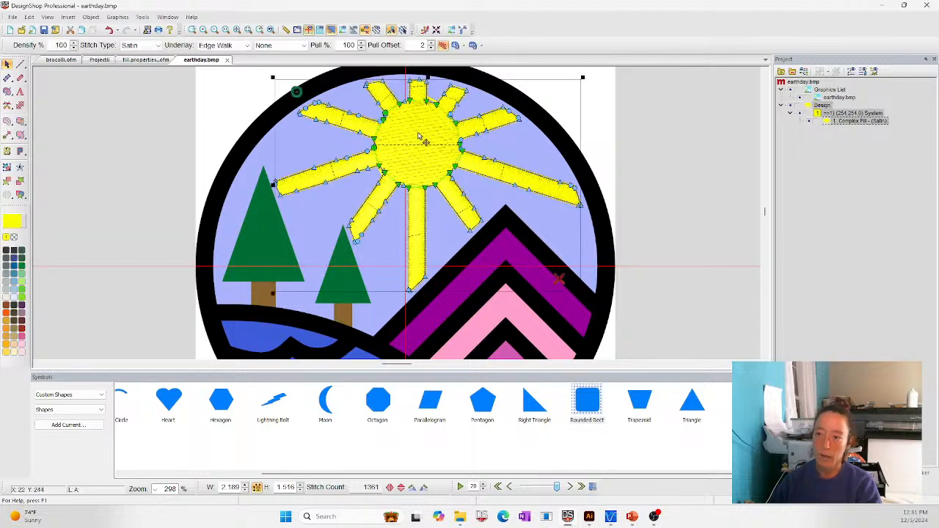
pyautogui.click(224, 45)
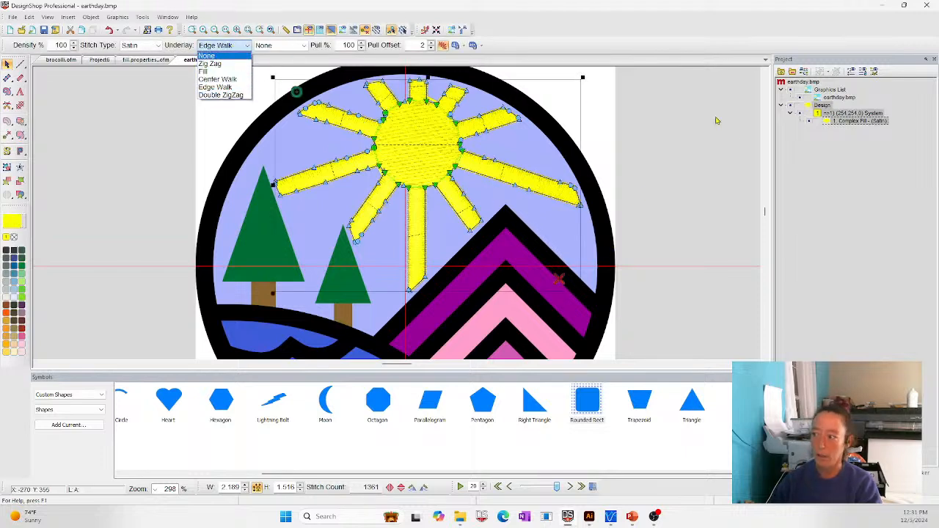
pyautogui.click(206, 71)
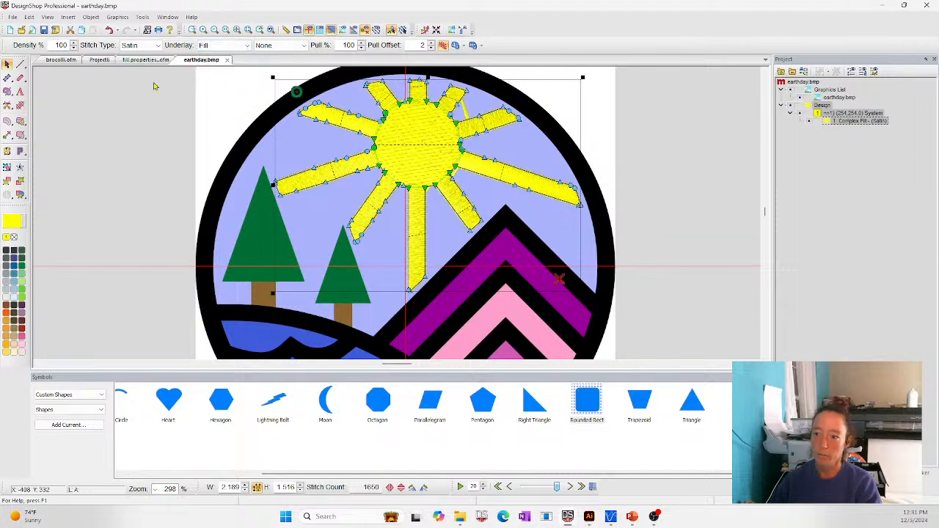
# - Place the sun's entry and exit points inside its round centre
pyautogui.click(10, 136)
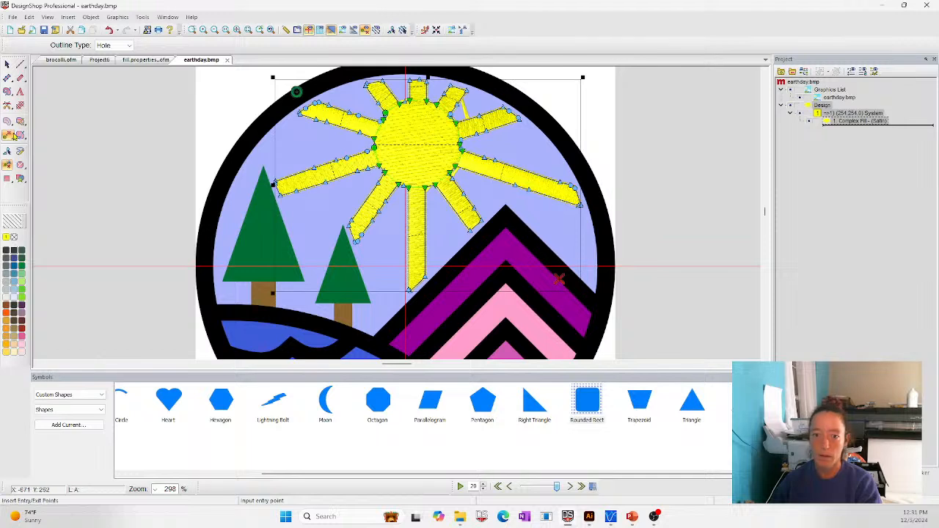
pyautogui.click(392, 138)
pyautogui.click(467, 157)
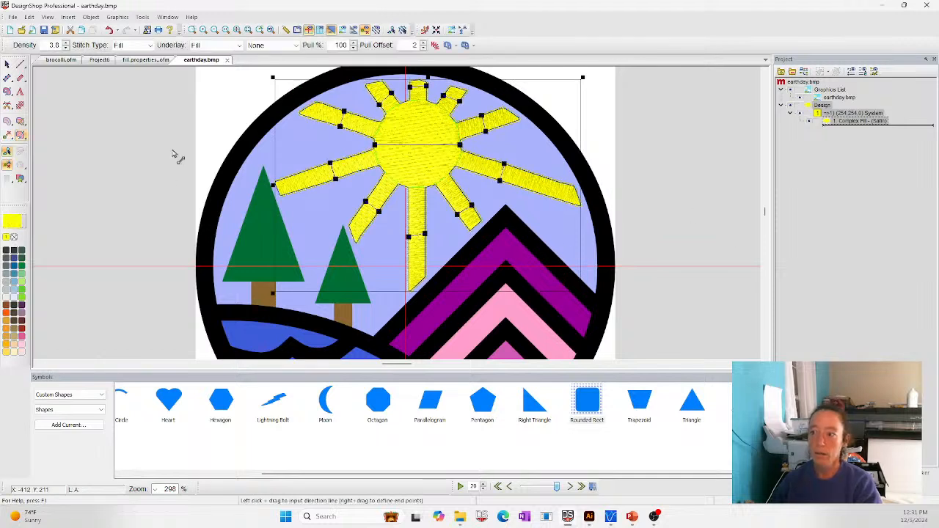
pyautogui.click(6, 65)
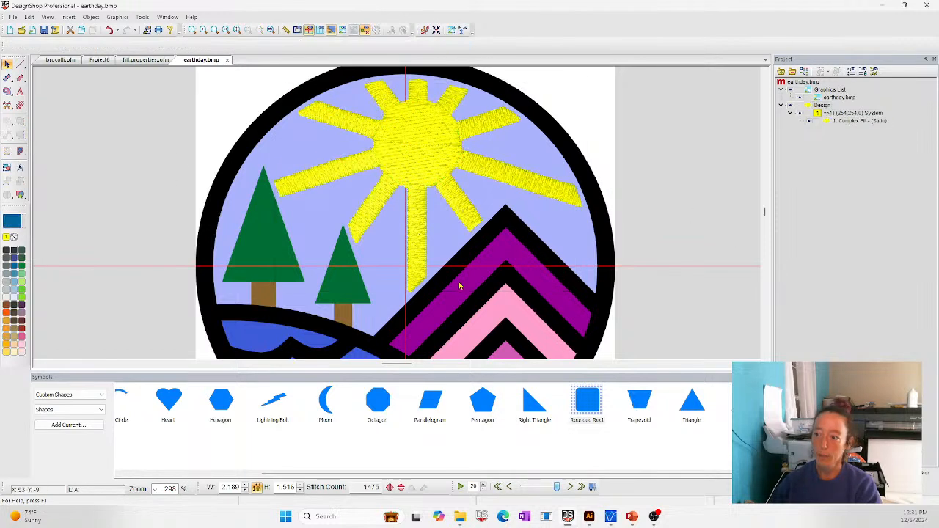
# - Select the sun, set its stitch type to Satin, and deselect it
pyautogui.click(382, 109)
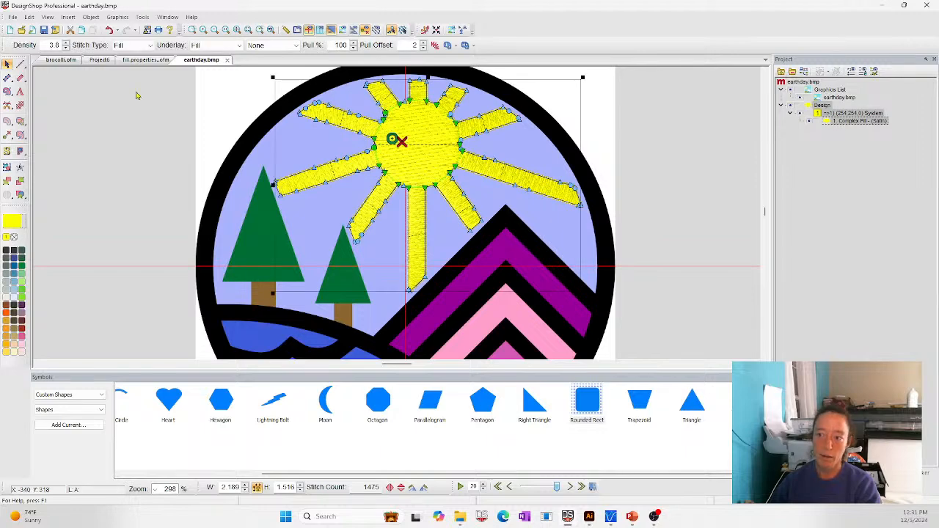
pyautogui.click(21, 136)
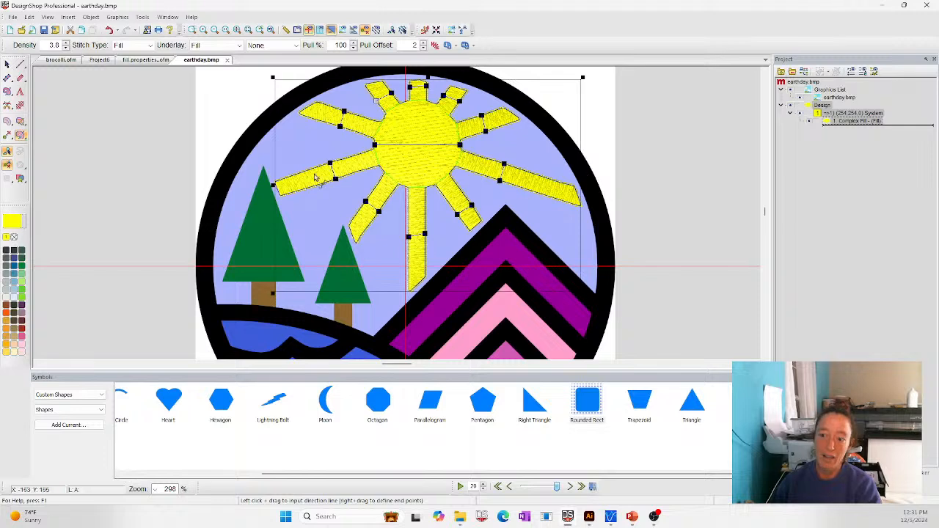
pyautogui.click(135, 46)
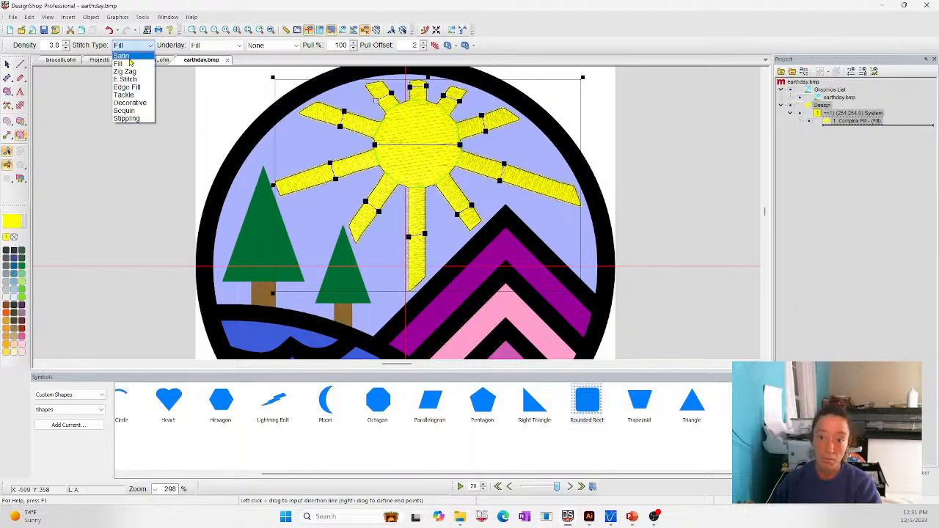
pyautogui.click(132, 63)
pyautogui.click(7, 66)
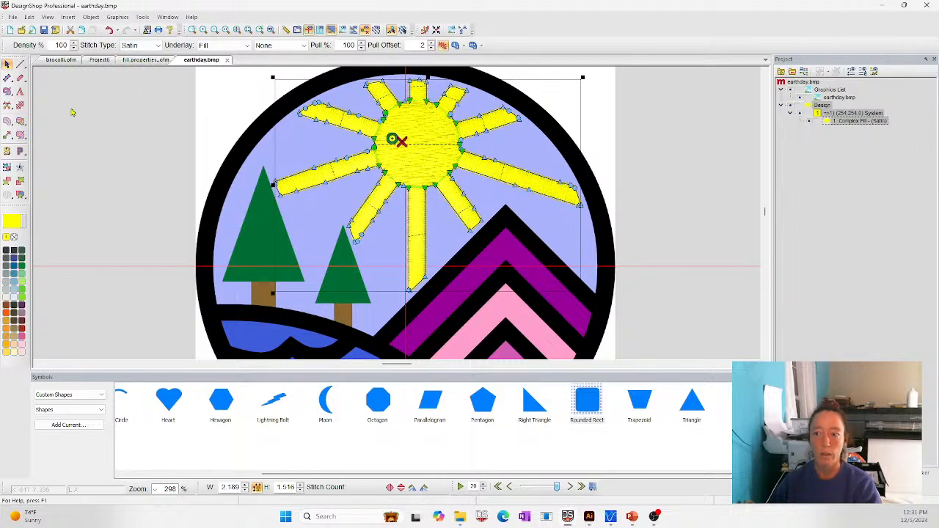
pyautogui.click(74, 111)
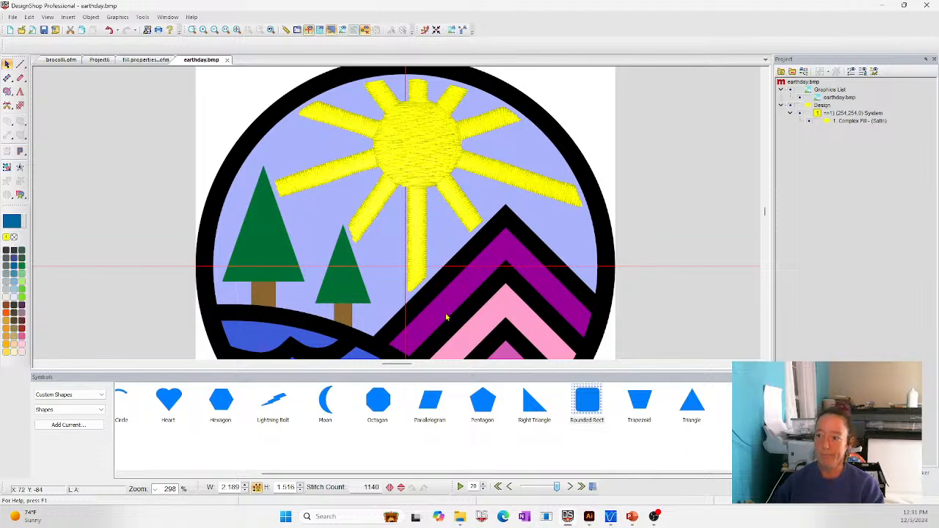
# - Add a circular Complex Fill about 0.65 in across over the sun's round centre
pyautogui.click(404, 115)
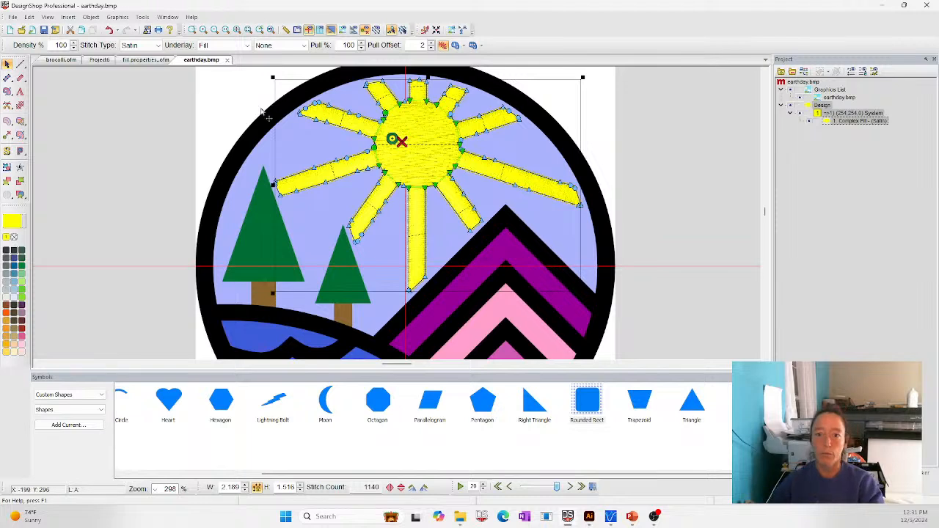
pyautogui.click(9, 93)
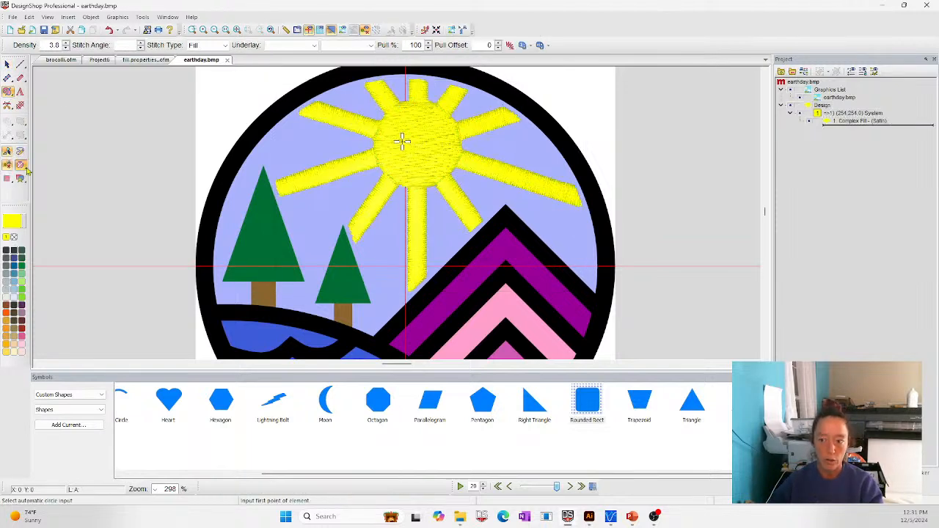
pyautogui.rightClick(419, 99)
pyautogui.rightClick(419, 190)
pyautogui.press('Return')
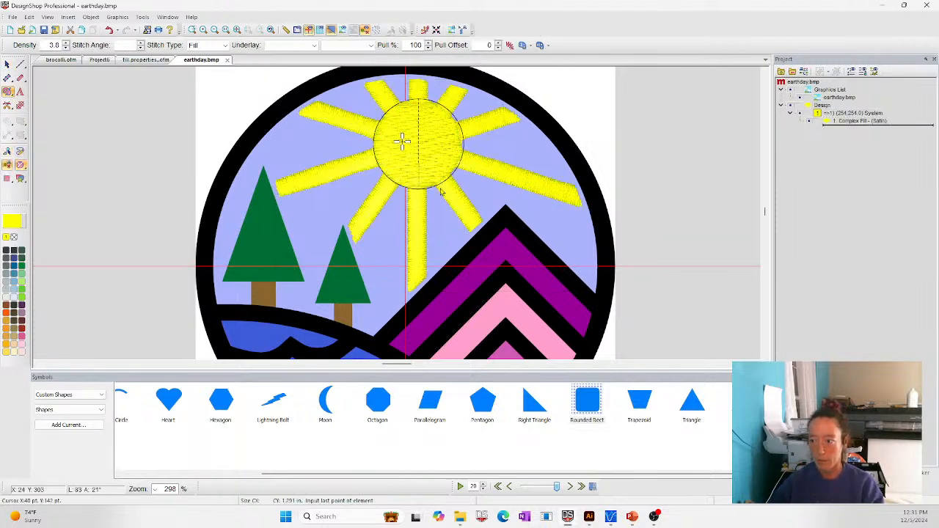
pyautogui.press('Return')
pyautogui.click(420, 155)
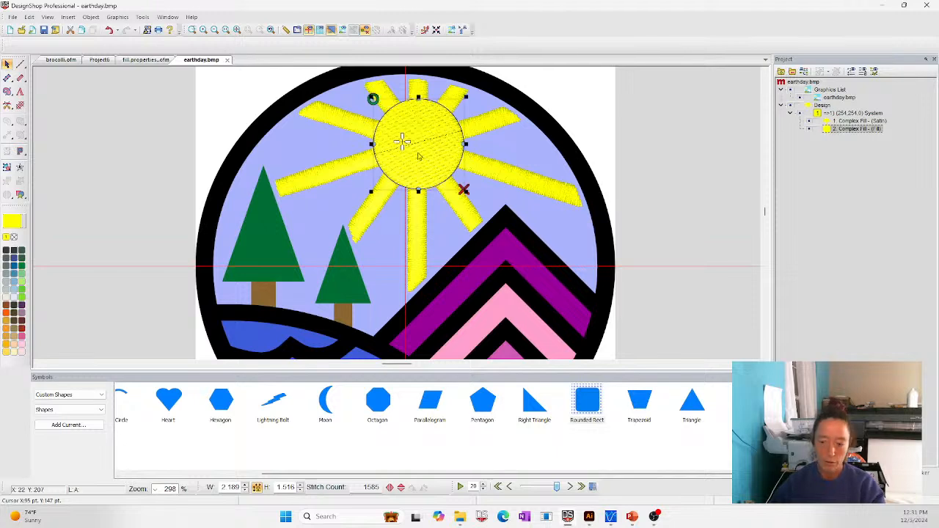
# - Apply the Radial Out distortion effect to the circle fill and shrink the effect's ring to the circle's edge
pyautogui.rightClick(403, 140)
pyautogui.click(433, 336)
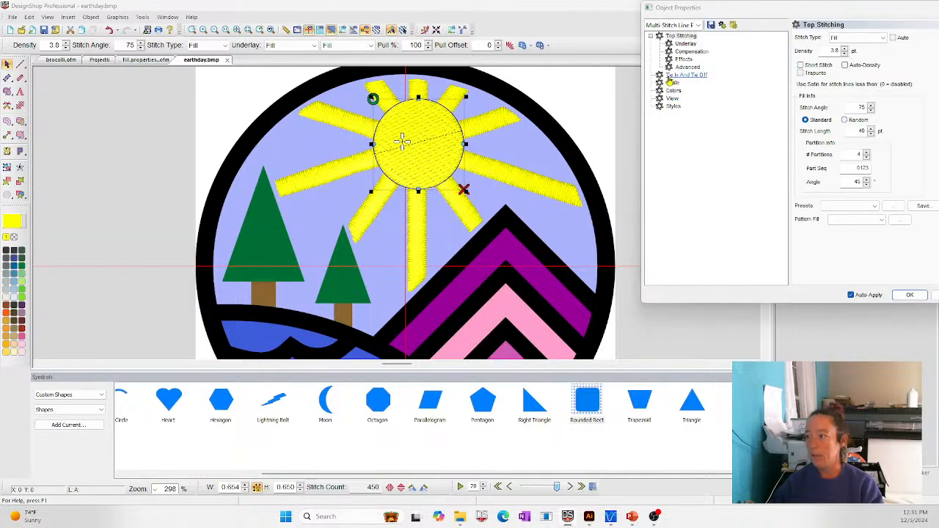
pyautogui.click(684, 59)
pyautogui.click(855, 124)
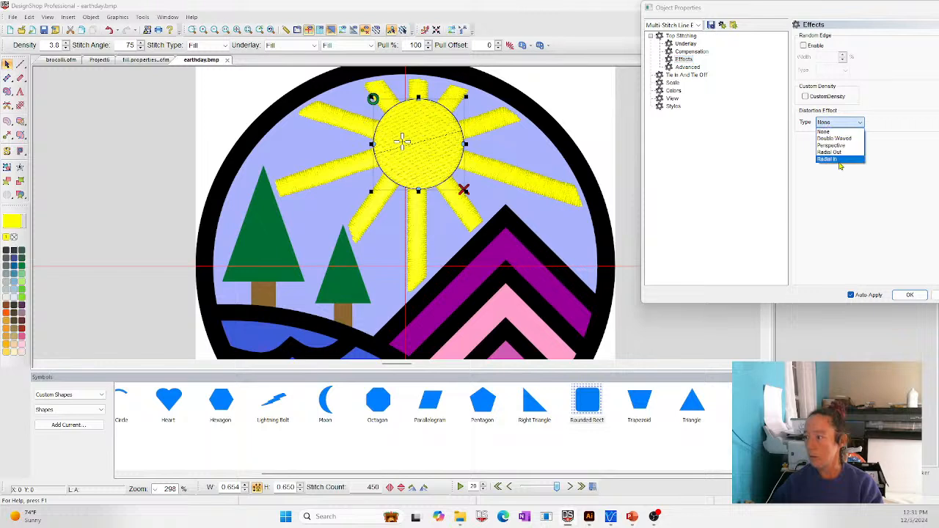
pyautogui.click(830, 152)
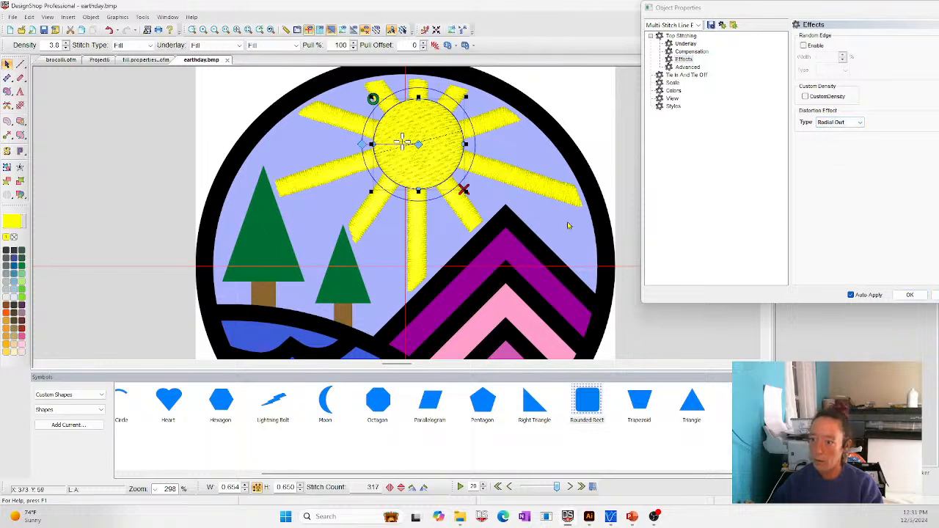
pyautogui.moveTo(360, 145); pyautogui.dragTo(374, 146)
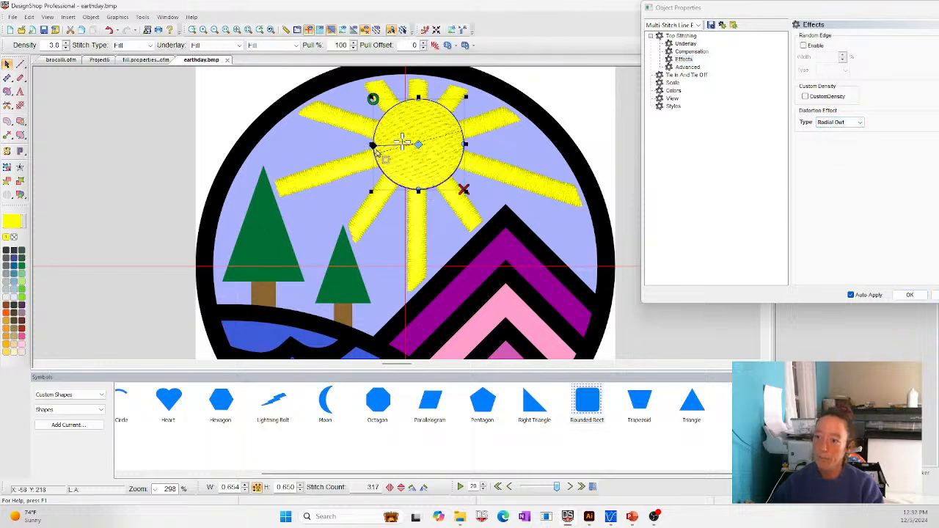
pyautogui.click(910, 294)
pyautogui.click(147, 147)
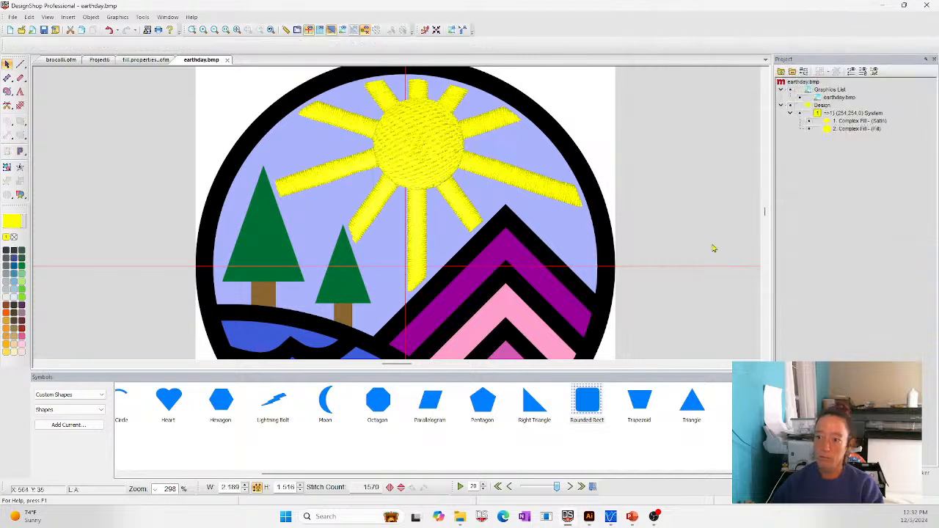
pyautogui.click(439, 161)
pyautogui.click(721, 294)
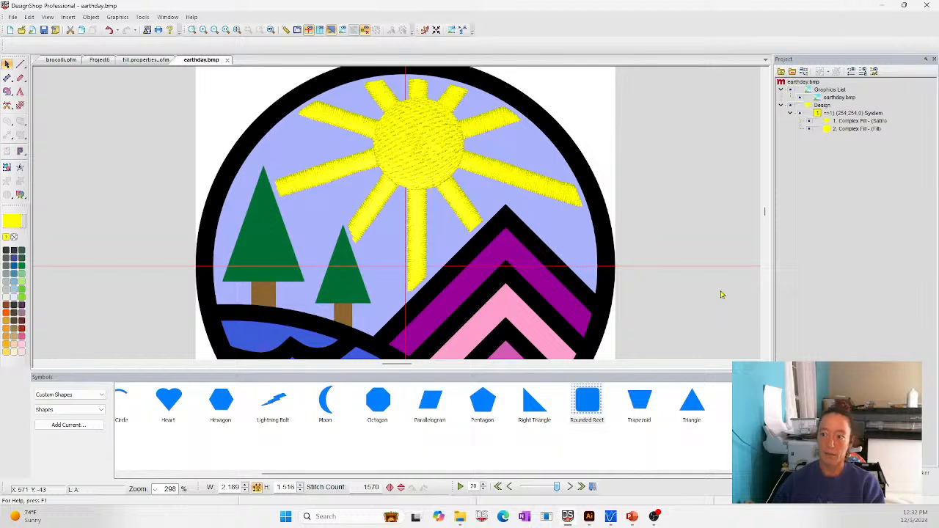
# - Delete the circle fill over the sun's centre and undo the deletion
pyautogui.click(437, 170)
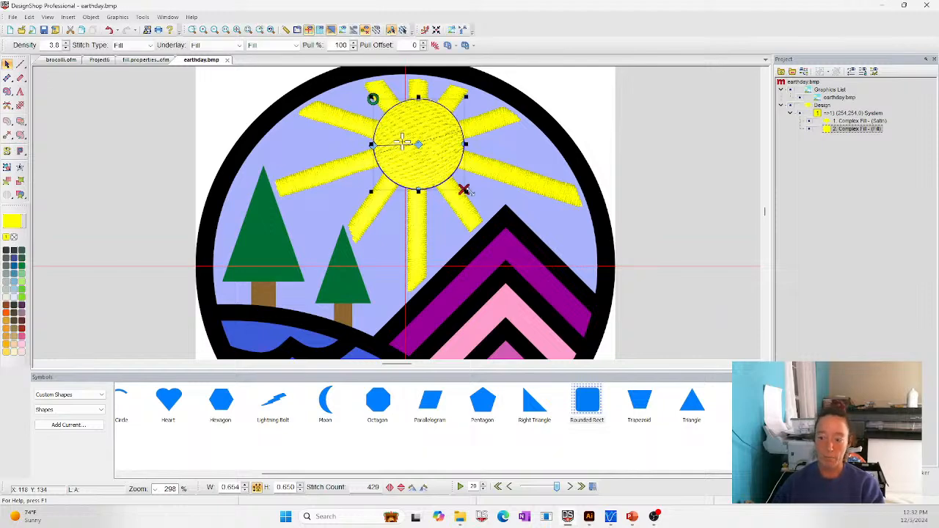
pyautogui.press('Delete')
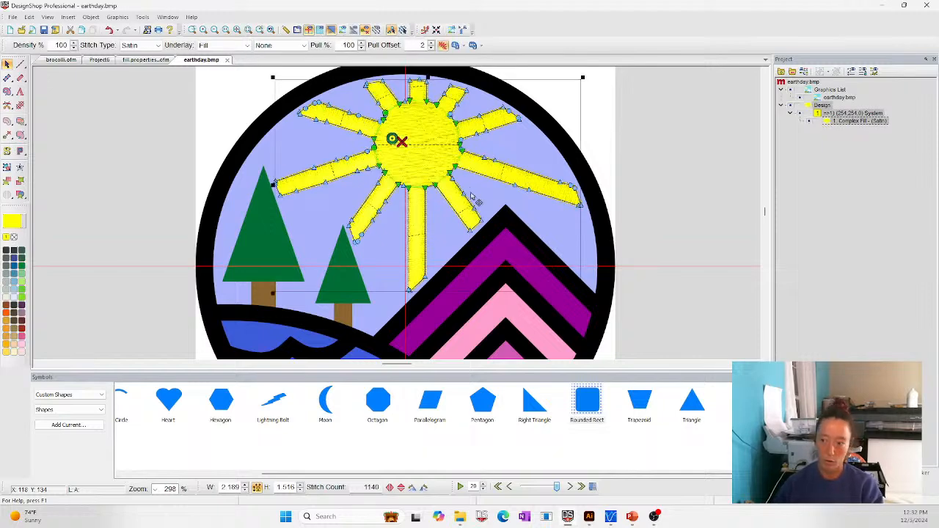
pyautogui.hotkey('ctrl', 'z')
pyautogui.click(738, 179)
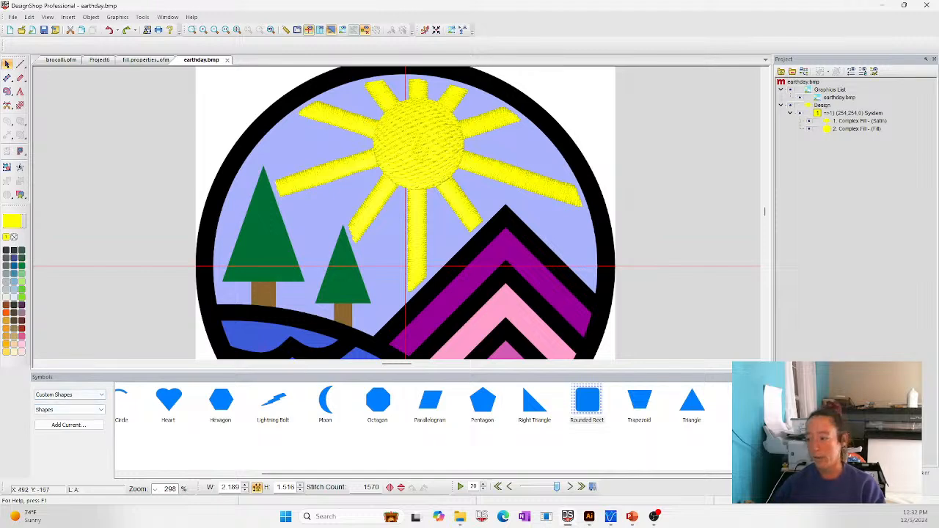
# - Close the symbol library and switch to the PowerPoint slide show to read the Questions slide before returning to DesignShop
pyautogui.click(766, 377)
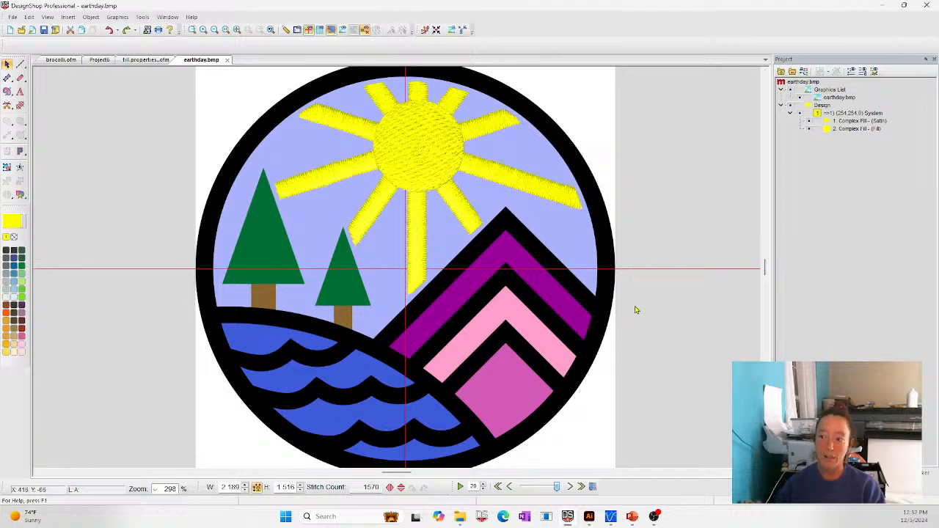
pyautogui.moveTo(635, 523)
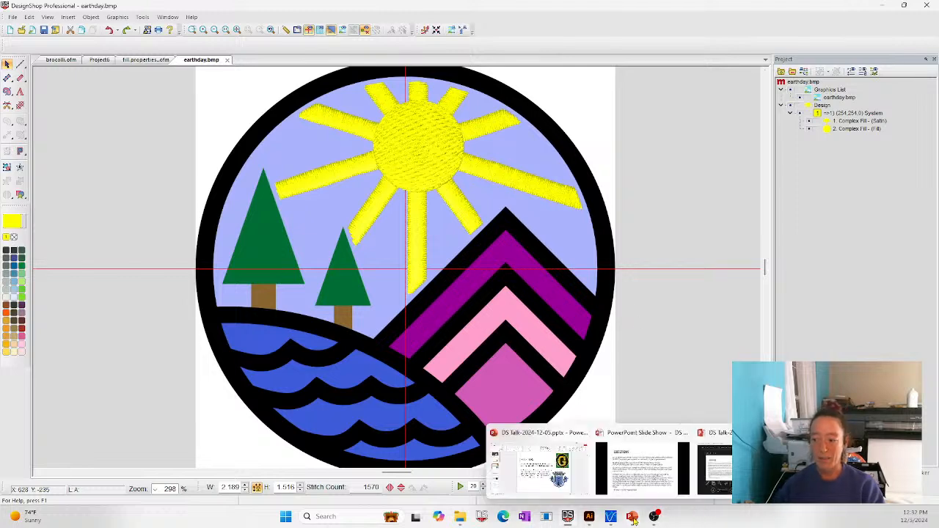
pyautogui.click(625, 466)
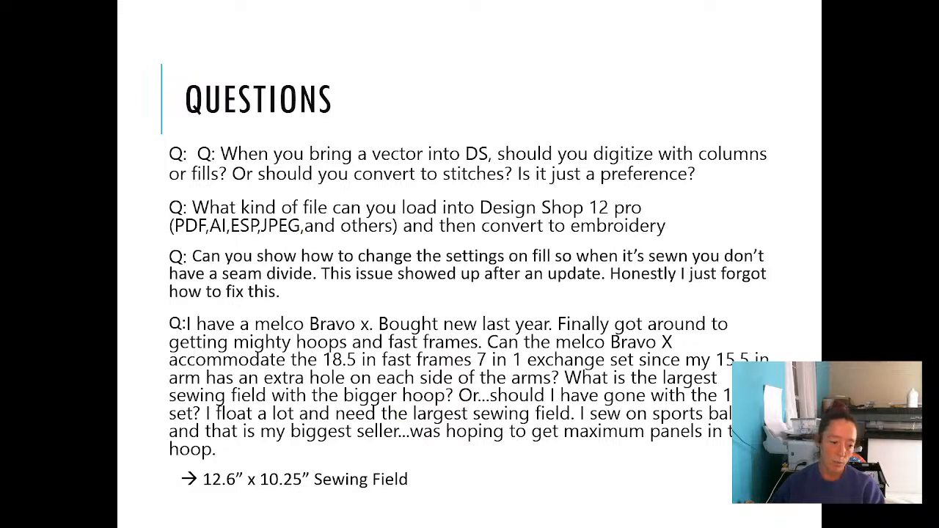
pyautogui.hotkey('alt', 'Tab')
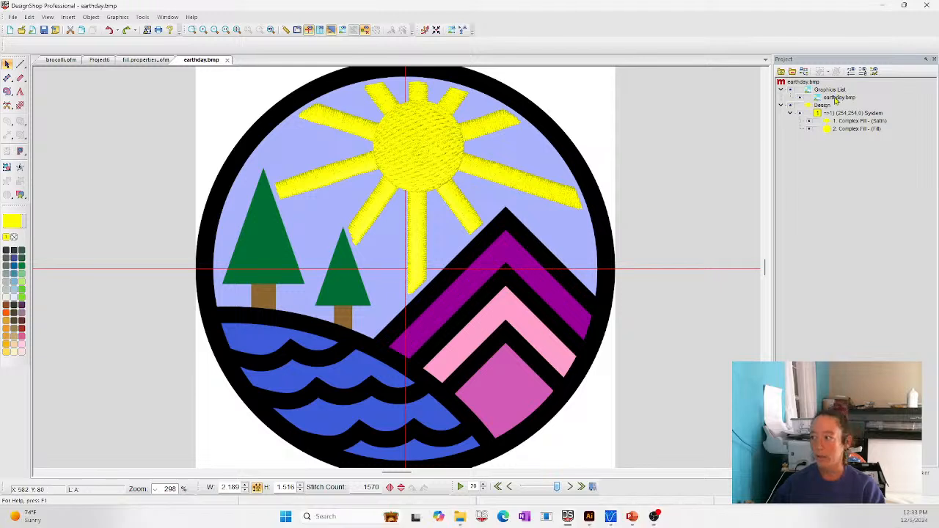
# - Delete all of the sun's stitch objects from the design, keeping the earthday.bmp image
pyautogui.click(837, 98)
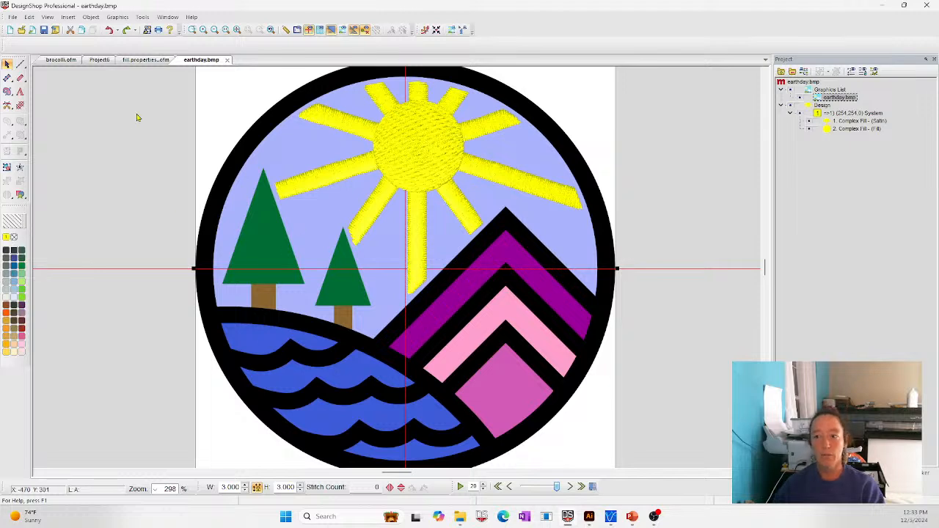
pyautogui.click(456, 139)
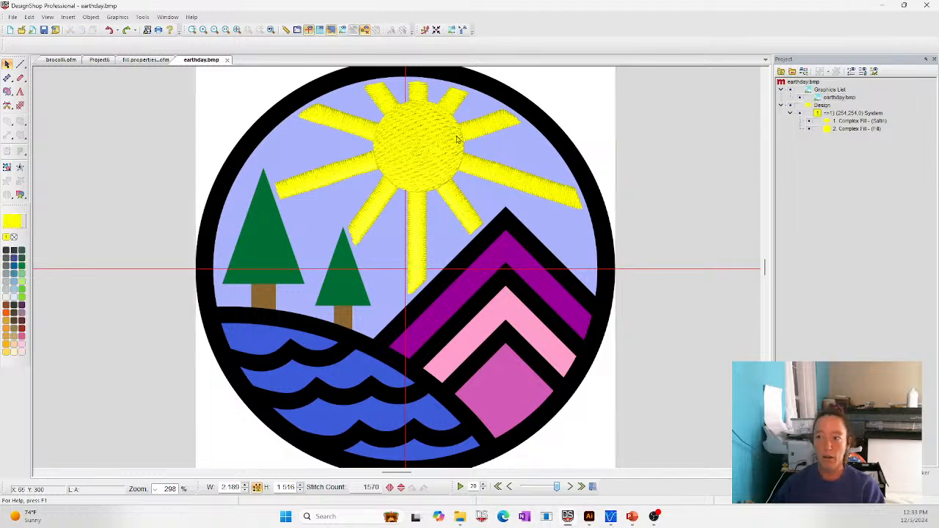
pyautogui.click(851, 120)
pyautogui.press('Delete')
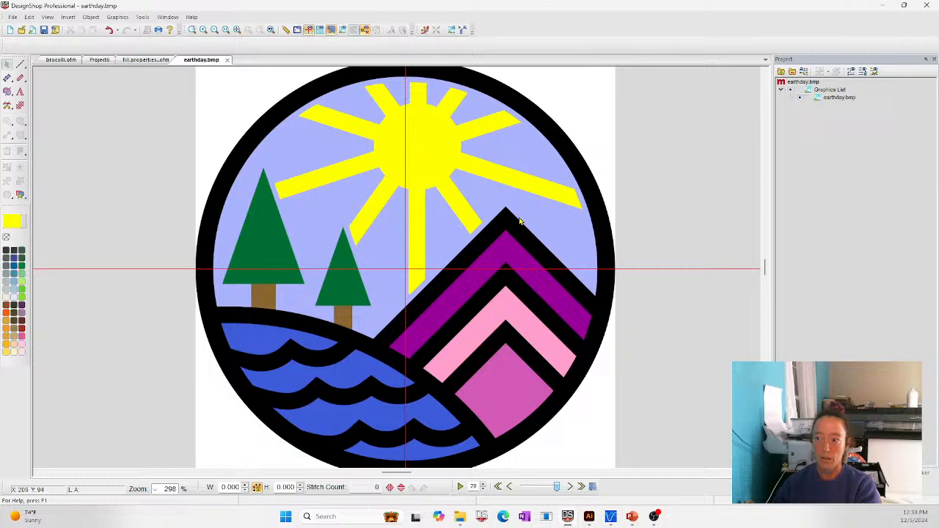
# - Convert the large and small green trees in the earthday.bmp image to Complex Fills
pyautogui.click(839, 100)
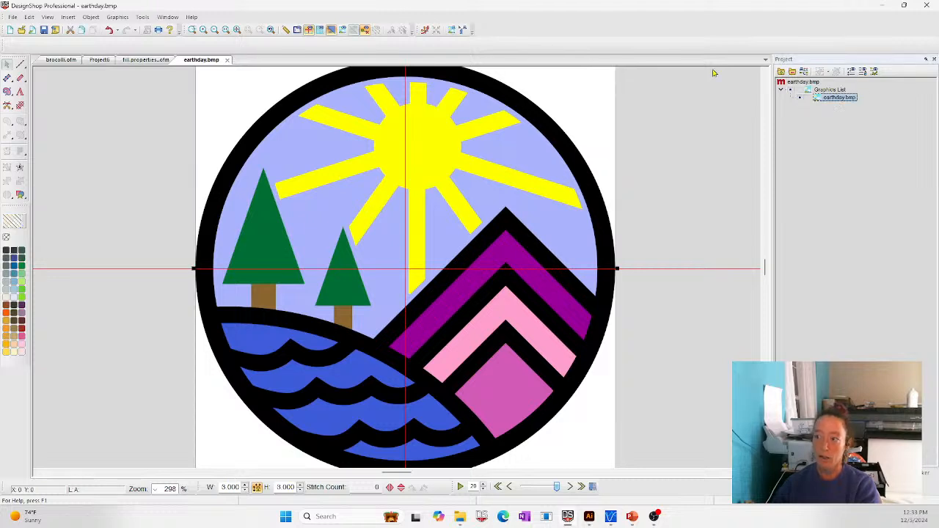
pyautogui.click(463, 33)
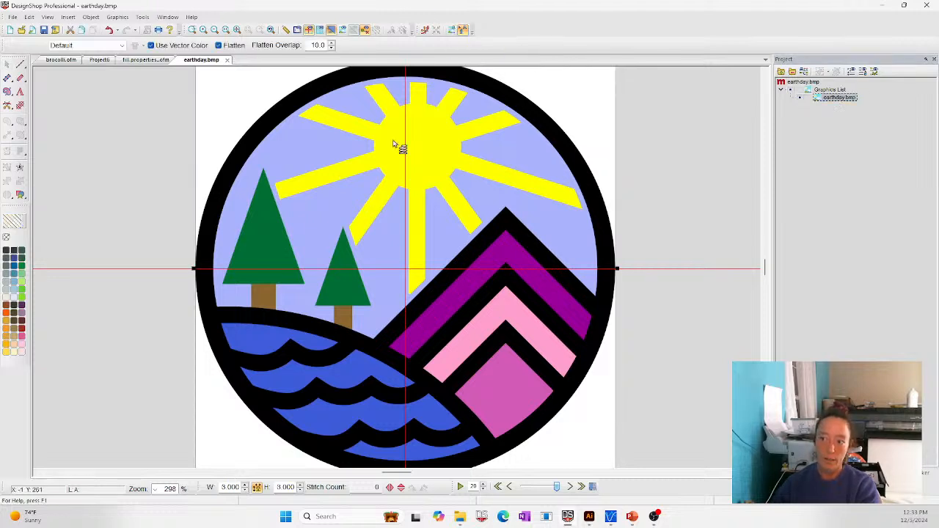
pyautogui.click(262, 249)
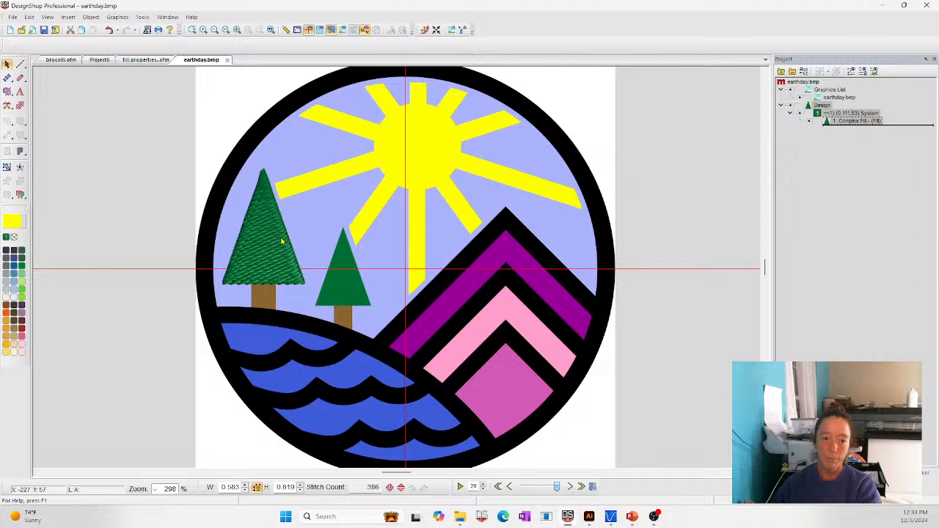
pyautogui.click(463, 30)
pyautogui.click(342, 253)
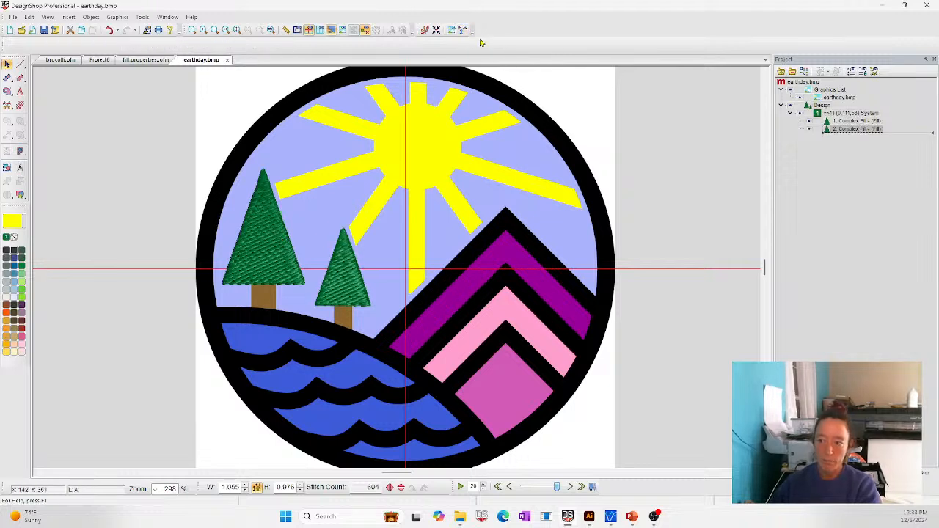
# - Convert the brown trunks of both trees in the image to Complex Fills
pyautogui.click(266, 301)
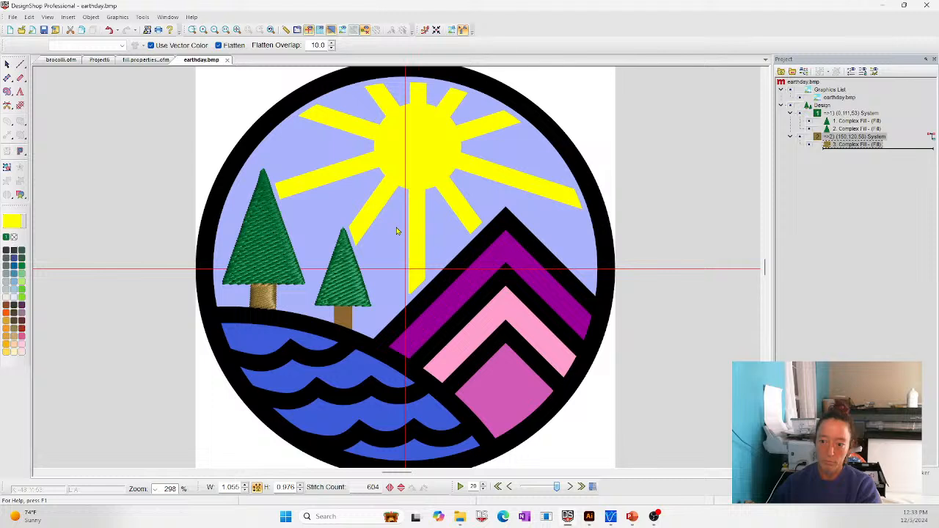
pyautogui.click(463, 30)
pyautogui.click(344, 323)
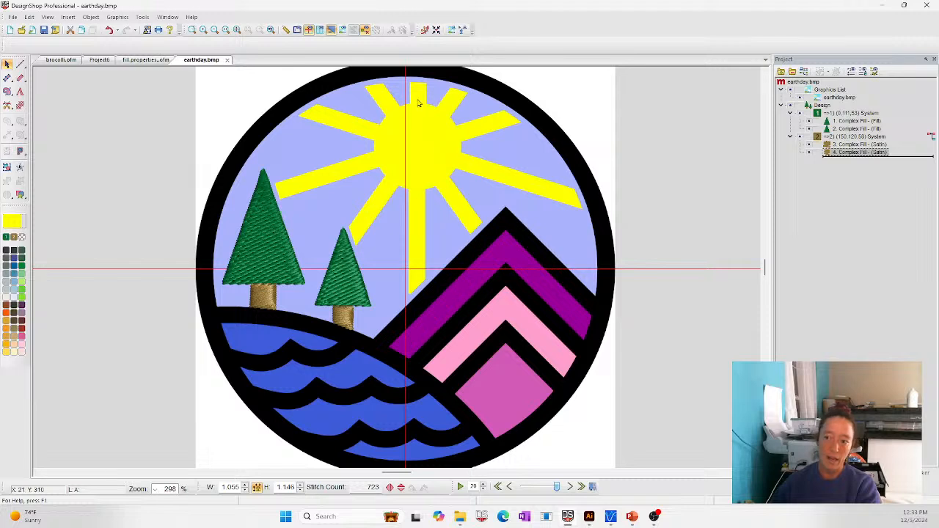
pyautogui.click(460, 30)
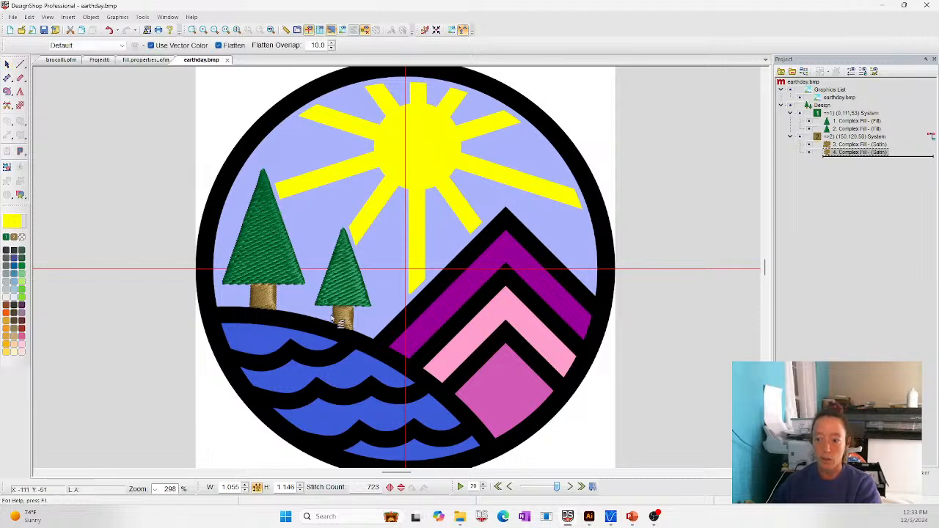
# - Convert the two uppermost blue waves in the earthday.bmp image to Complex Fills
pyautogui.click(257, 341)
pyautogui.click(463, 30)
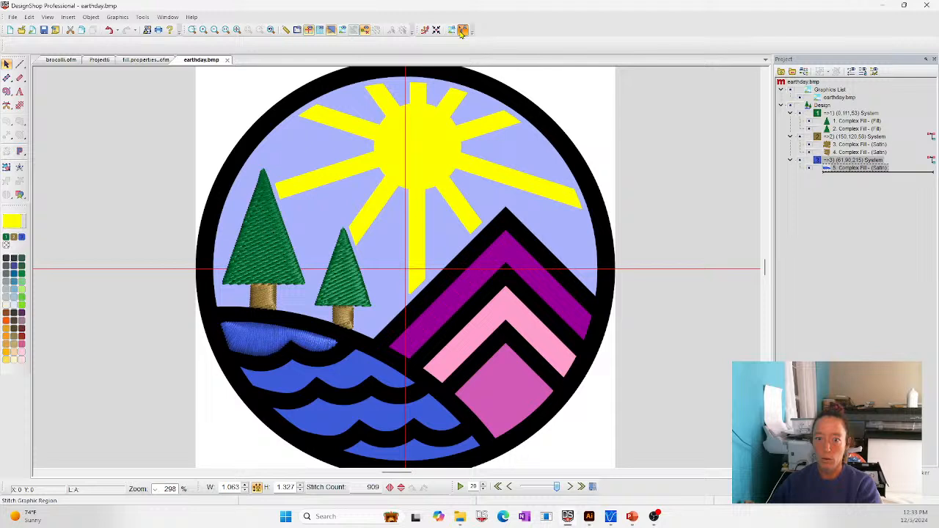
pyautogui.click(282, 373)
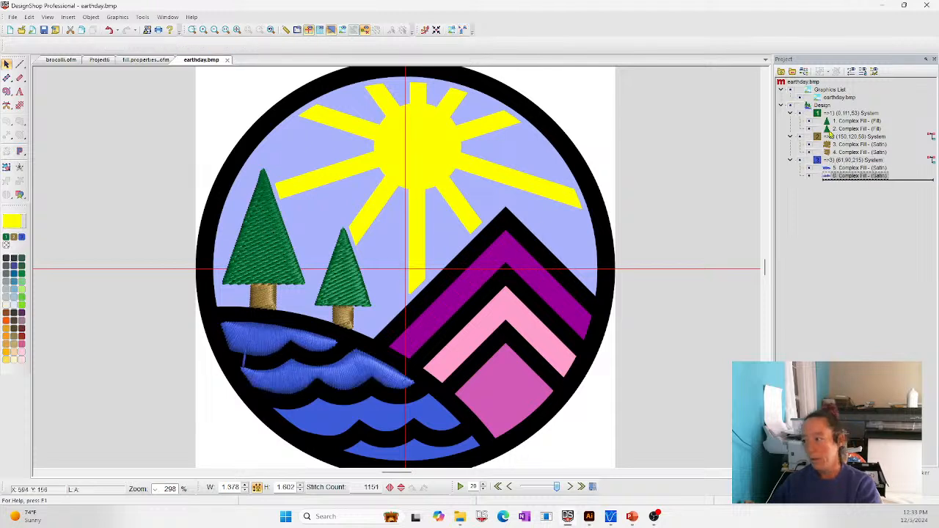
# - Convert the whole earthday.bmp image to embroidery with the Graphic Conversion Assistant
pyautogui.click(836, 97)
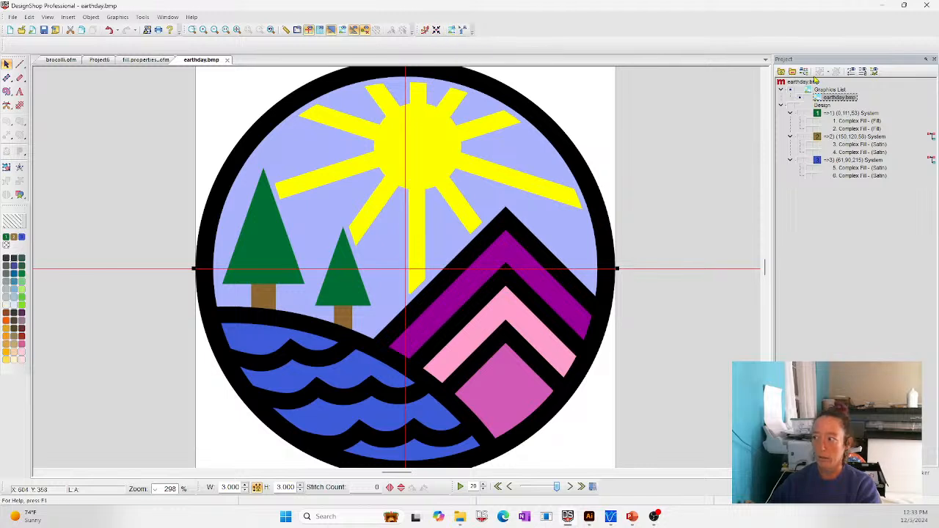
pyautogui.rightClick(842, 101)
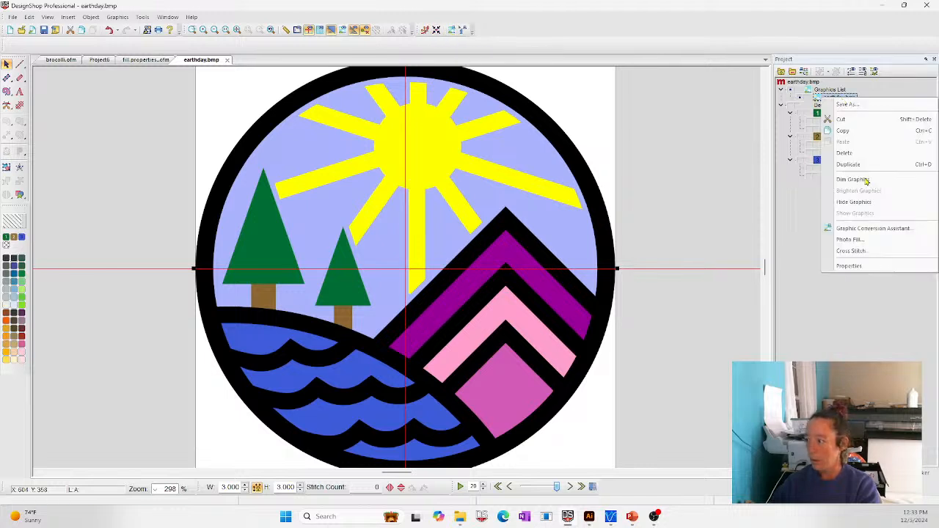
pyautogui.click(871, 228)
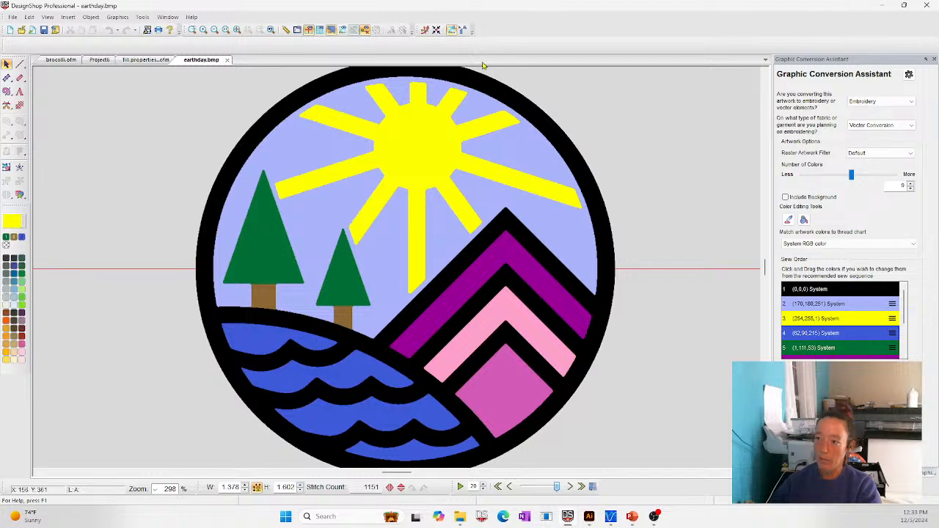
pyautogui.scroll(-1, 845, 316)
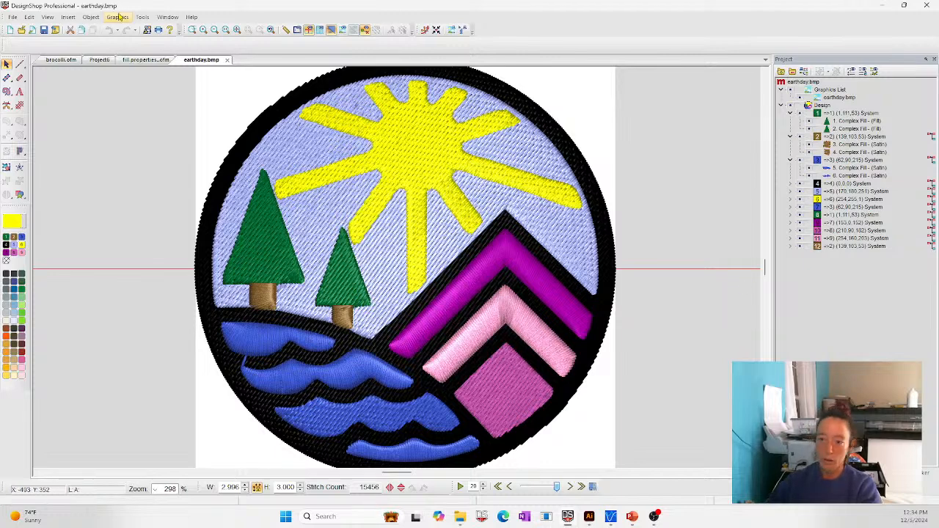
# - Delete the black Complex Fill of the outlines from the converted design and clear the selection
pyautogui.click(844, 184)
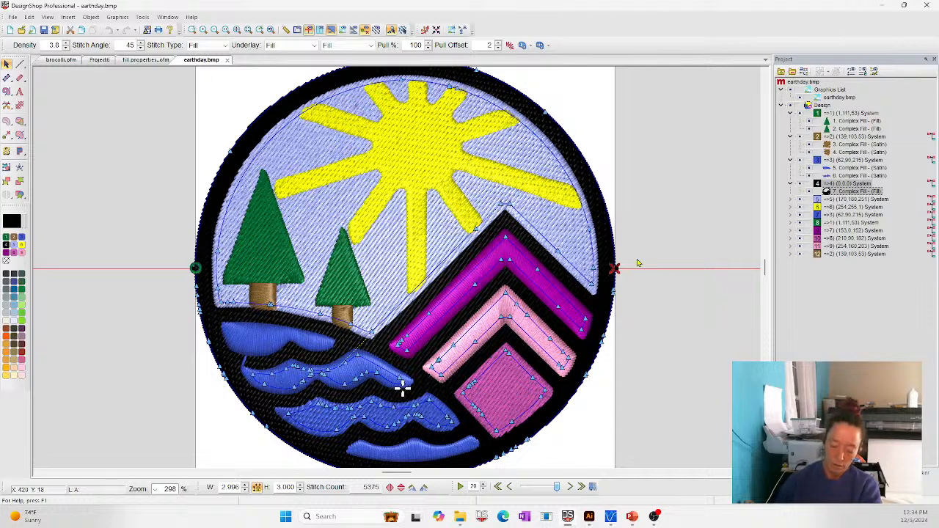
pyautogui.press('Delete')
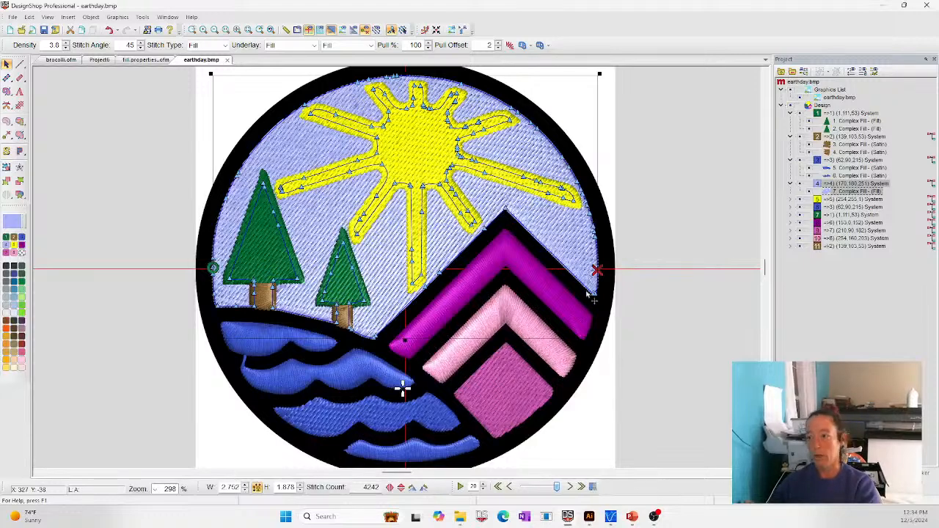
pyautogui.click(720, 416)
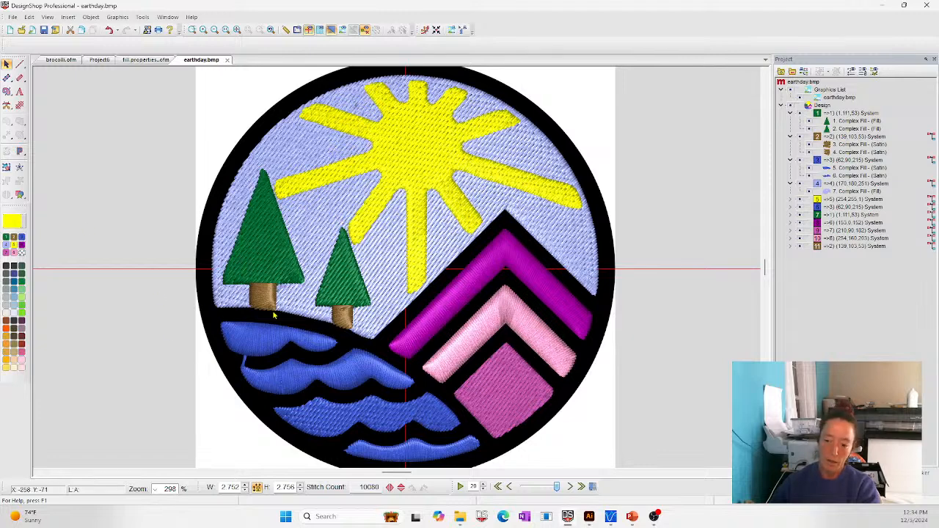
# - Digitize a satin Column 1 along the mountain's upper black outline, from the lower slope over the peak to the circle's edge
pyautogui.click(7, 78)
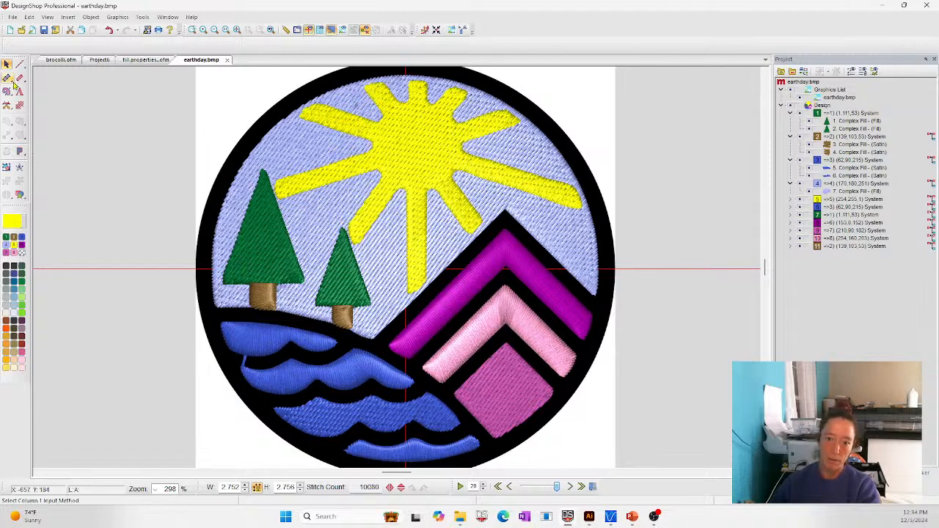
pyautogui.click(352, 305)
pyautogui.click(386, 353)
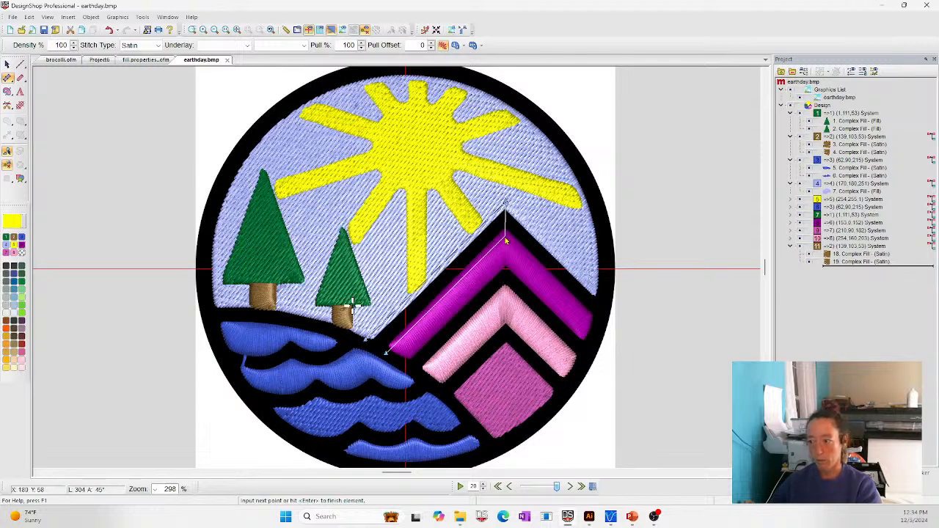
pyautogui.click(505, 209)
pyautogui.click(605, 303)
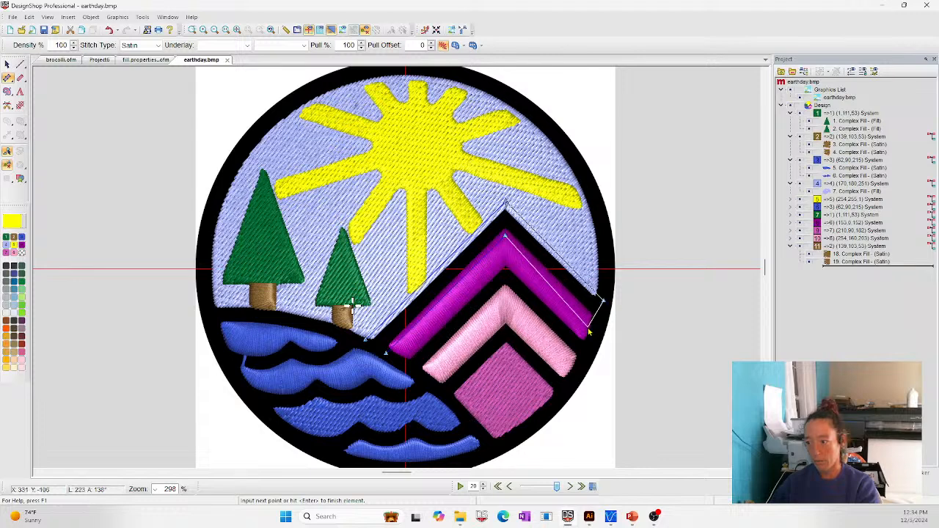
pyautogui.click(596, 329)
pyautogui.press('Return')
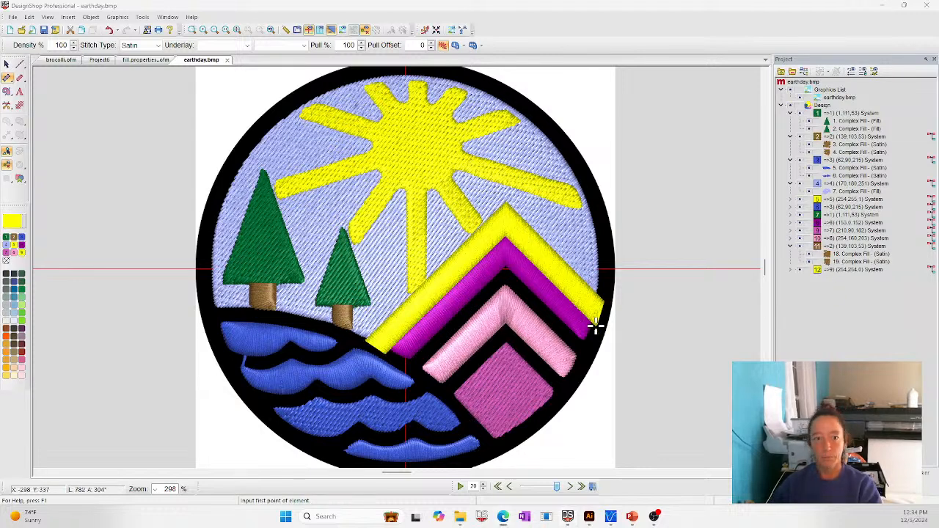
# - Recolor the mountain outline's satin column to 1800 Emerald Black and clear the selection
pyautogui.click(840, 271)
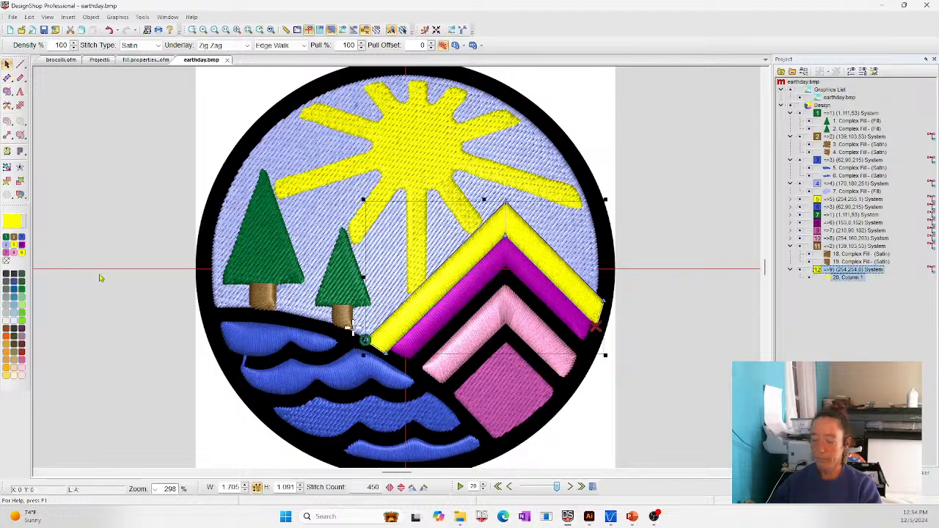
pyautogui.click(5, 274)
pyautogui.click(670, 287)
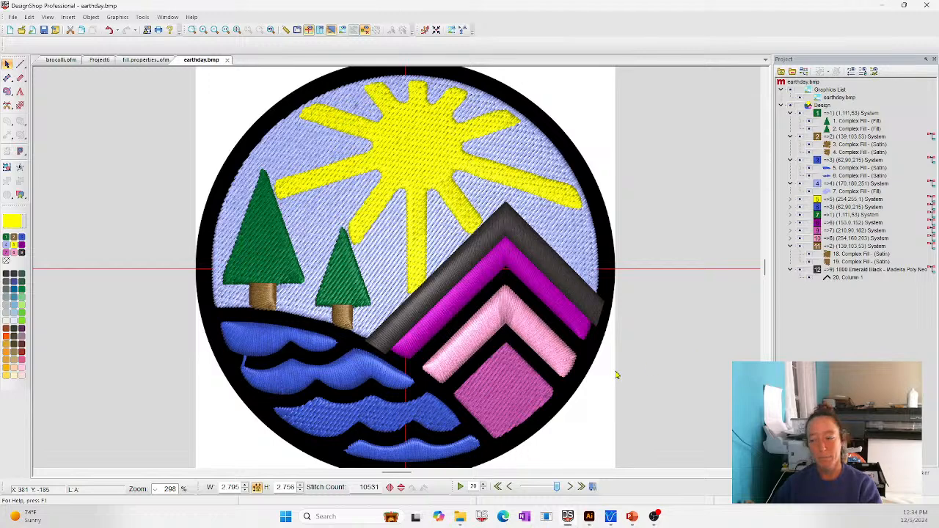
# - Delete all stitch objects from the design, keeping only the earthday.bmp image
pyautogui.click(486, 242)
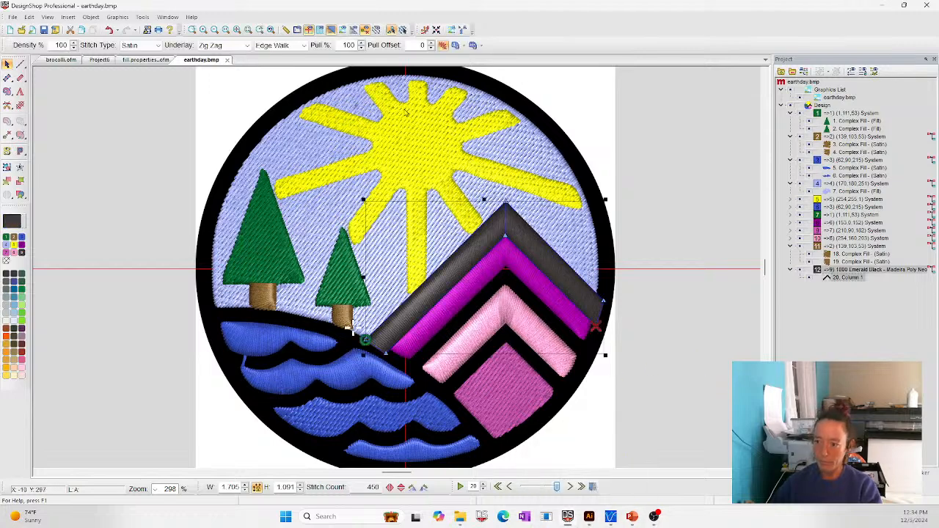
pyautogui.click(407, 114)
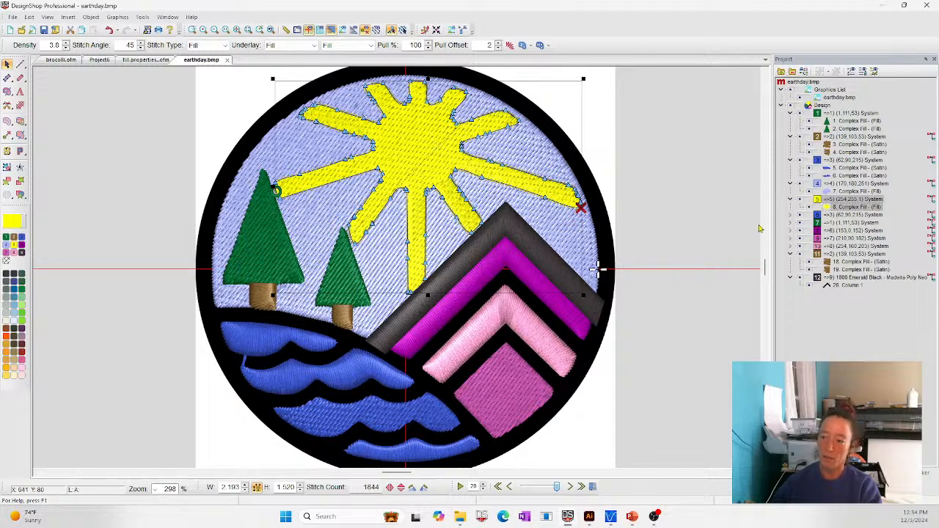
pyautogui.click(691, 324)
pyautogui.click(397, 138)
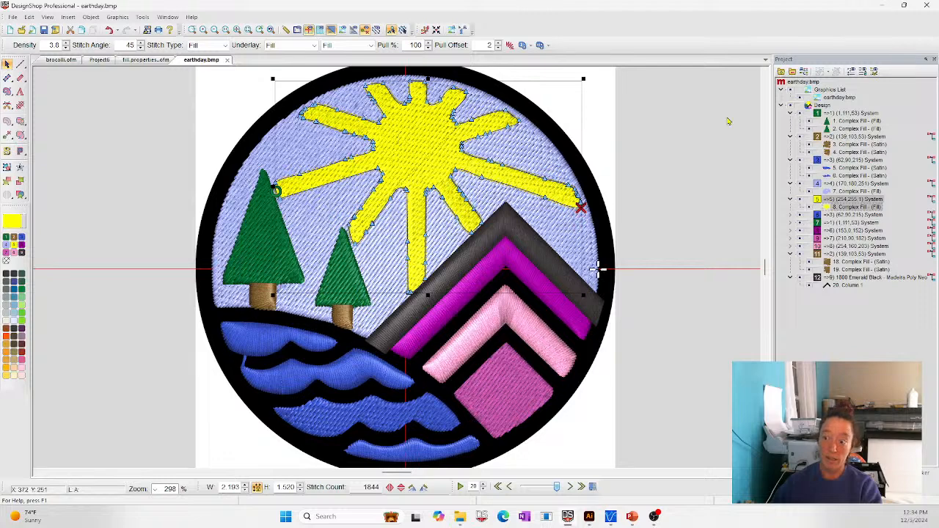
pyautogui.click(716, 323)
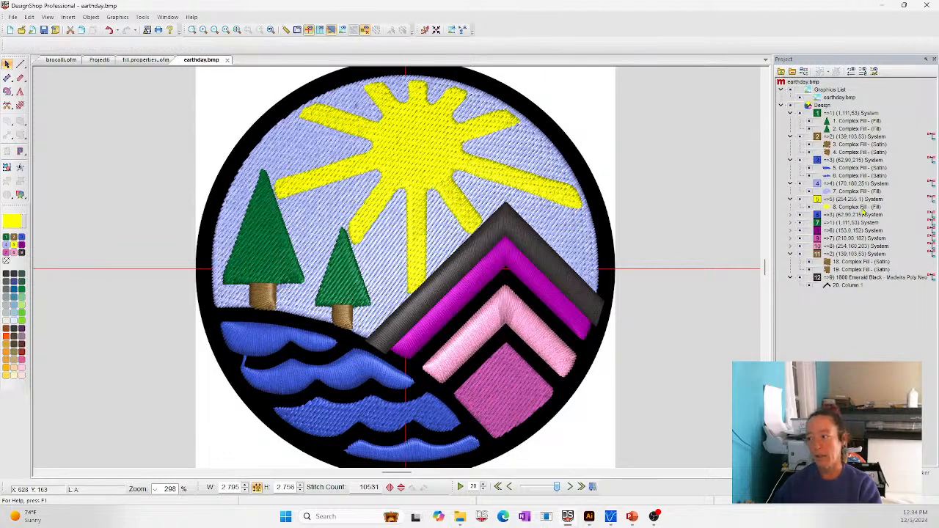
pyautogui.click(820, 105)
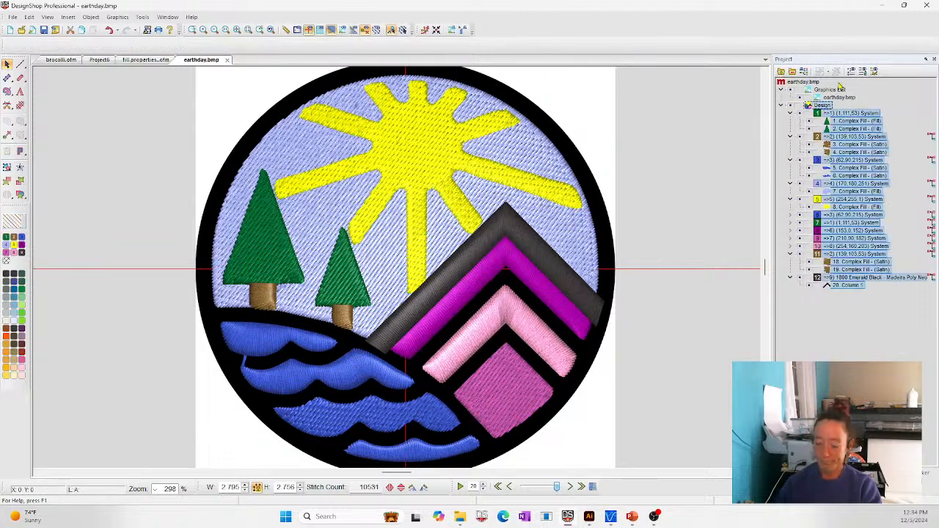
pyautogui.press('Delete')
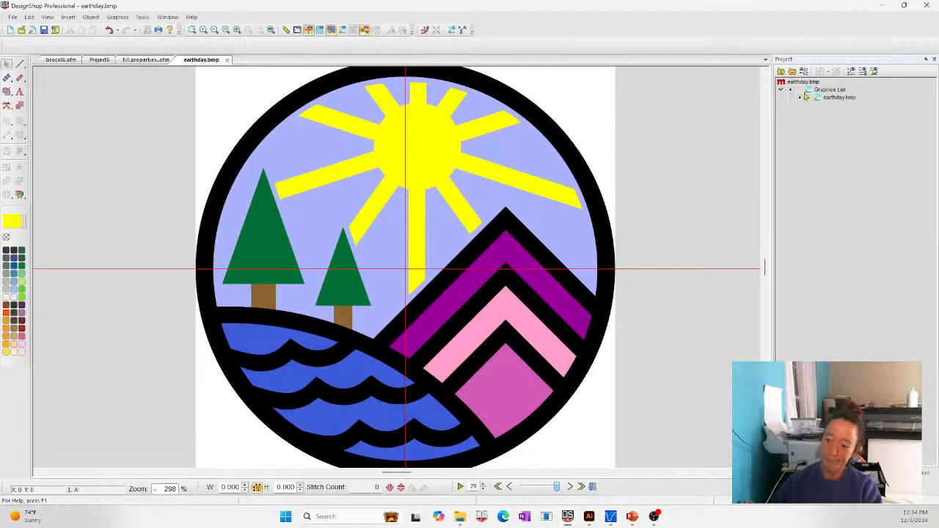
# - Switch to the PowerPoint slide show to read the question about seams in fills, and return to DesignShop
pyautogui.click(589, 516)
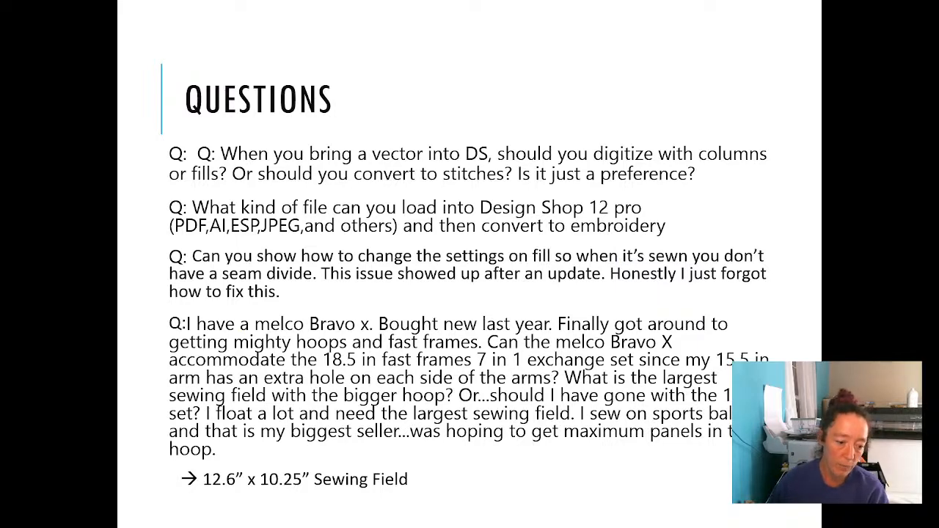
pyautogui.hotkey('alt', 'Tab')
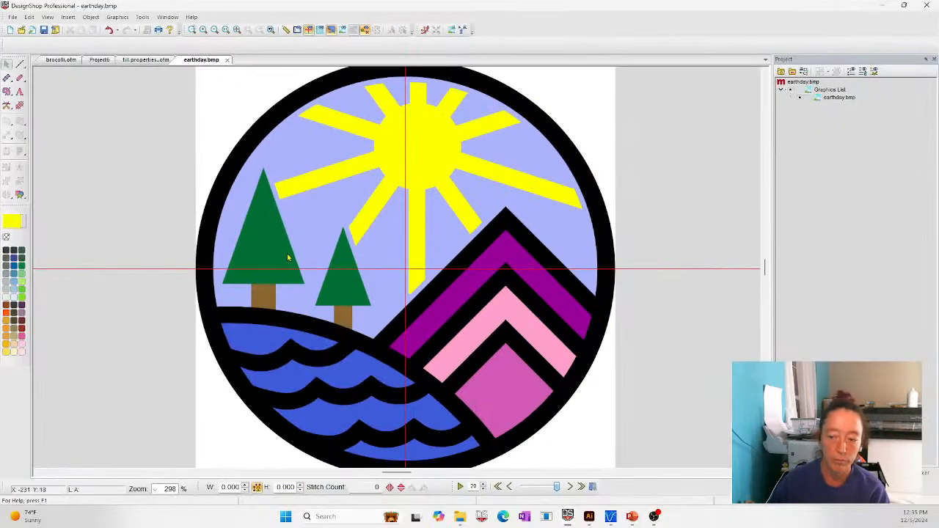
# - Create a new project and digitize a large blue oval Complex Fill, about 8.1 wide by 7.8 high
pyautogui.click(10, 30)
pyautogui.click(22, 166)
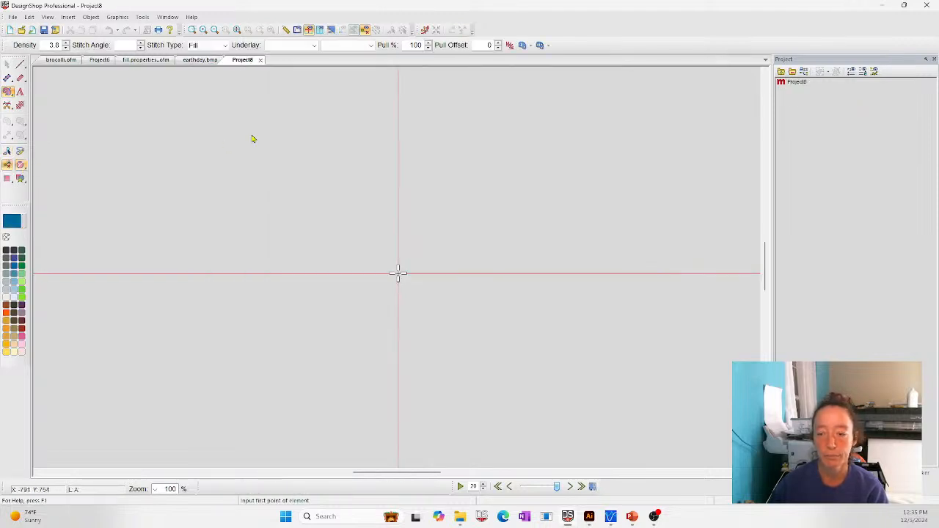
pyautogui.click(202, 122)
pyautogui.click(517, 373)
pyautogui.click(637, 242)
pyautogui.press('Return')
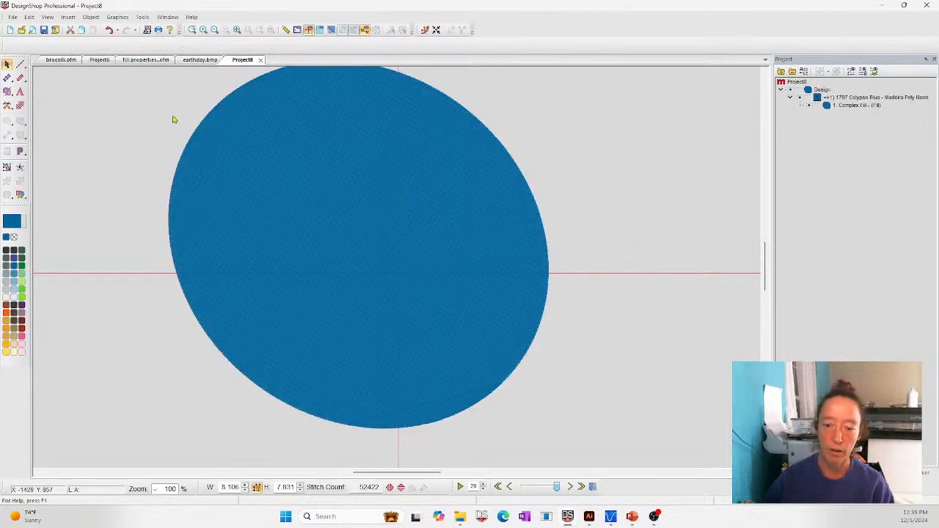
# - Set new entry and exit points for the oval's fill and inspect its stitches up close in 3D
pyautogui.click(259, 196)
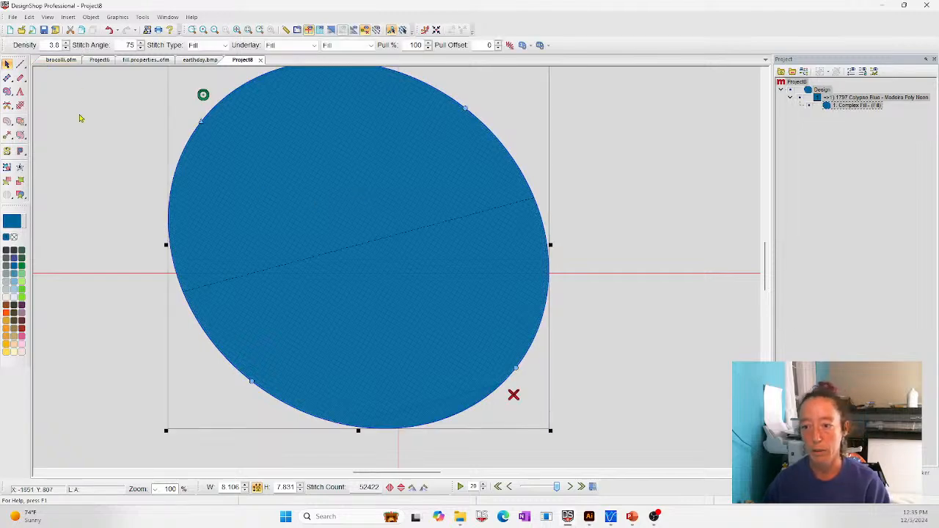
pyautogui.click(8, 135)
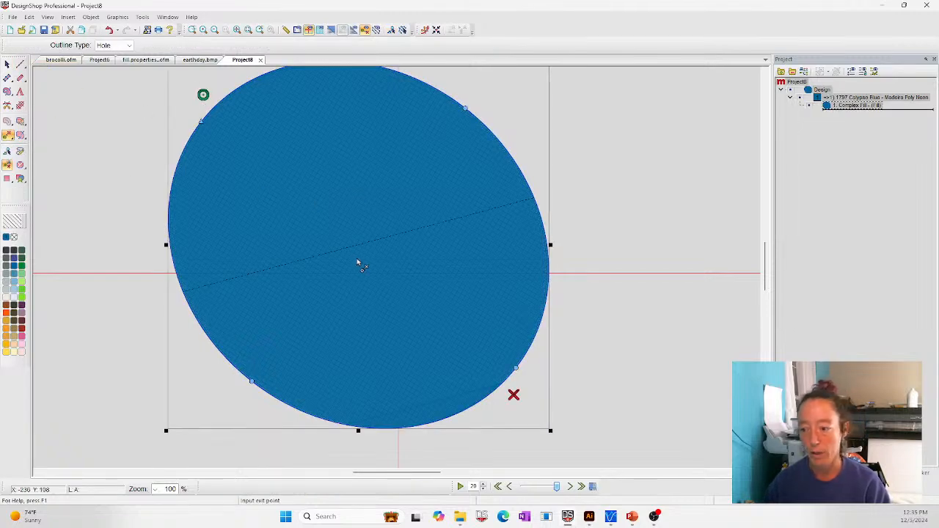
pyautogui.click(331, 32)
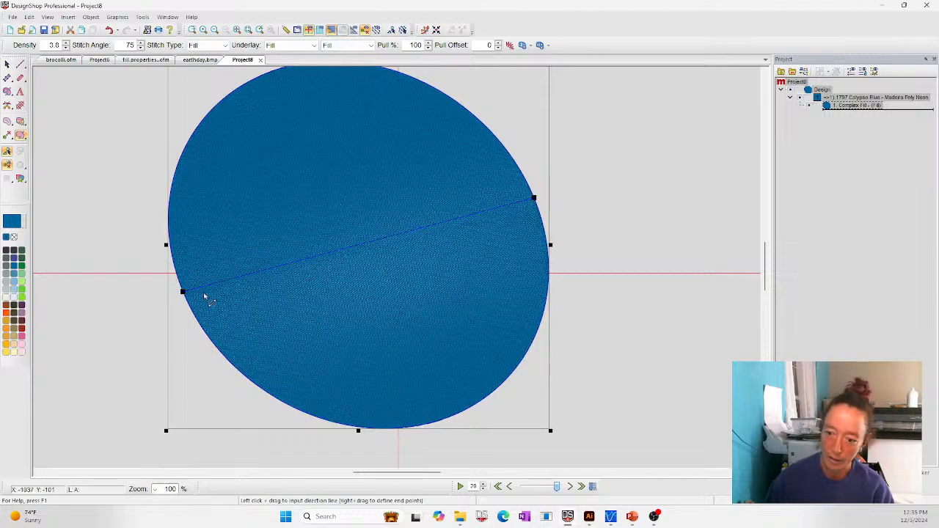
pyautogui.click(191, 30)
pyautogui.moveTo(330, 248); pyautogui.dragTo(388, 287)
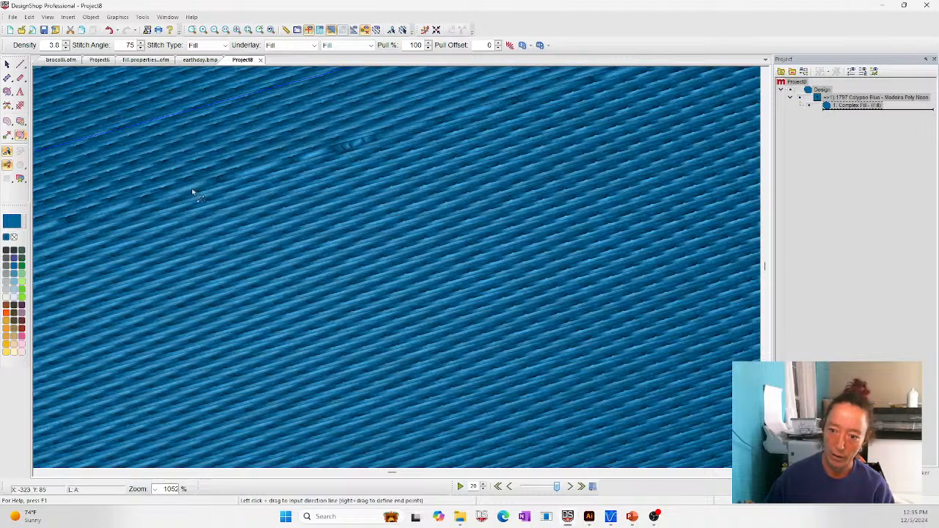
# - Run a slow redraw of the oval's fill and step forward through its sewing sequence to examine where the seam forms
pyautogui.click(239, 30)
pyautogui.click(460, 488)
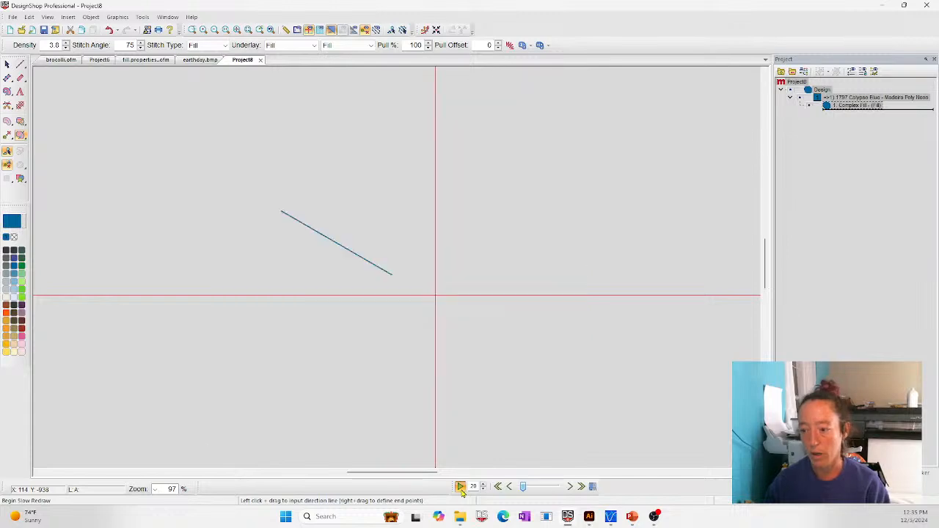
pyautogui.click(571, 487)
pyautogui.click(571, 487)
pyautogui.click(571, 487)
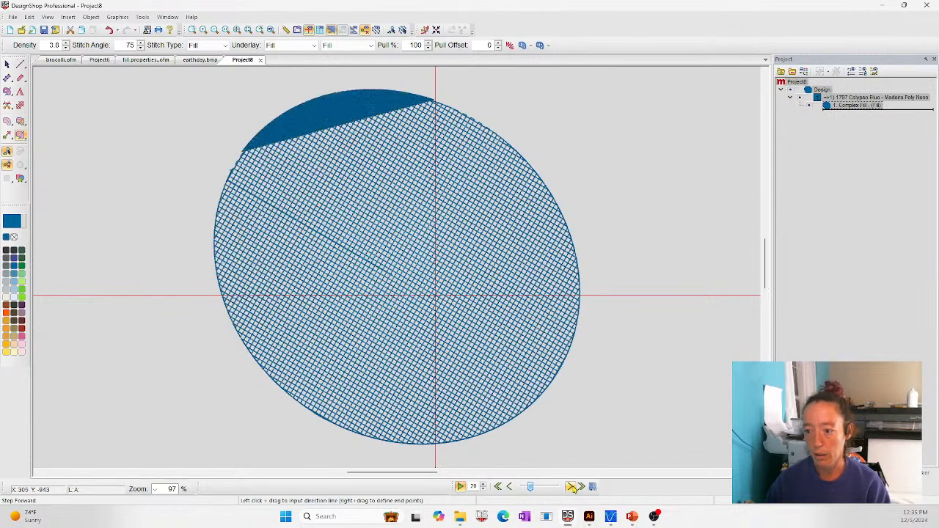
pyautogui.click(573, 488)
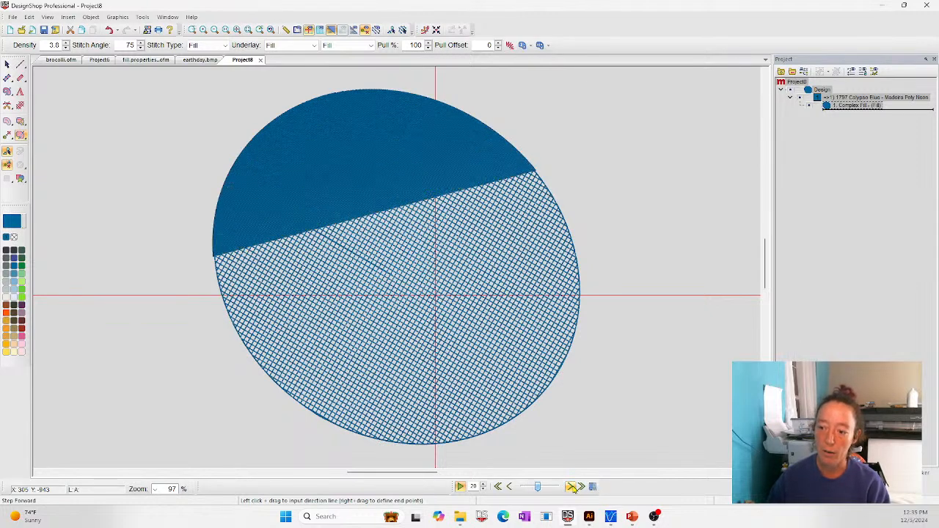
pyautogui.click(573, 488)
pyautogui.click(573, 488)
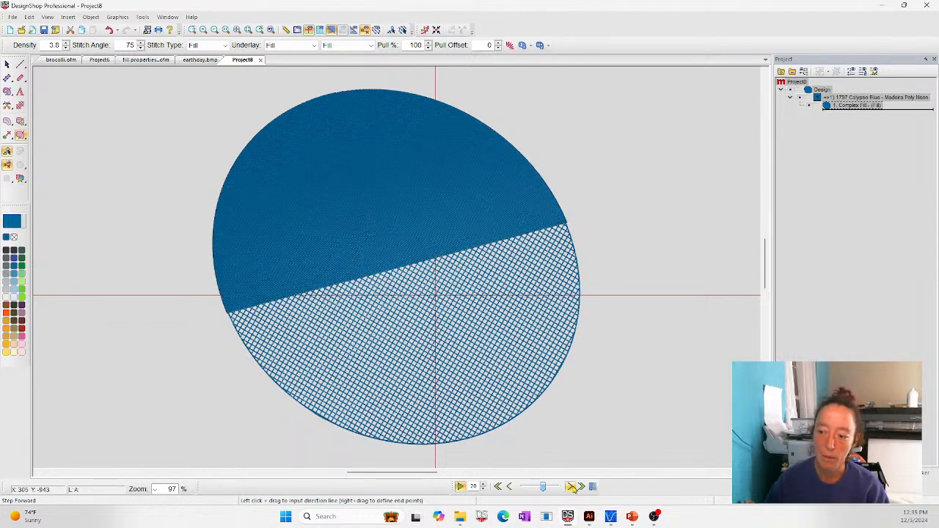
pyautogui.click(573, 488)
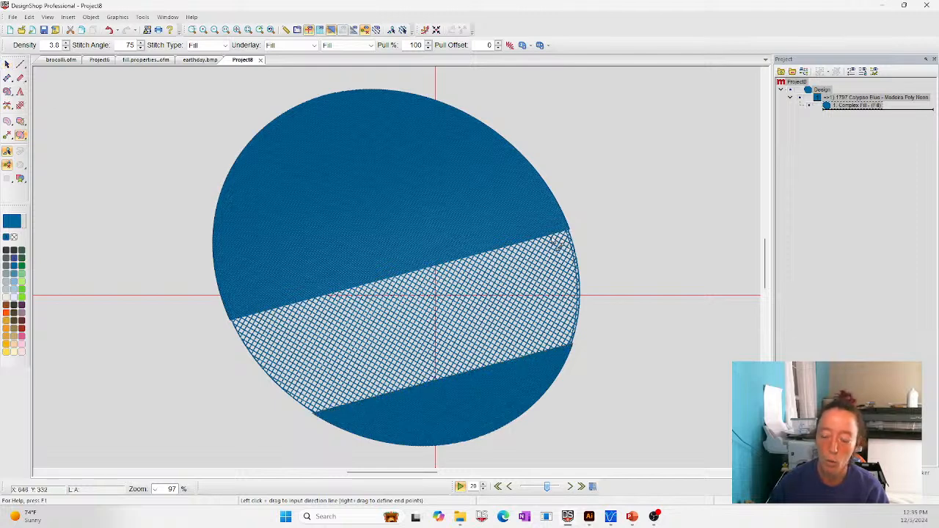
pyautogui.click(8, 65)
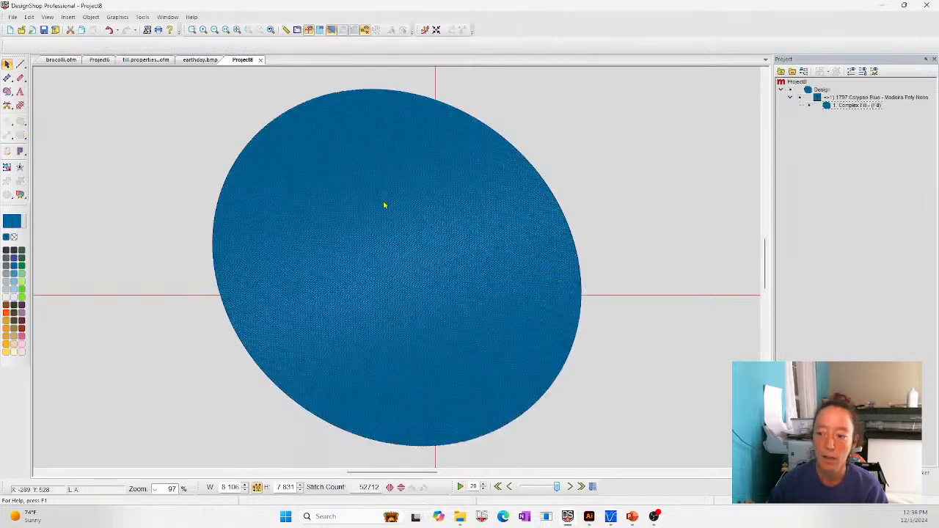
# - Increase the number of fill overlap lines in the oval's advanced fill properties and apply the change
pyautogui.click(384, 206)
pyautogui.rightClick(384, 206)
pyautogui.click(428, 218)
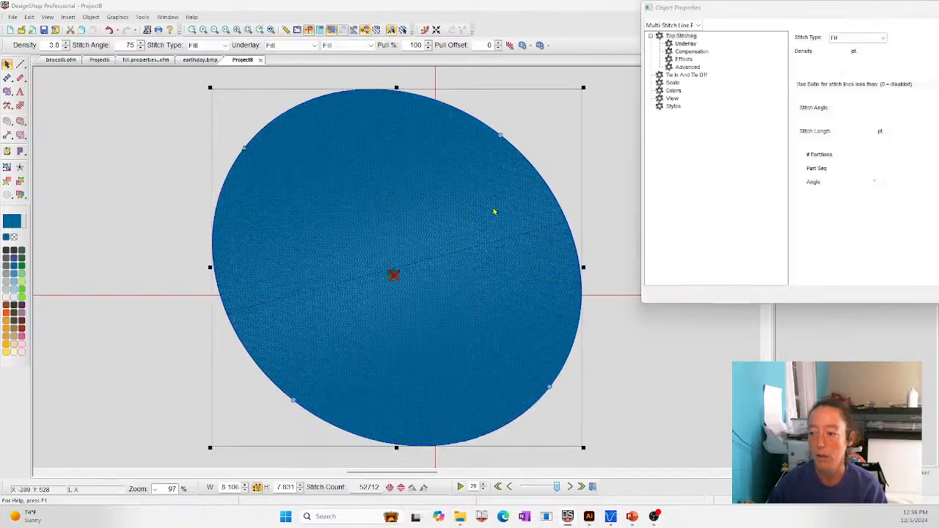
pyautogui.click(690, 68)
pyautogui.moveTo(709, 10); pyautogui.dragTo(411, 60)
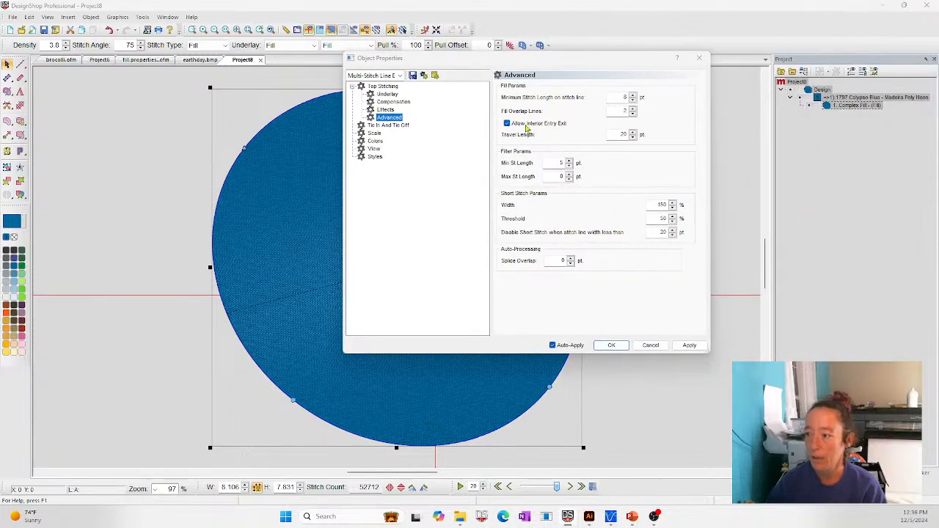
pyautogui.click(633, 110)
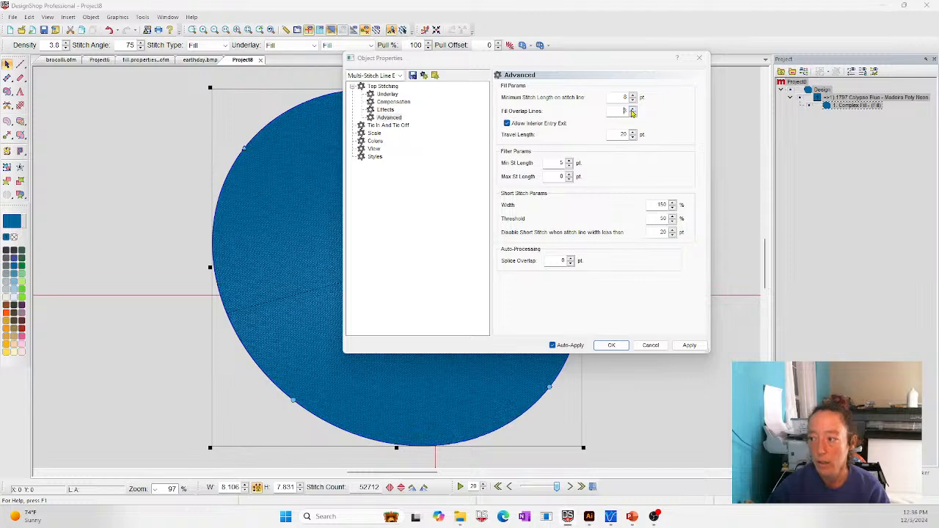
pyautogui.click(691, 347)
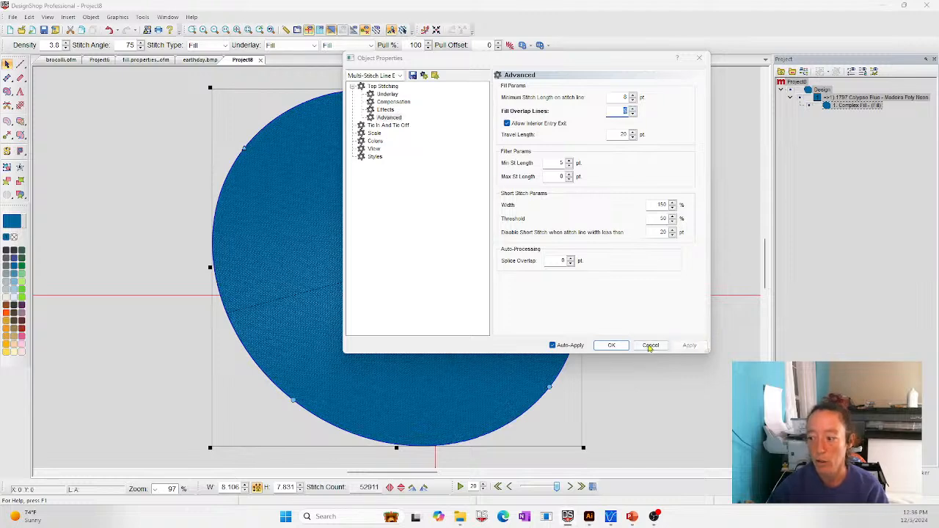
pyautogui.click(614, 346)
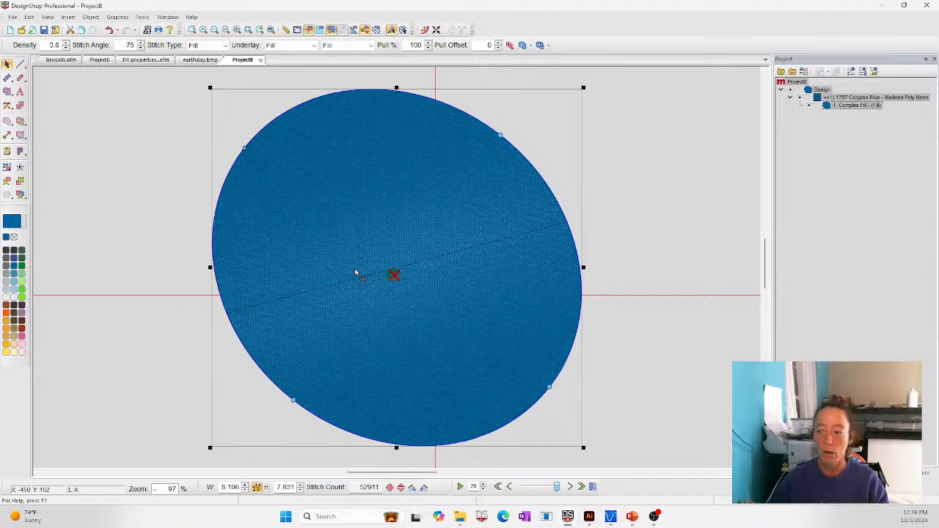
# - Reopen the oval's advanced fill properties, lower the fill overlap lines, and deselect the oval to check the fill
pyautogui.rightClick(353, 209)
pyautogui.click(371, 215)
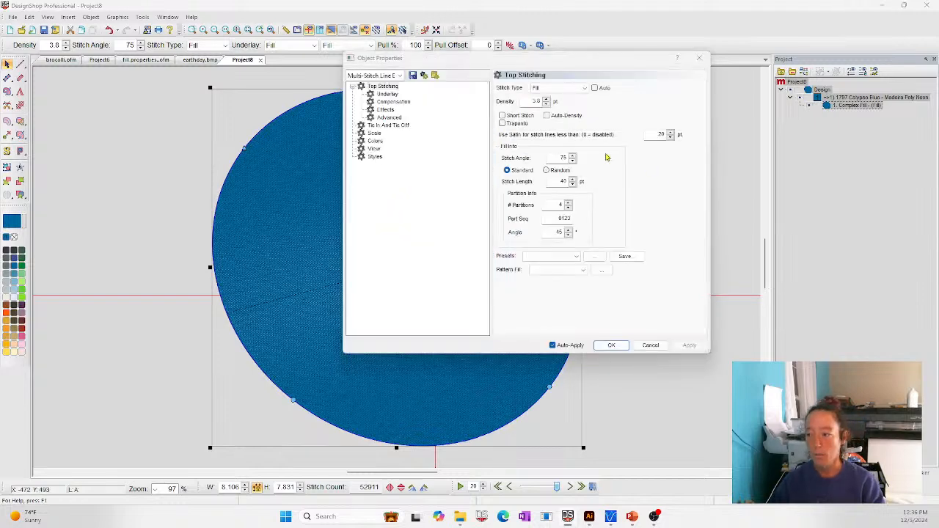
pyautogui.click(389, 118)
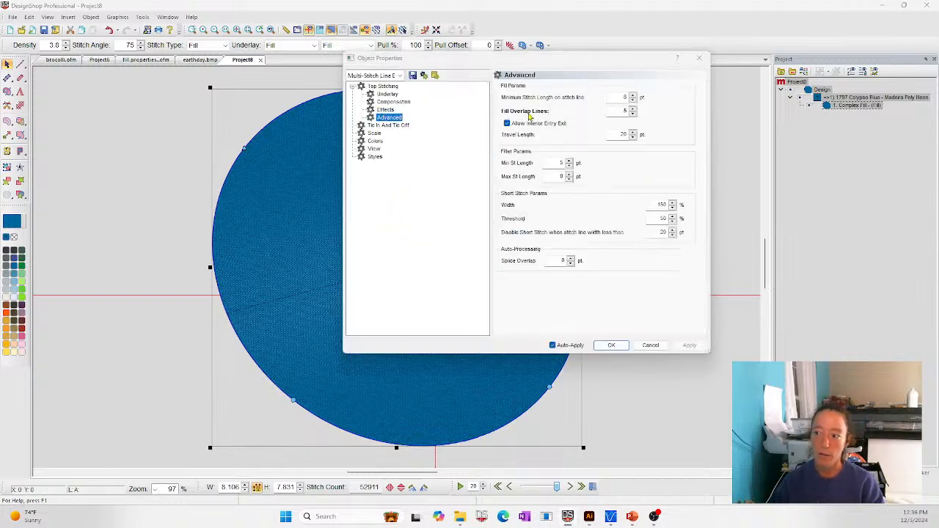
pyautogui.click(632, 114)
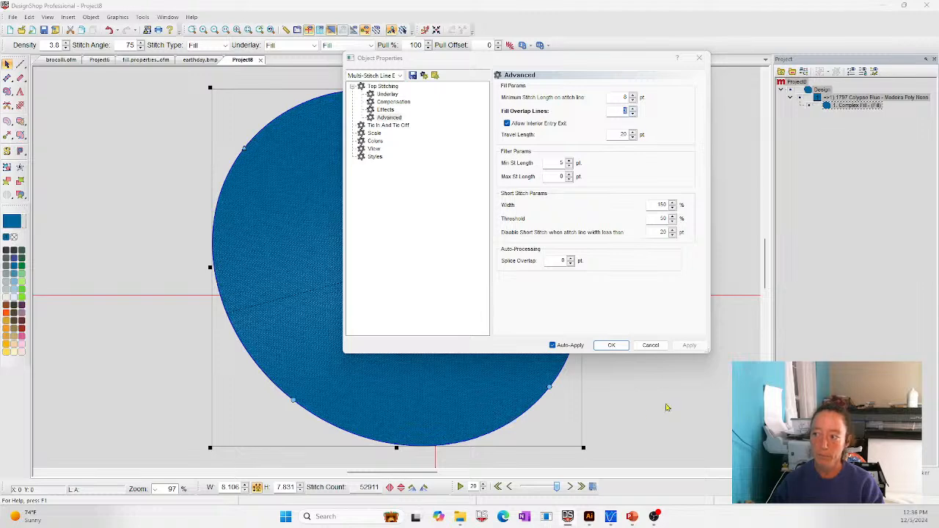
pyautogui.click(611, 345)
pyautogui.click(658, 405)
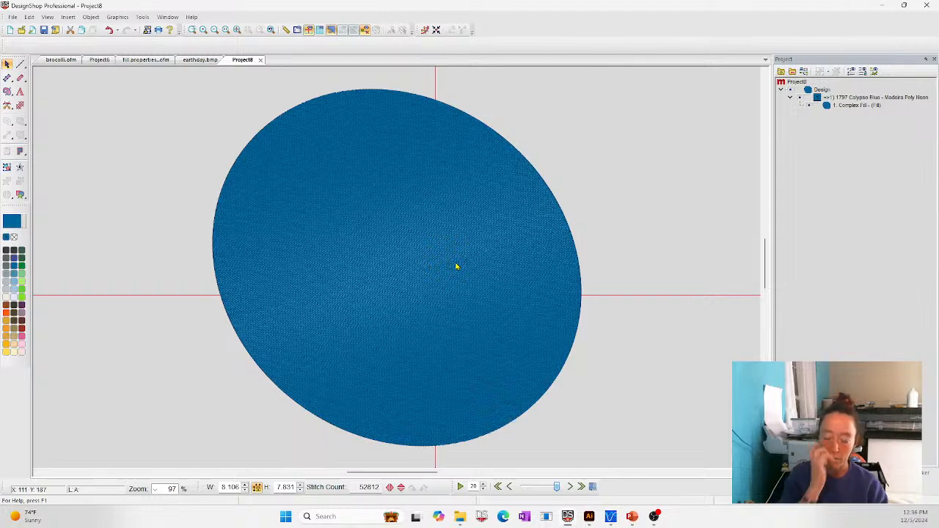
# - Switch to the PowerPoint slide show to read the question about the Bravo X sewing field, and return to DesignShop
pyautogui.moveTo(634, 517)
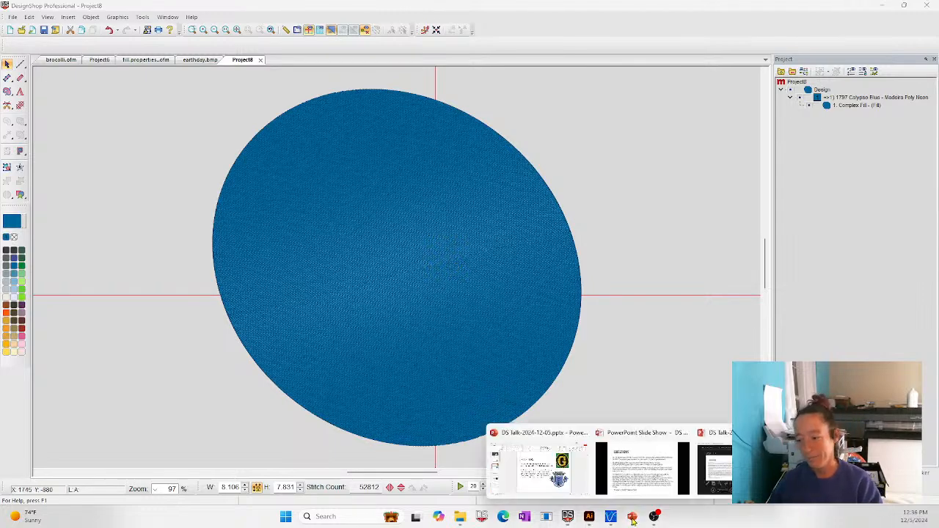
pyautogui.click(602, 443)
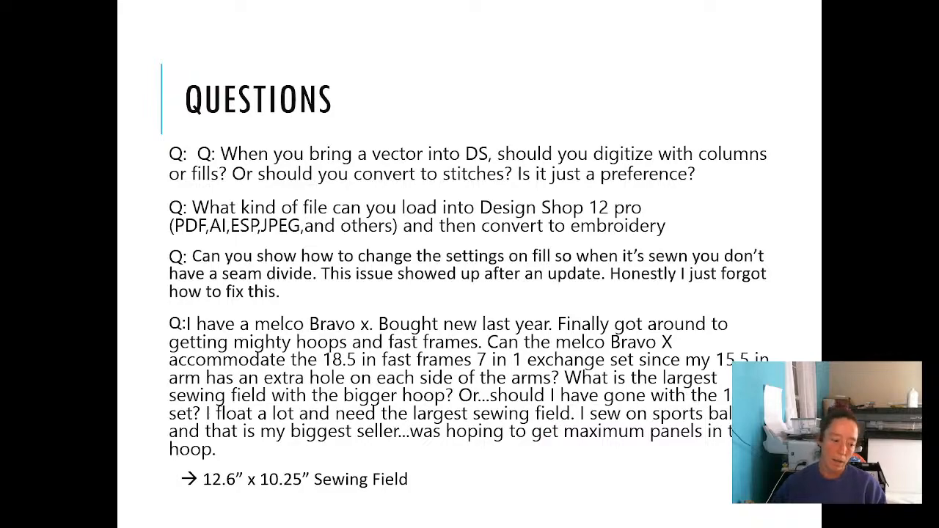
pyautogui.hotkey('alt', 'Tab')
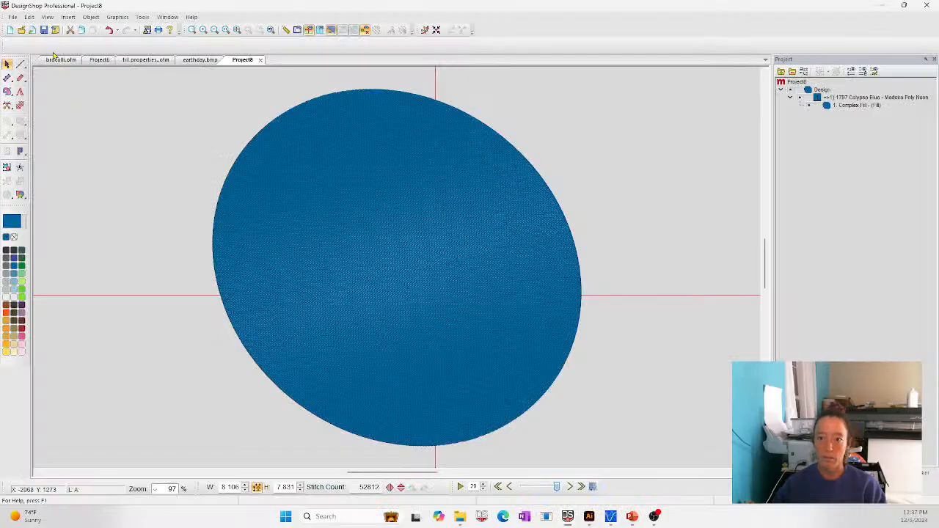
# - Review the available hoops and machines in the Hoop Manager, close it without changes, and switch back to the PowerPoint slide show
pyautogui.click(299, 31)
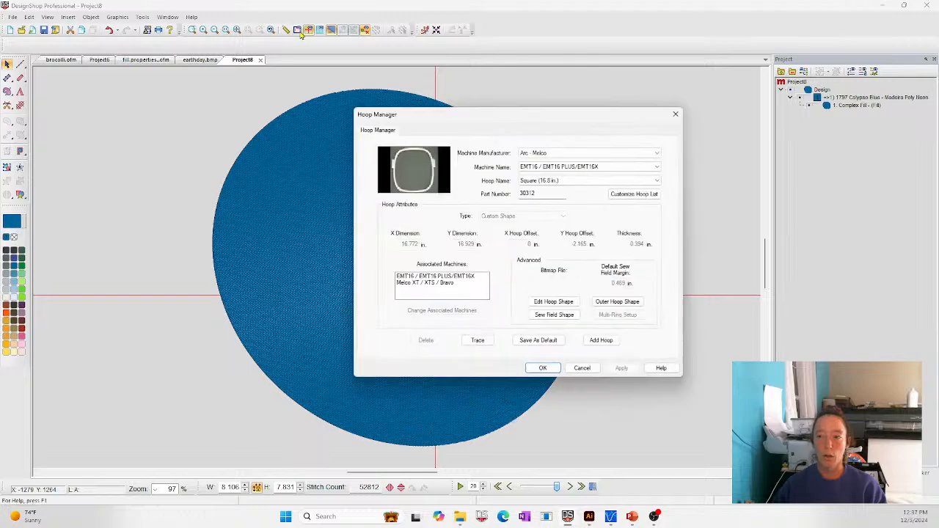
pyautogui.click(587, 180)
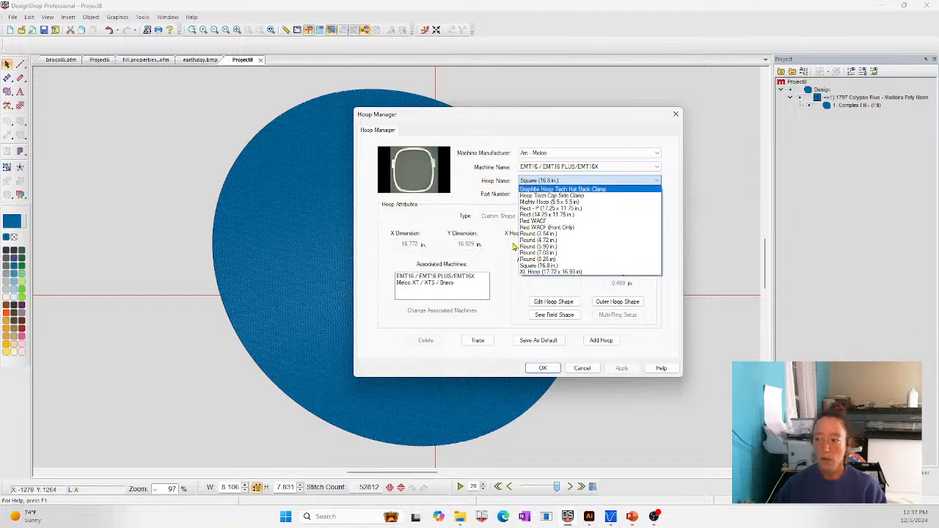
pyautogui.click(549, 172)
pyautogui.click(550, 167)
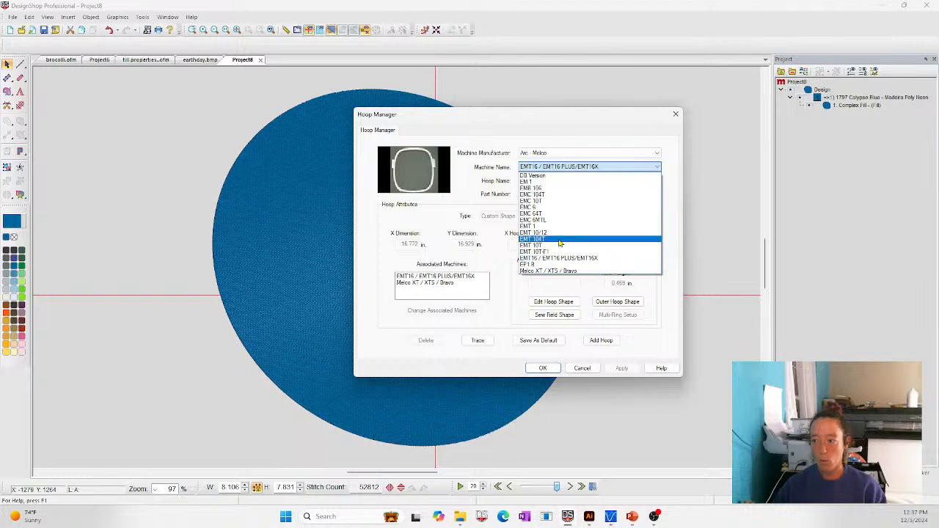
pyautogui.click(598, 116)
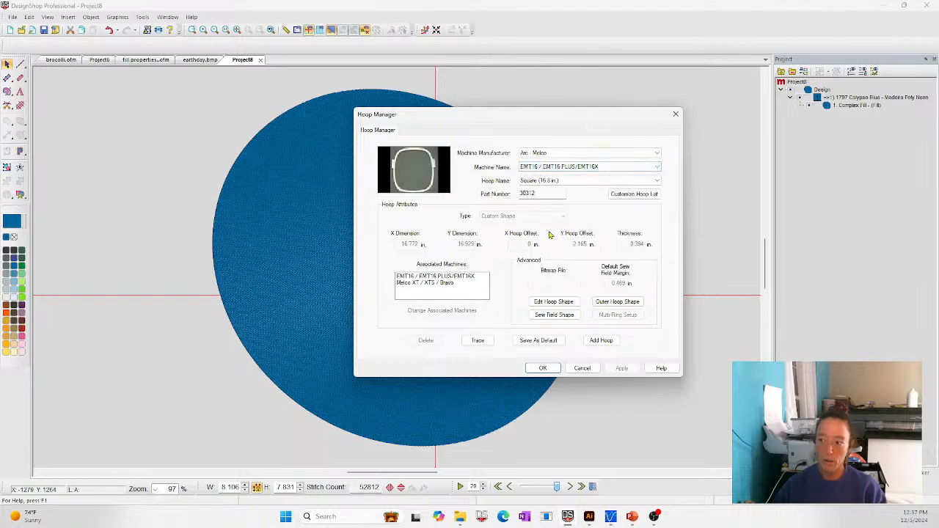
pyautogui.click(582, 369)
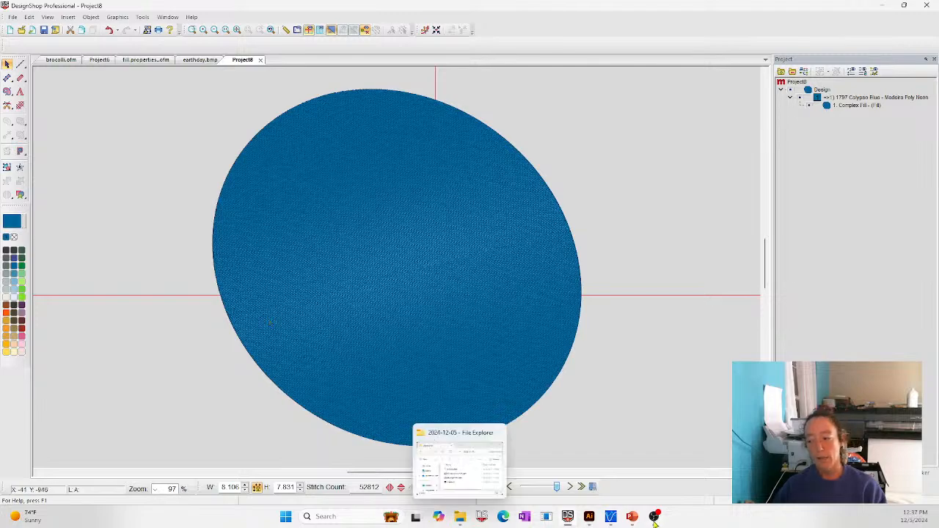
pyautogui.moveTo(632, 516)
pyautogui.click(643, 486)
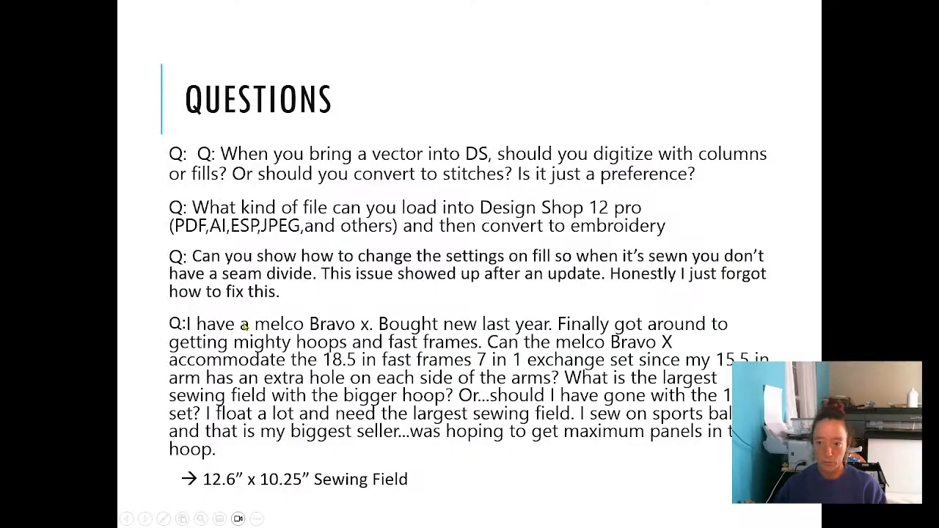